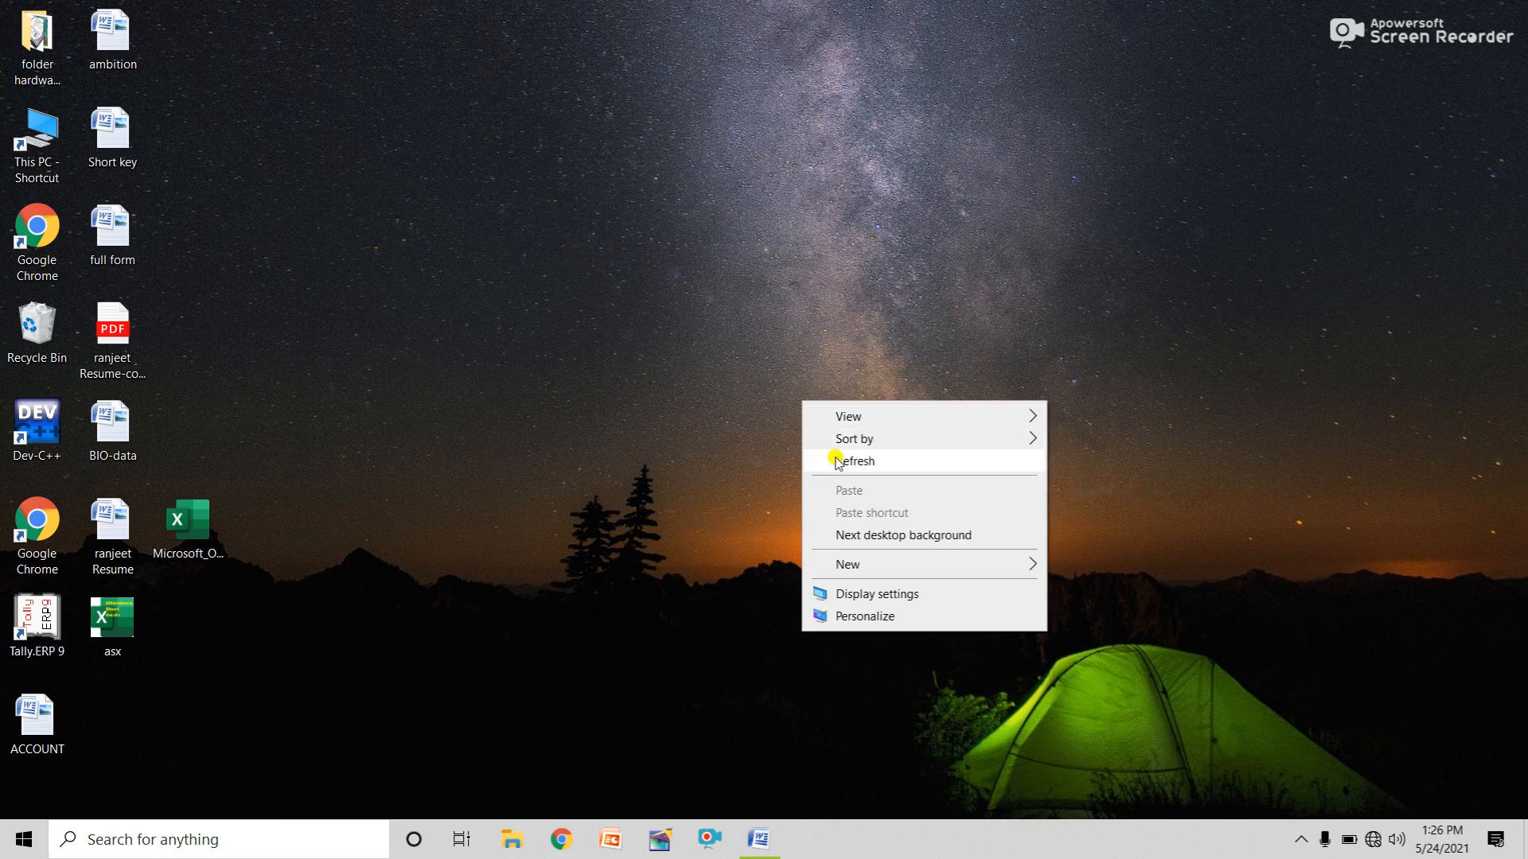
# Refresh the desktop several times from its right-click menu.
pyautogui.click(836, 460)
pyautogui.rightClick(647, 322)
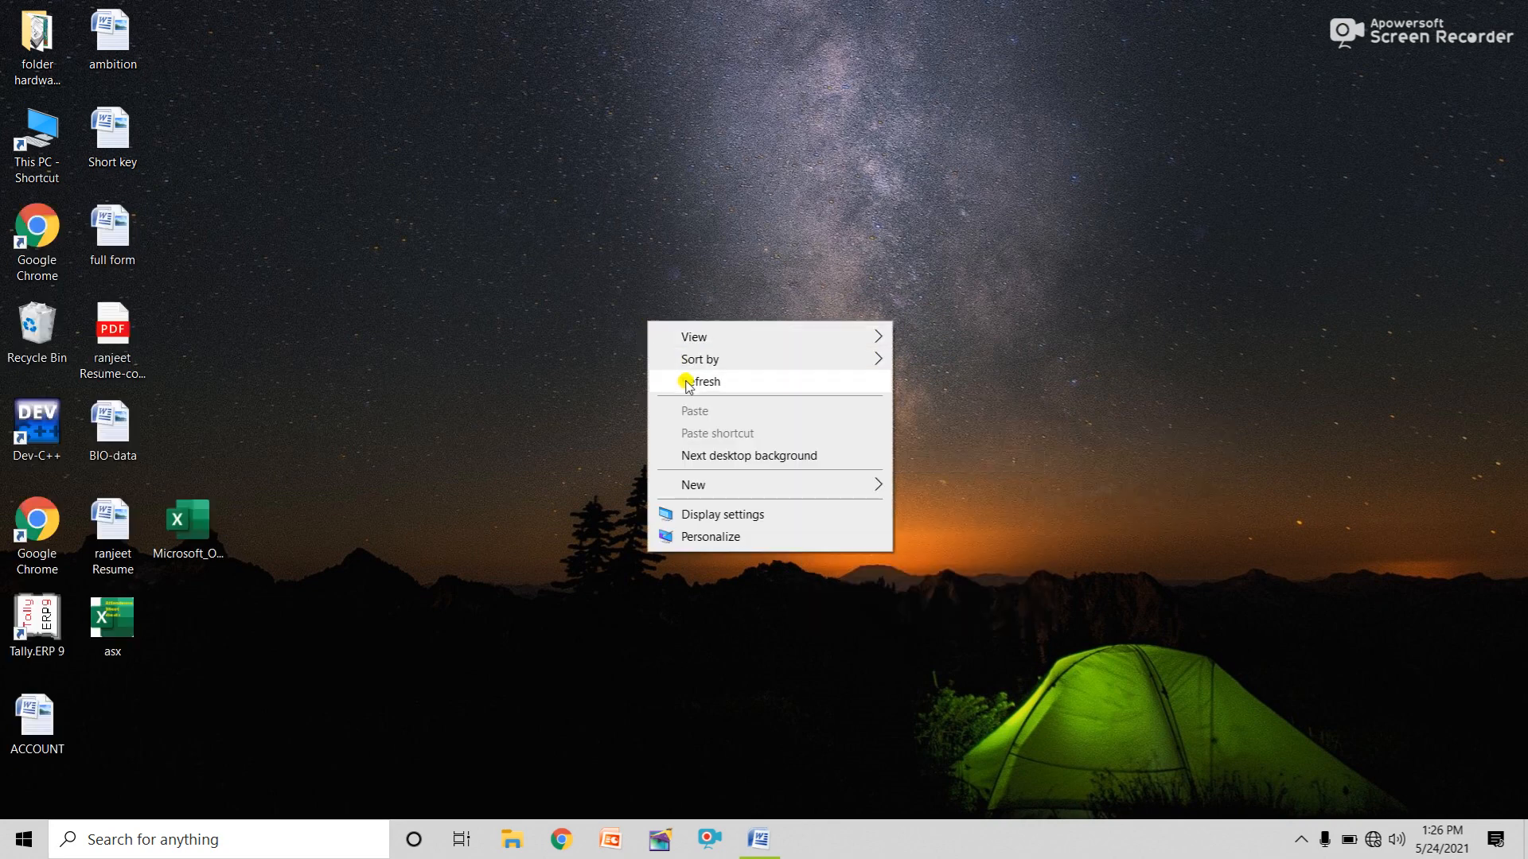
pyautogui.click(684, 384)
pyautogui.rightClick(652, 325)
pyautogui.click(690, 385)
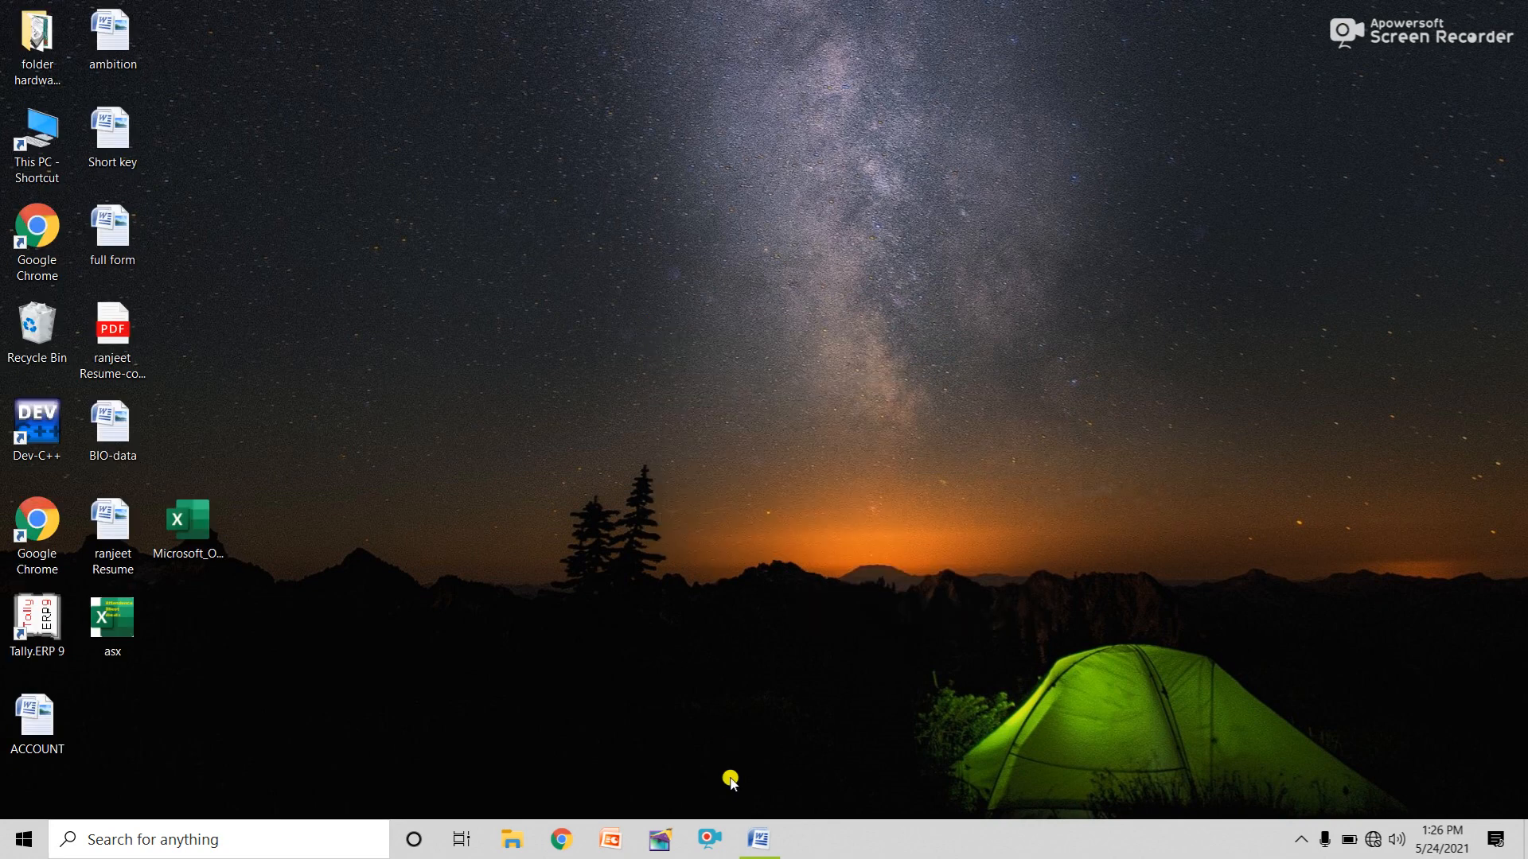
pyautogui.moveTo(771, 848)
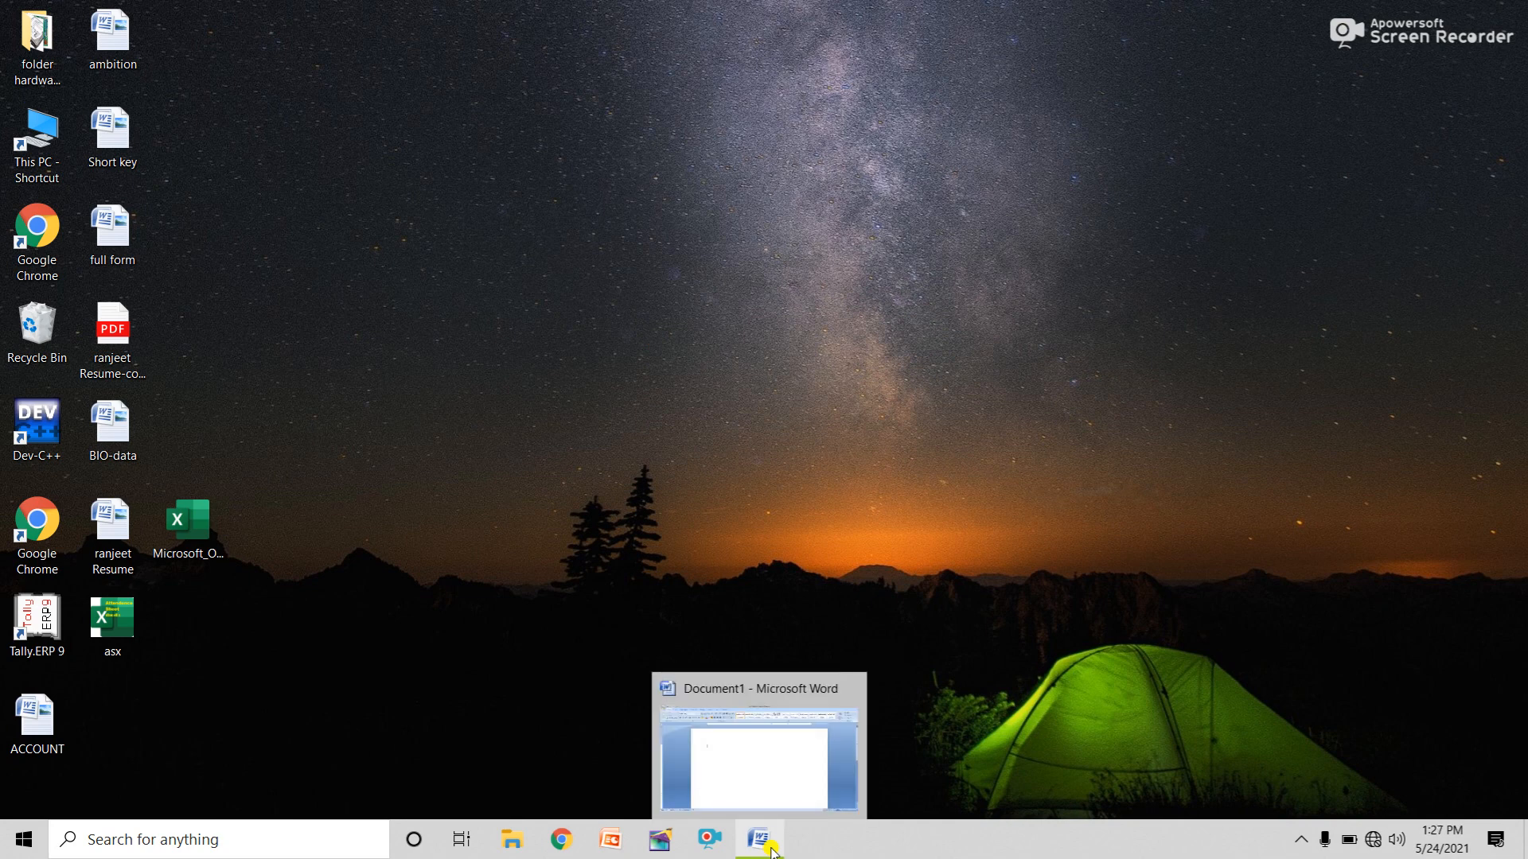
pyautogui.rightClick(1173, 323)
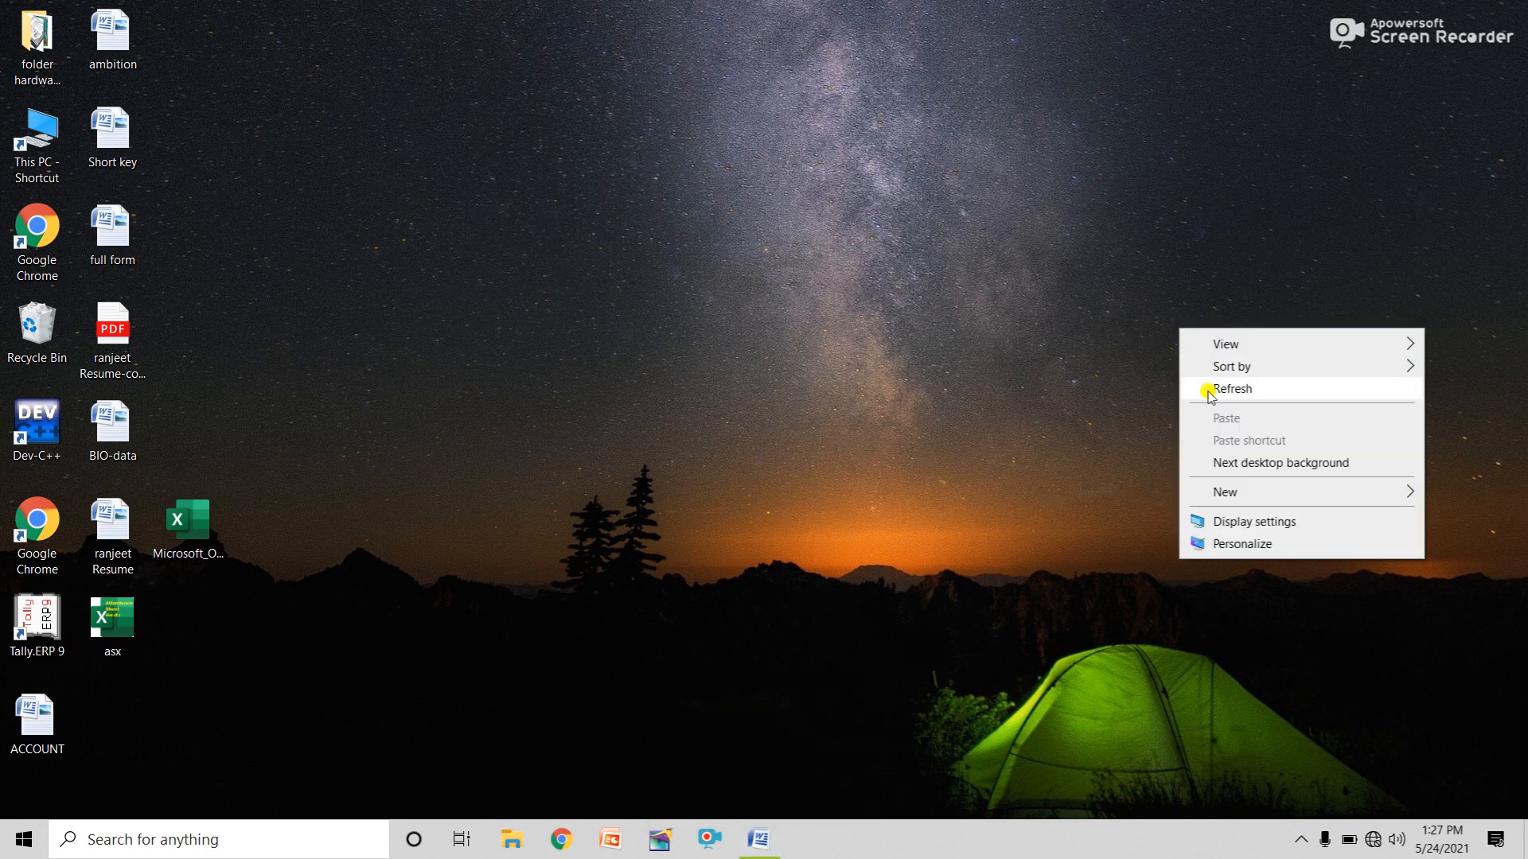
pyautogui.click(1208, 390)
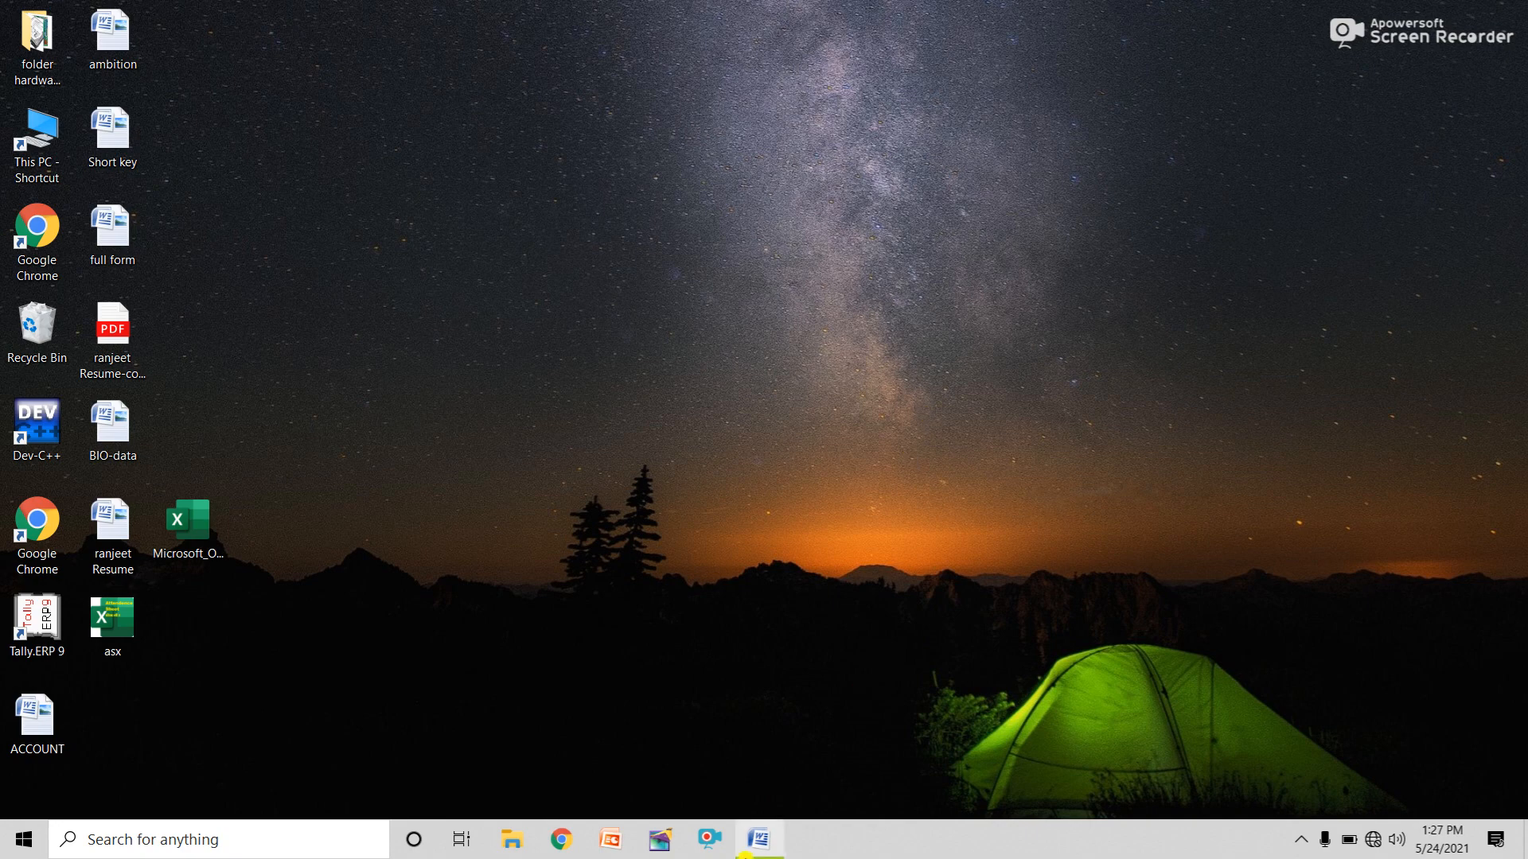
# Bring the Word Document1 window forward and look through the Home, Insert and Page Layout tabs.
pyautogui.click(764, 845)
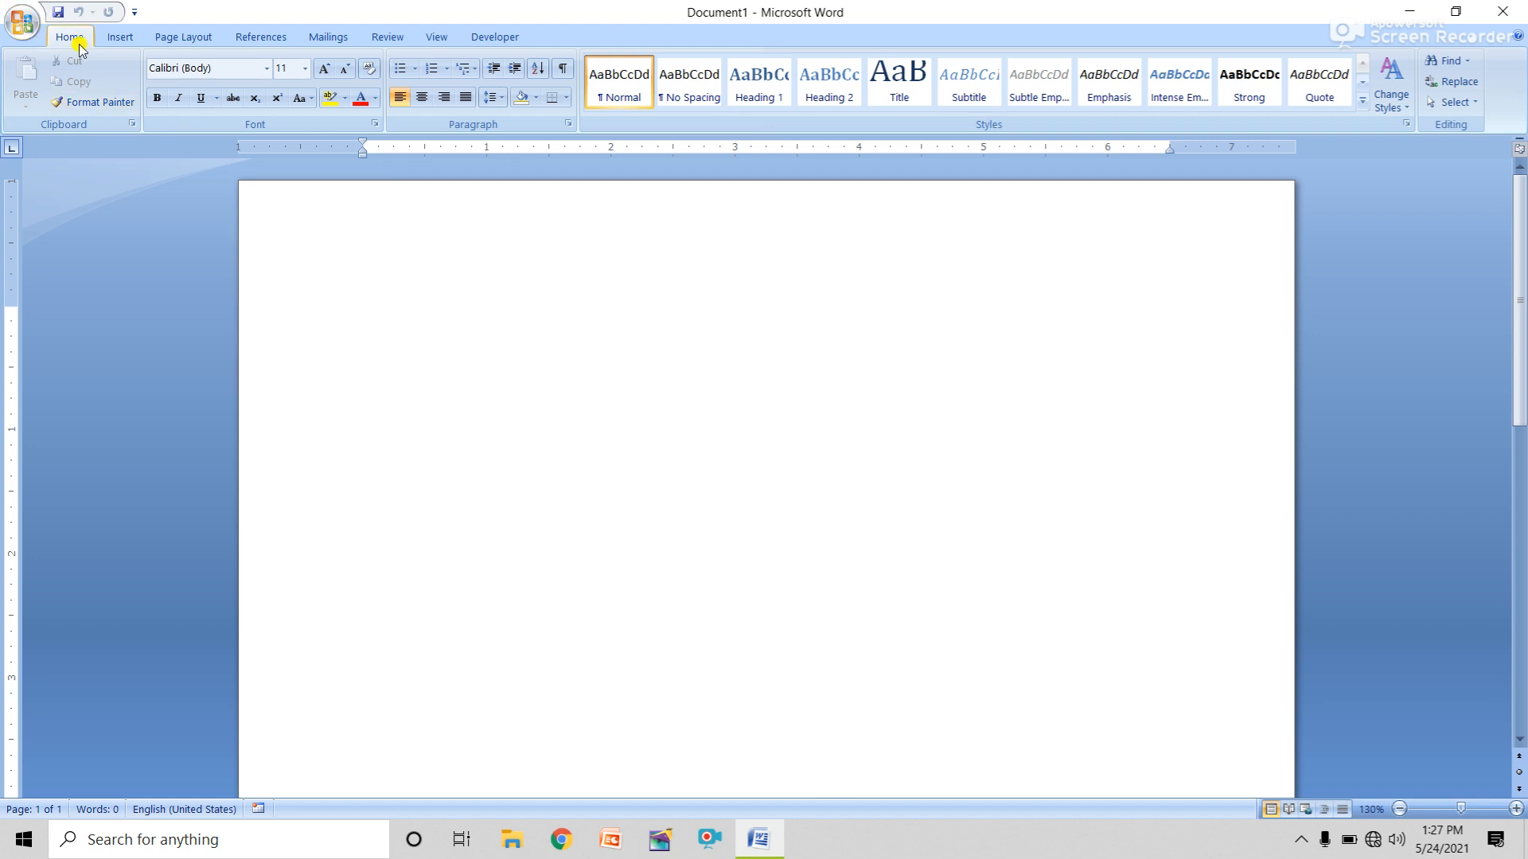
pyautogui.click(120, 37)
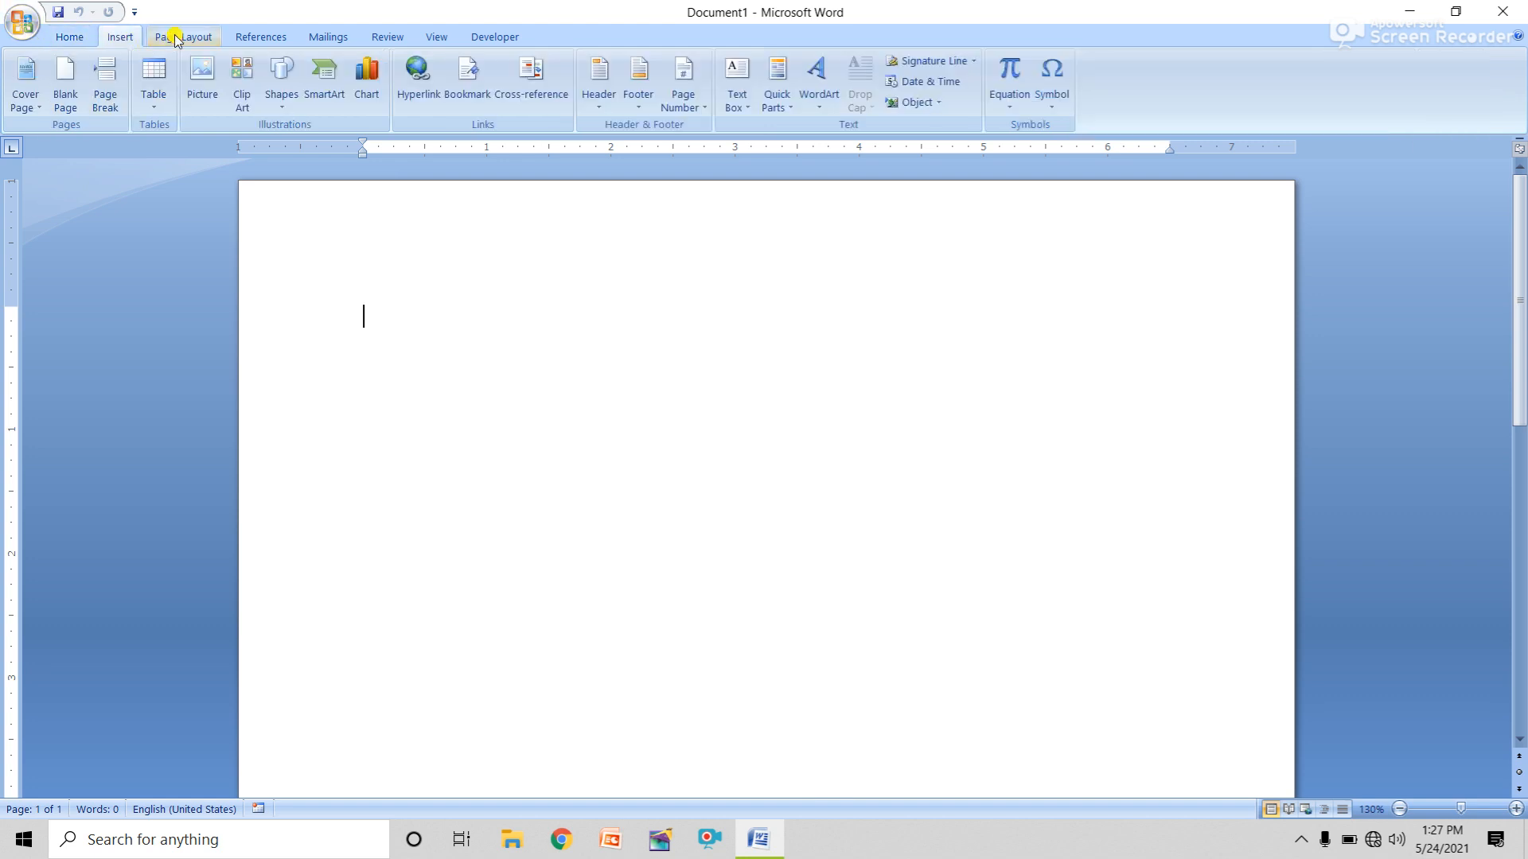
pyautogui.click(179, 37)
pyautogui.click(72, 38)
pyautogui.click(121, 38)
pyautogui.click(179, 38)
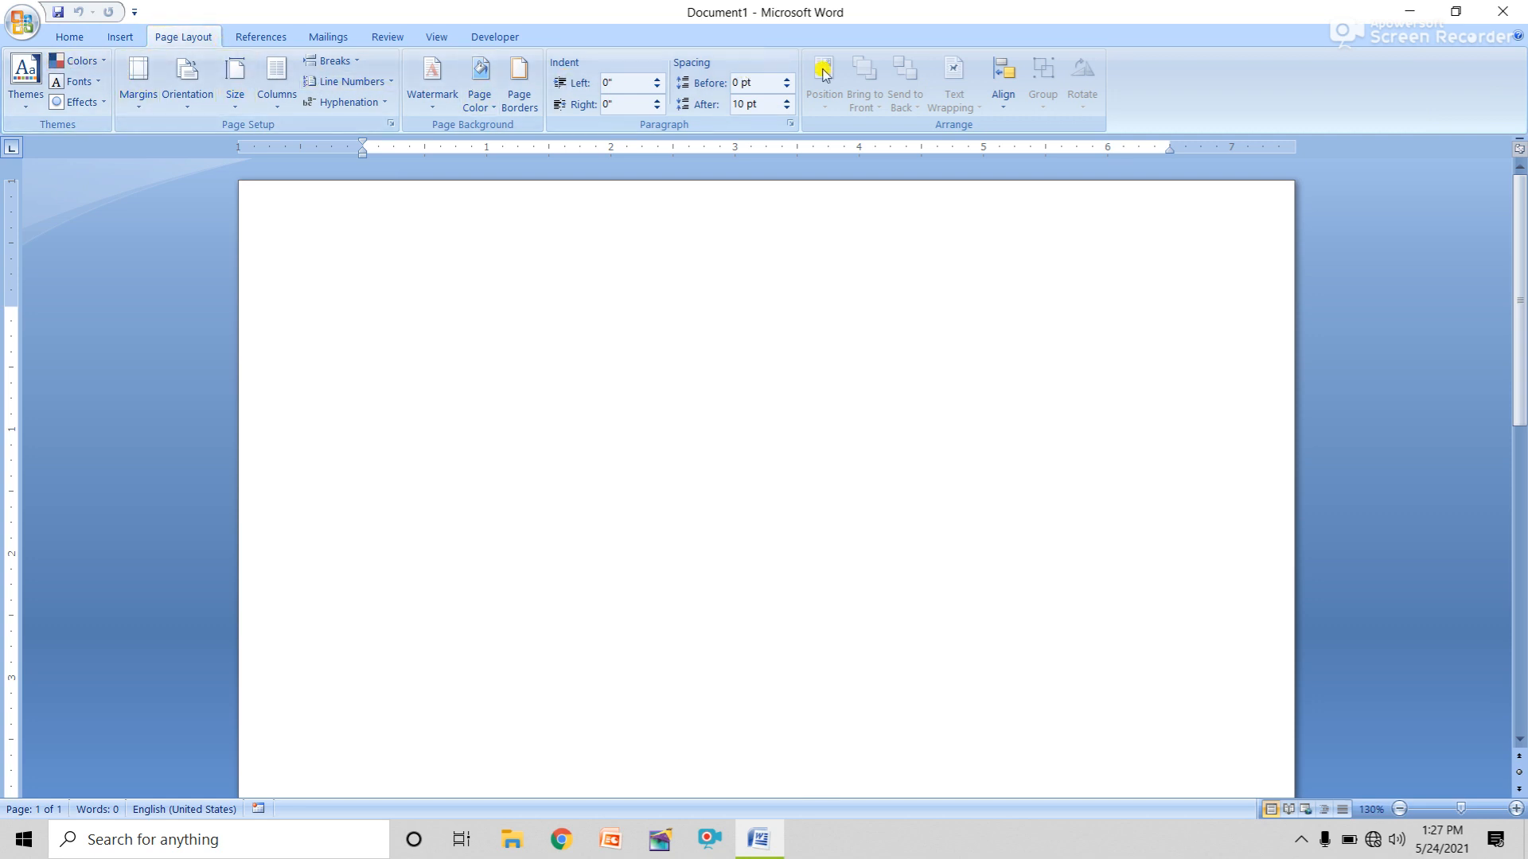
# Open and close the Office Button menu to view the recent documents list.
pyautogui.click(23, 22)
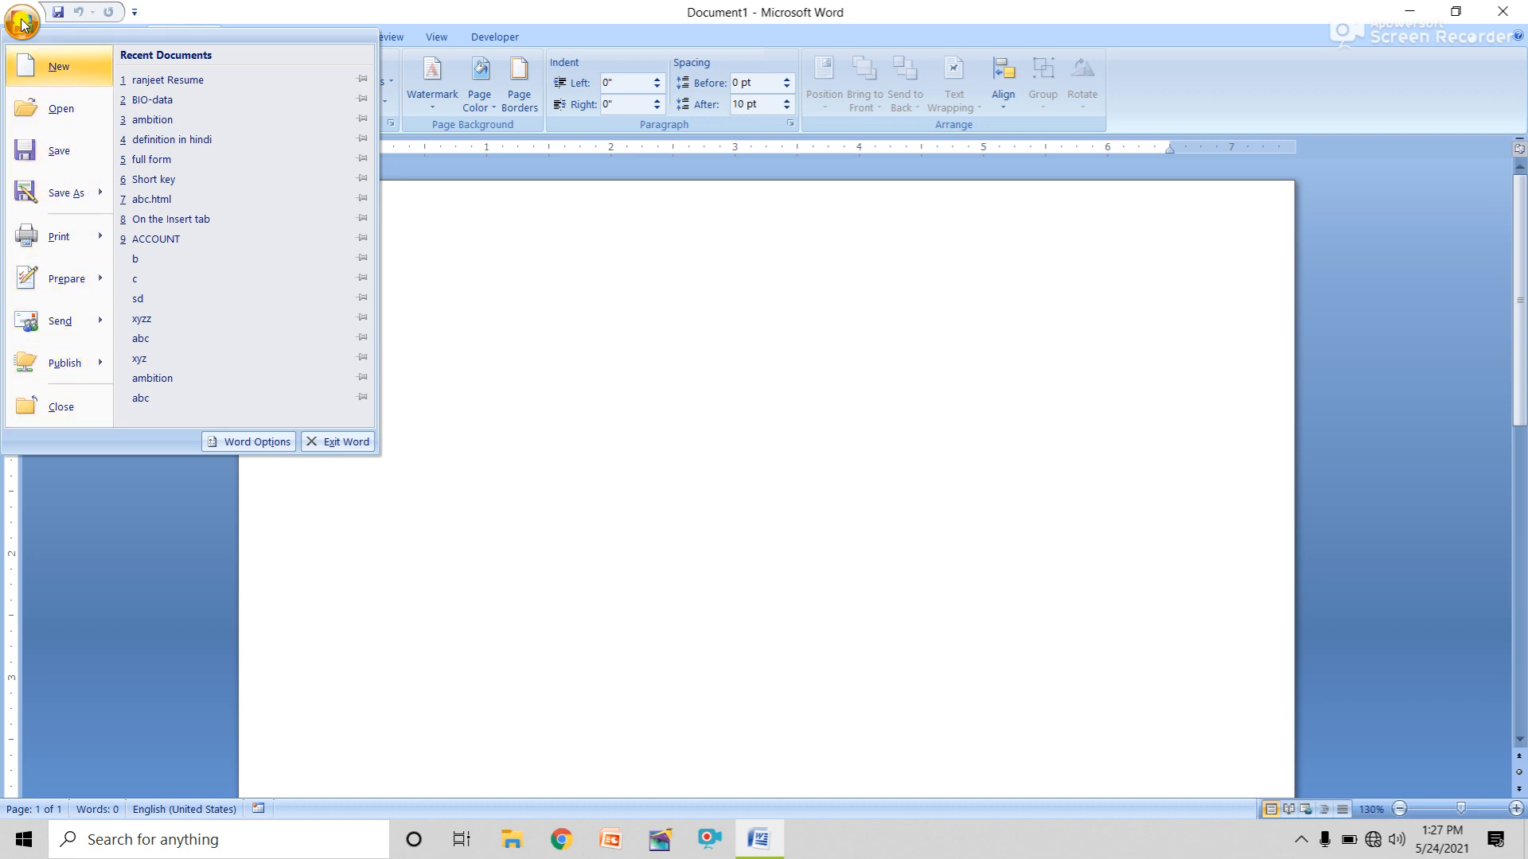
pyautogui.click(228, 4)
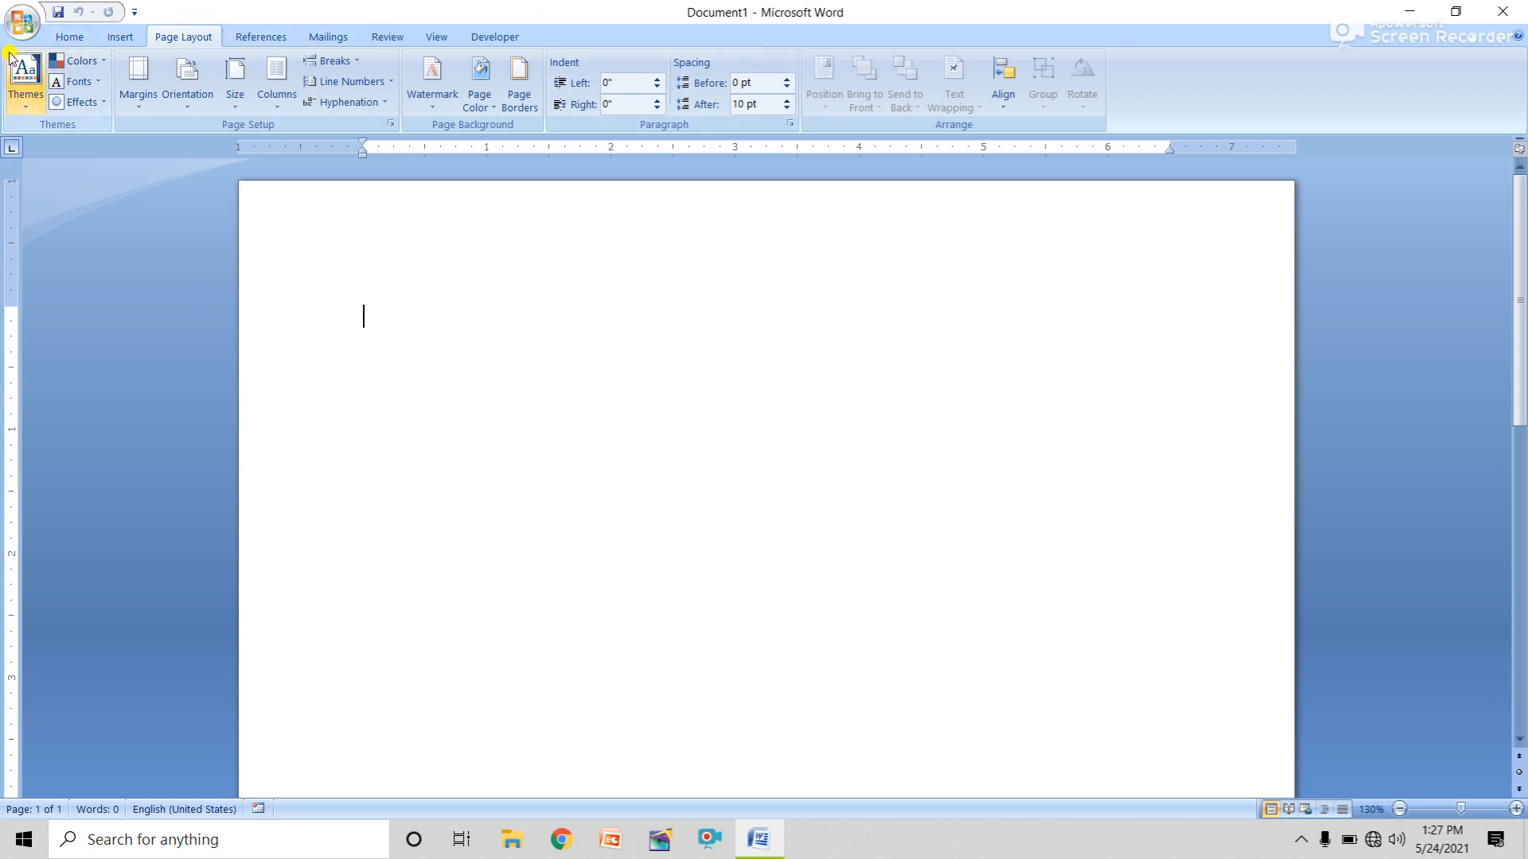
pyautogui.click(22, 24)
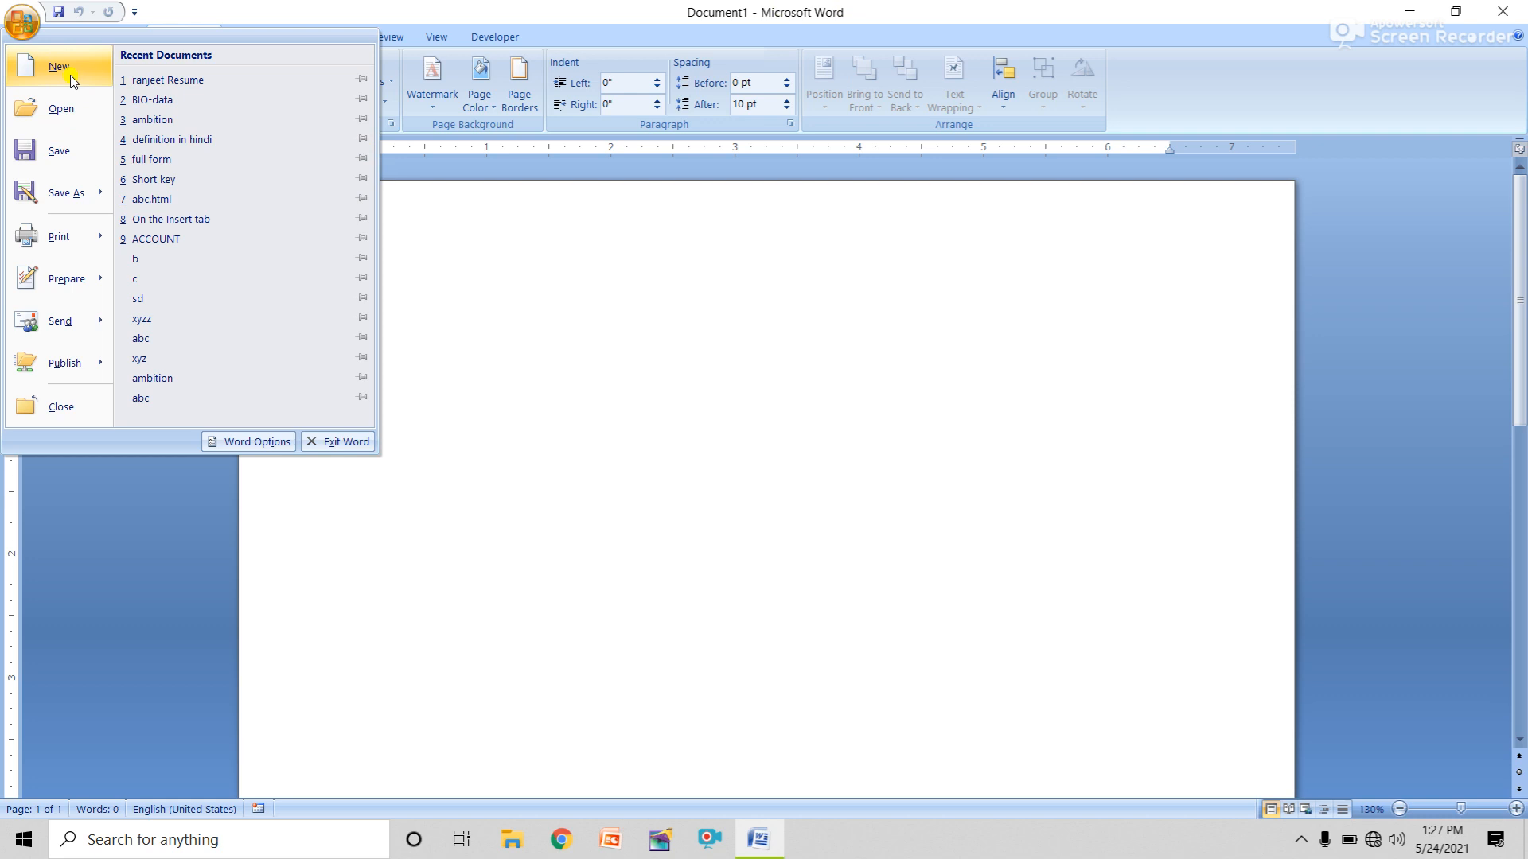
pyautogui.click(20, 23)
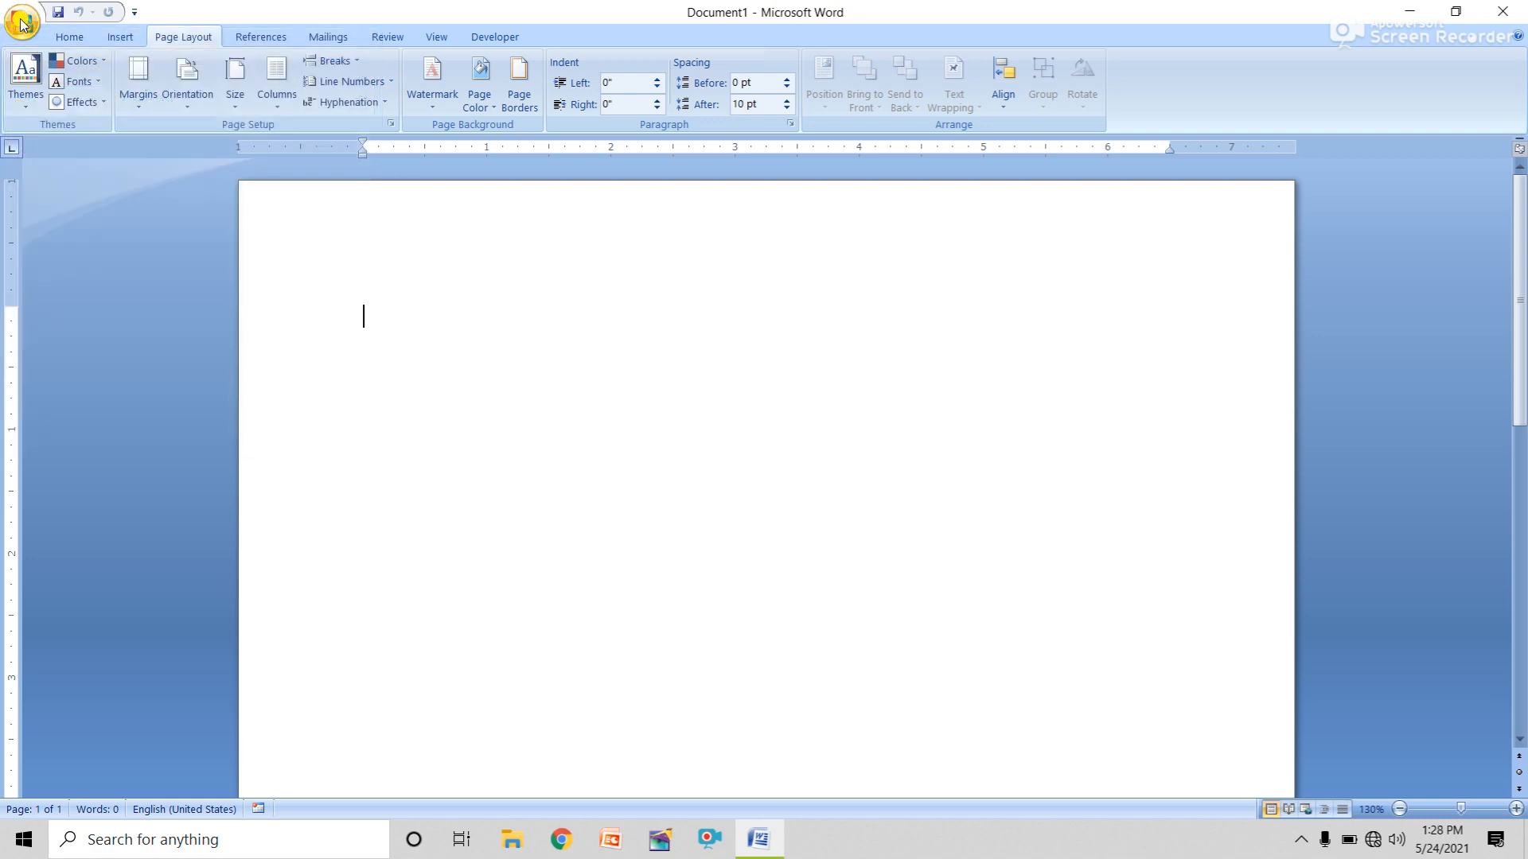
pyautogui.click(21, 24)
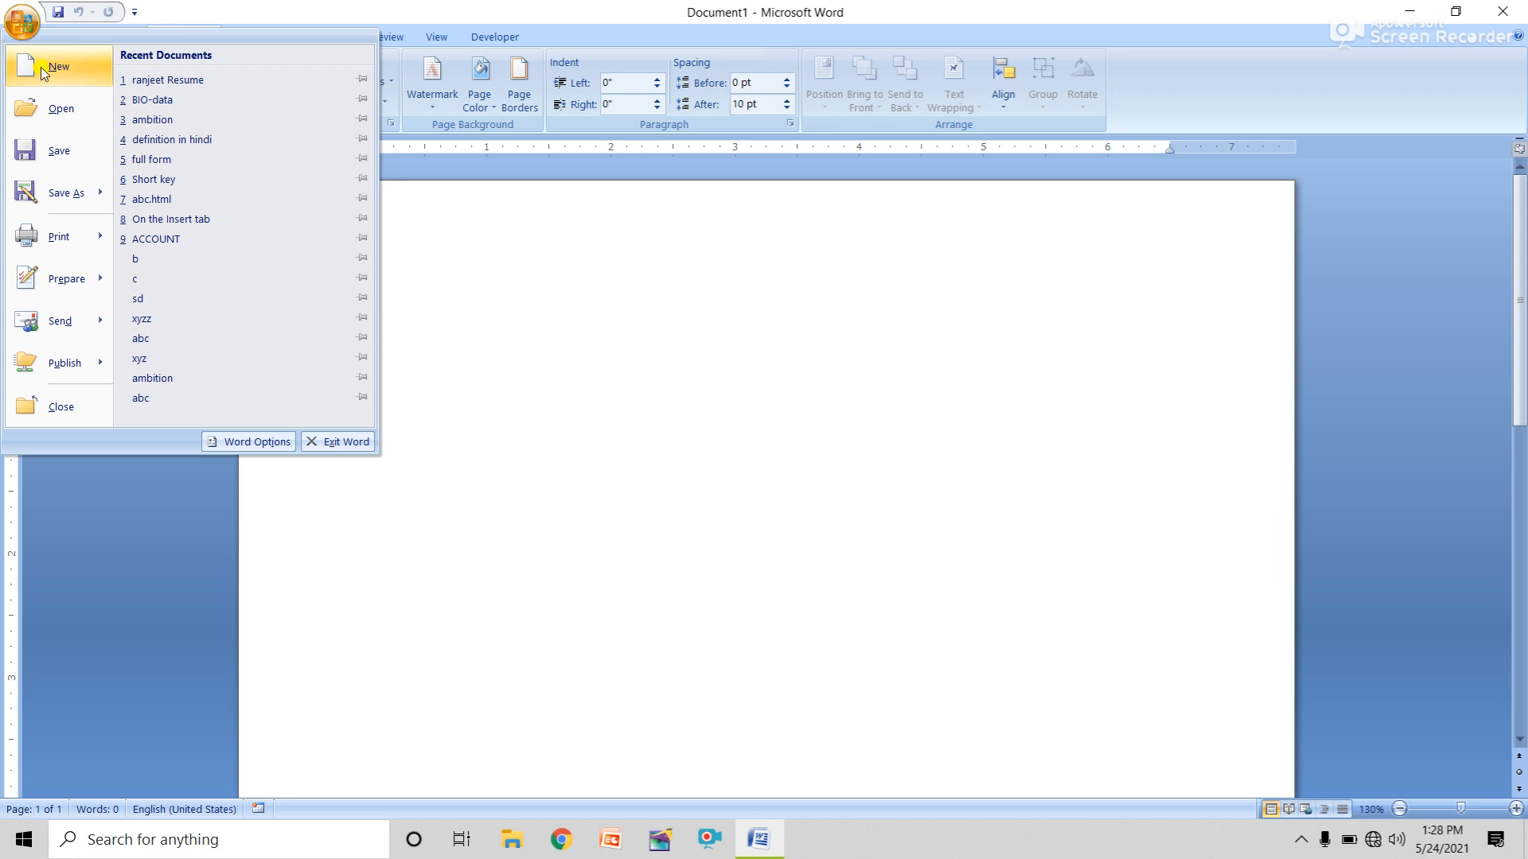
# Create Document2 from Blank document in the New Document dialog.
pyautogui.click(44, 70)
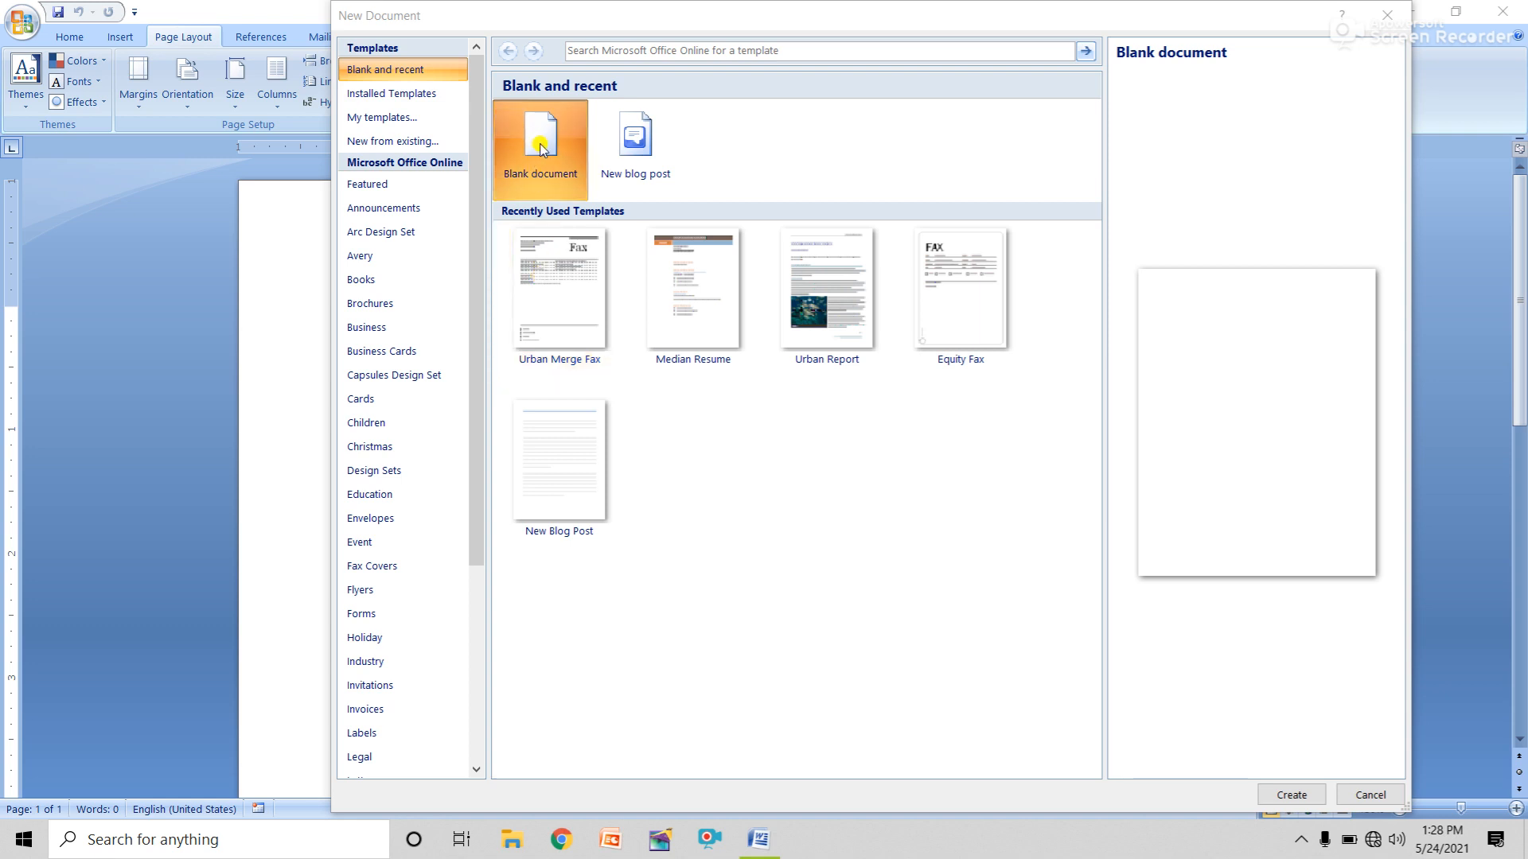
pyautogui.click(1292, 795)
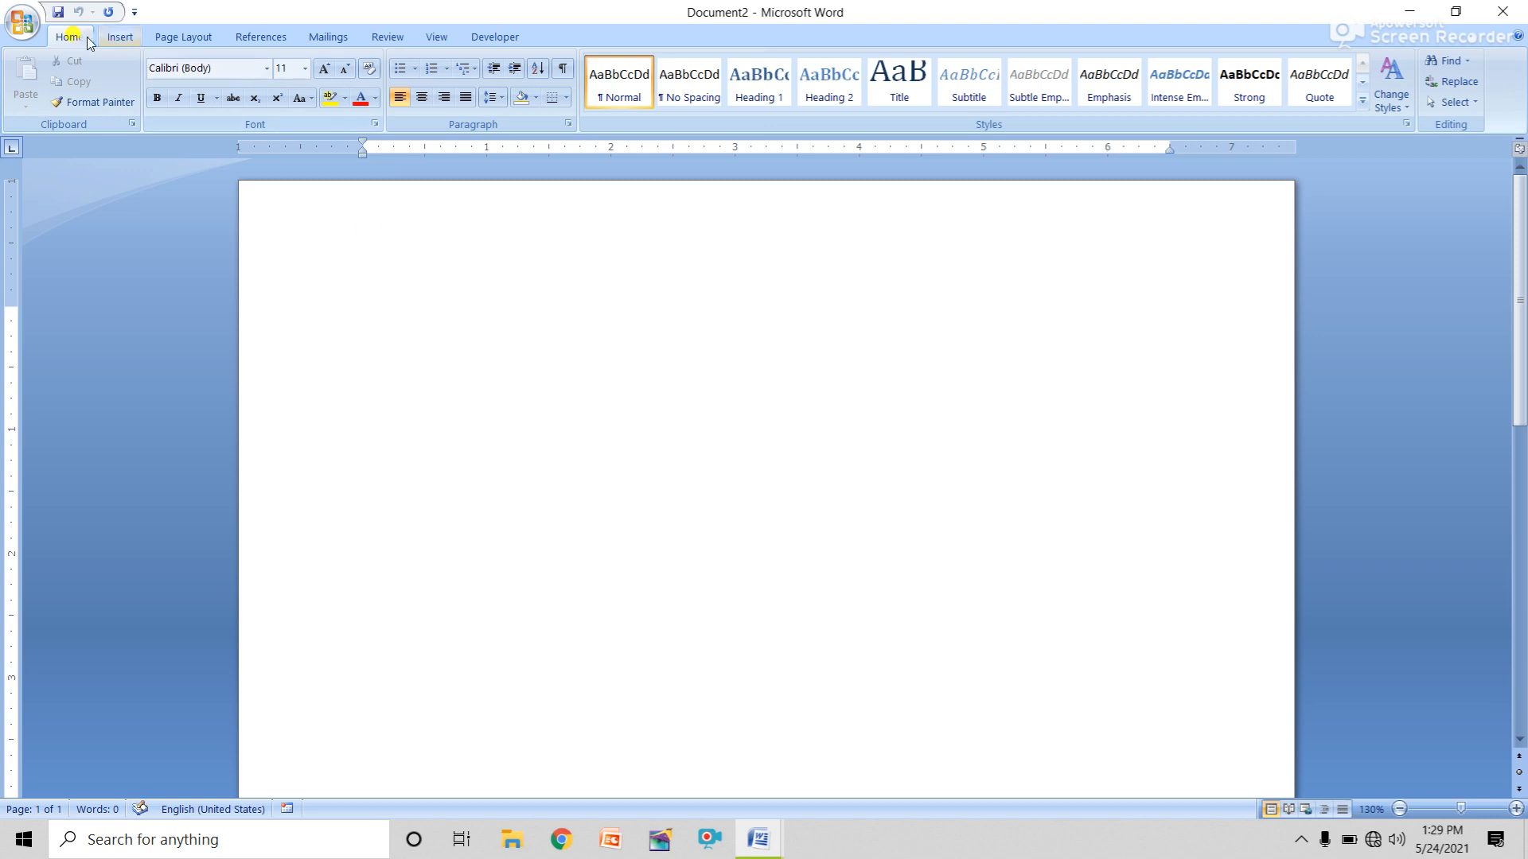
pyautogui.click(22, 21)
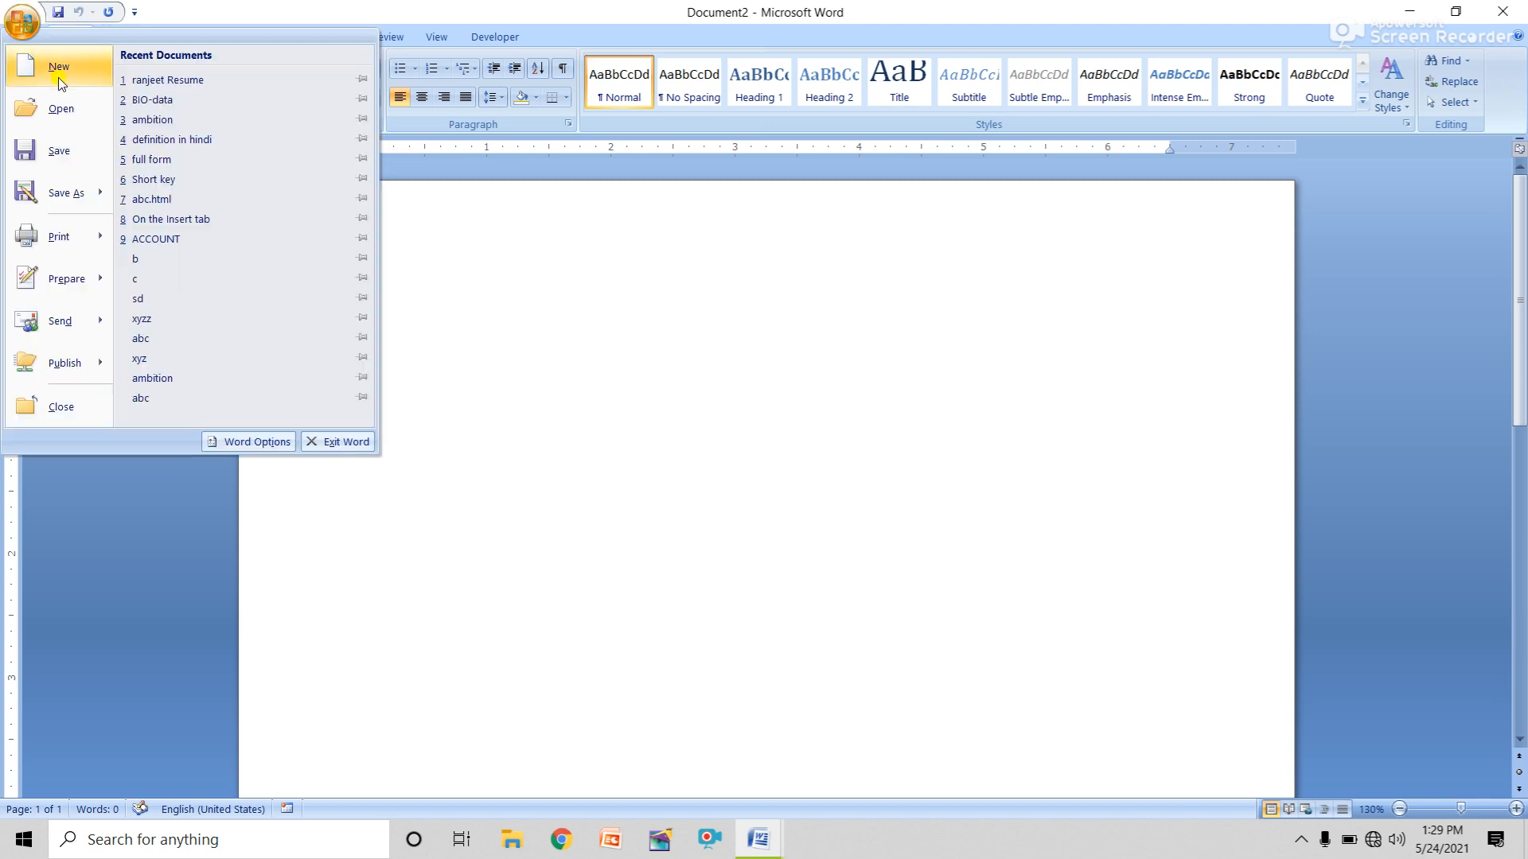
# Preview the Equity, Median and Oriel fax, letter, report and resume templates under Installed Templates.
pyautogui.click(58, 69)
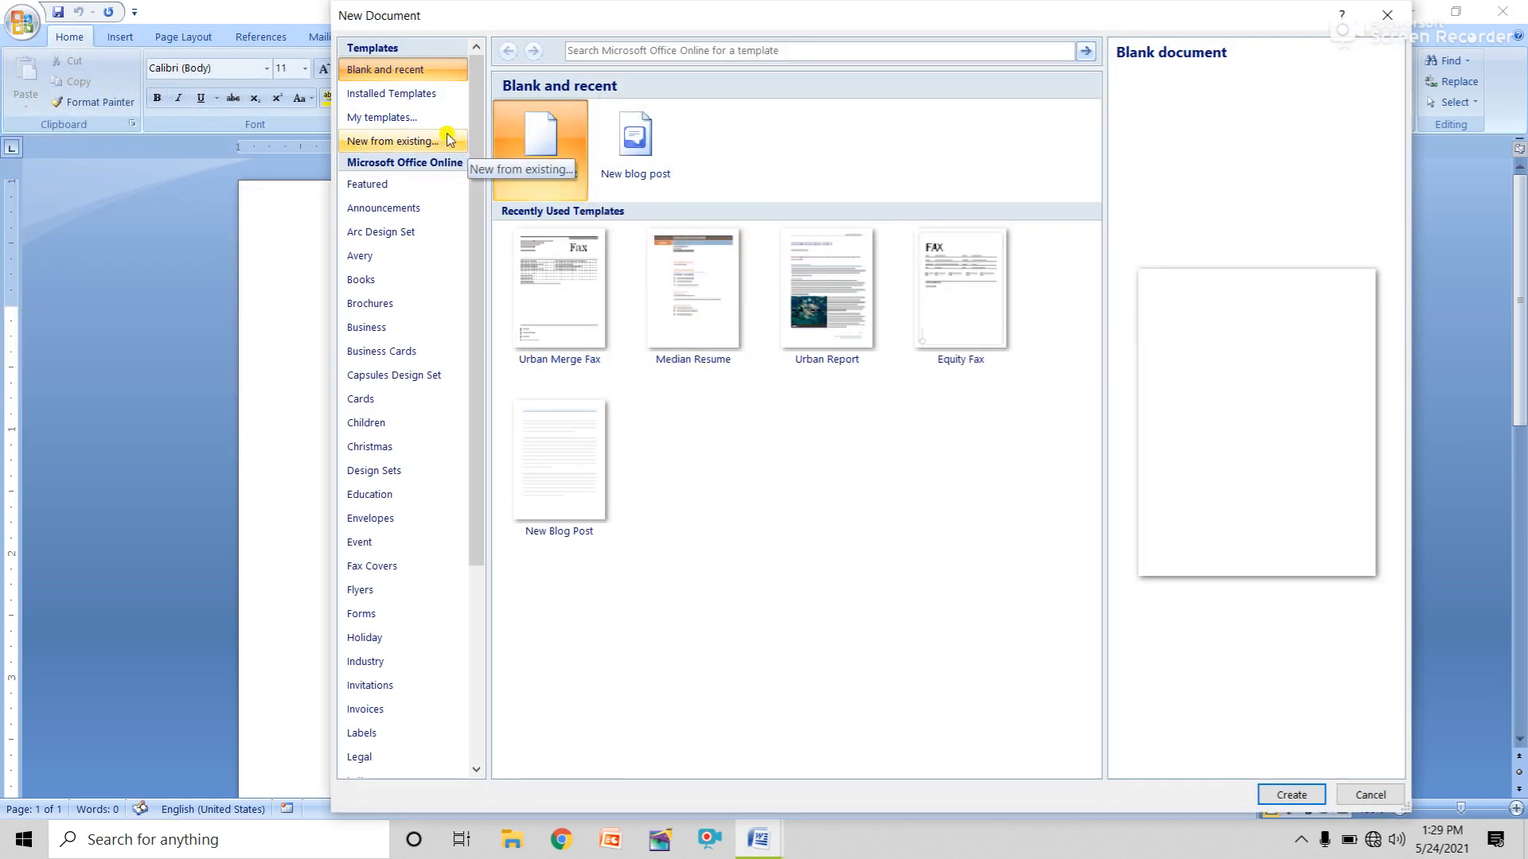
pyautogui.click(400, 99)
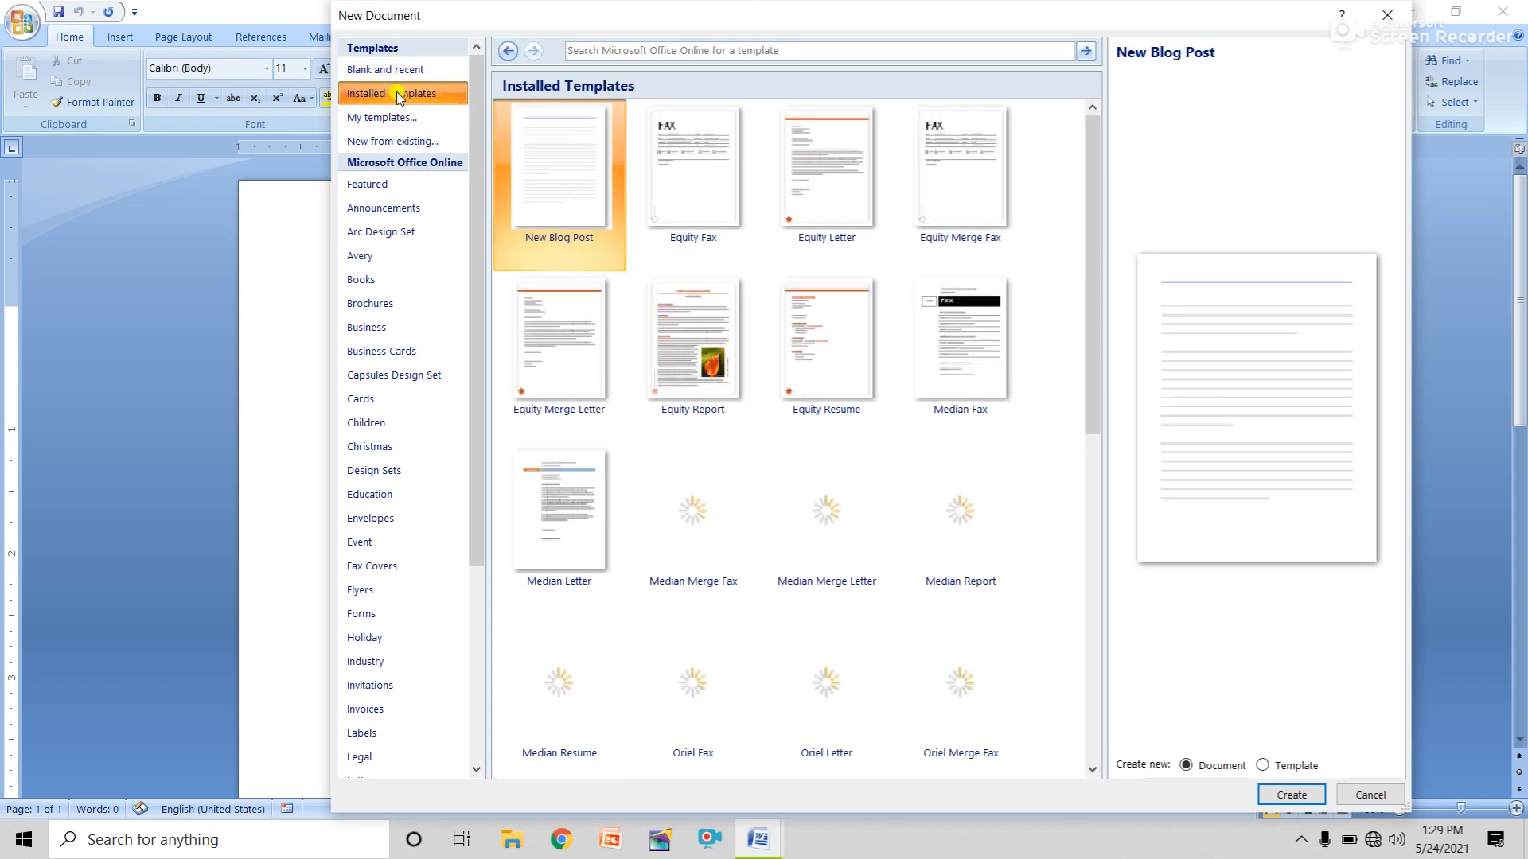
pyautogui.click(695, 156)
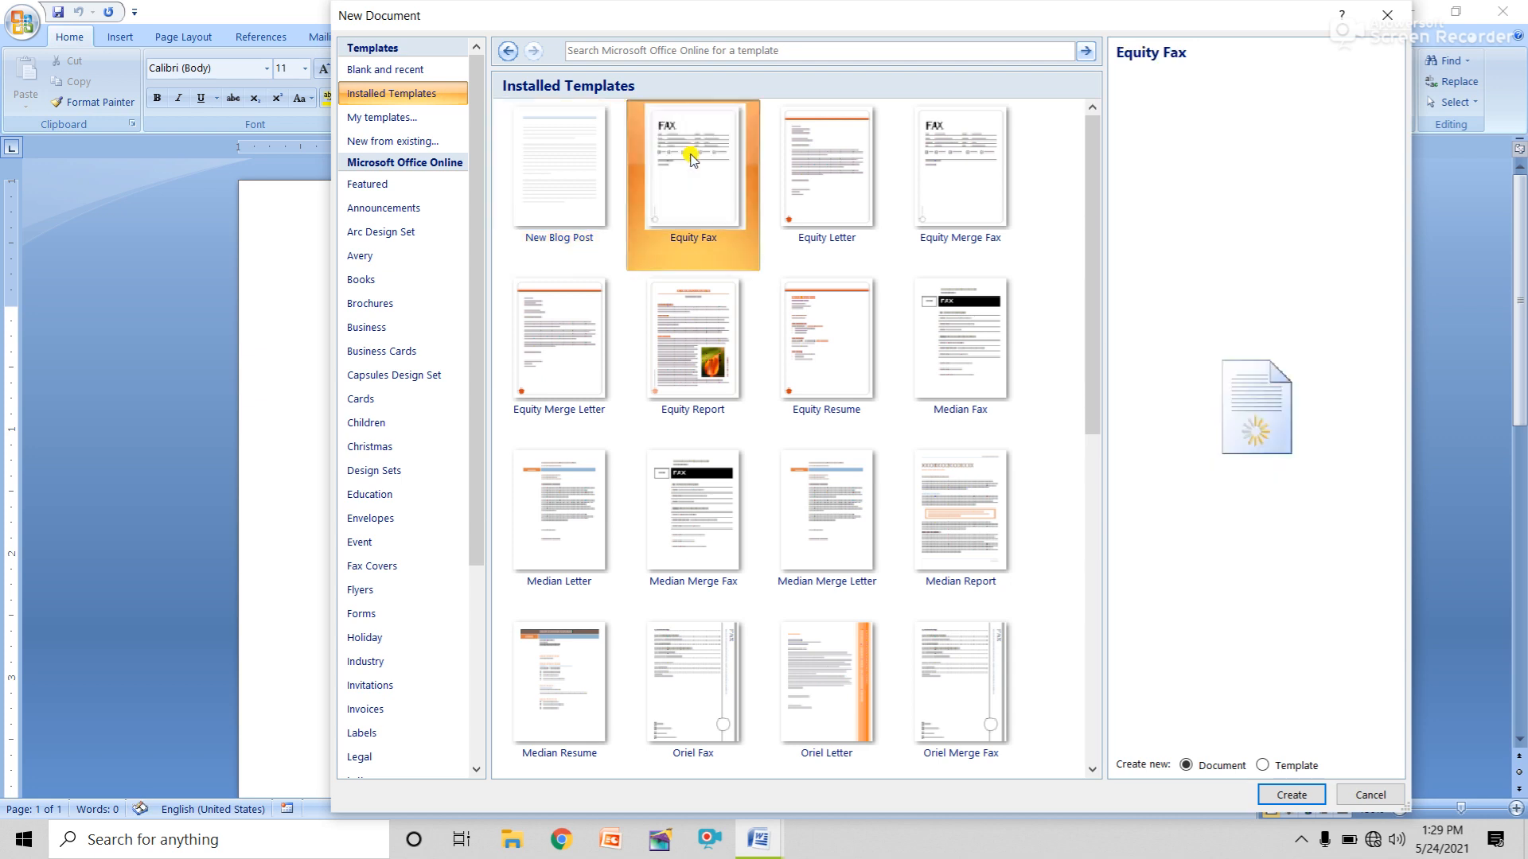
pyautogui.click(836, 182)
pyautogui.click(947, 187)
pyautogui.click(963, 318)
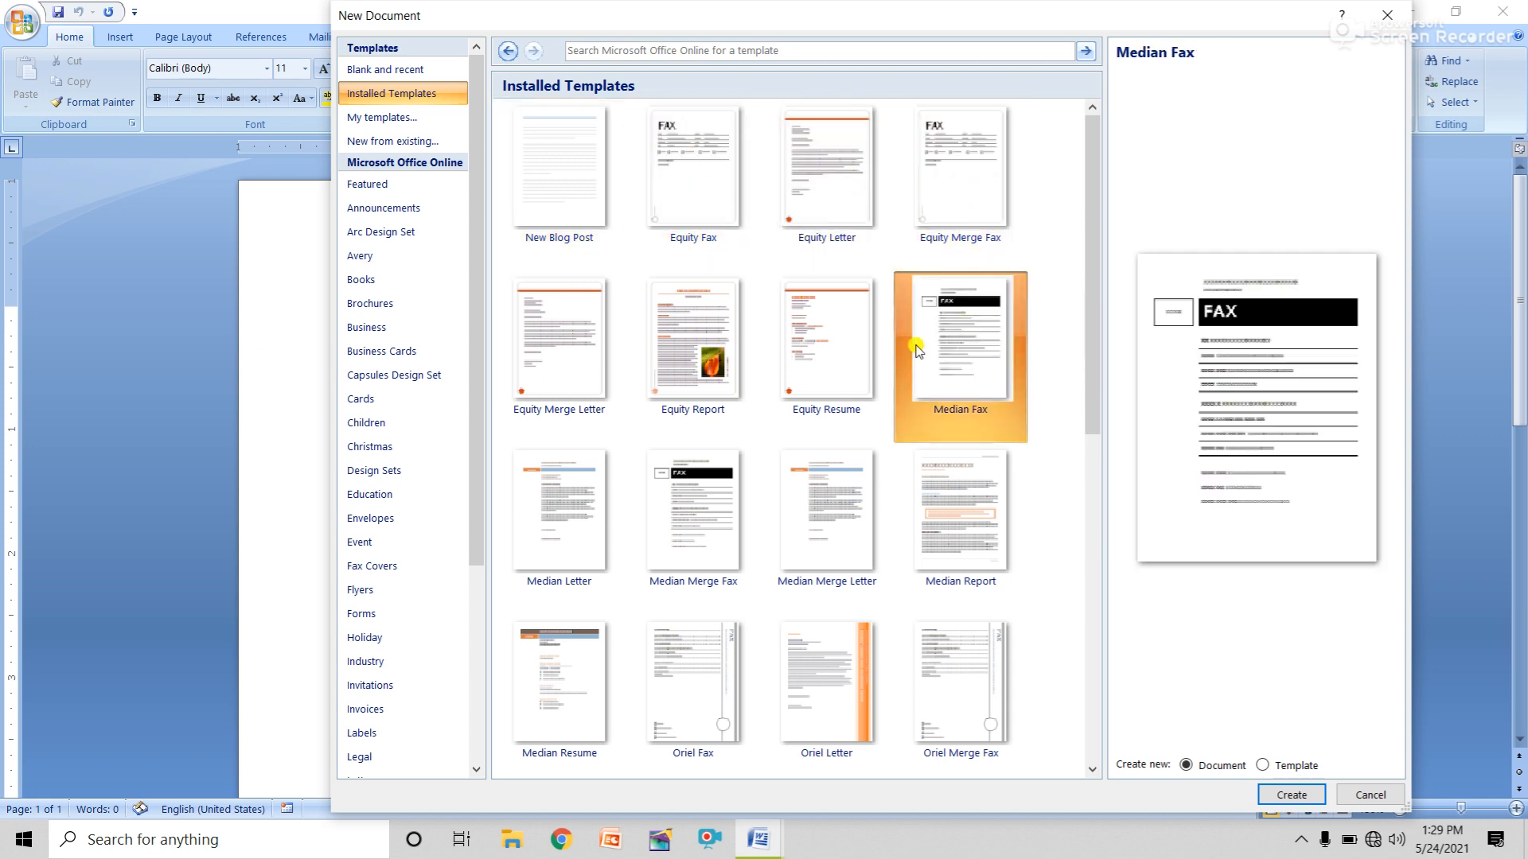
pyautogui.click(817, 355)
pyautogui.click(657, 336)
pyautogui.click(549, 347)
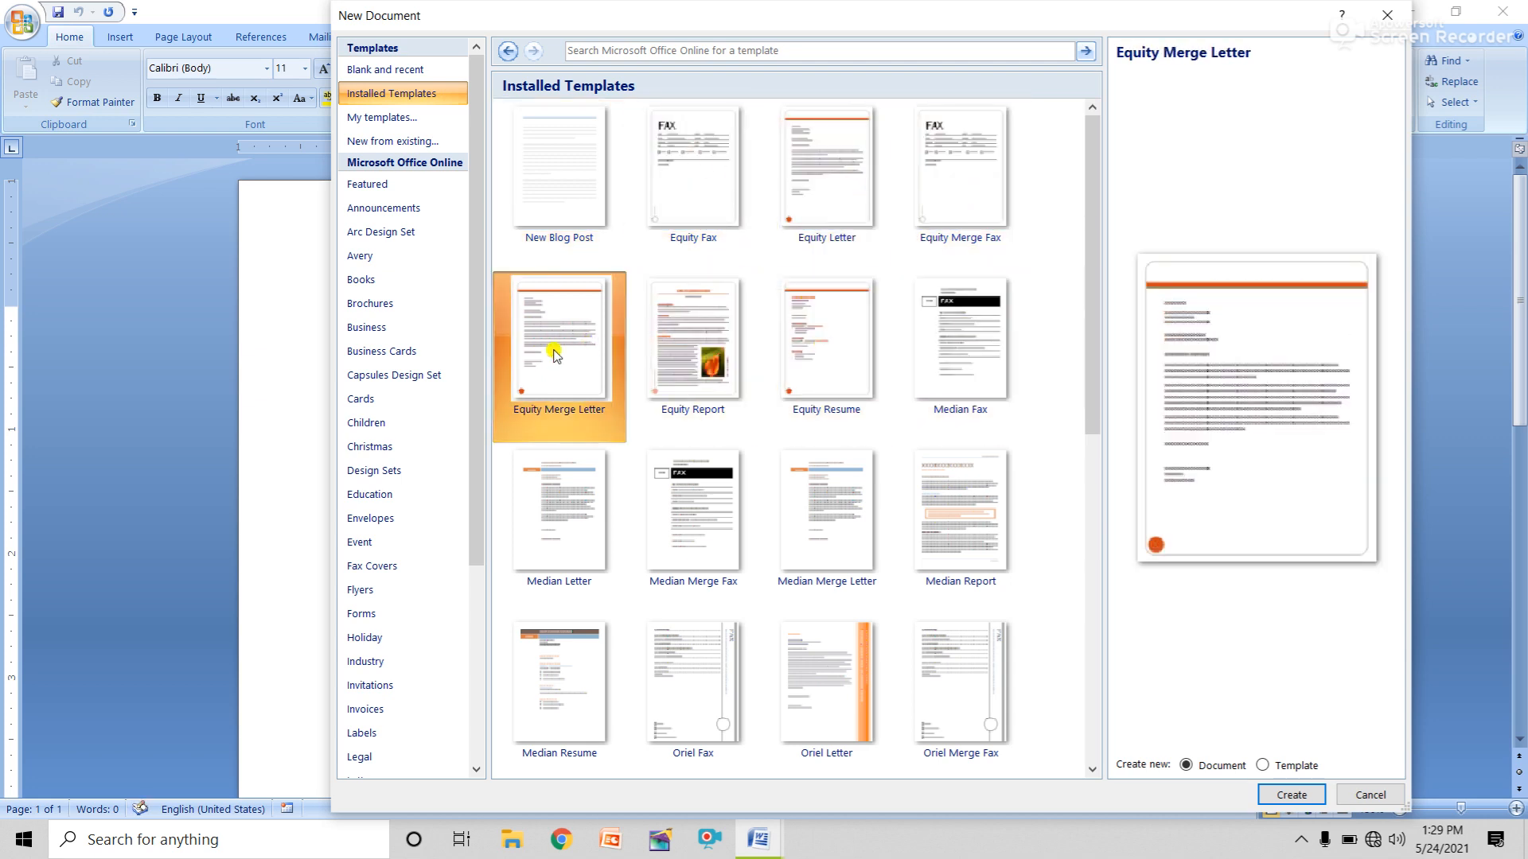
pyautogui.click(546, 512)
pyautogui.click(699, 505)
pyautogui.click(842, 515)
pyautogui.click(964, 511)
pyautogui.click(967, 672)
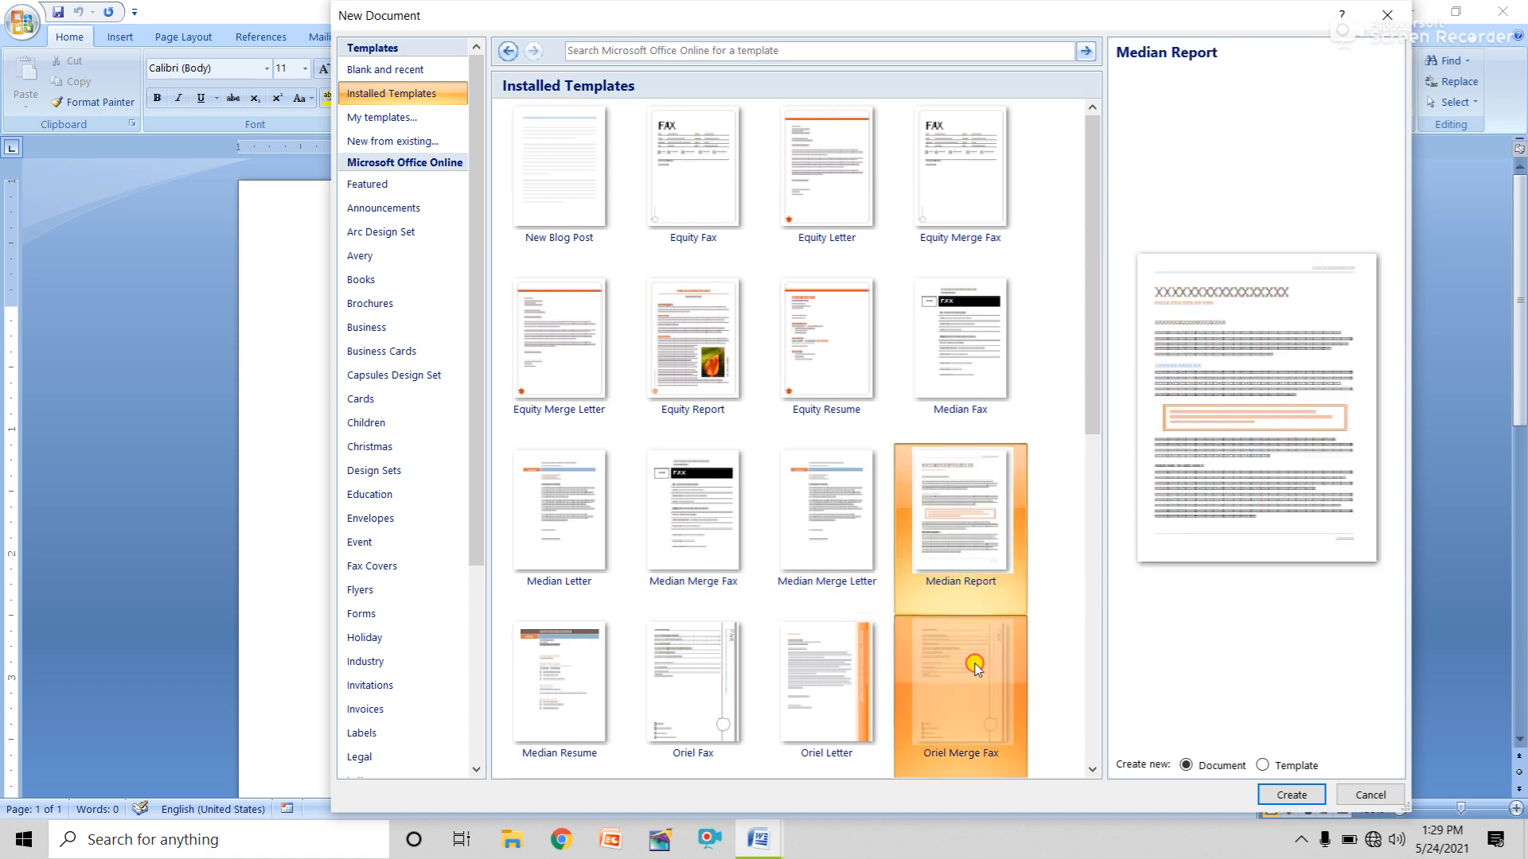
pyautogui.click(832, 672)
pyautogui.click(676, 681)
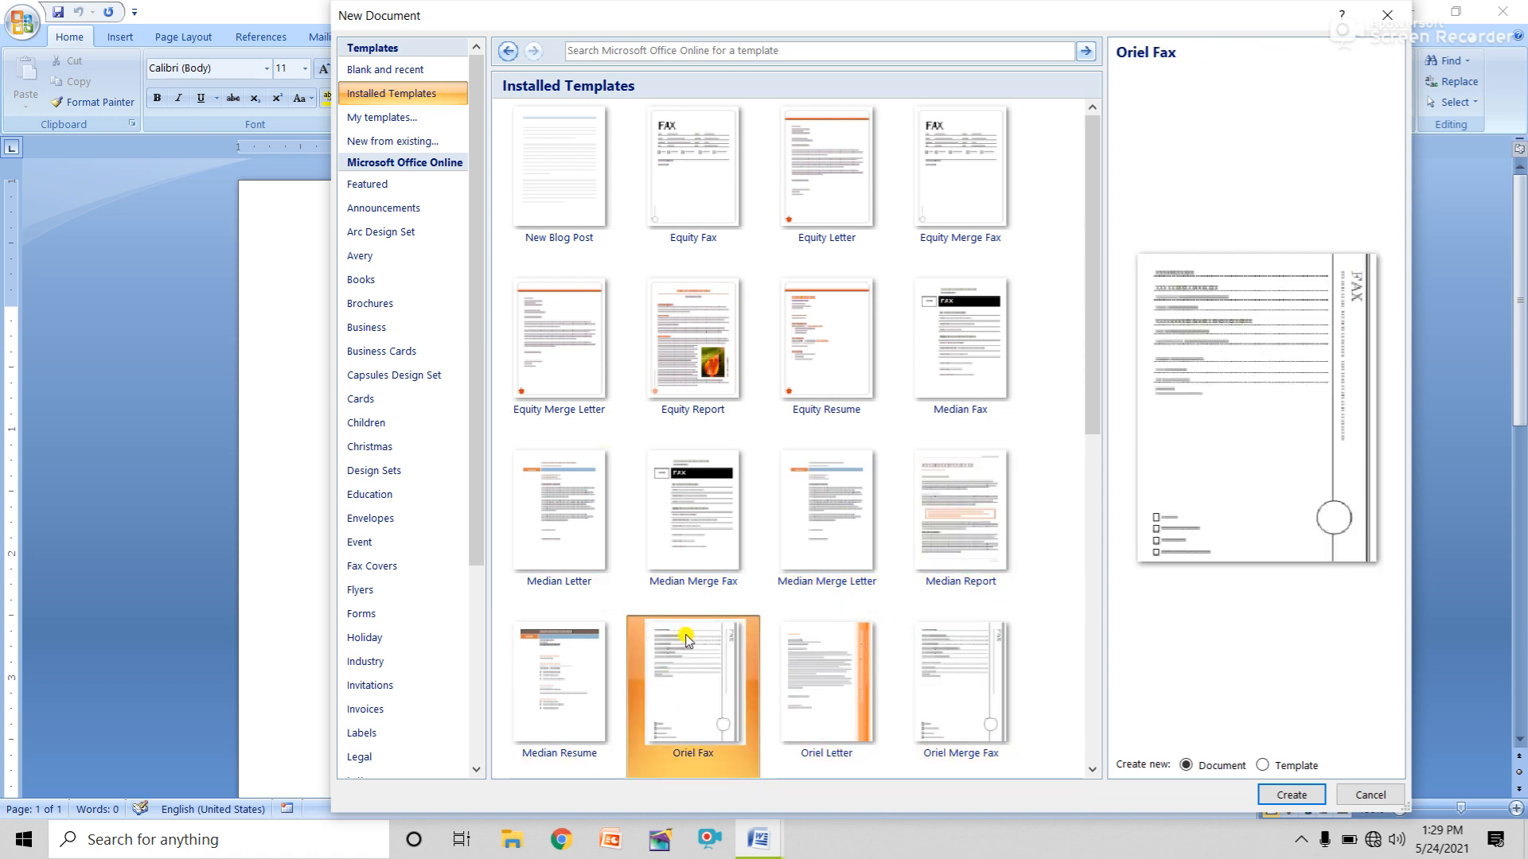
# Select the Oriel Merge Fax template and create a document from it.
pyautogui.click(824, 338)
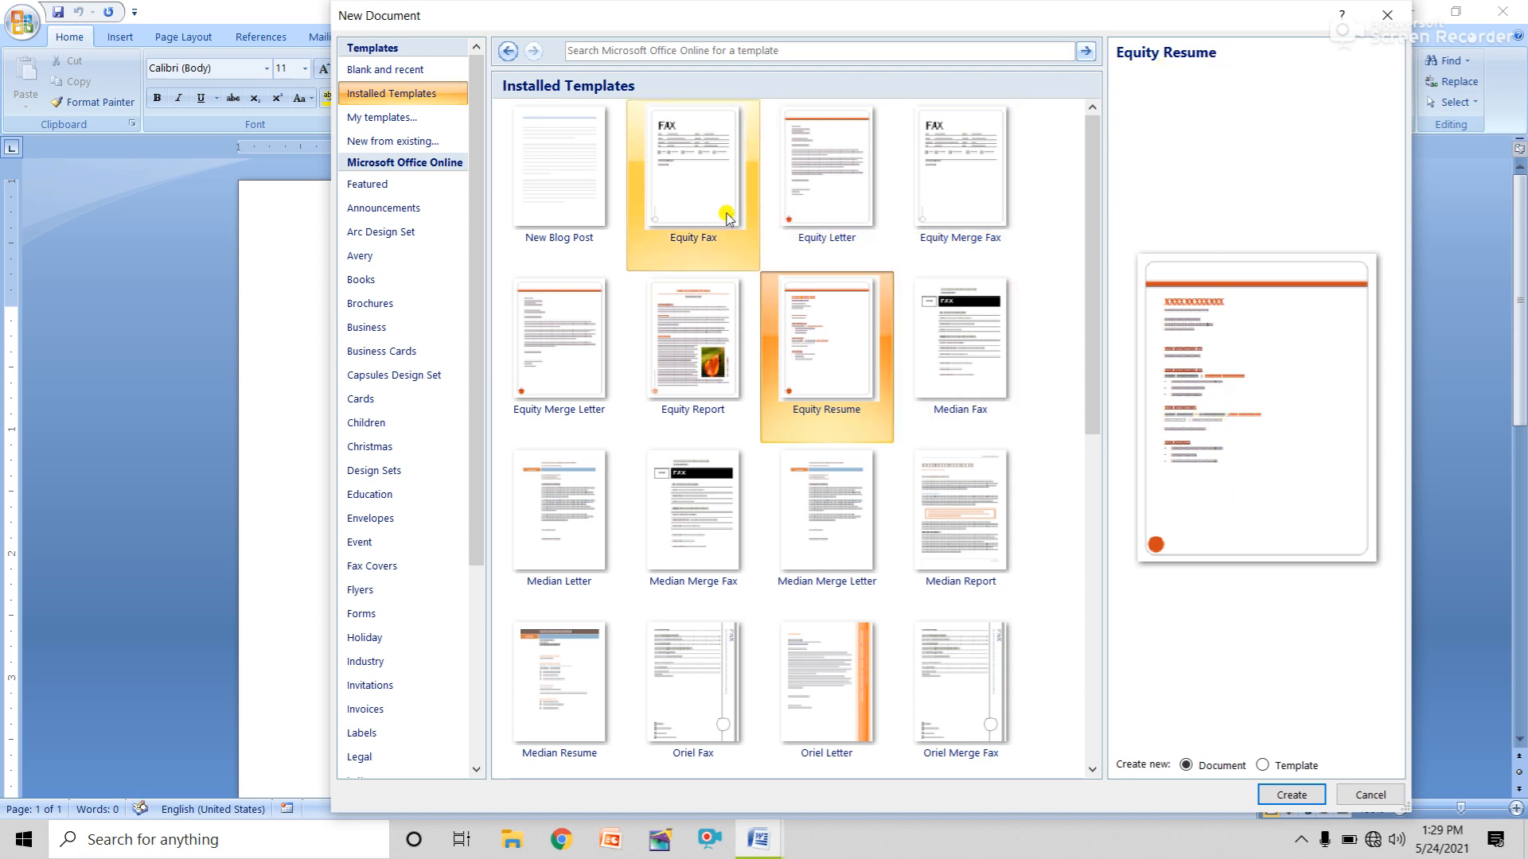
pyautogui.click(697, 195)
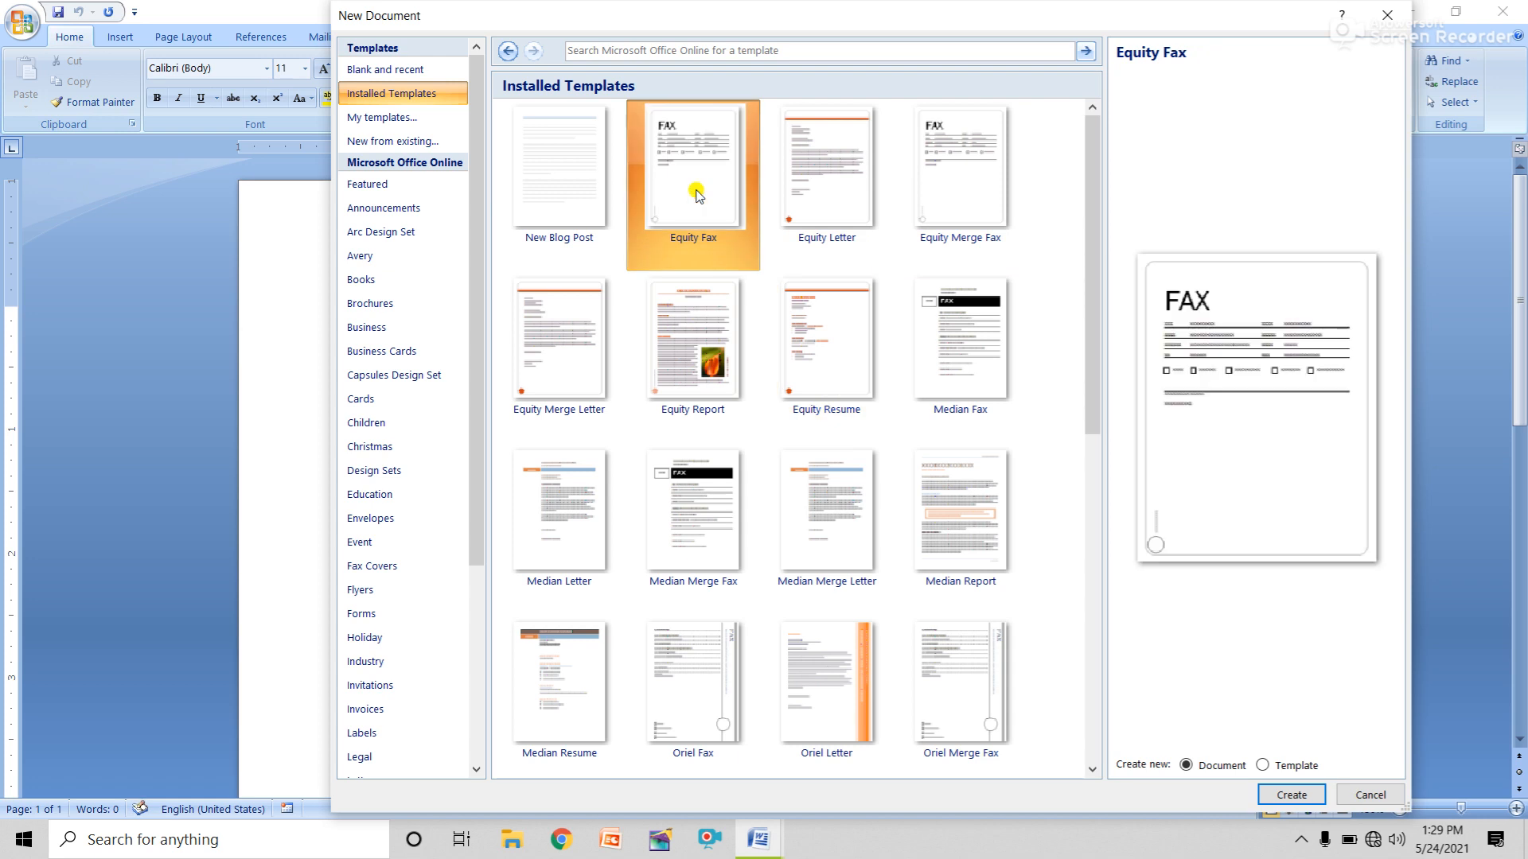
pyautogui.click(548, 667)
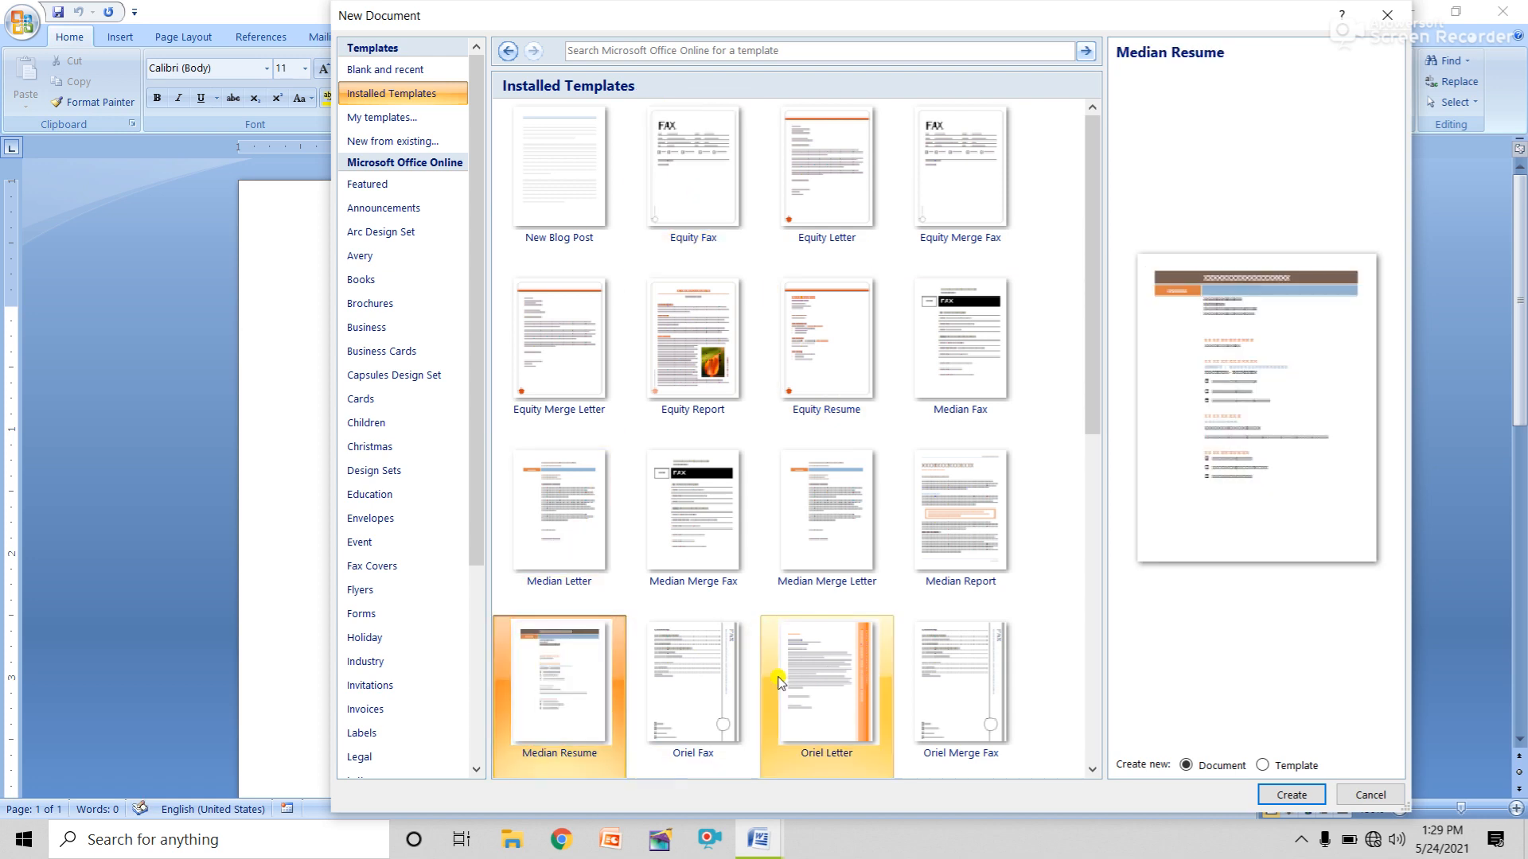
pyautogui.click(851, 662)
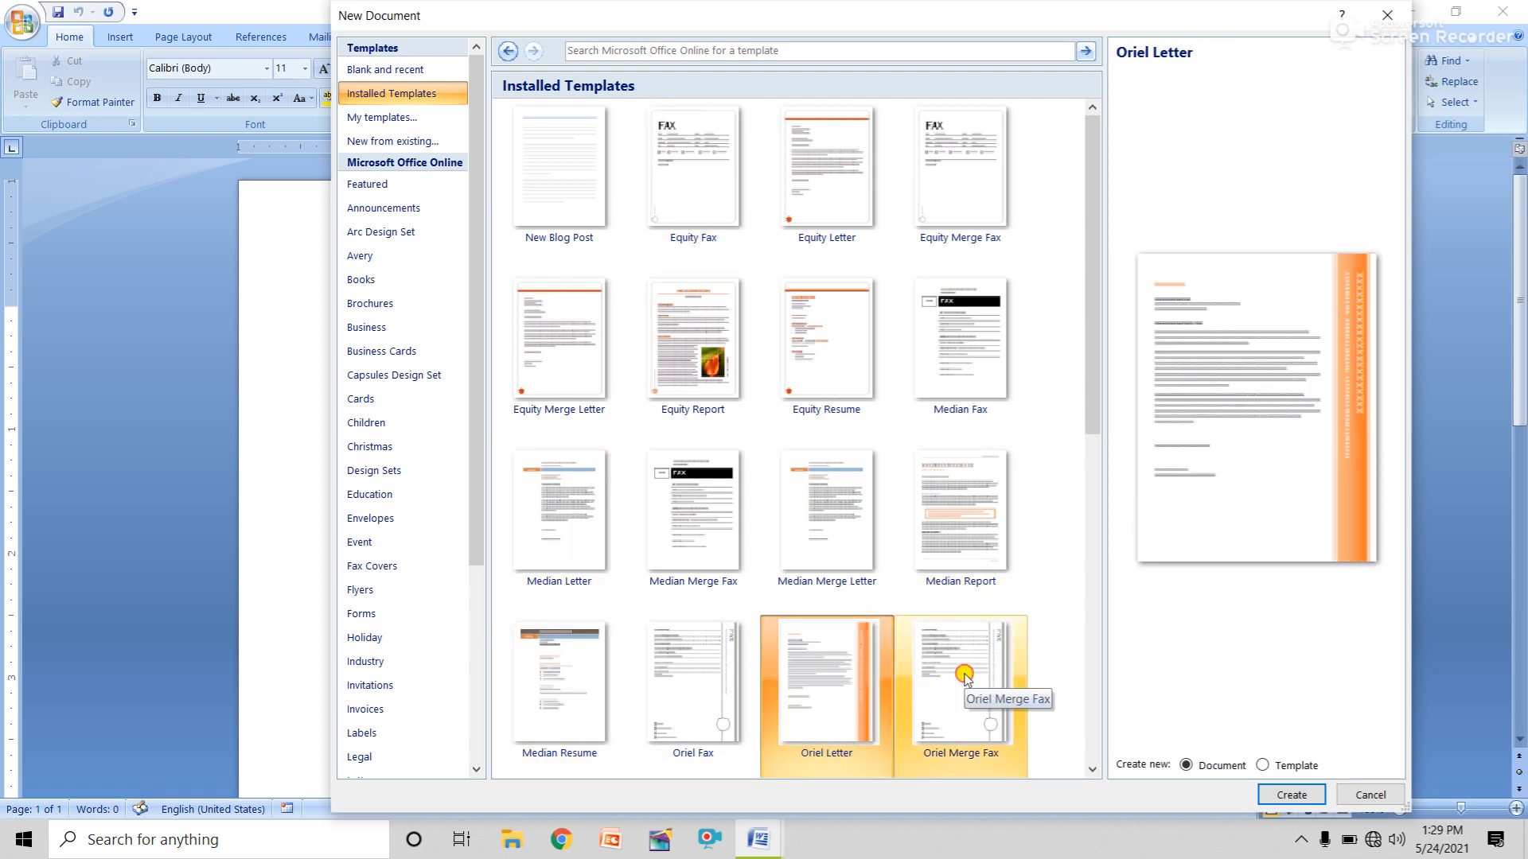
pyautogui.click(965, 676)
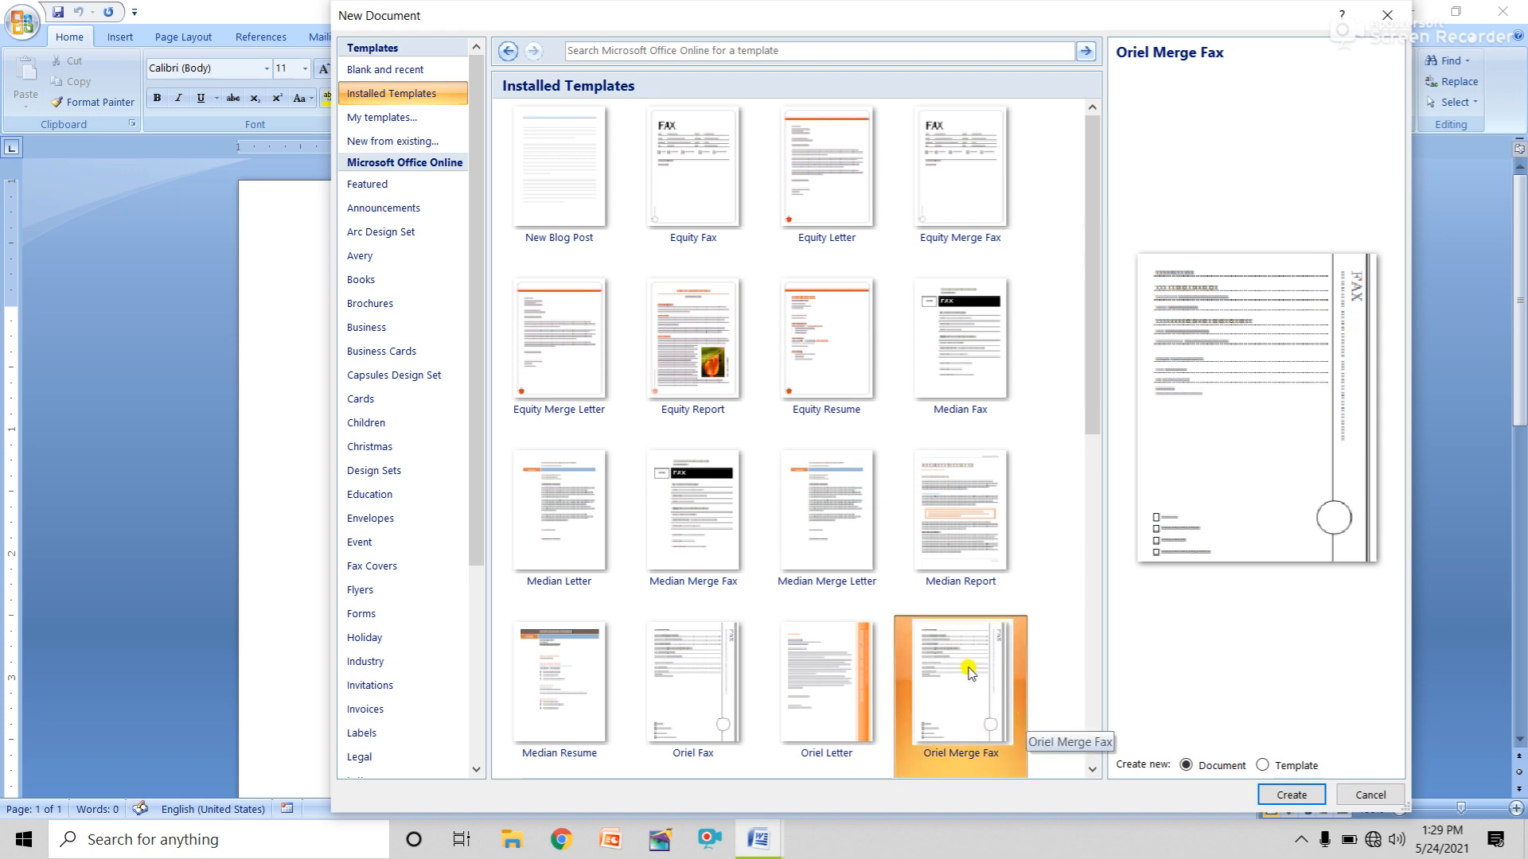
pyautogui.click(1290, 795)
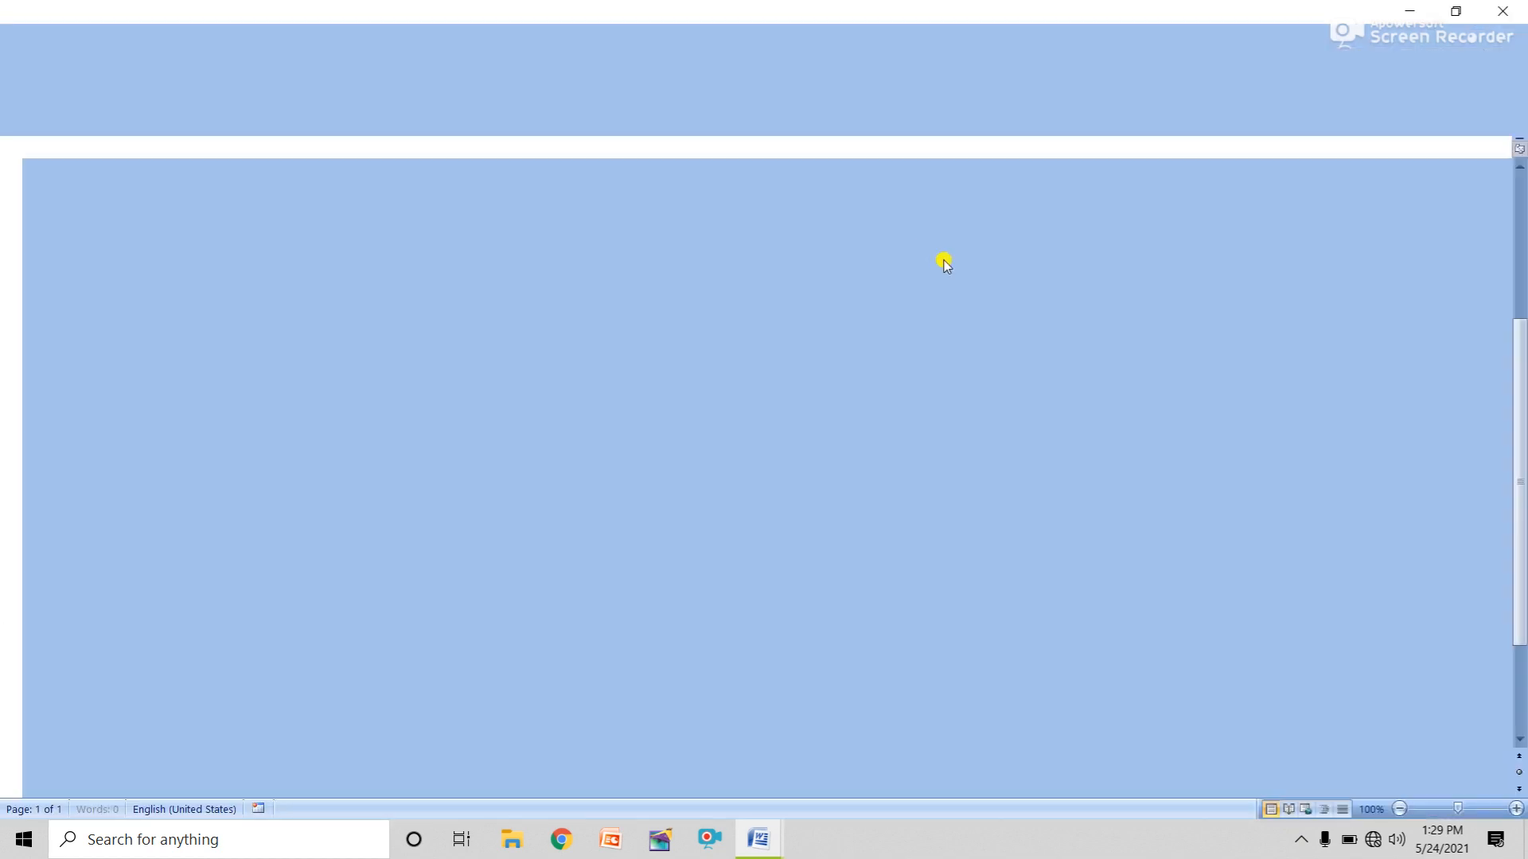
# Type the sender's name into the sidebar's sender company name placeholder.
pyautogui.scroll(2, 959, 406)
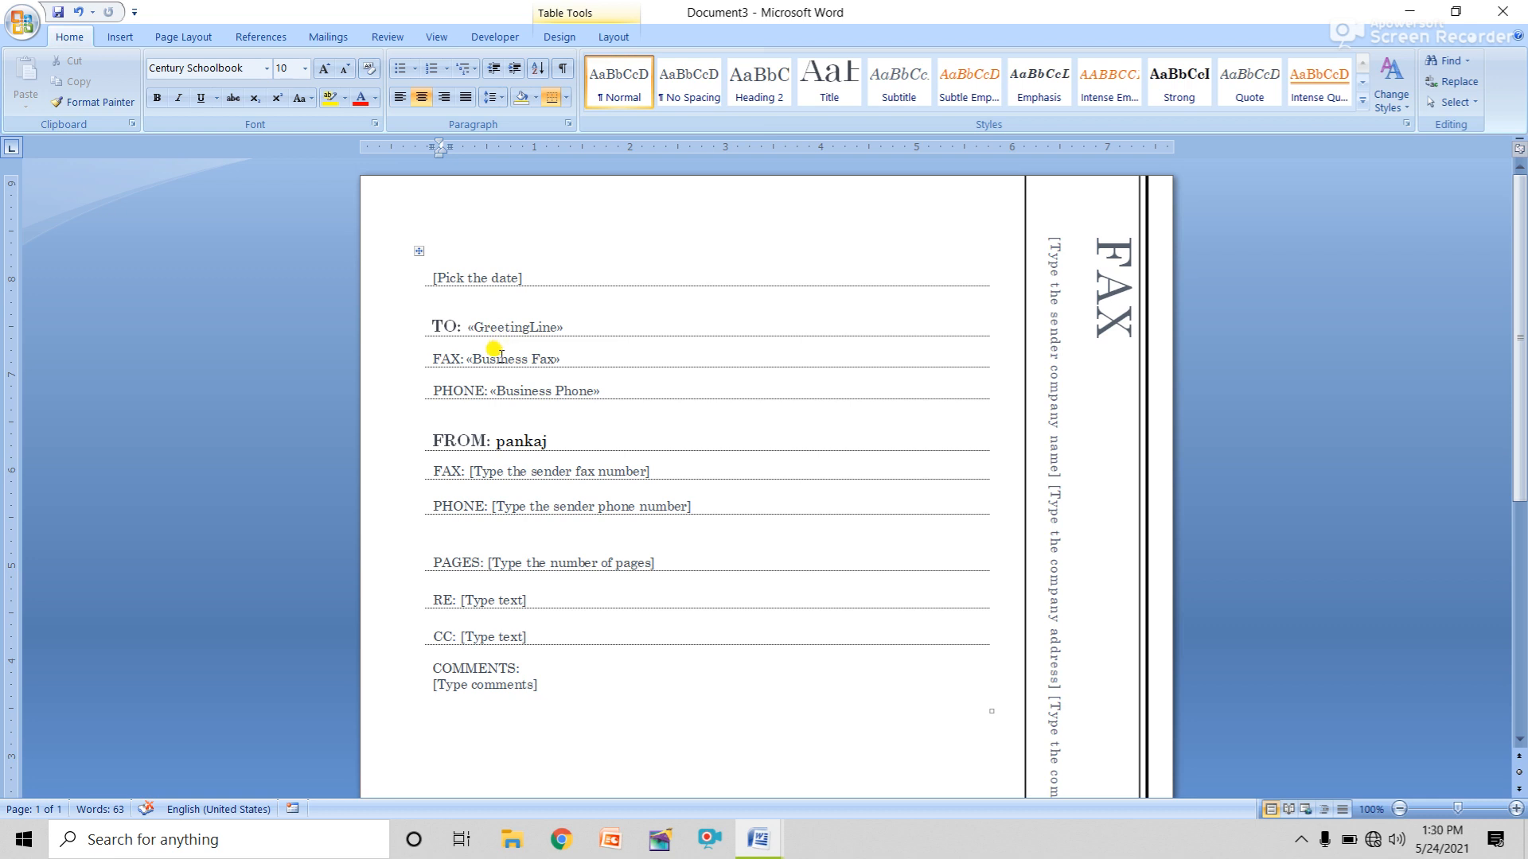
pyautogui.click(516, 388)
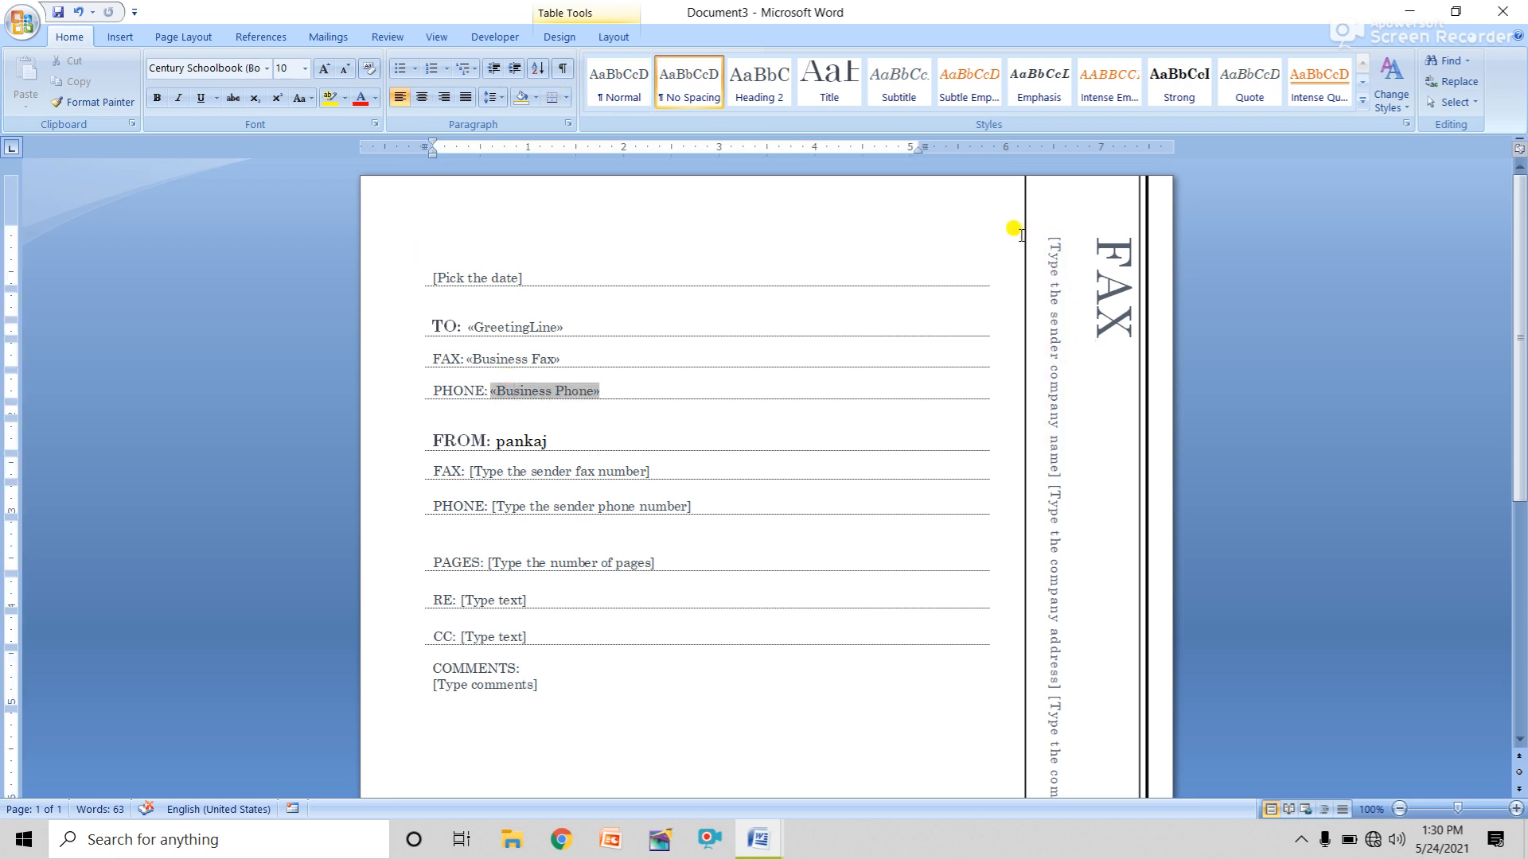
pyautogui.click(509, 277)
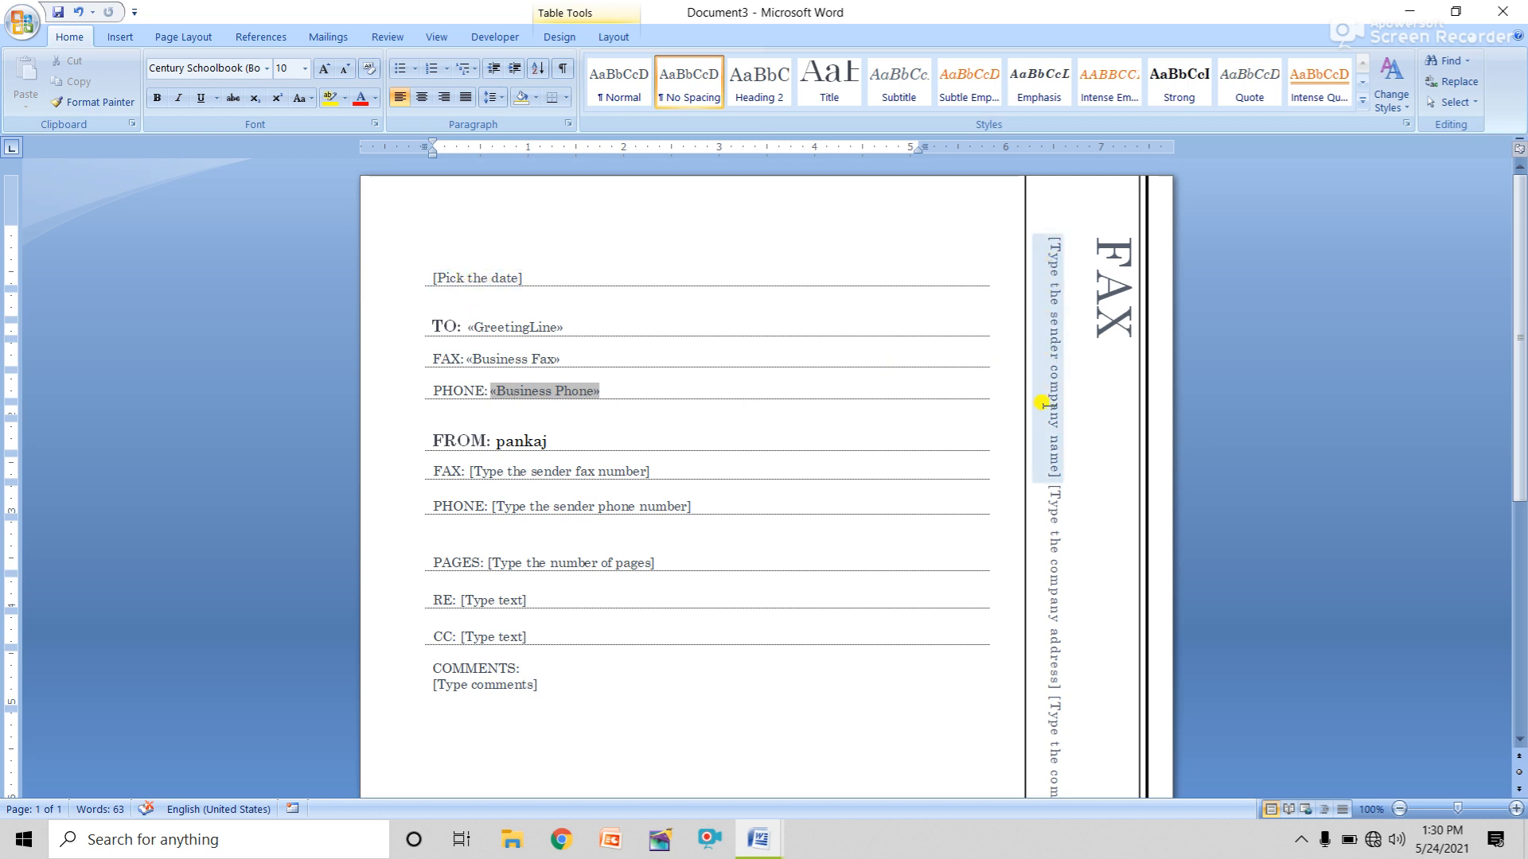
pyautogui.click(1053, 253)
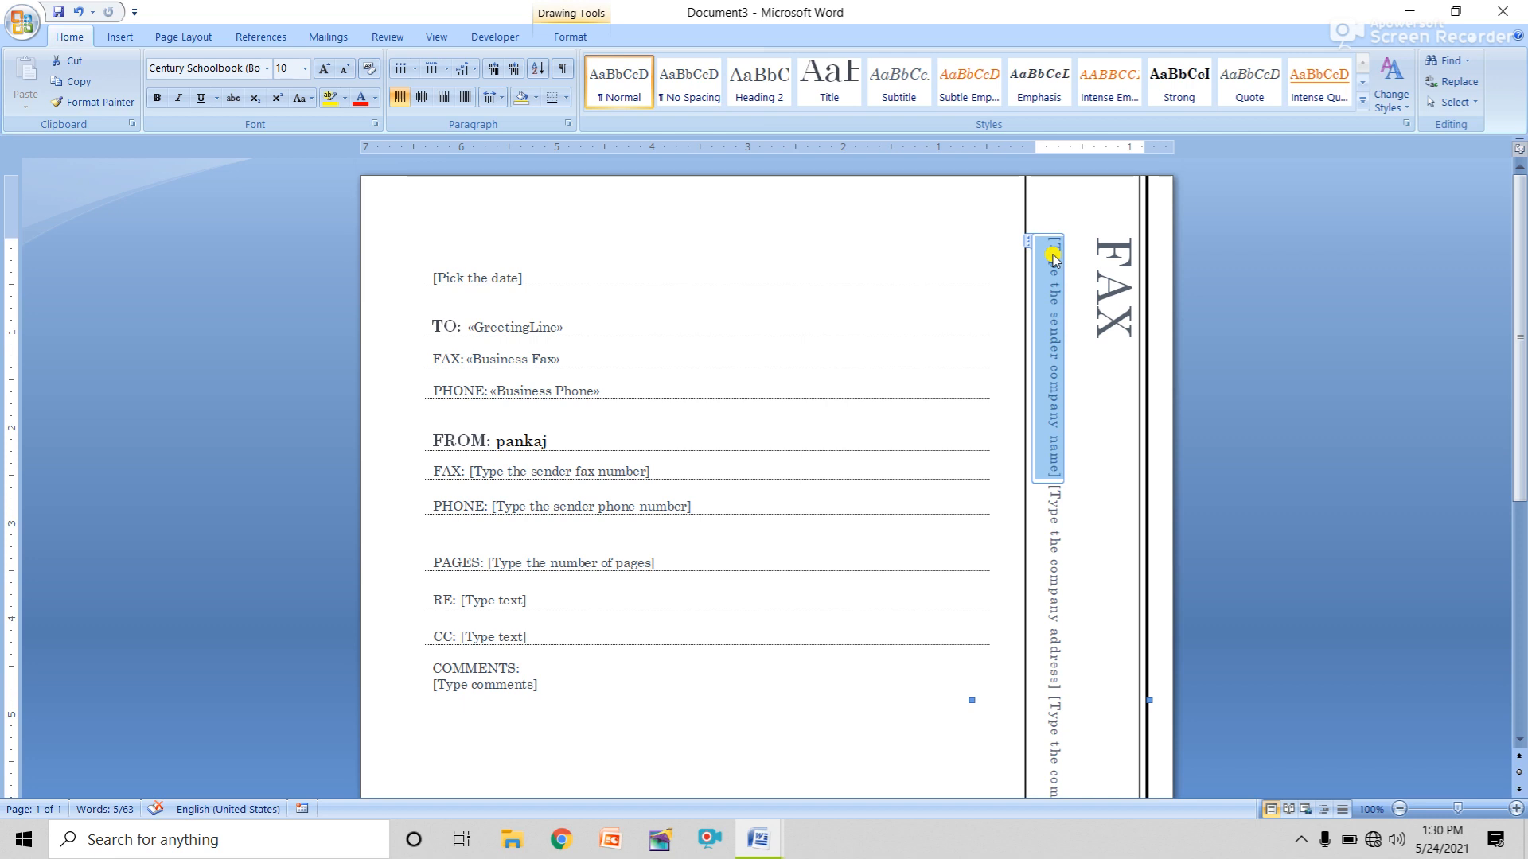
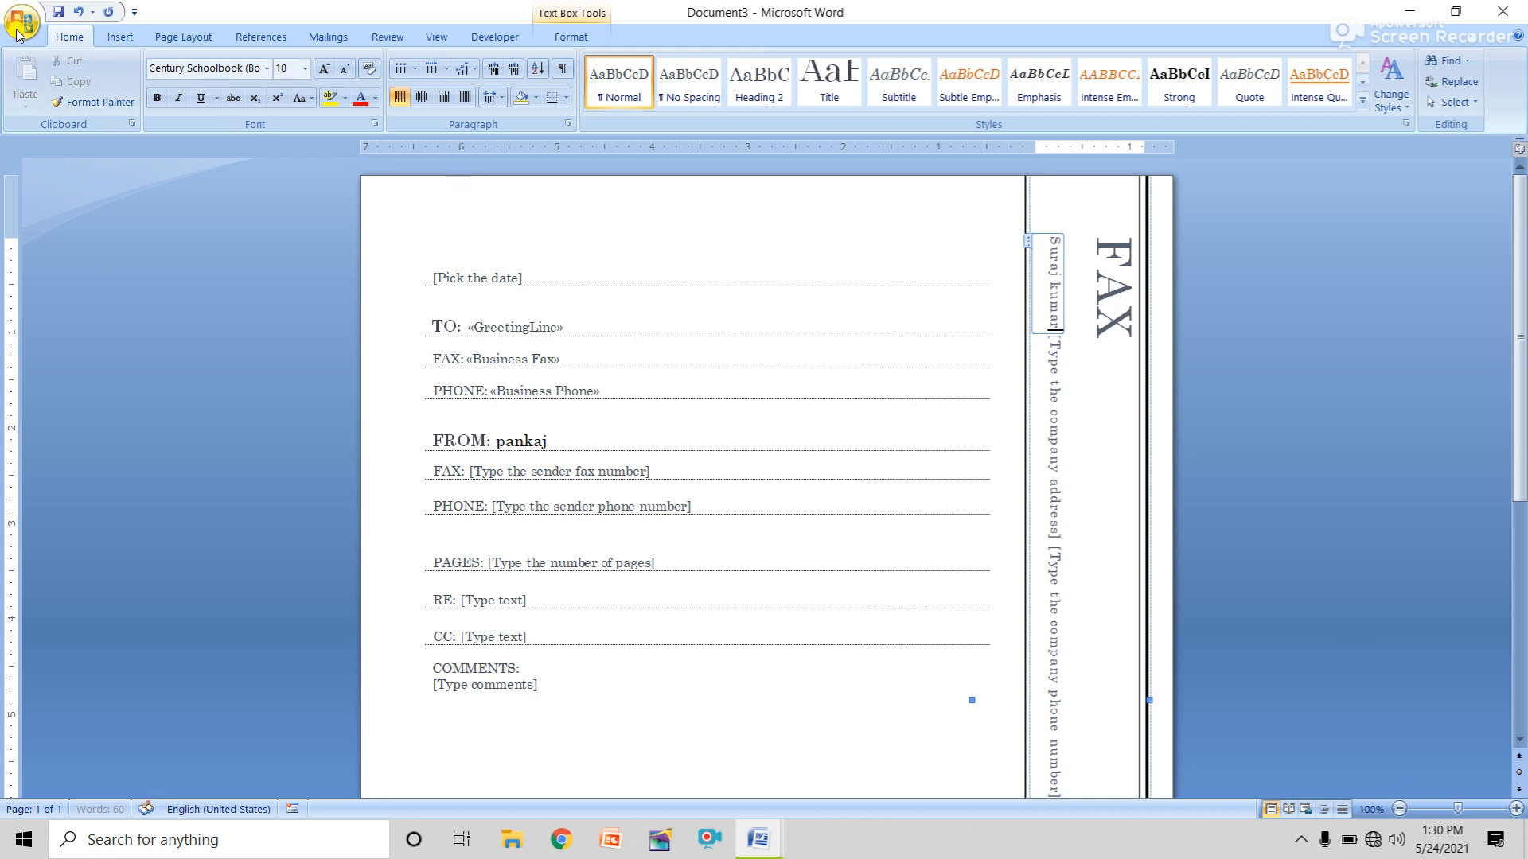
# Create Document4 as a new blank document via Office Button > New.
pyautogui.click(22, 24)
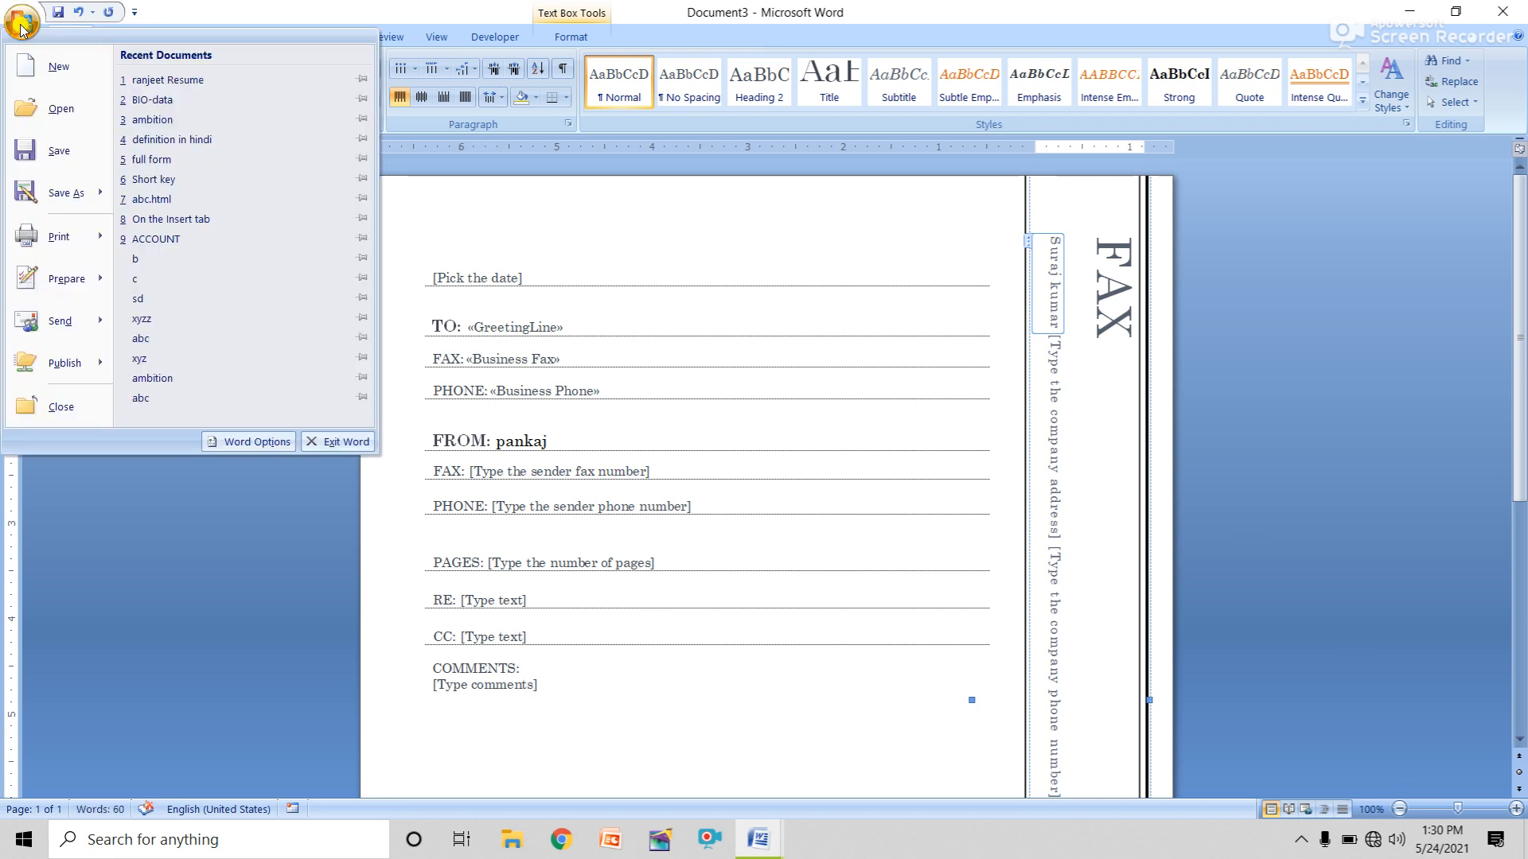
pyautogui.click(44, 74)
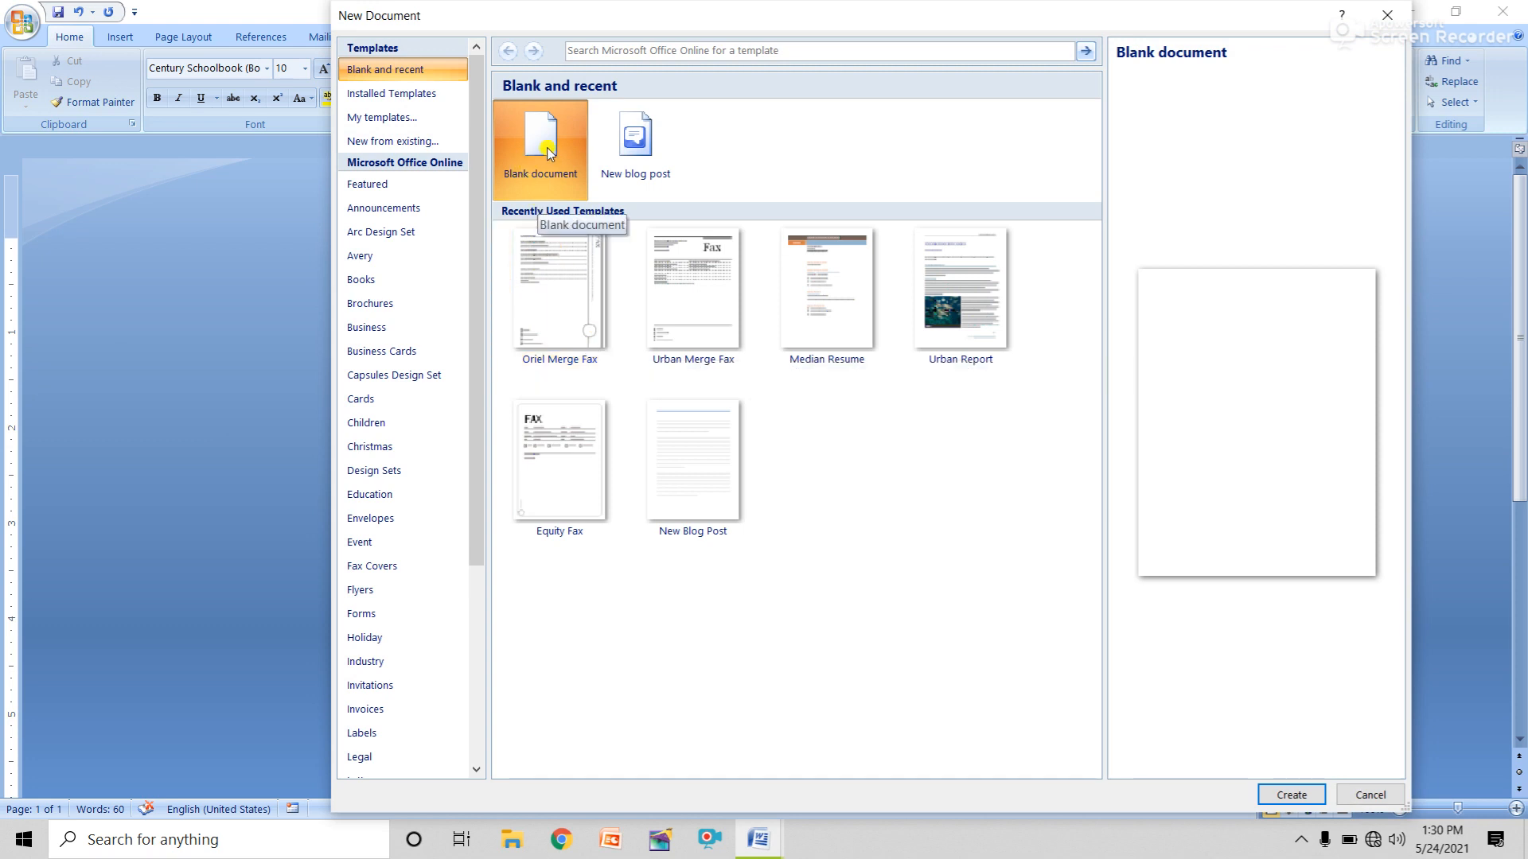
pyautogui.click(1290, 795)
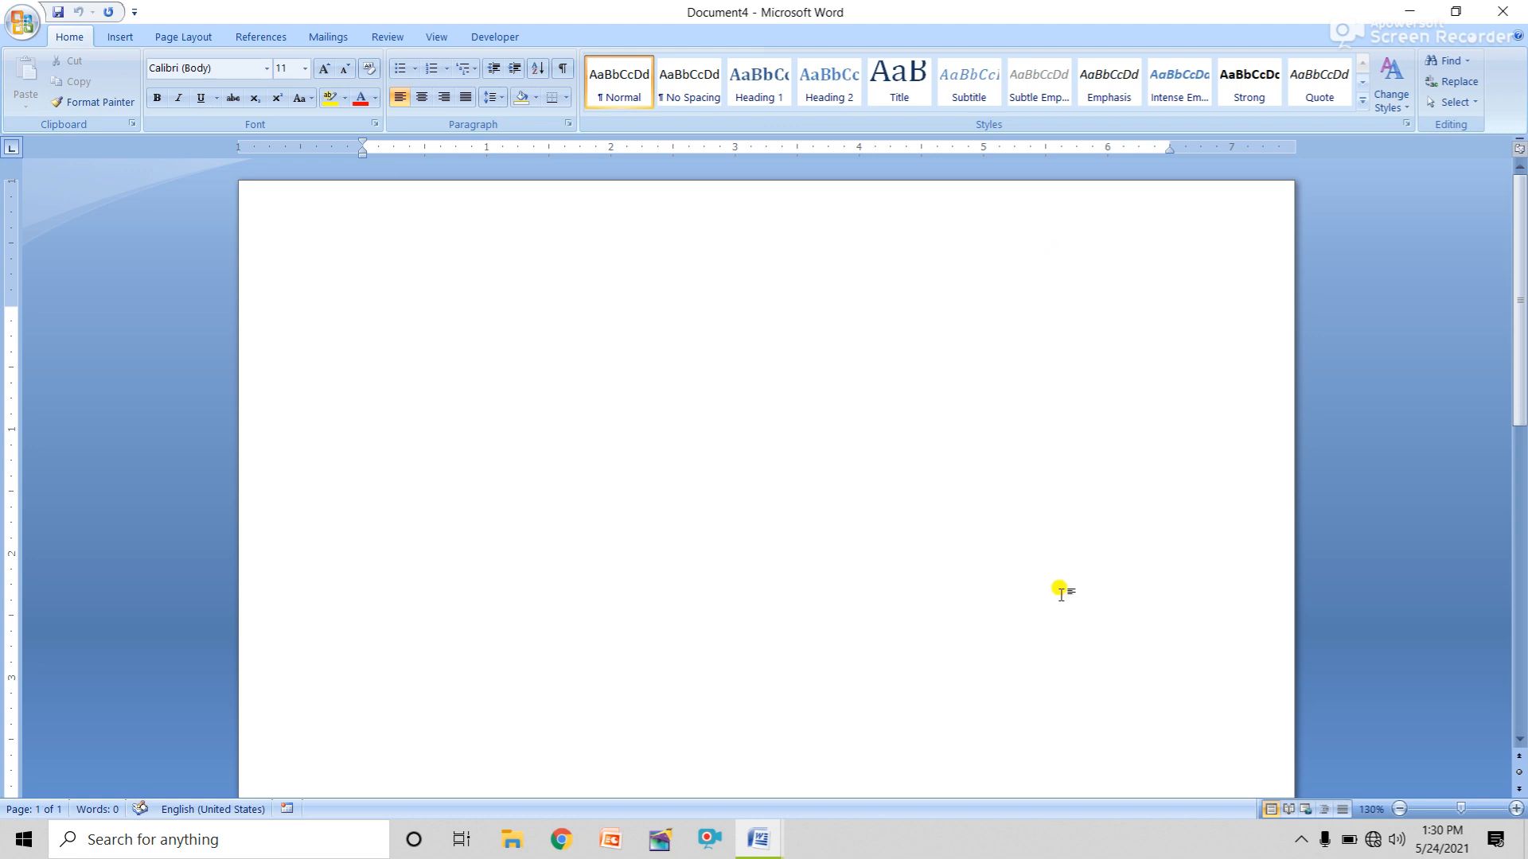
pyautogui.click(1300, 844)
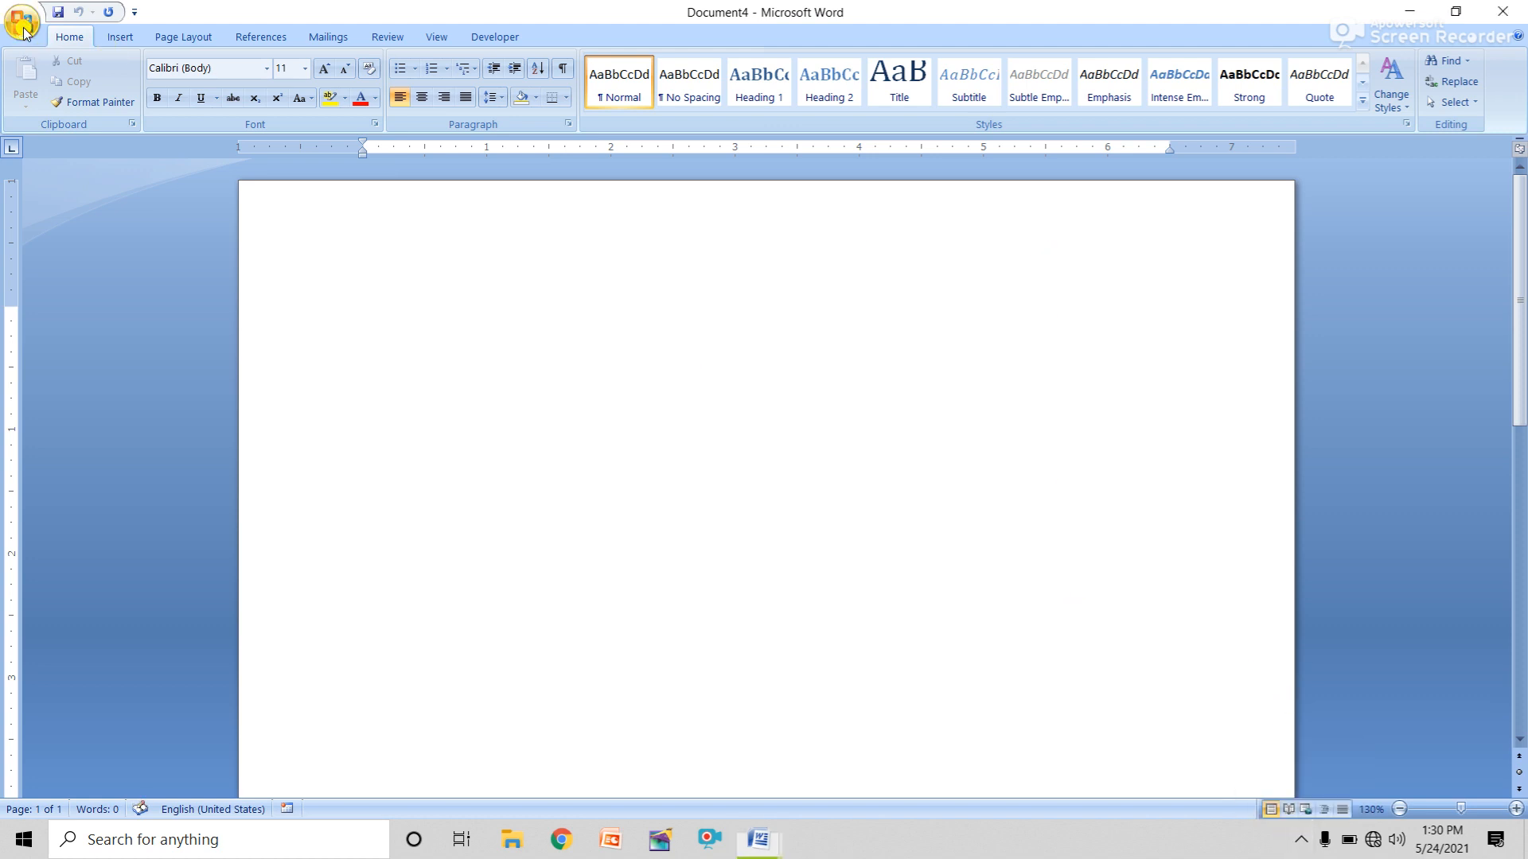
# Open BIO-data from the Office Button's Recent Documents list.
pyautogui.click(23, 27)
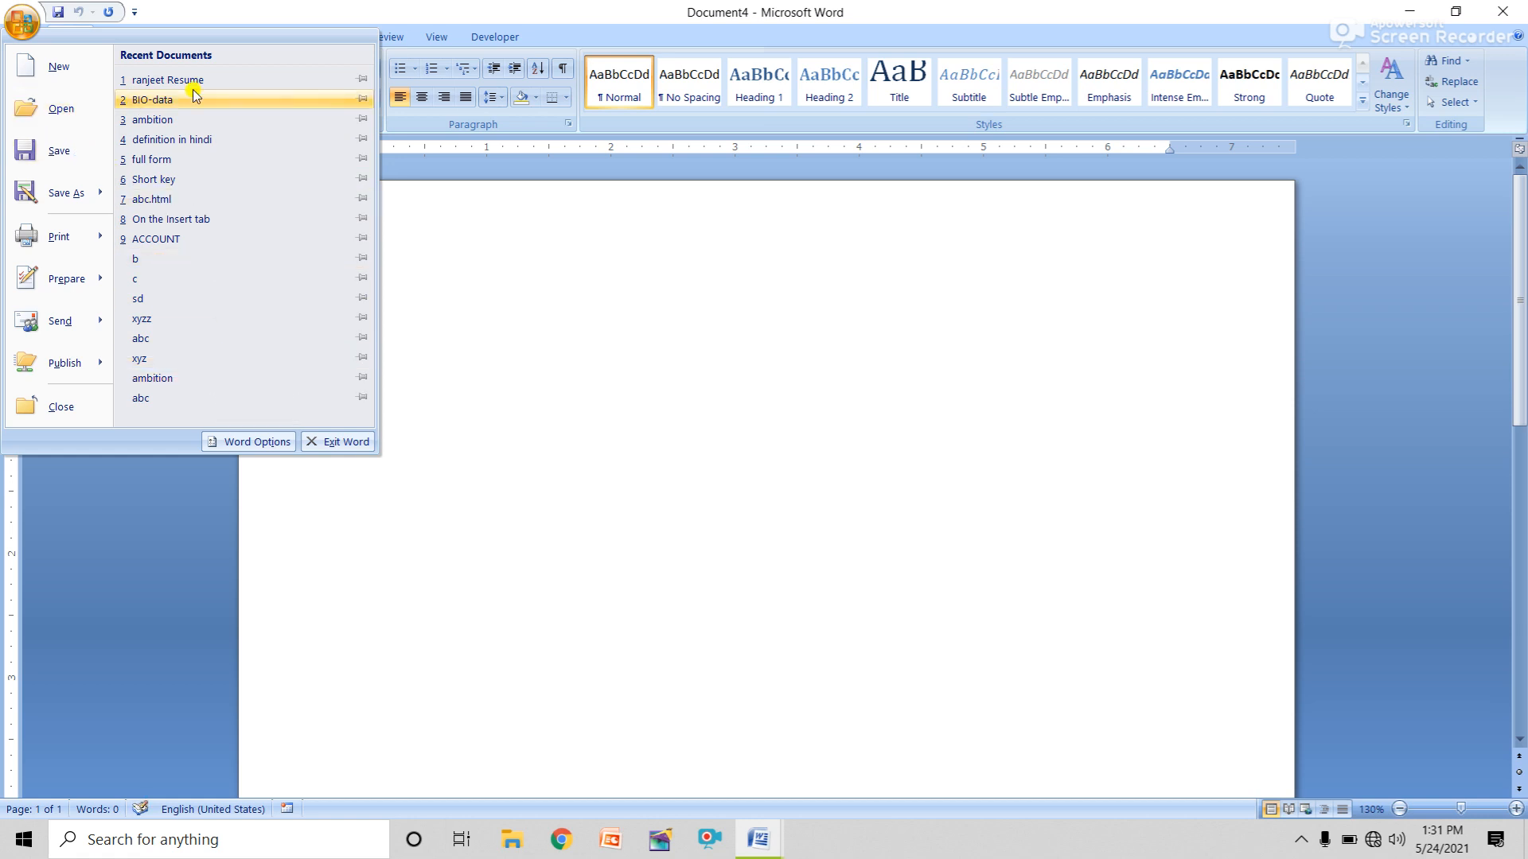
pyautogui.click(151, 100)
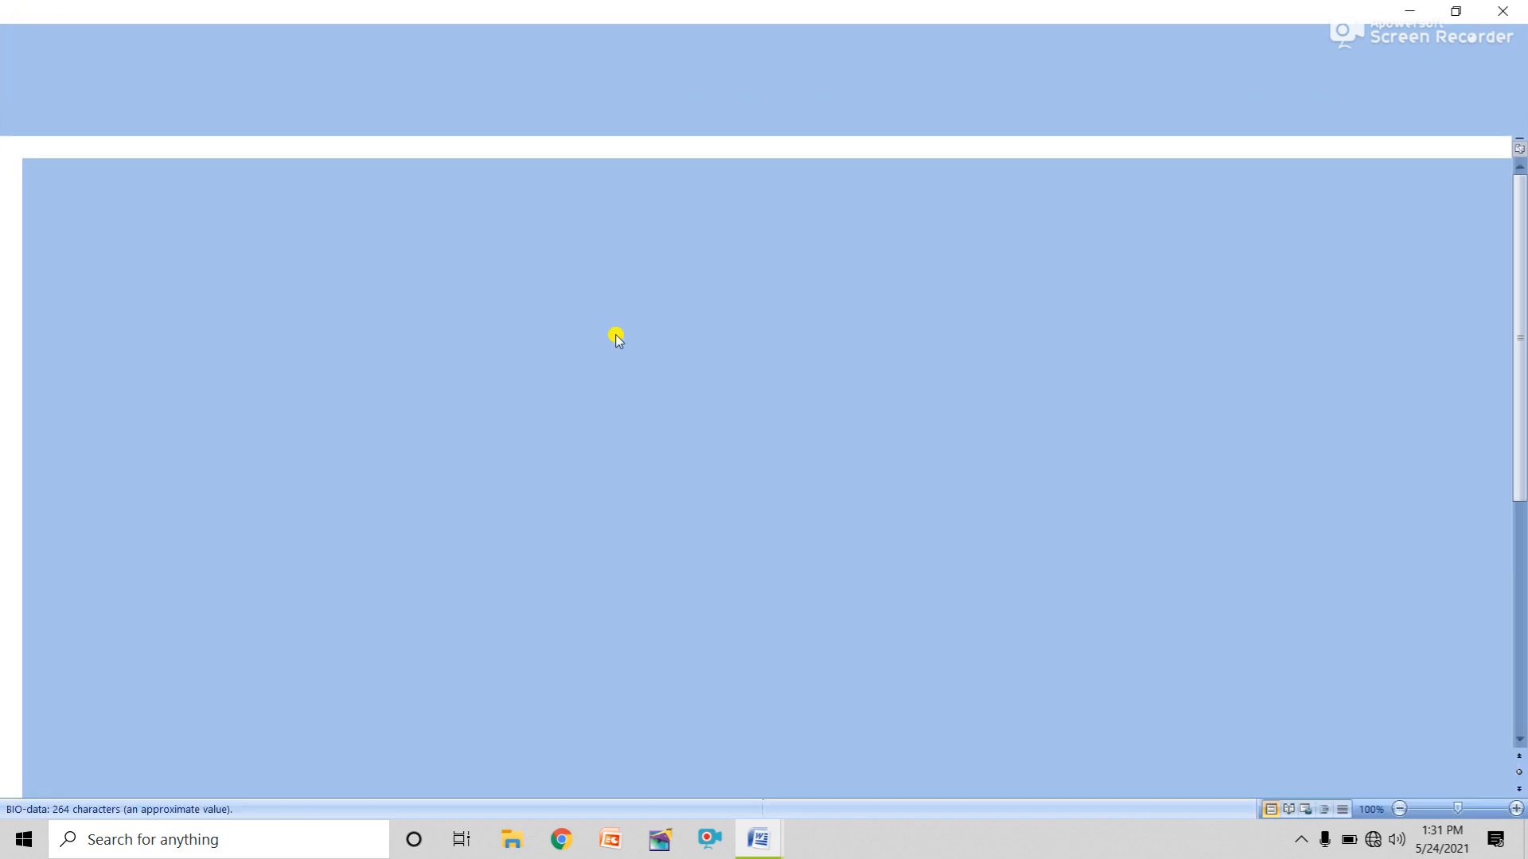
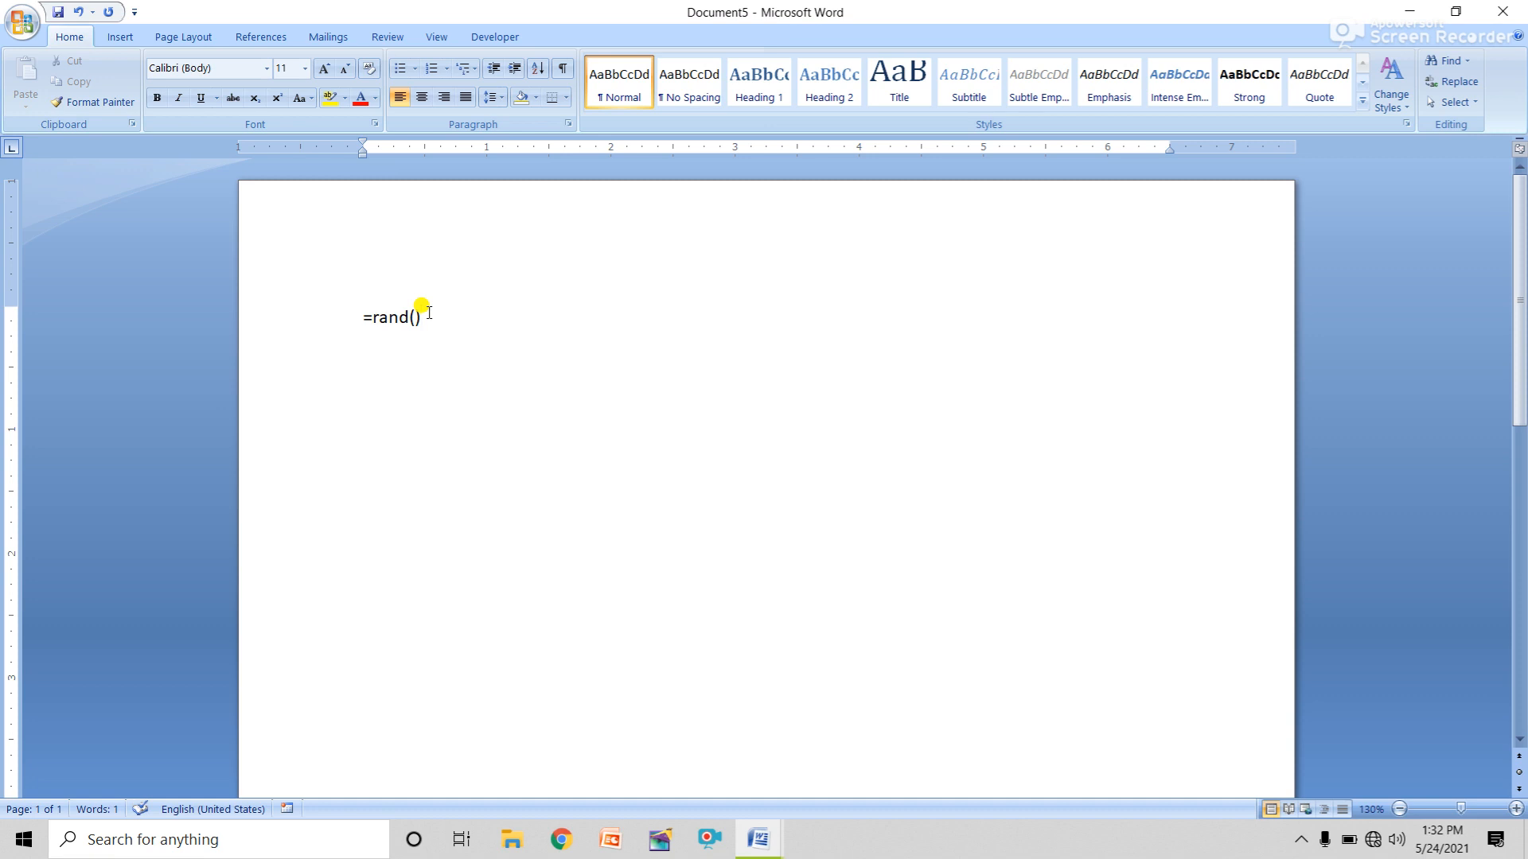
# Expand =rand() into three paragraphs of sample text (185 words) in Document5.
pyautogui.press('Return')
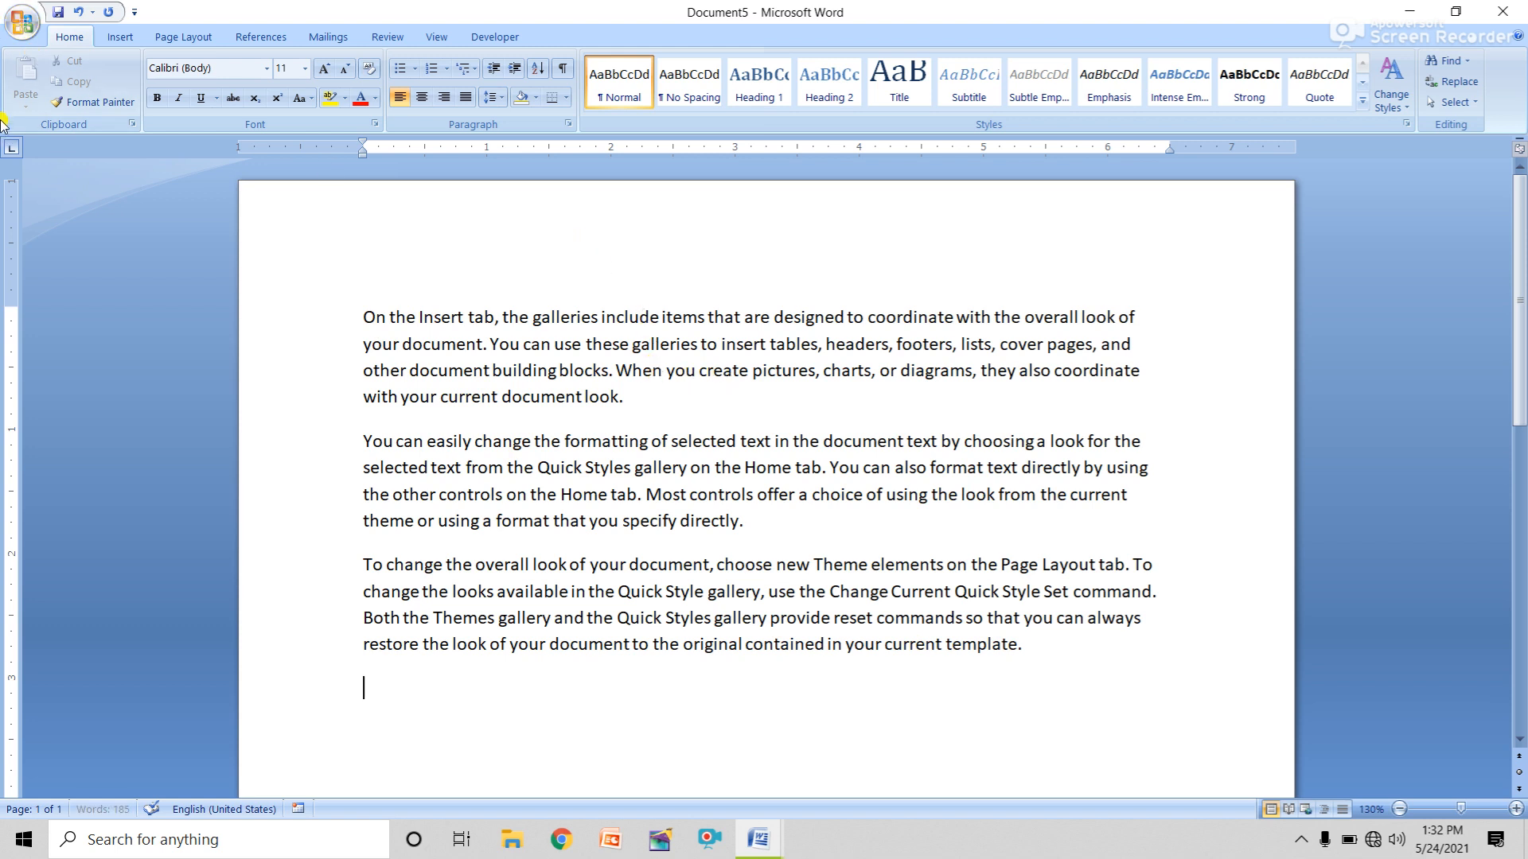
pyautogui.click(24, 28)
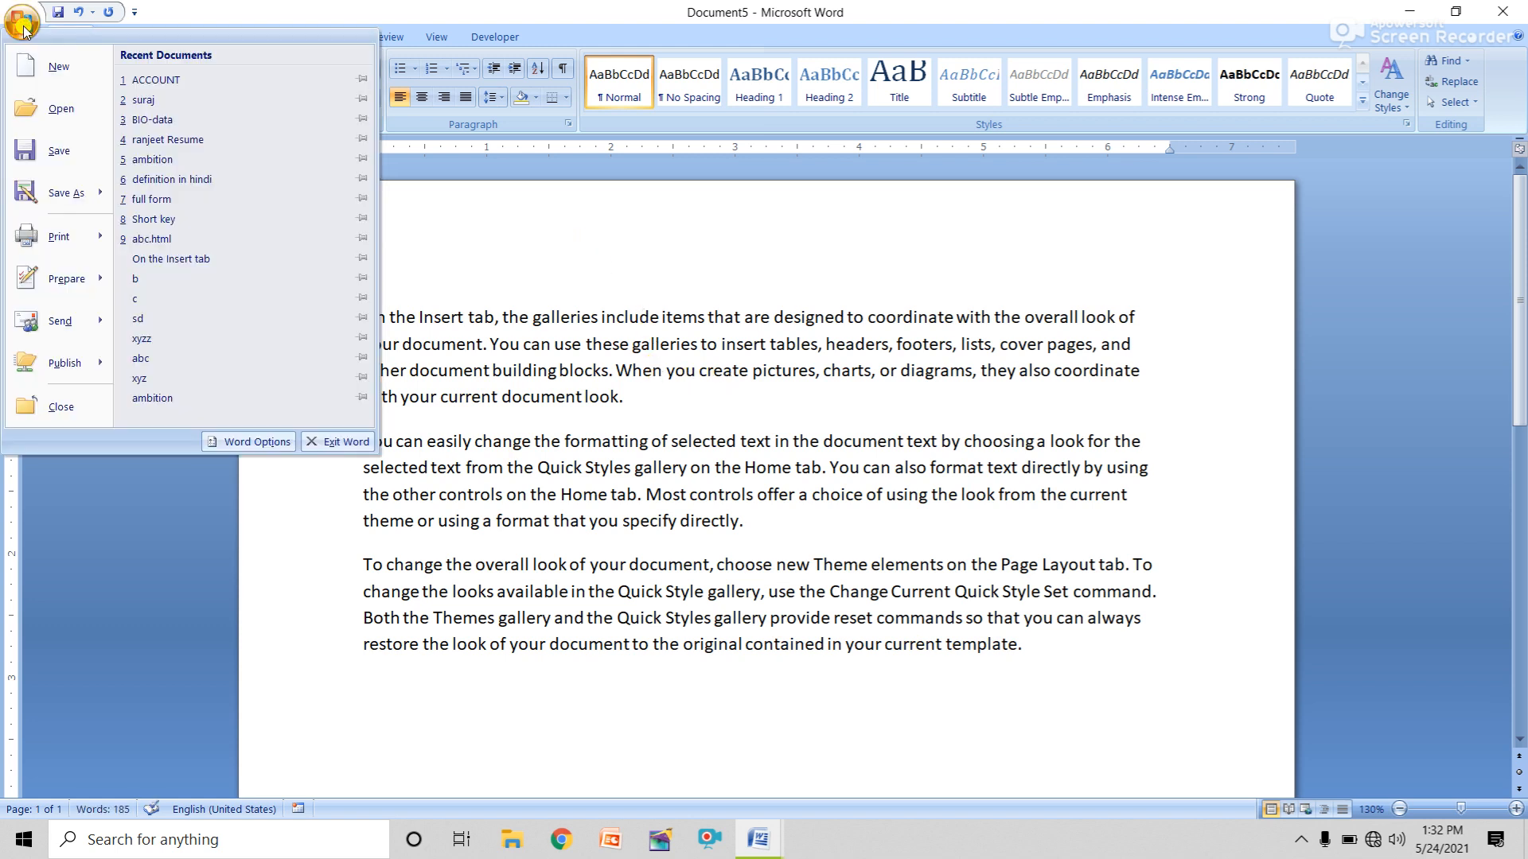
pyautogui.click(69, 162)
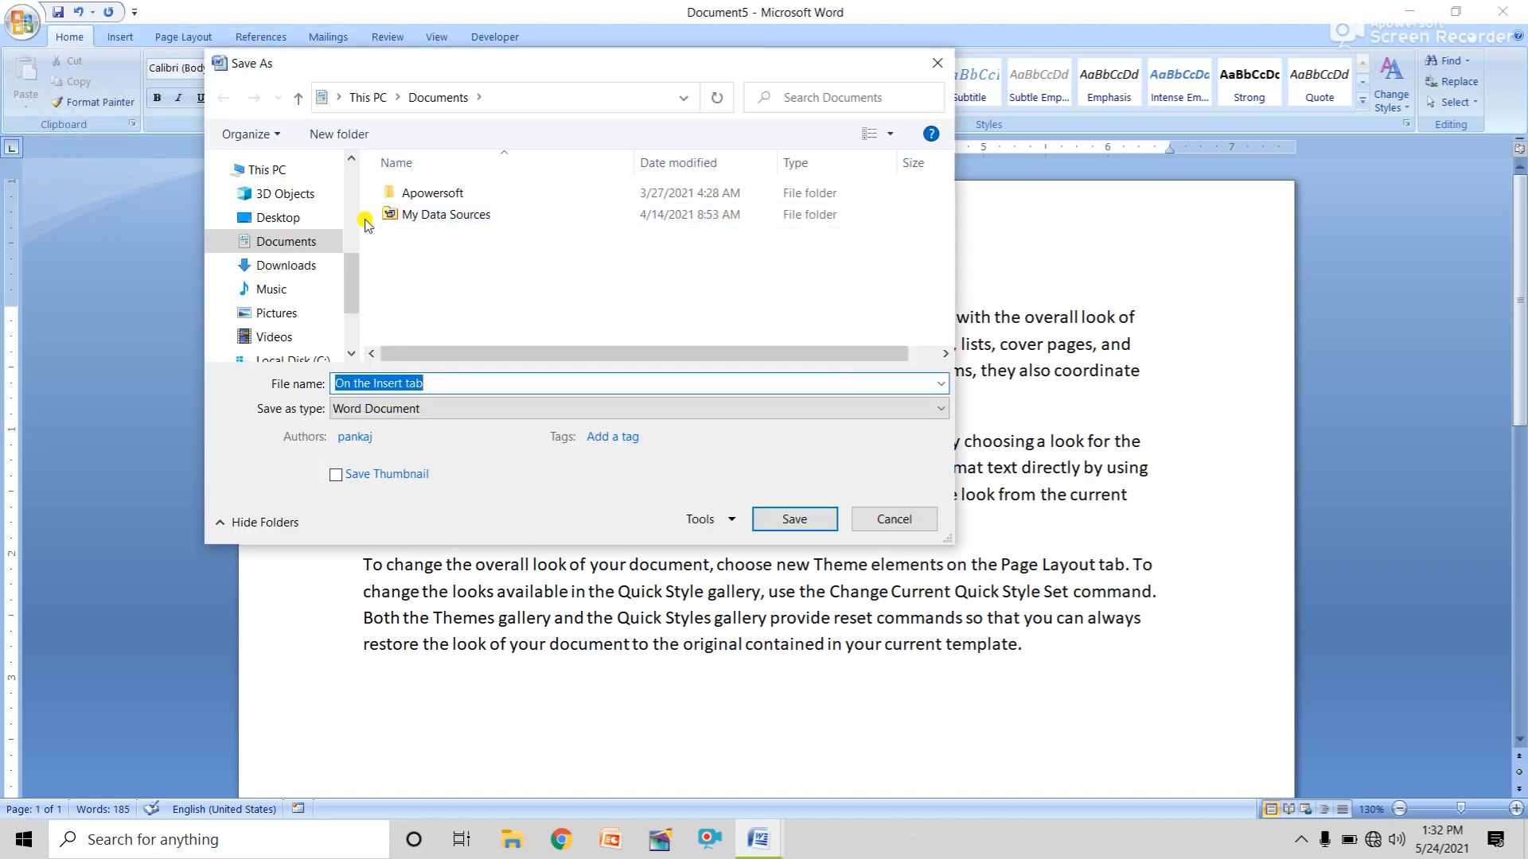
pyautogui.moveTo(707, 70); pyautogui.dragTo(1183, 156)
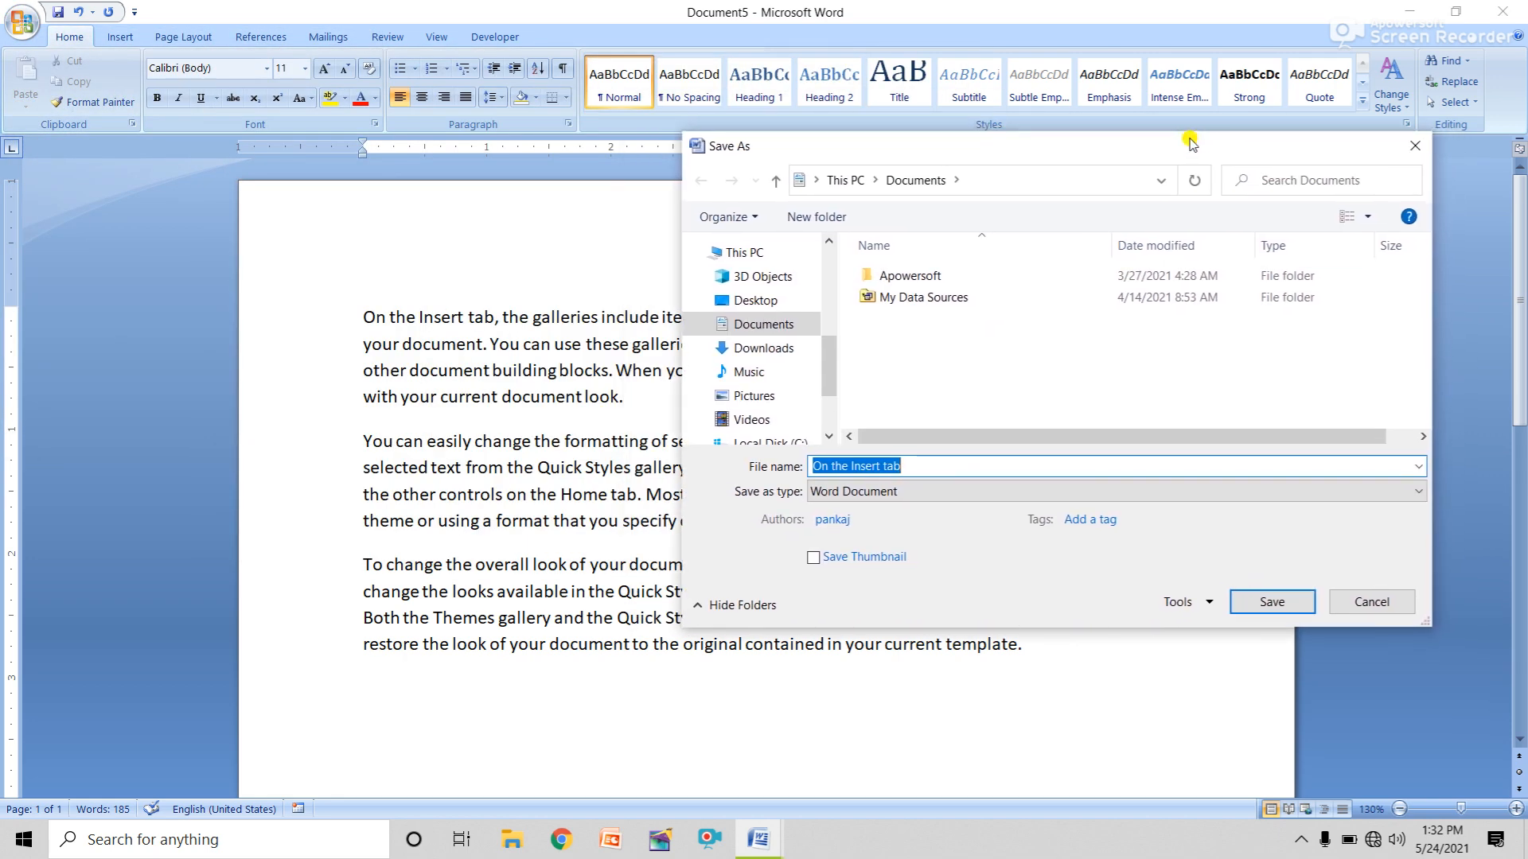
pyautogui.click(832, 291)
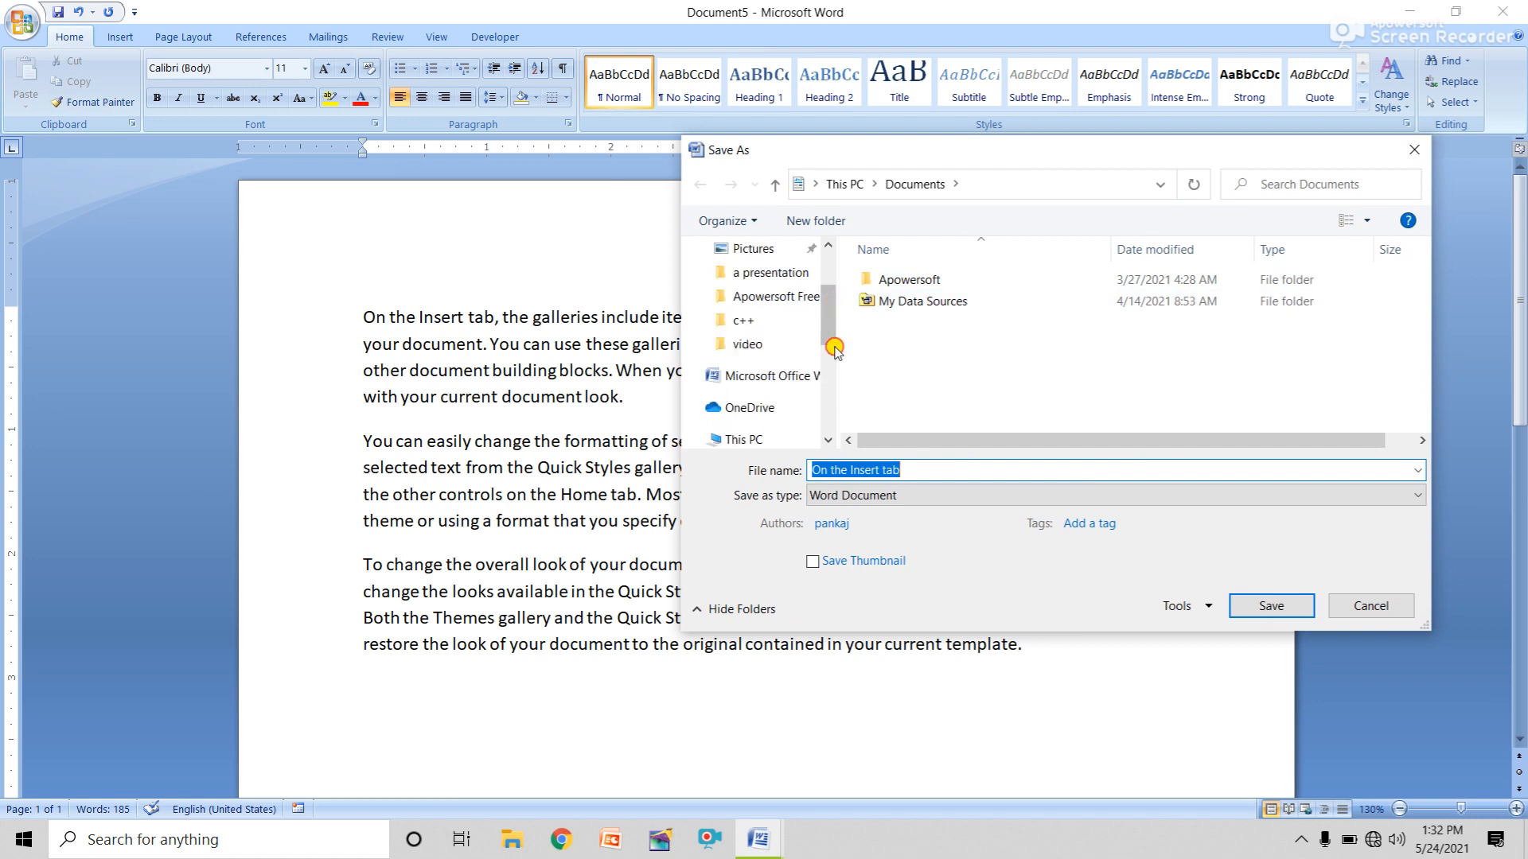
pyautogui.moveTo(827, 327)
pyautogui.mouseDown()
pyautogui.moveTo(829, 403)
pyautogui.moveTo(842, 260)
pyautogui.moveTo(834, 416)
pyautogui.moveTo(832, 298)
pyautogui.mouseUp()
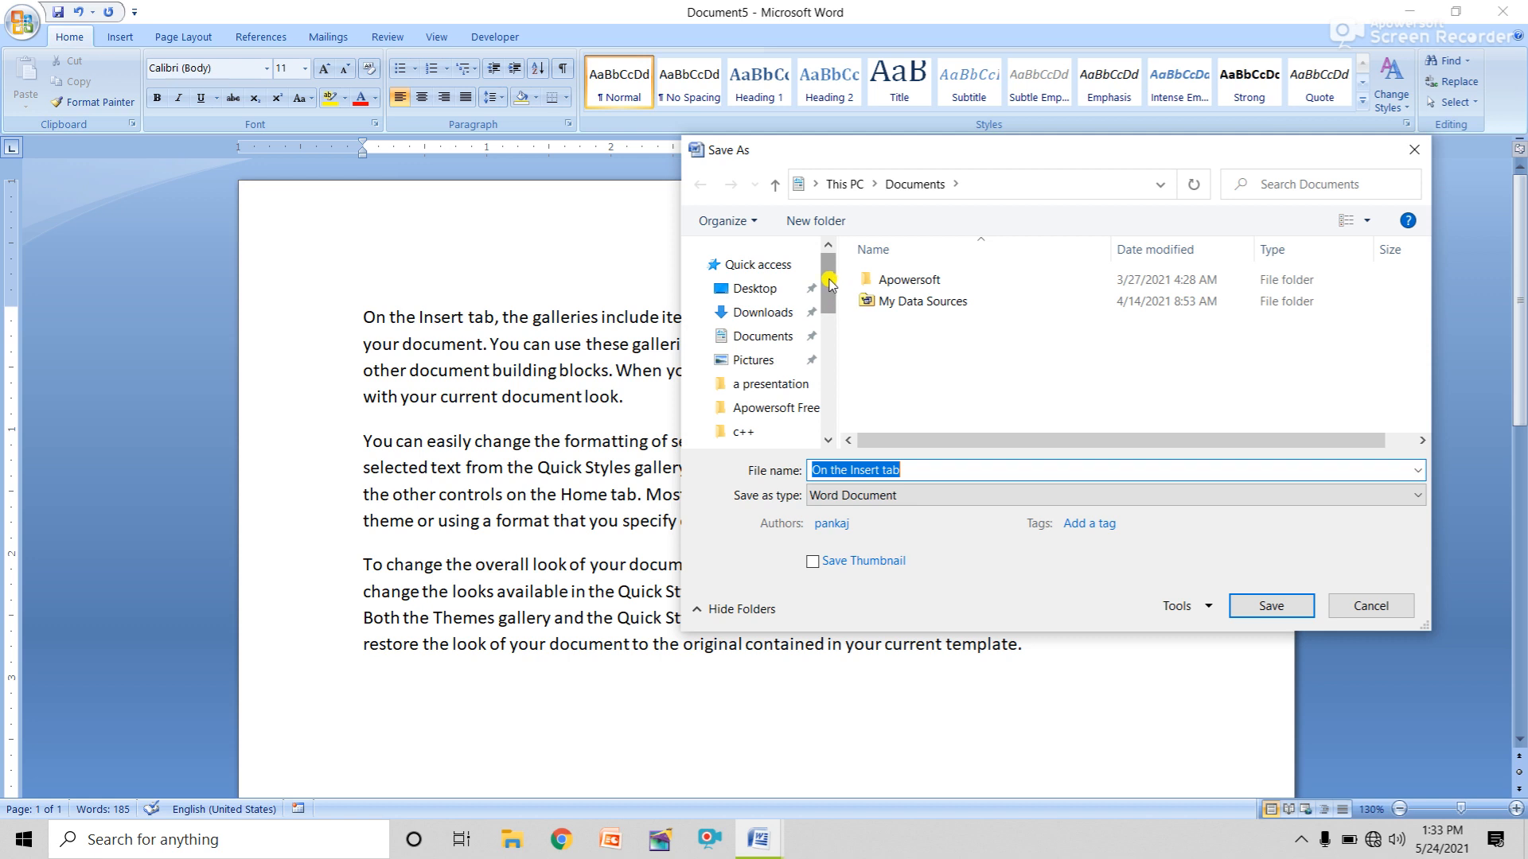
pyautogui.click(751, 291)
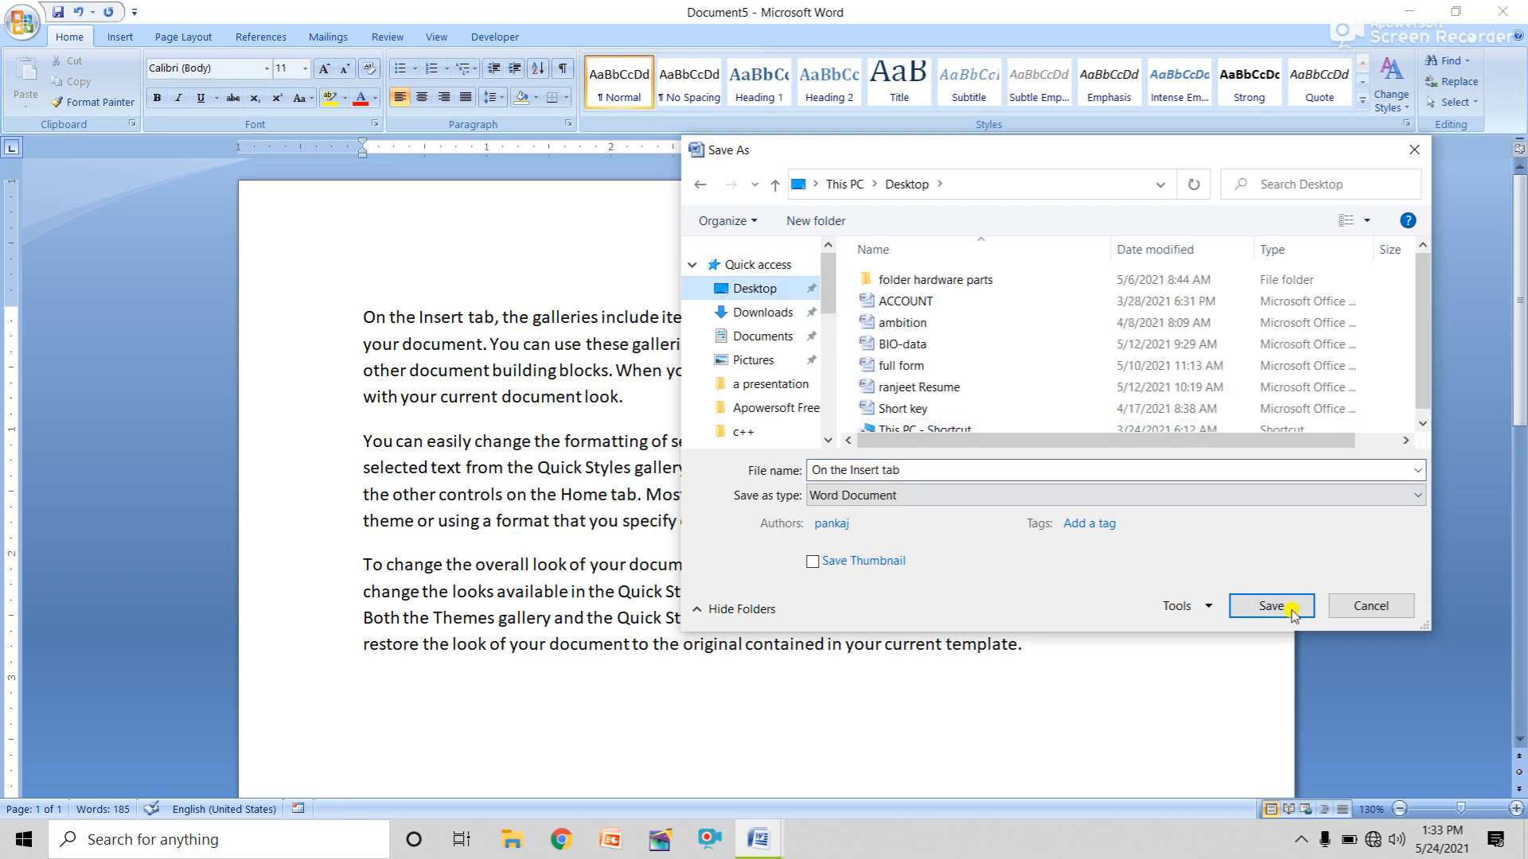
pyautogui.click(1367, 607)
# Minimize all the open Word windows, including Document5 and BIO-data, to reveal the desktop.
pyautogui.click(1416, 13)
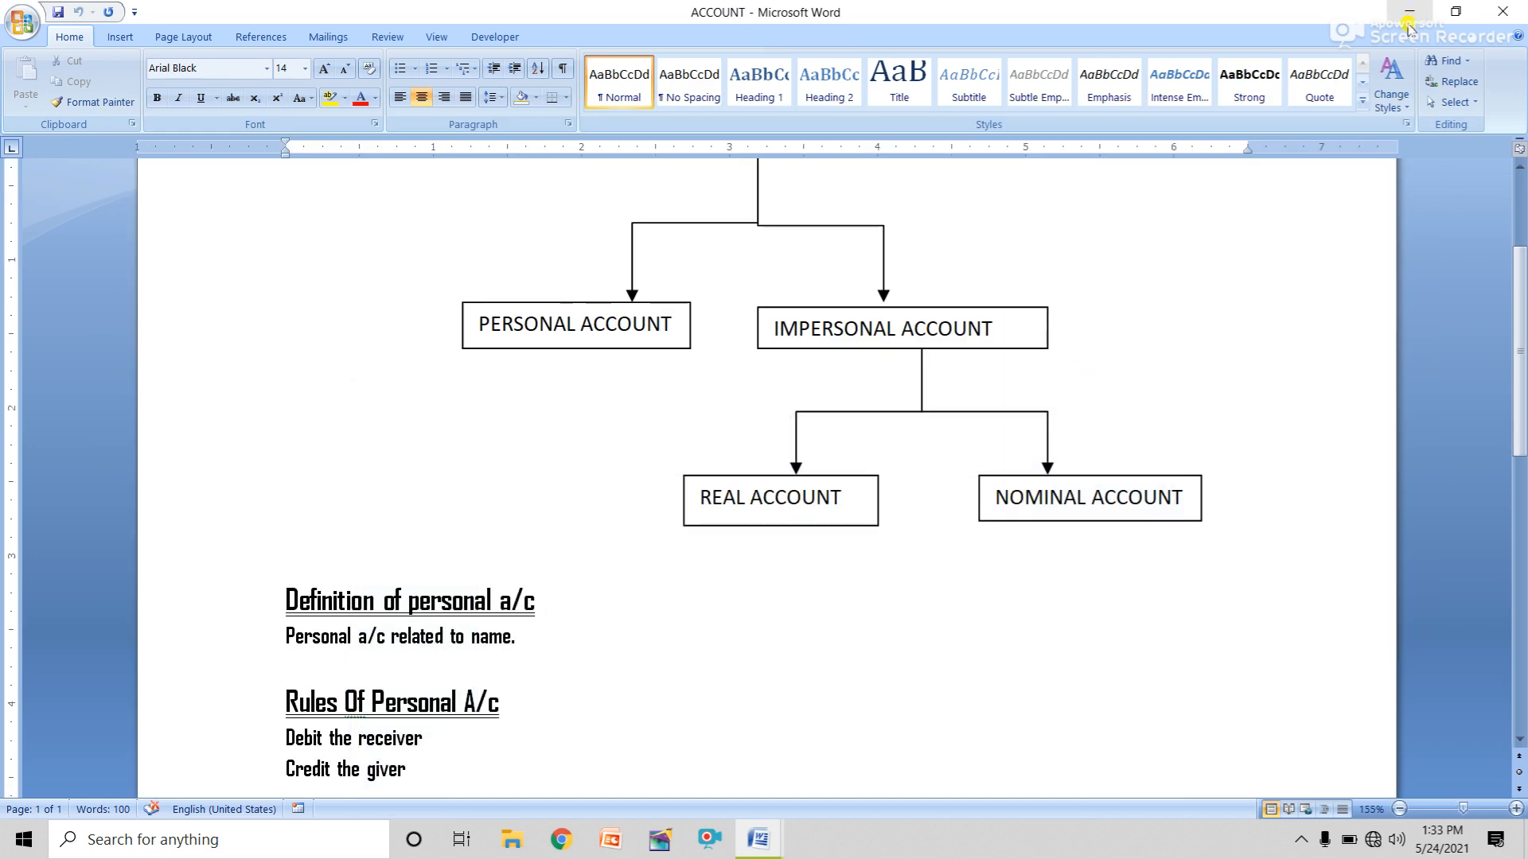
pyautogui.click(1412, 14)
pyautogui.click(1409, 14)
pyautogui.click(1409, 14)
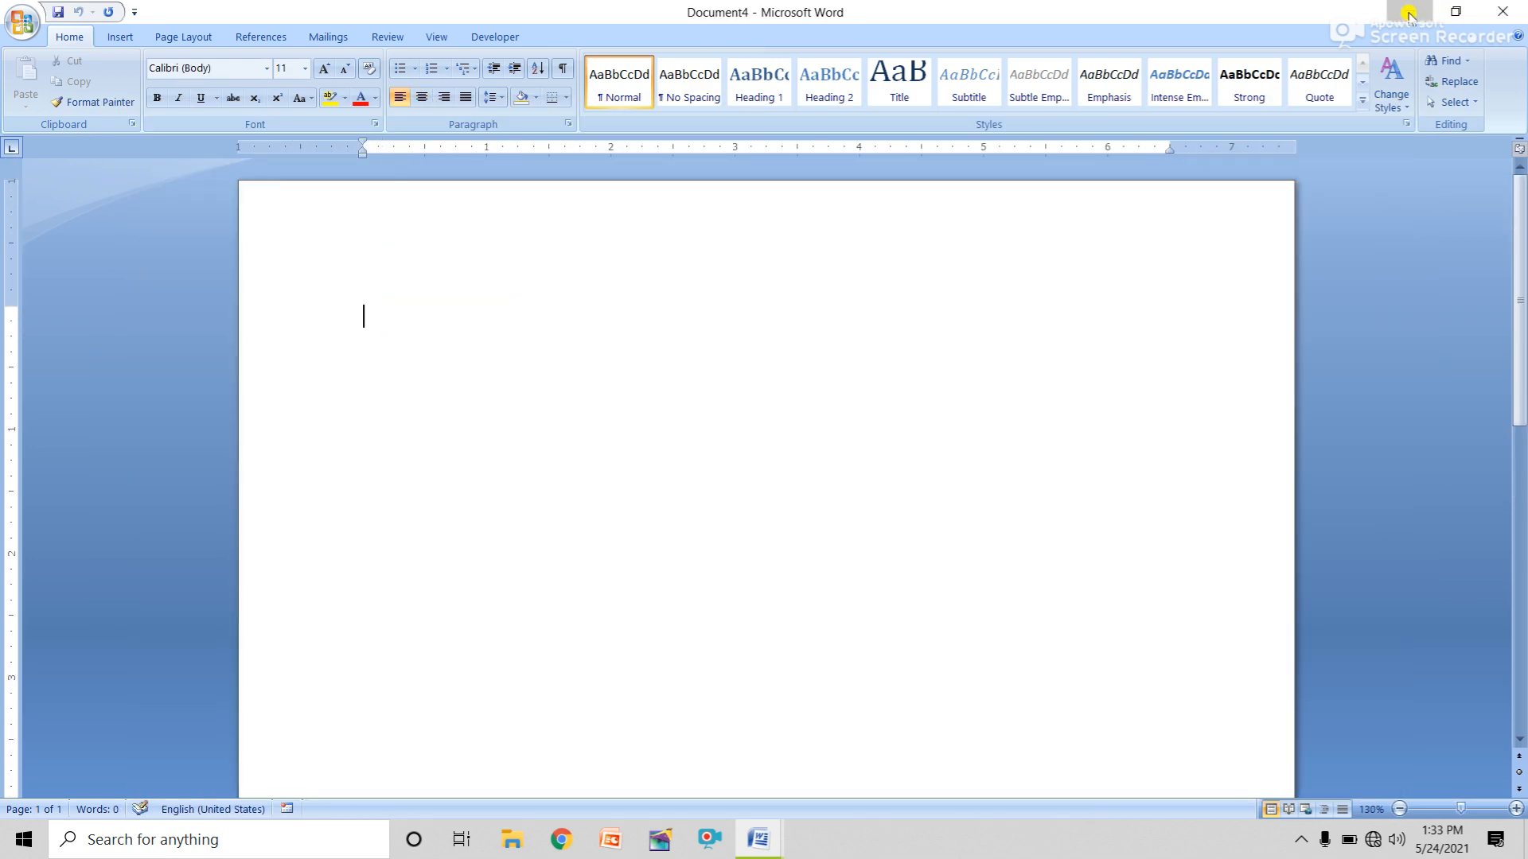
pyautogui.click(1408, 14)
pyautogui.click(1409, 13)
pyautogui.click(1409, 13)
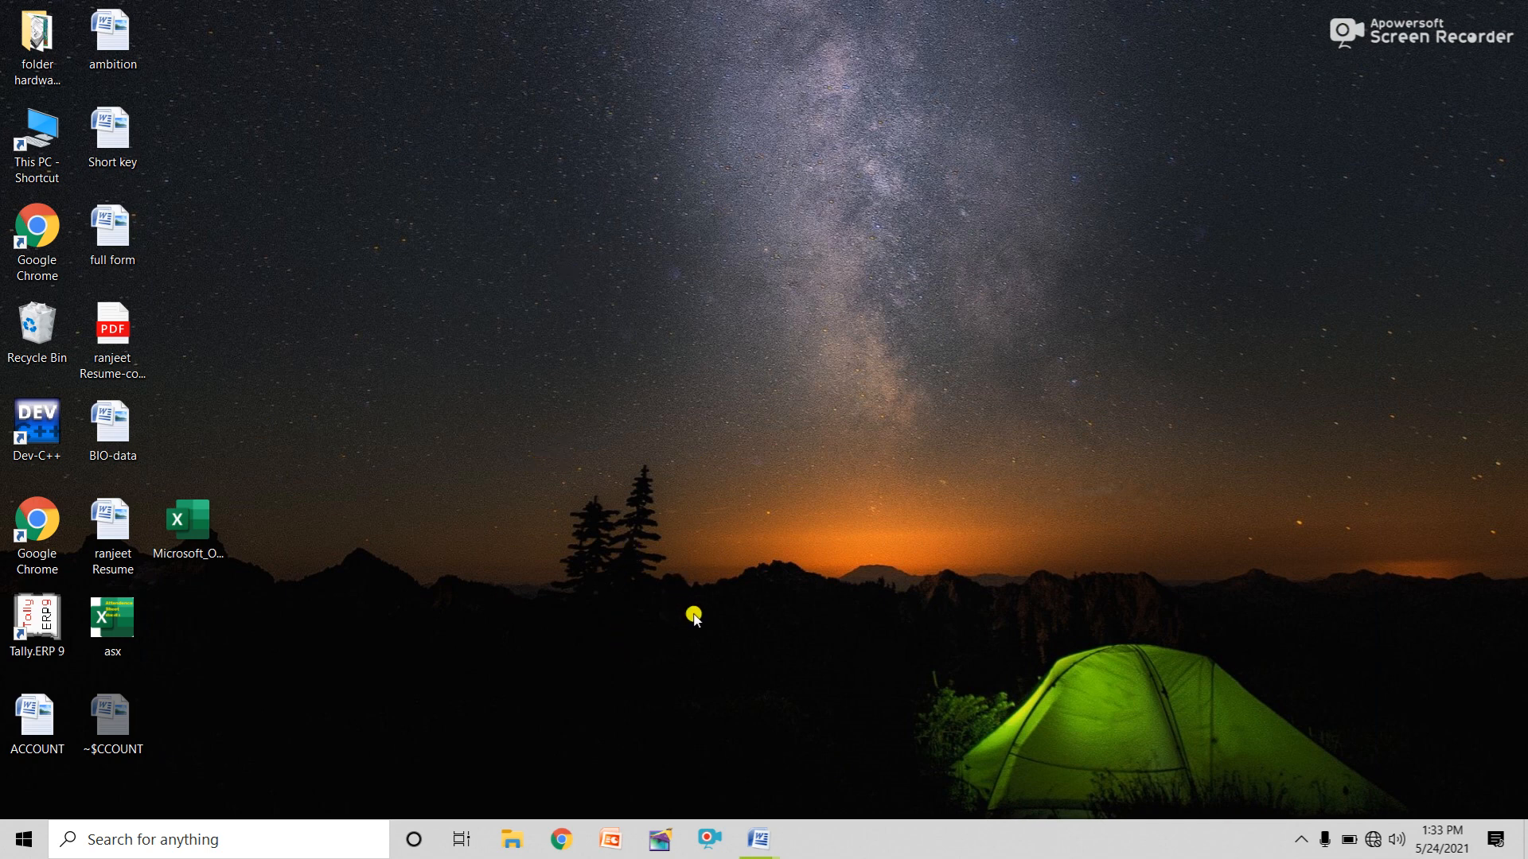
# Switch to blank Document2 and generate three sample paragraphs with =rand().
pyautogui.moveTo(766, 847)
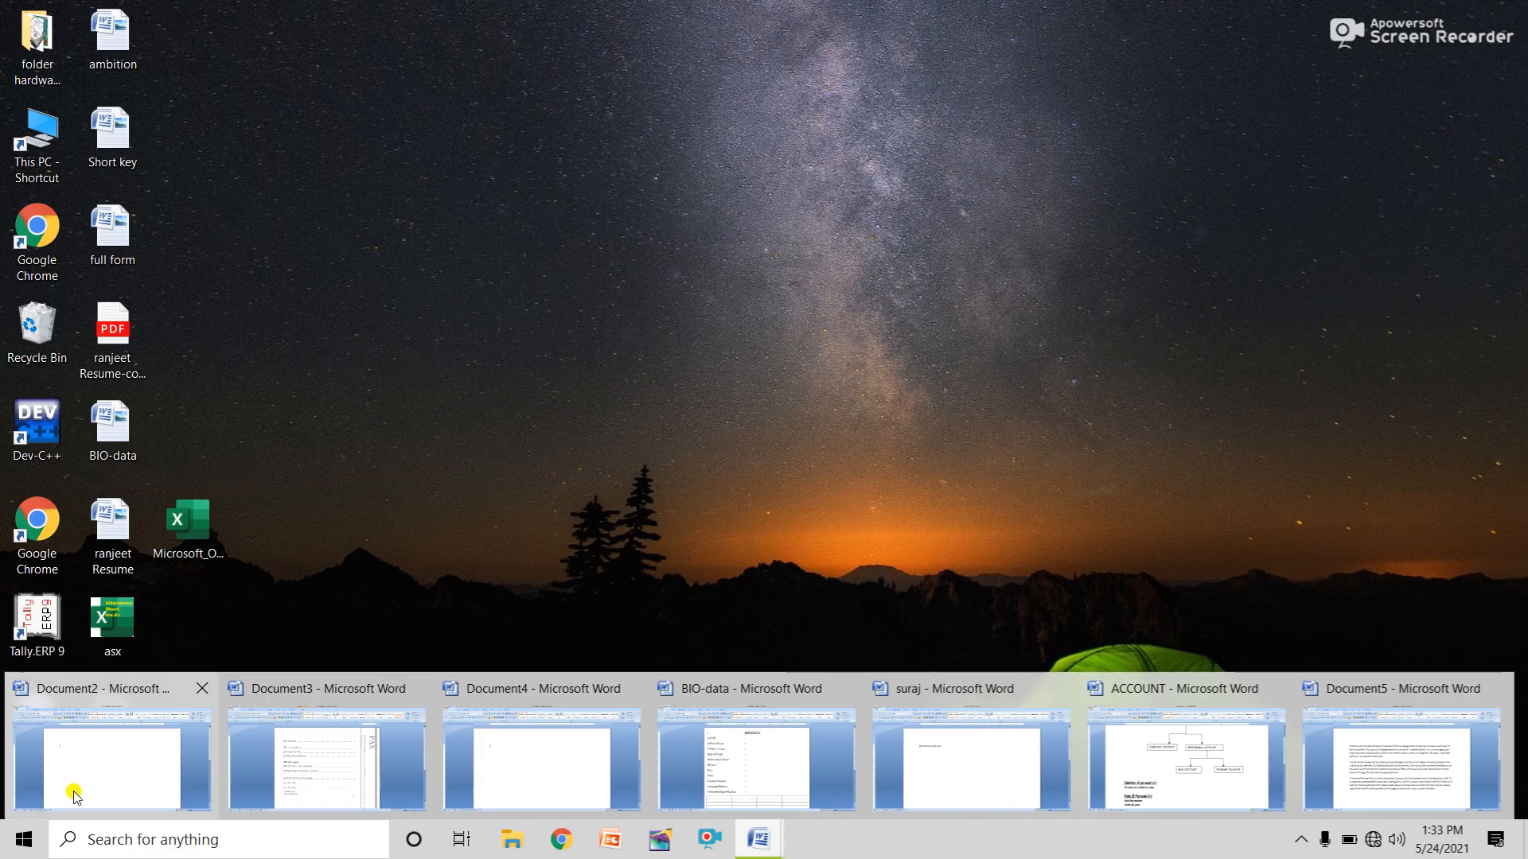
pyautogui.click(115, 768)
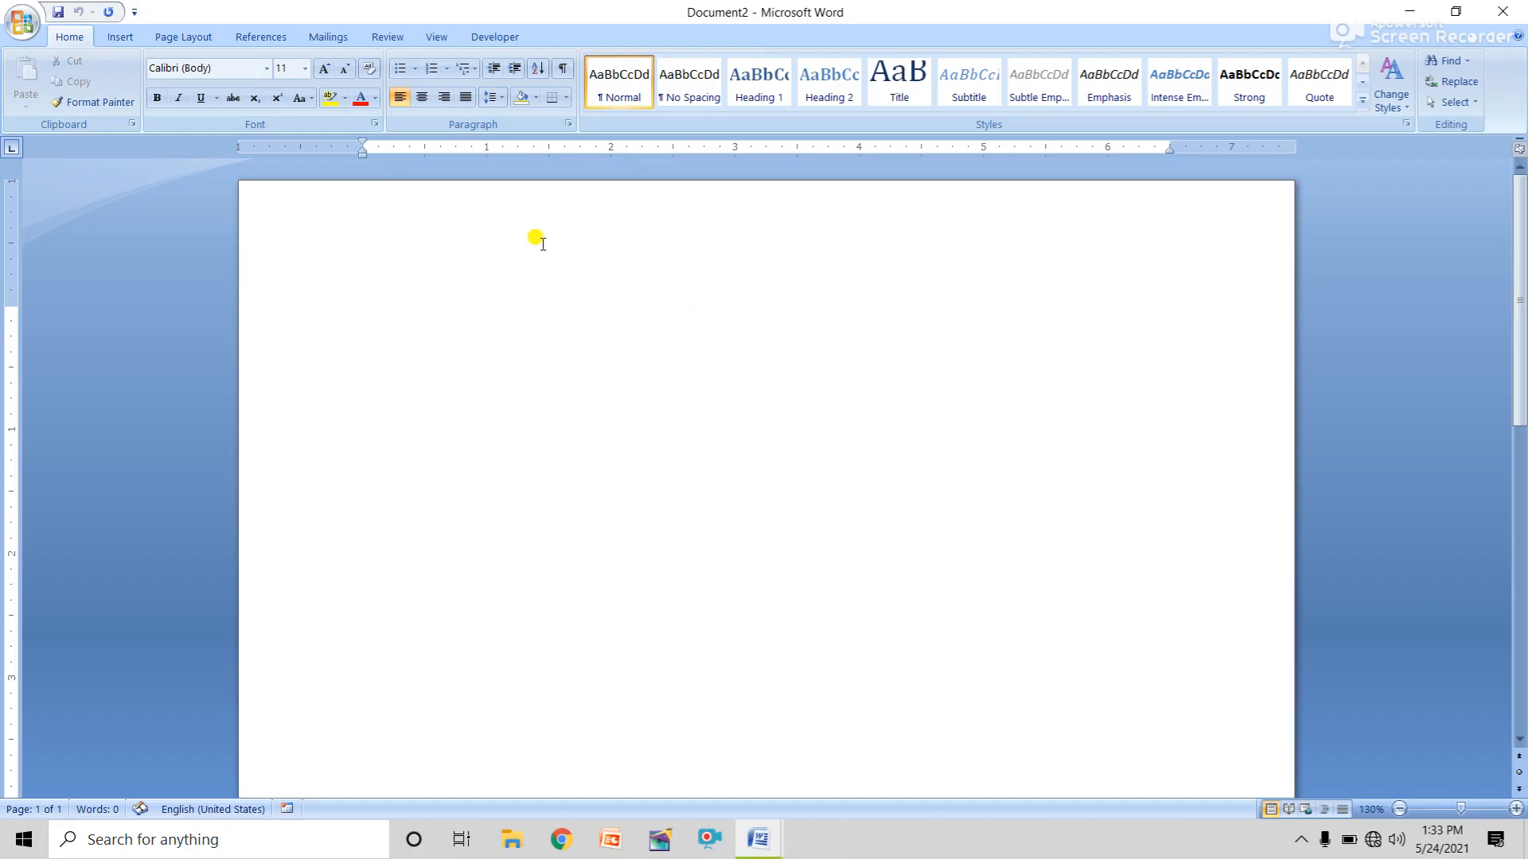
pyautogui.write('=rand()')
pyautogui.press('Return')
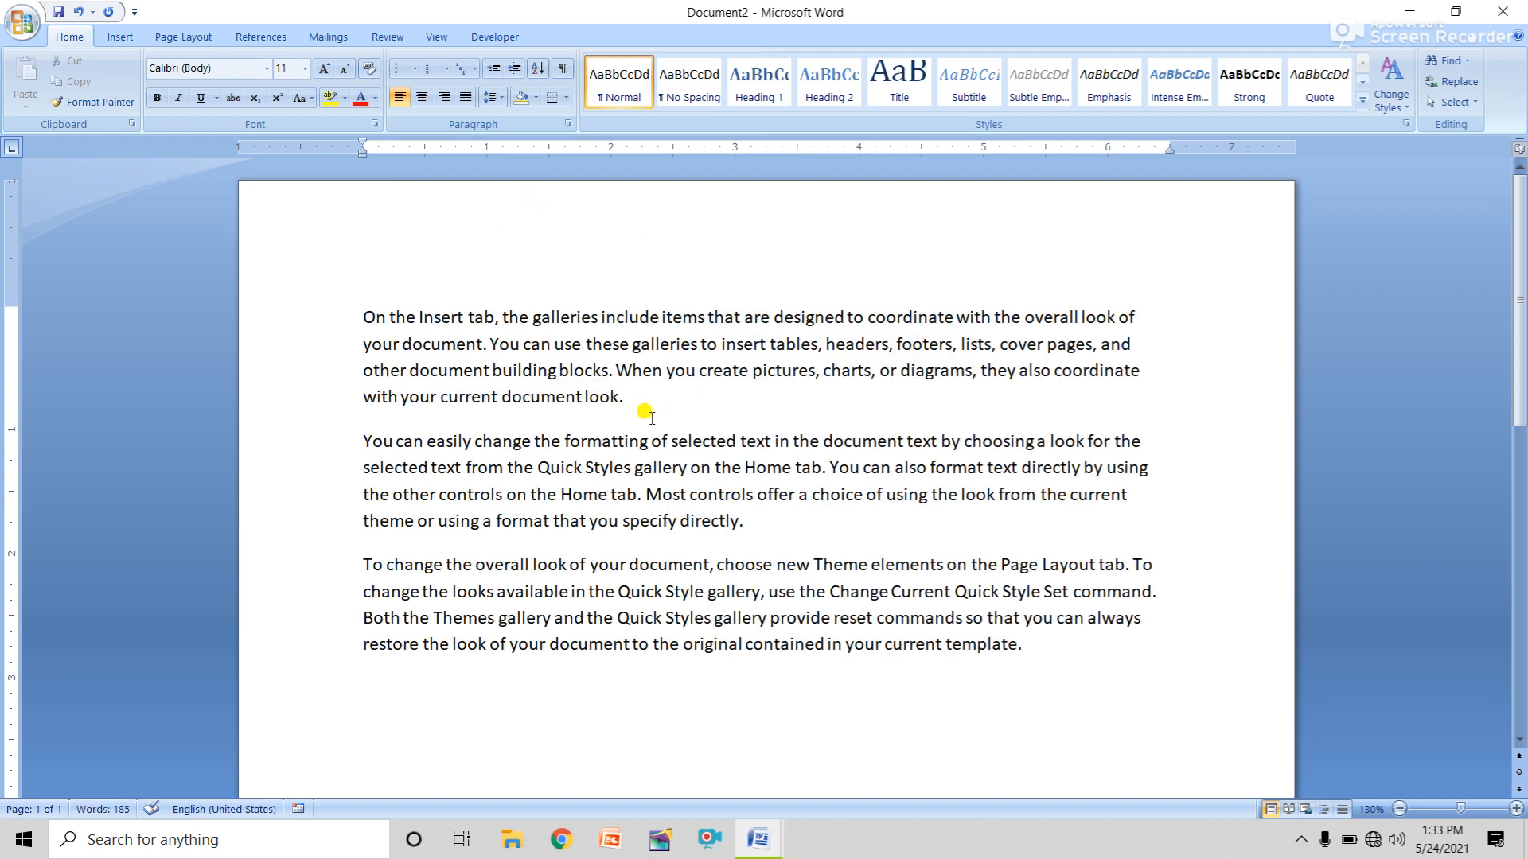
pyautogui.click(22, 24)
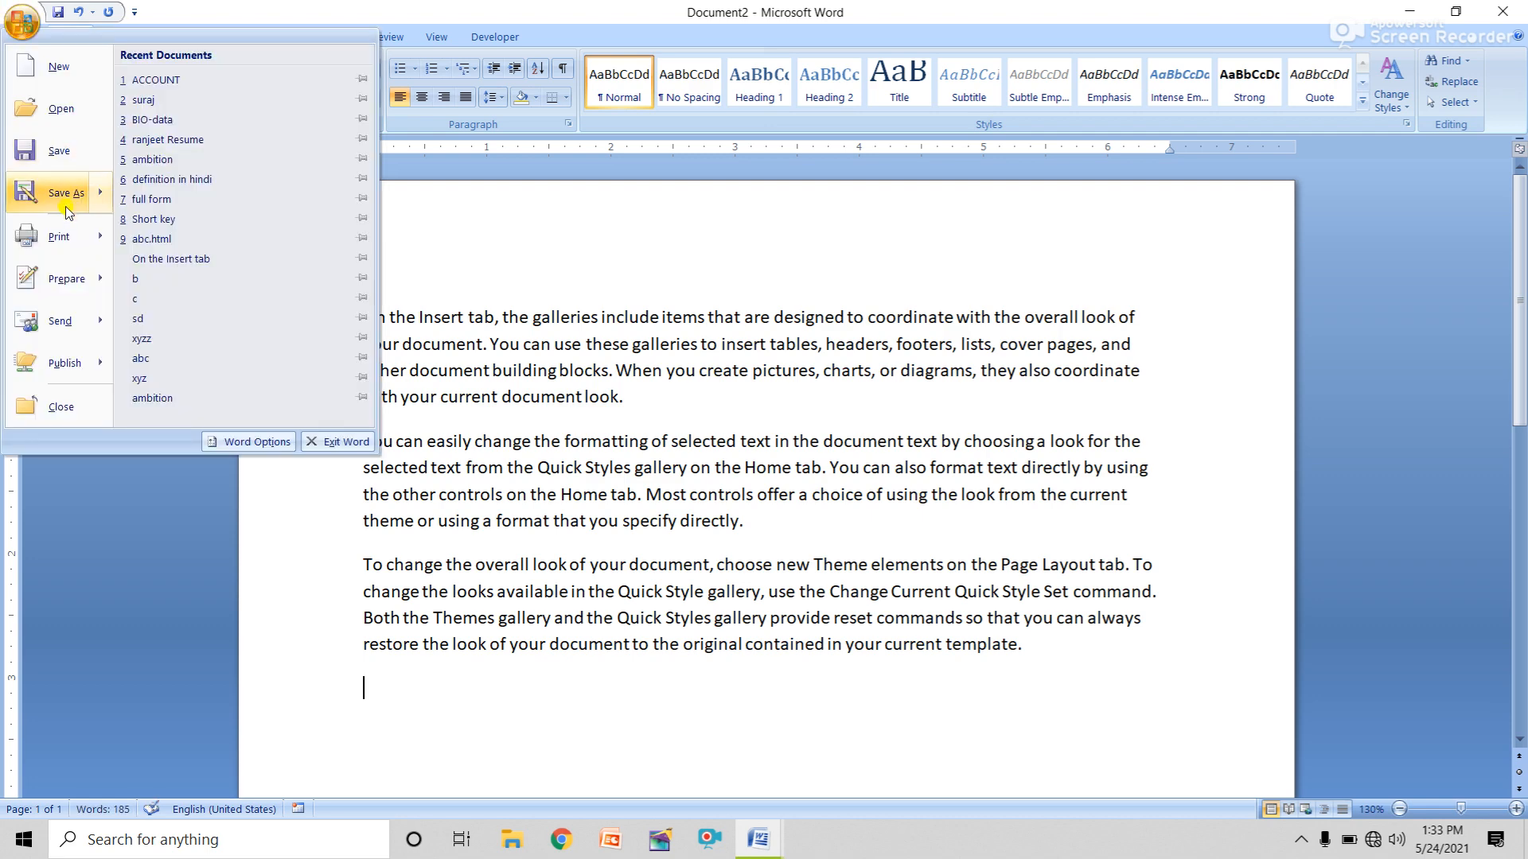
# Save the document as 'On the Insert tab' in a new Desktop folder 'suraj ambition'.
pyautogui.click(72, 165)
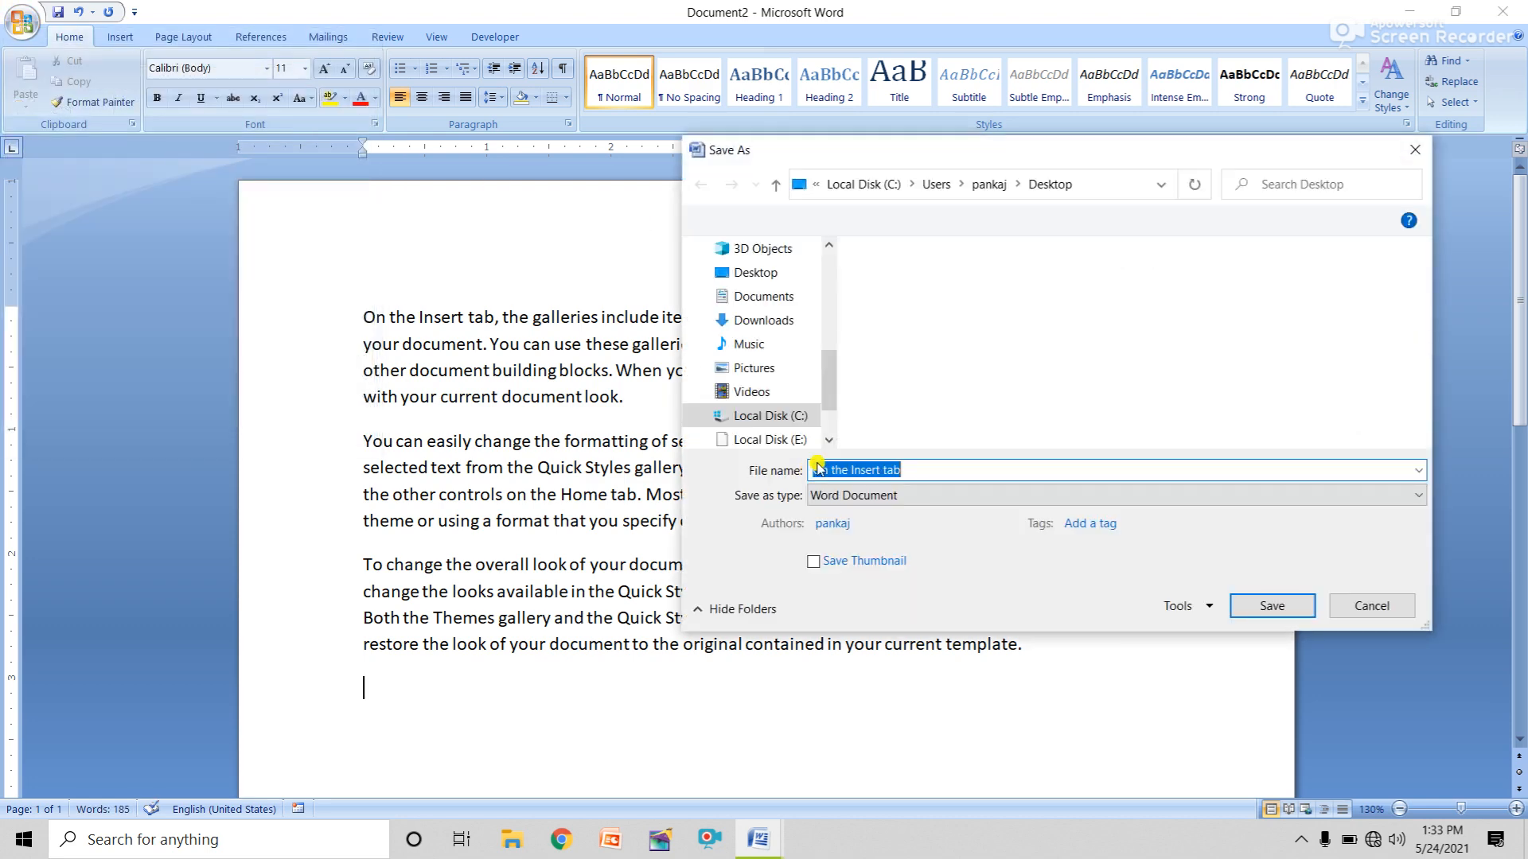
pyautogui.click(752, 273)
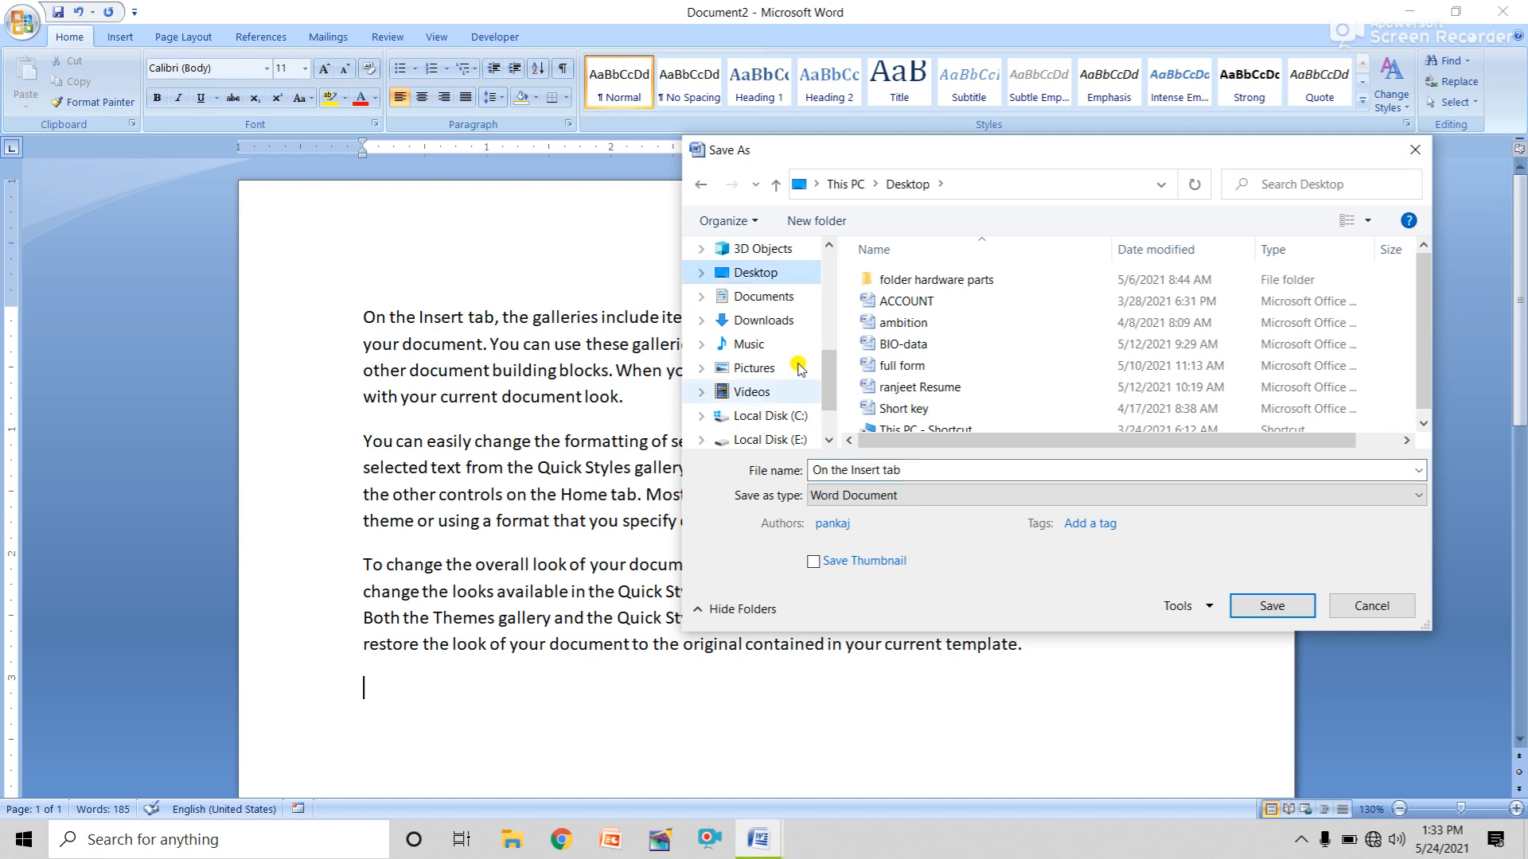
pyautogui.moveTo(813, 469); pyautogui.dragTo(906, 469)
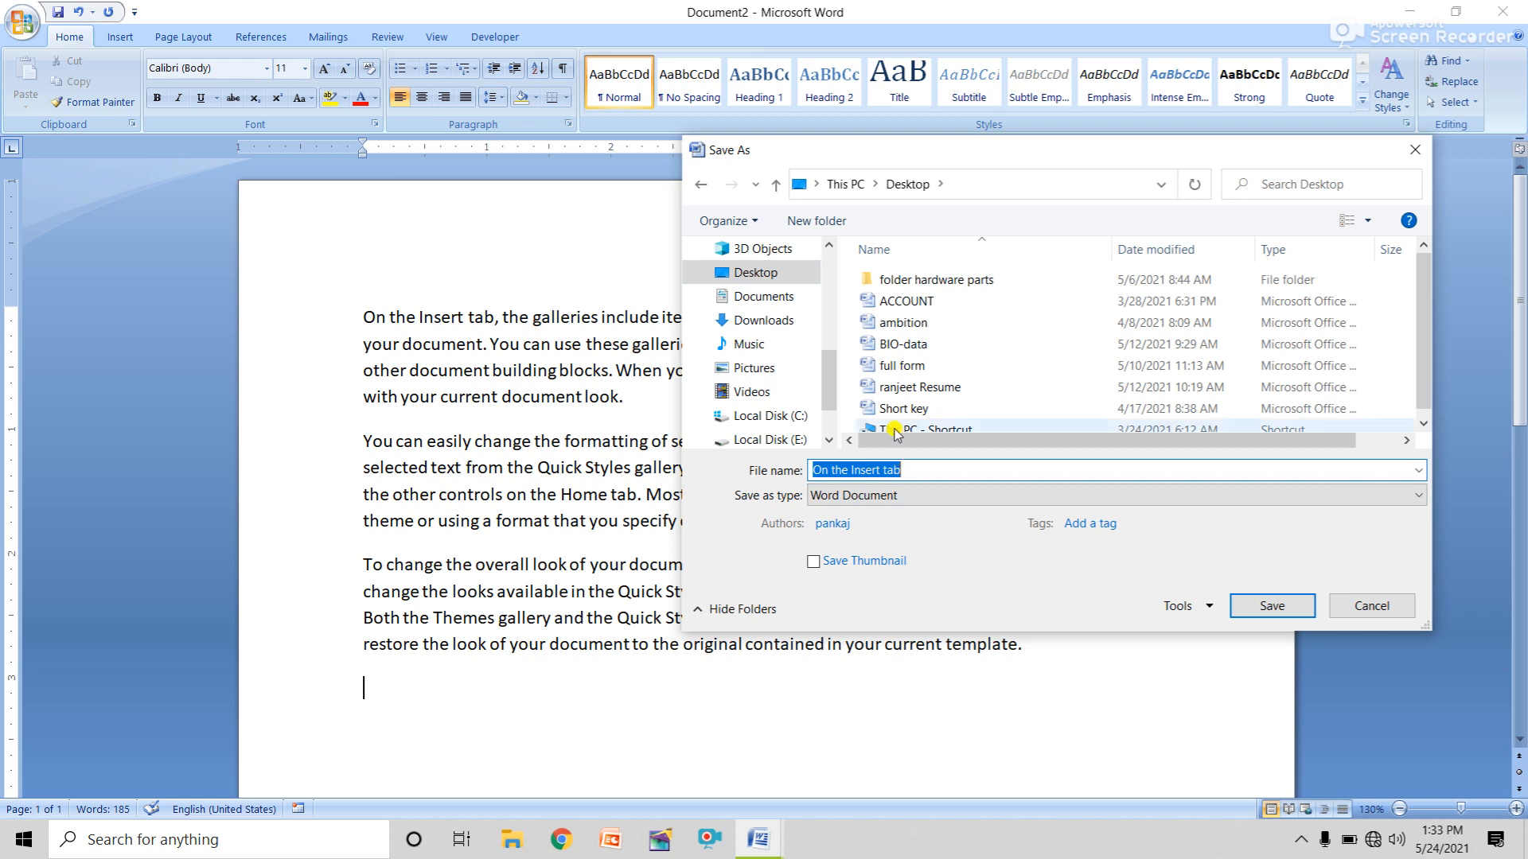
pyautogui.click(843, 225)
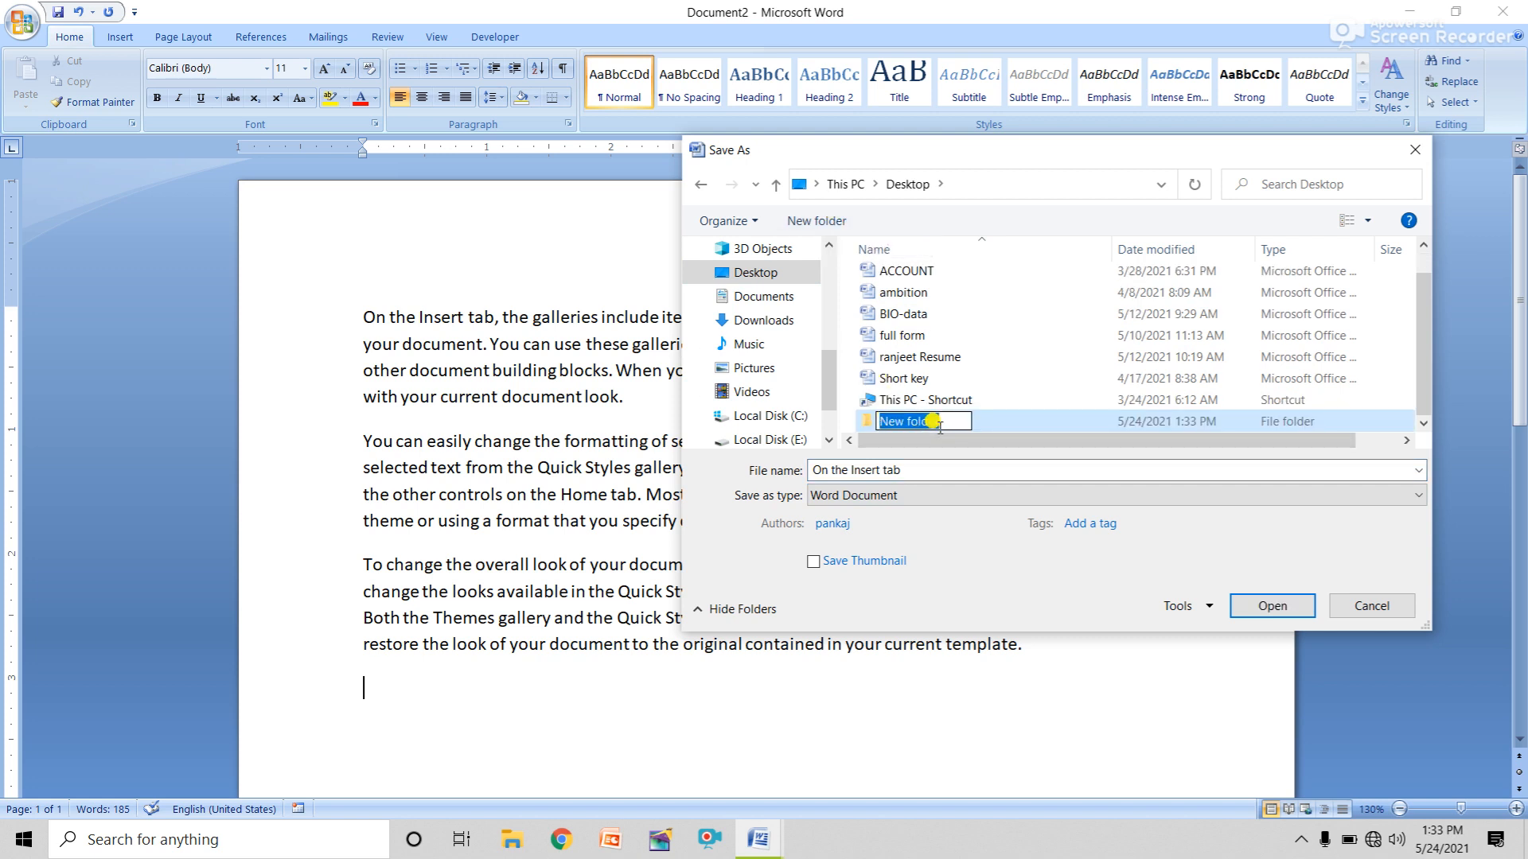
pyautogui.write('sura')
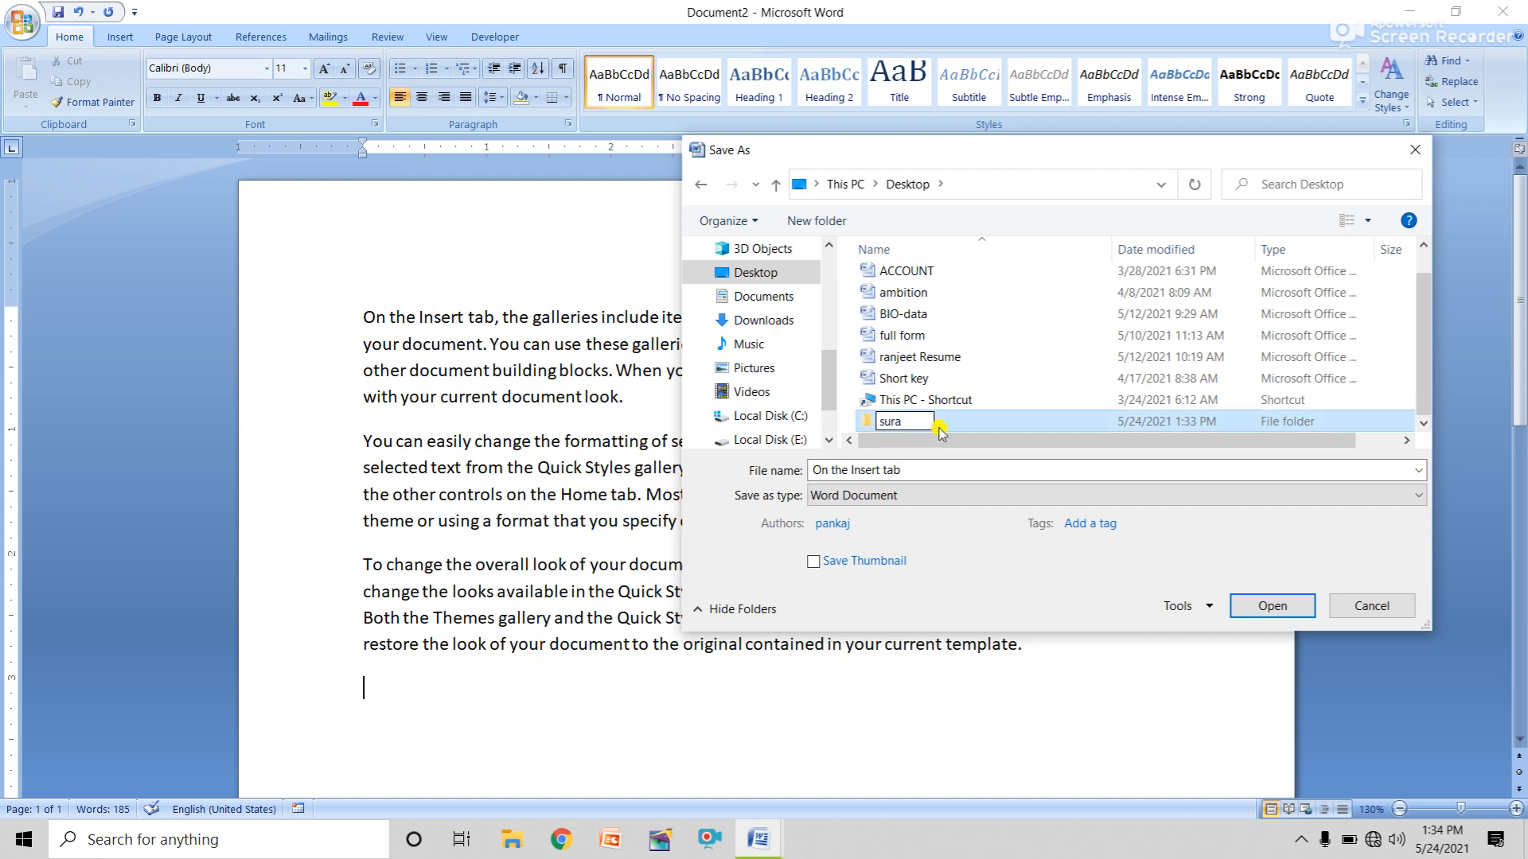
pyautogui.write('j a')
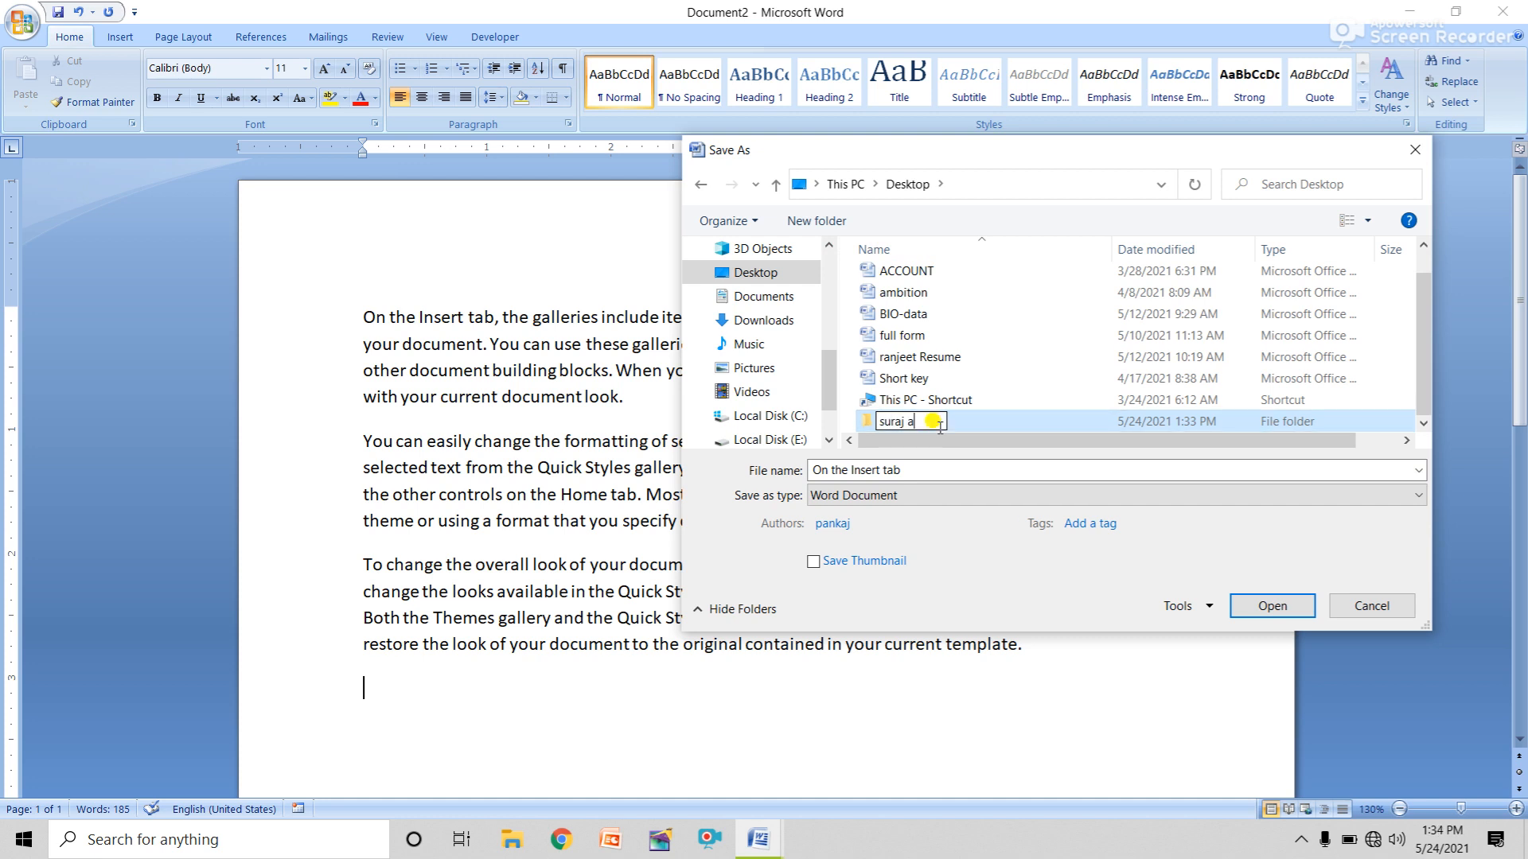
pyautogui.write('ma')
pyautogui.click(1007, 425)
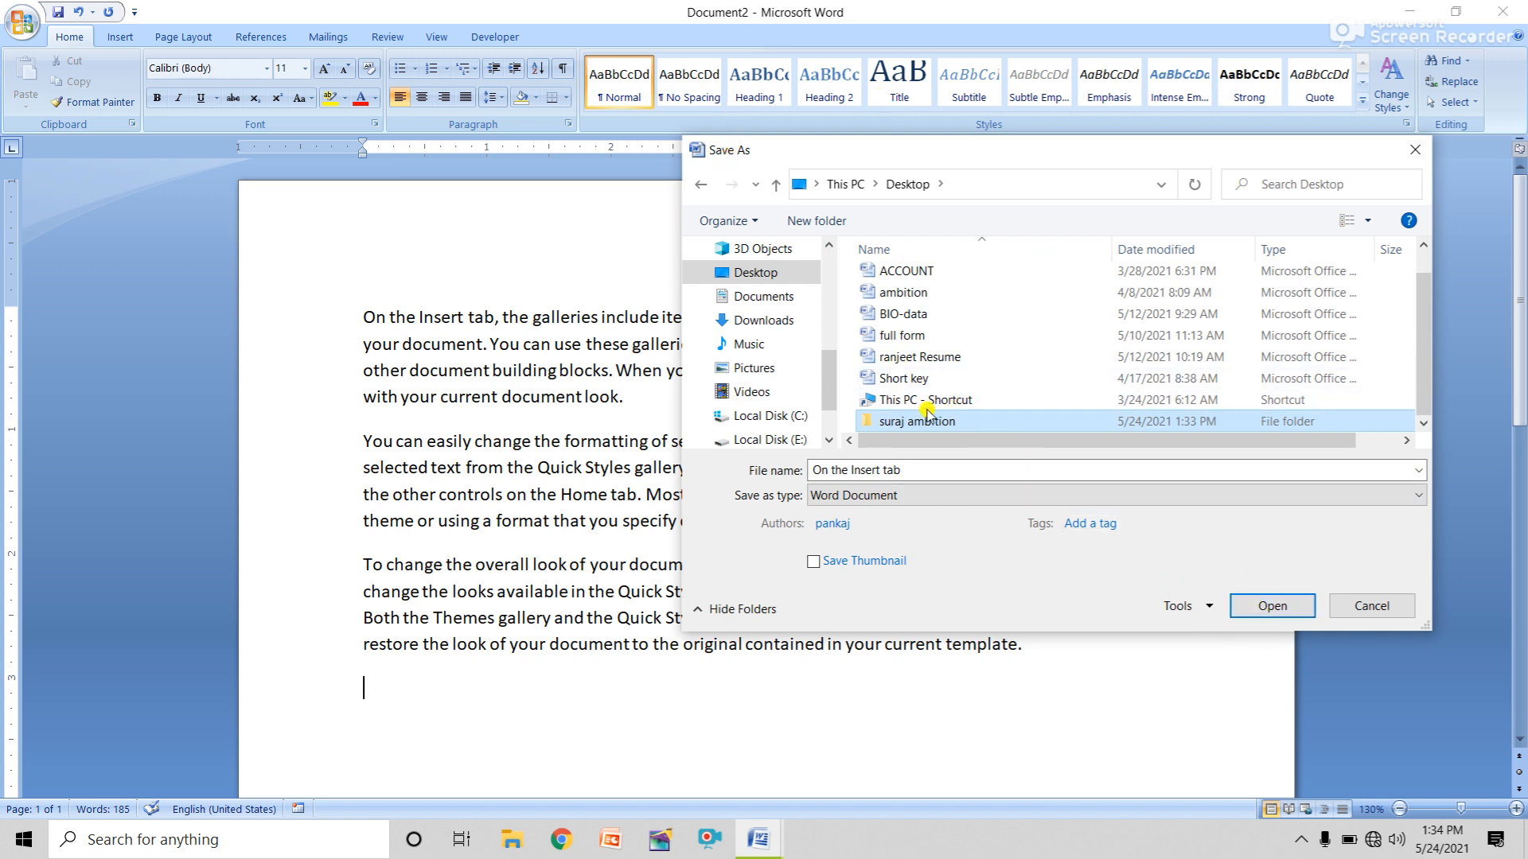
pyautogui.click(1273, 608)
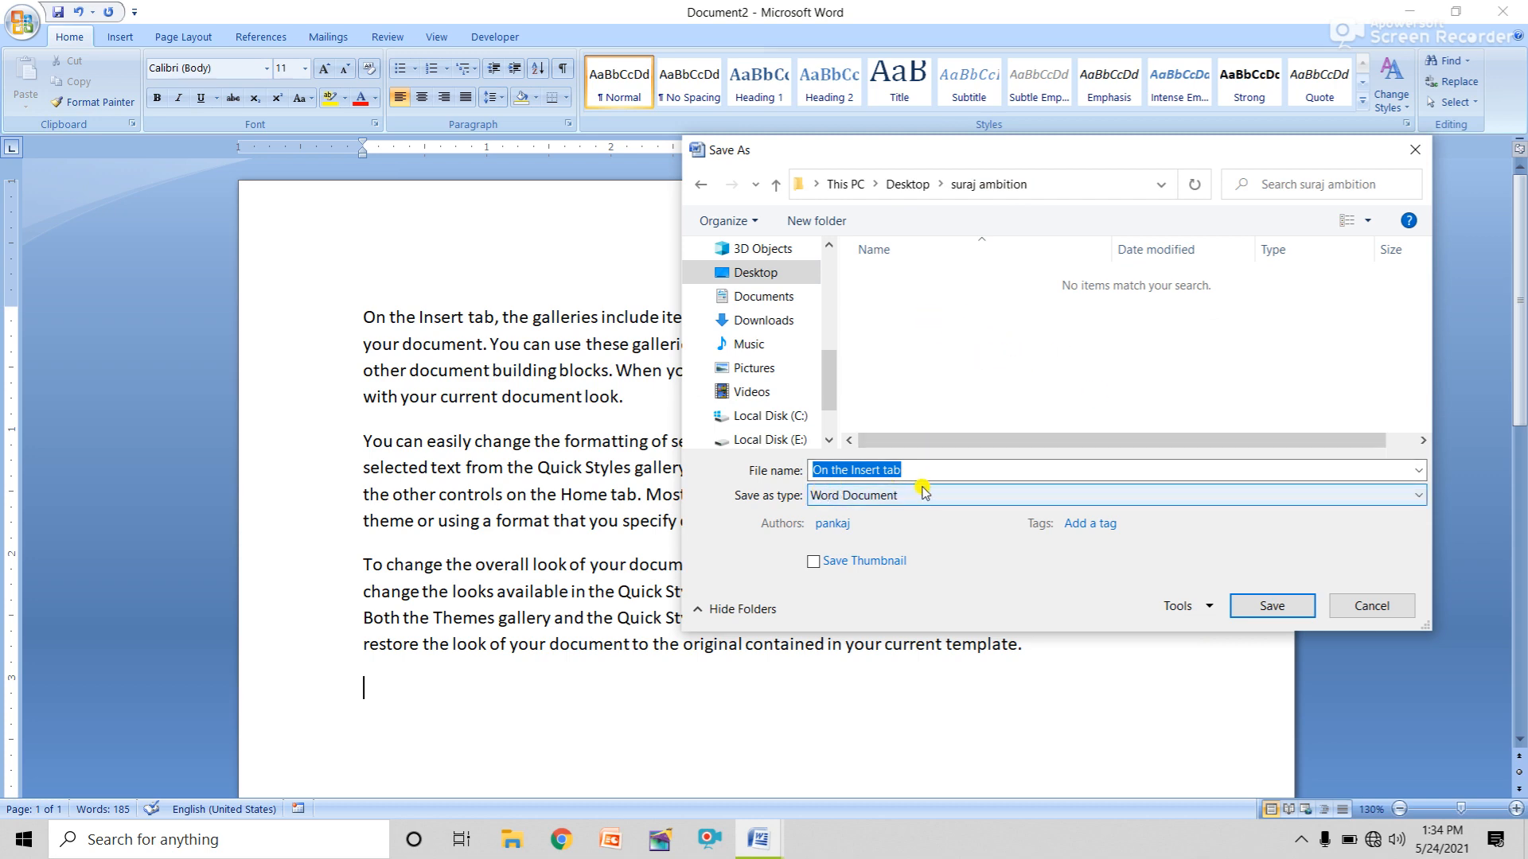
pyautogui.press('Return')
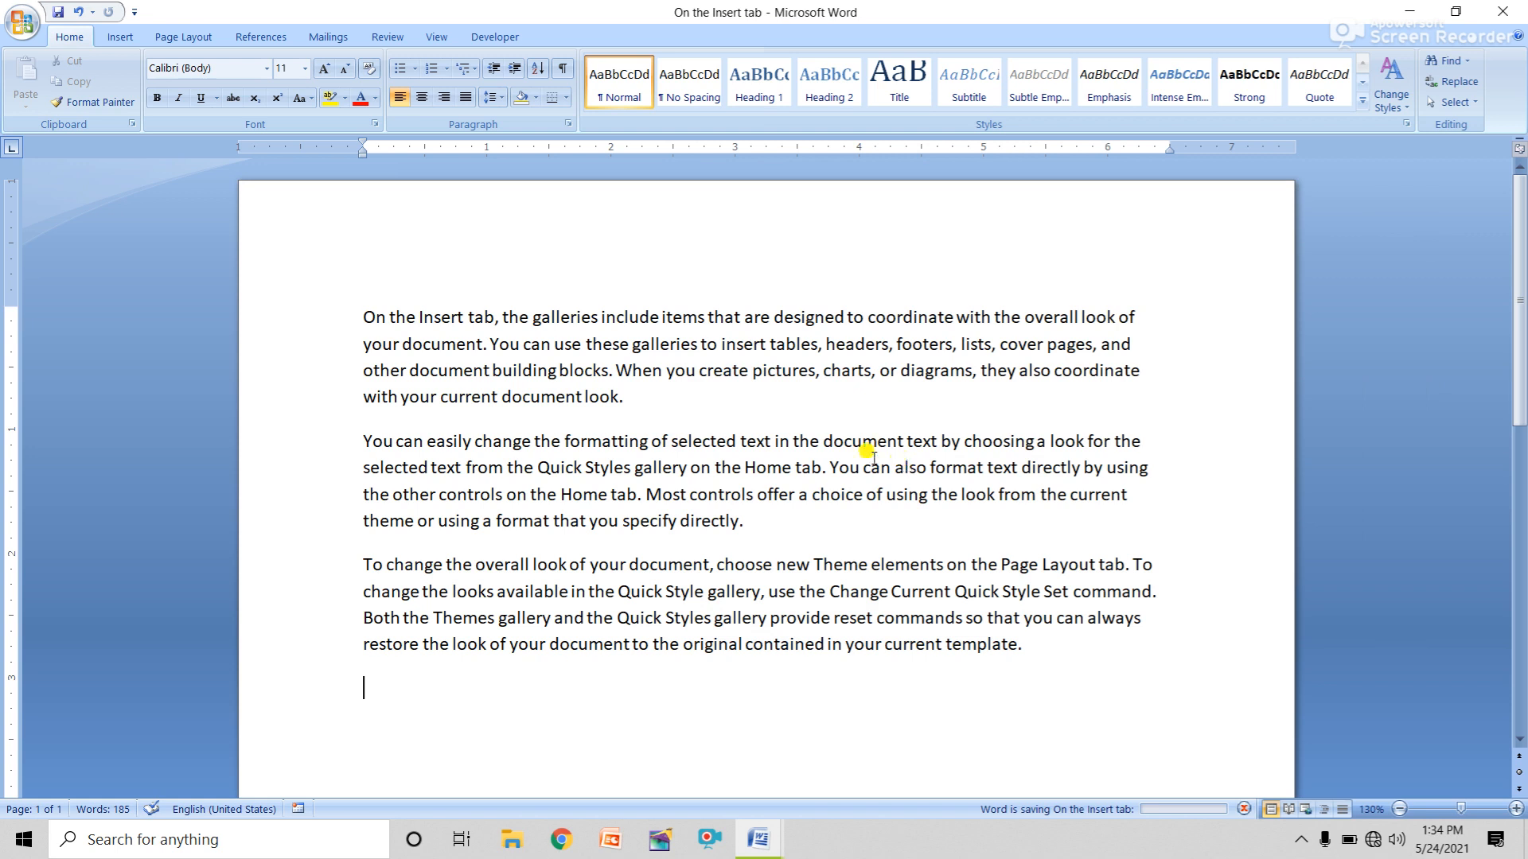
# Add the closing line 'ur' to the document, then cancel the Save As dialog.
pyautogui.write('ur')
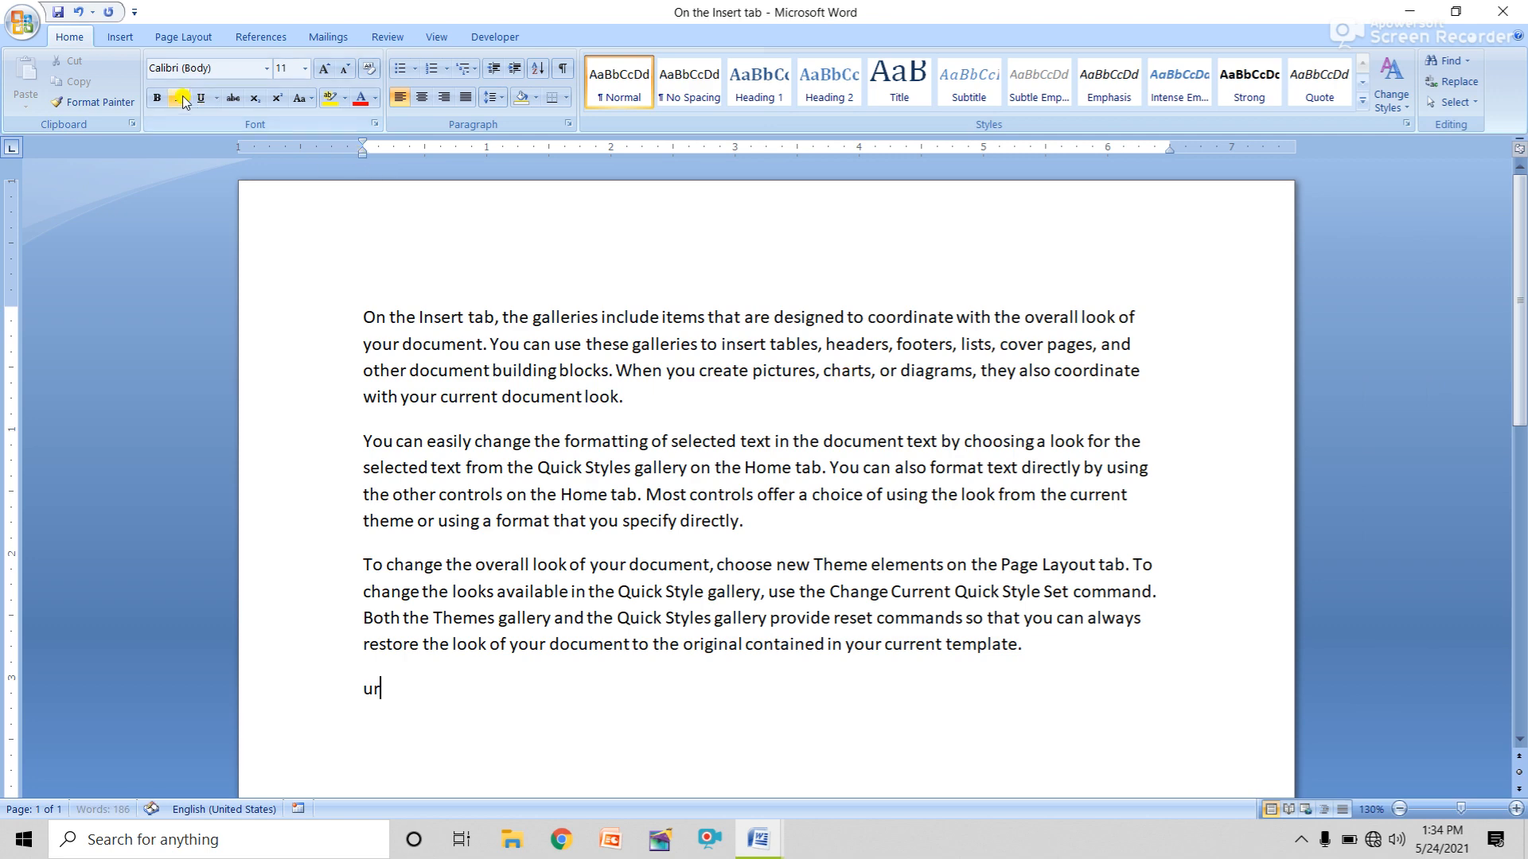
pyautogui.click(22, 24)
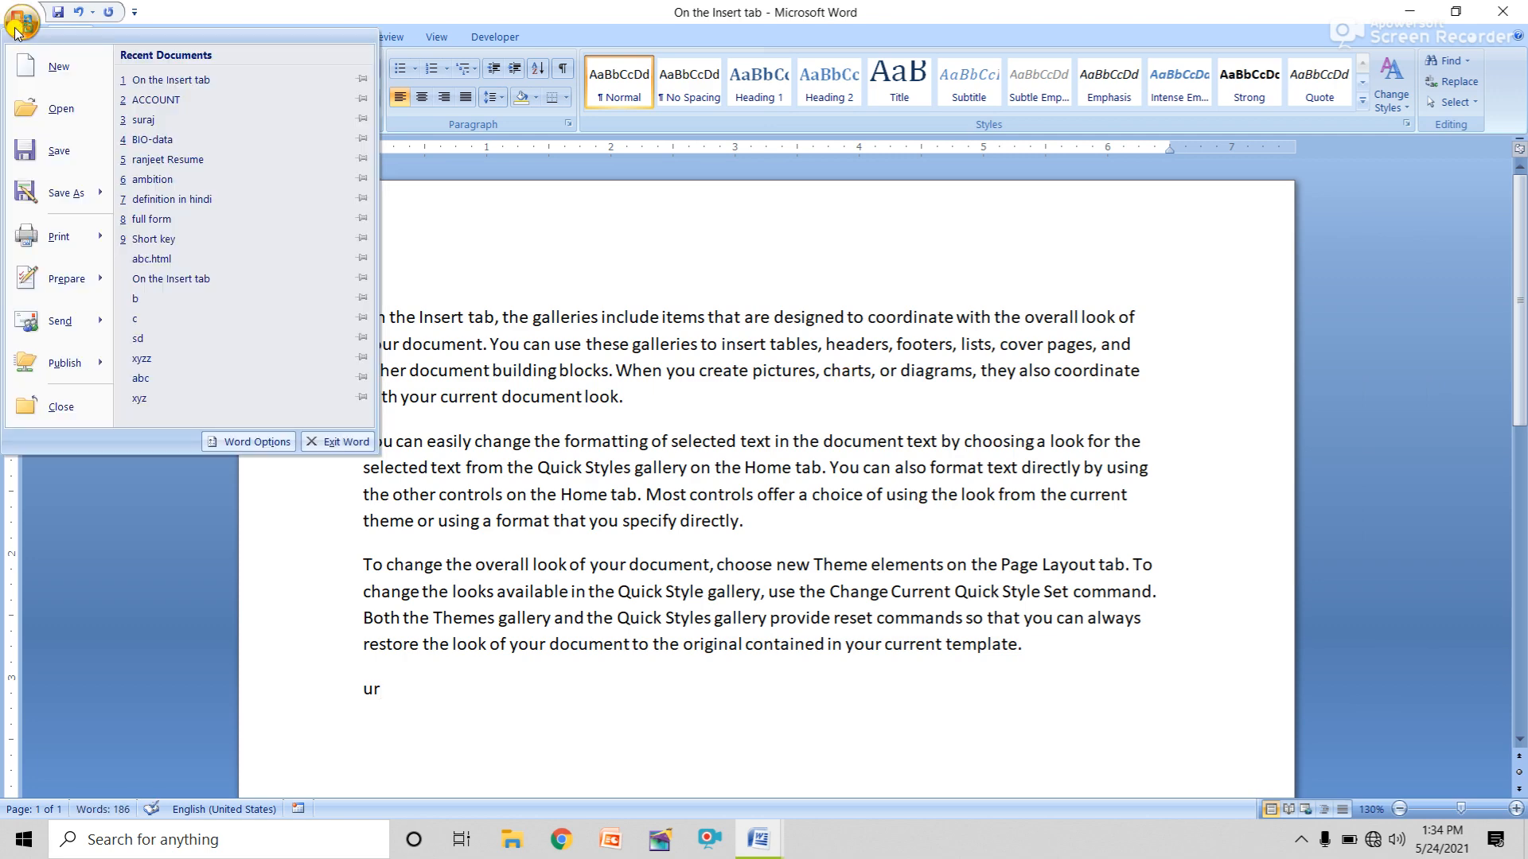
pyautogui.click(67, 199)
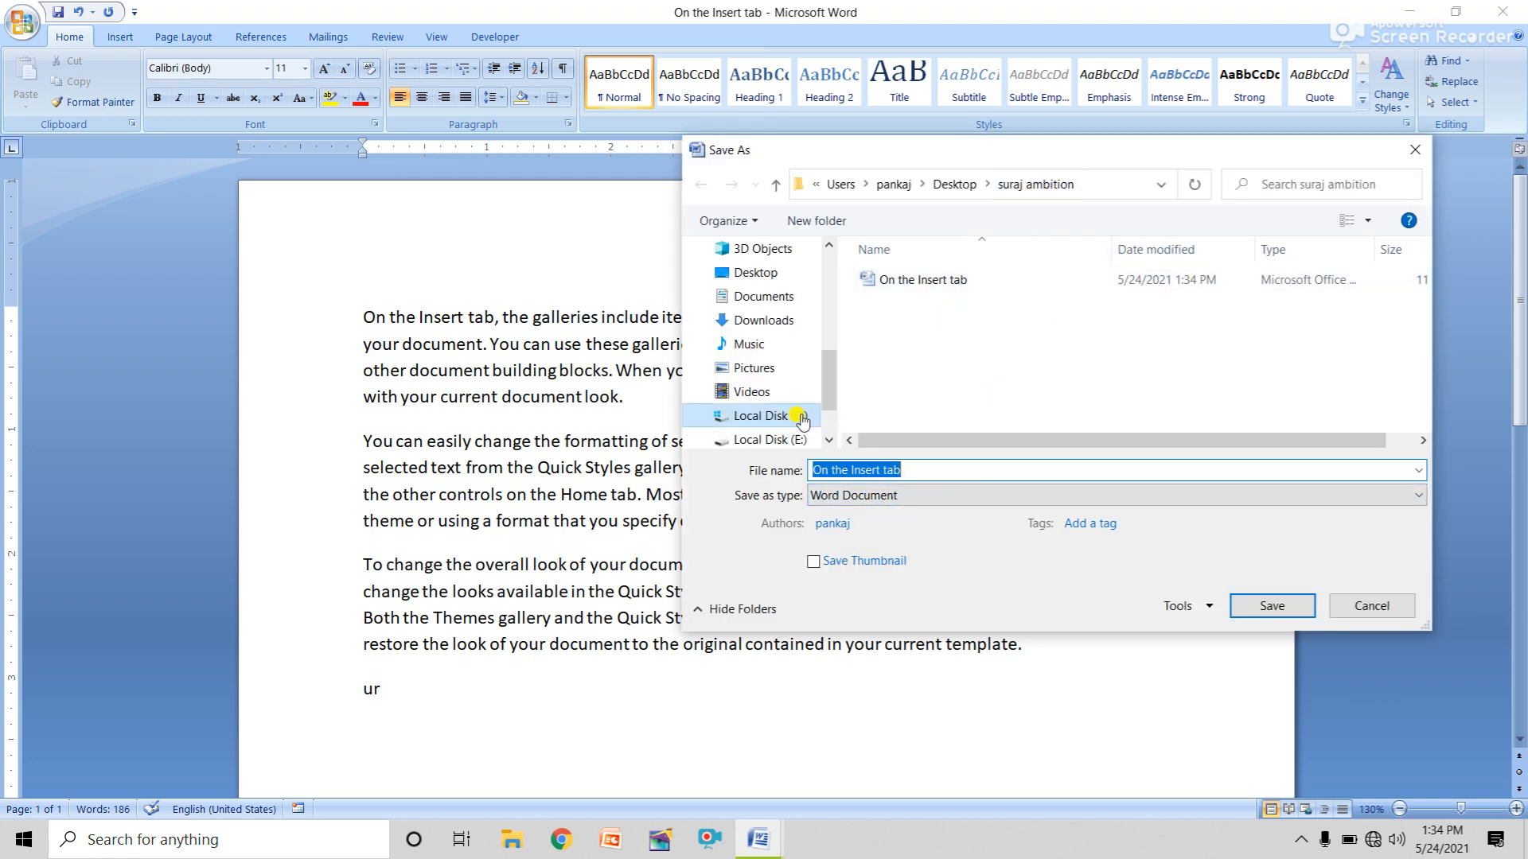
pyautogui.click(1271, 606)
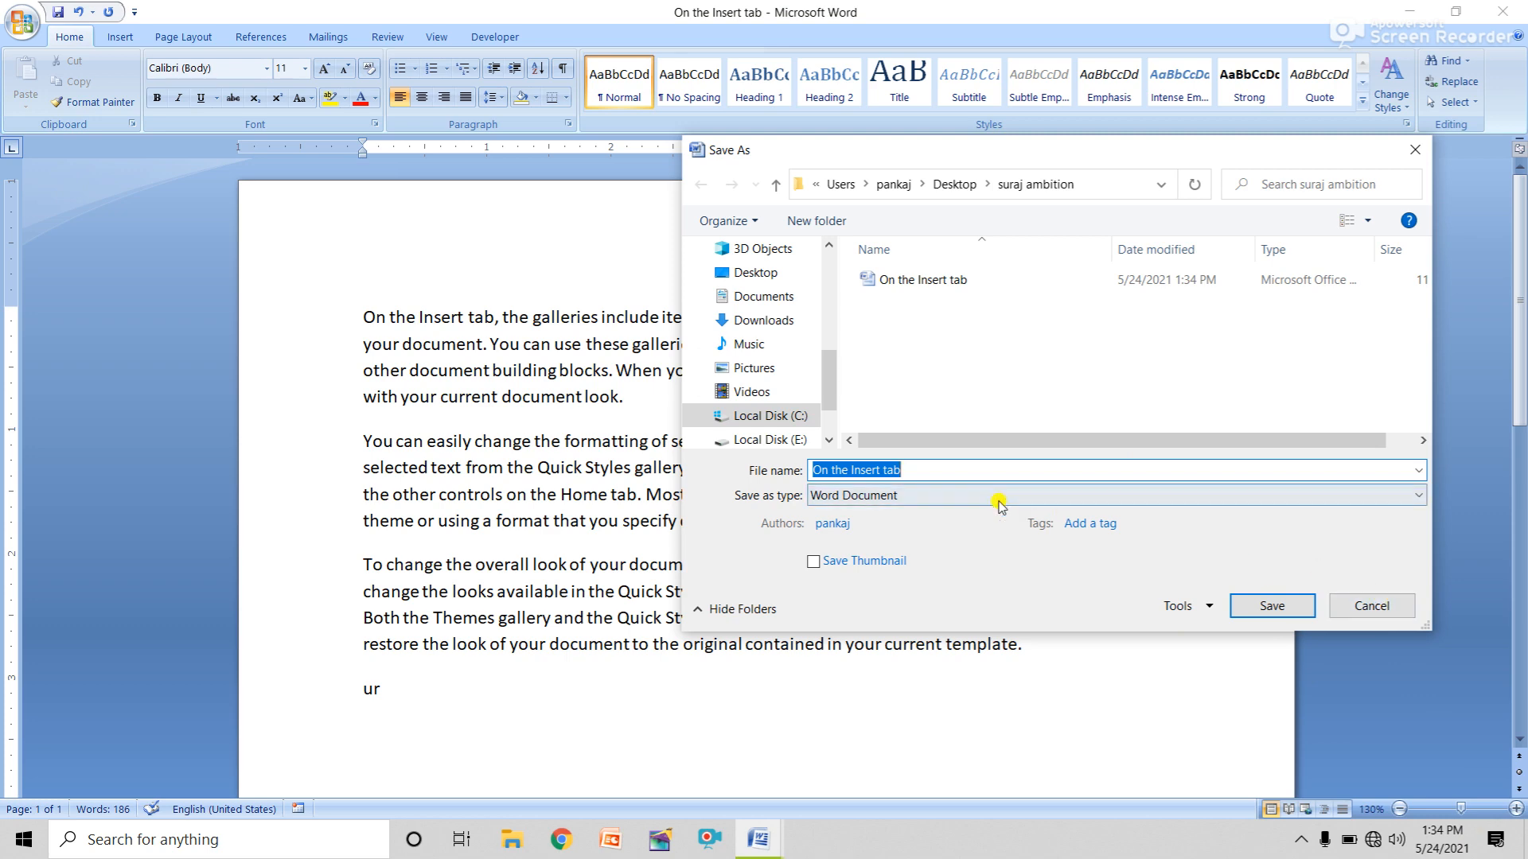
pyautogui.click(1409, 607)
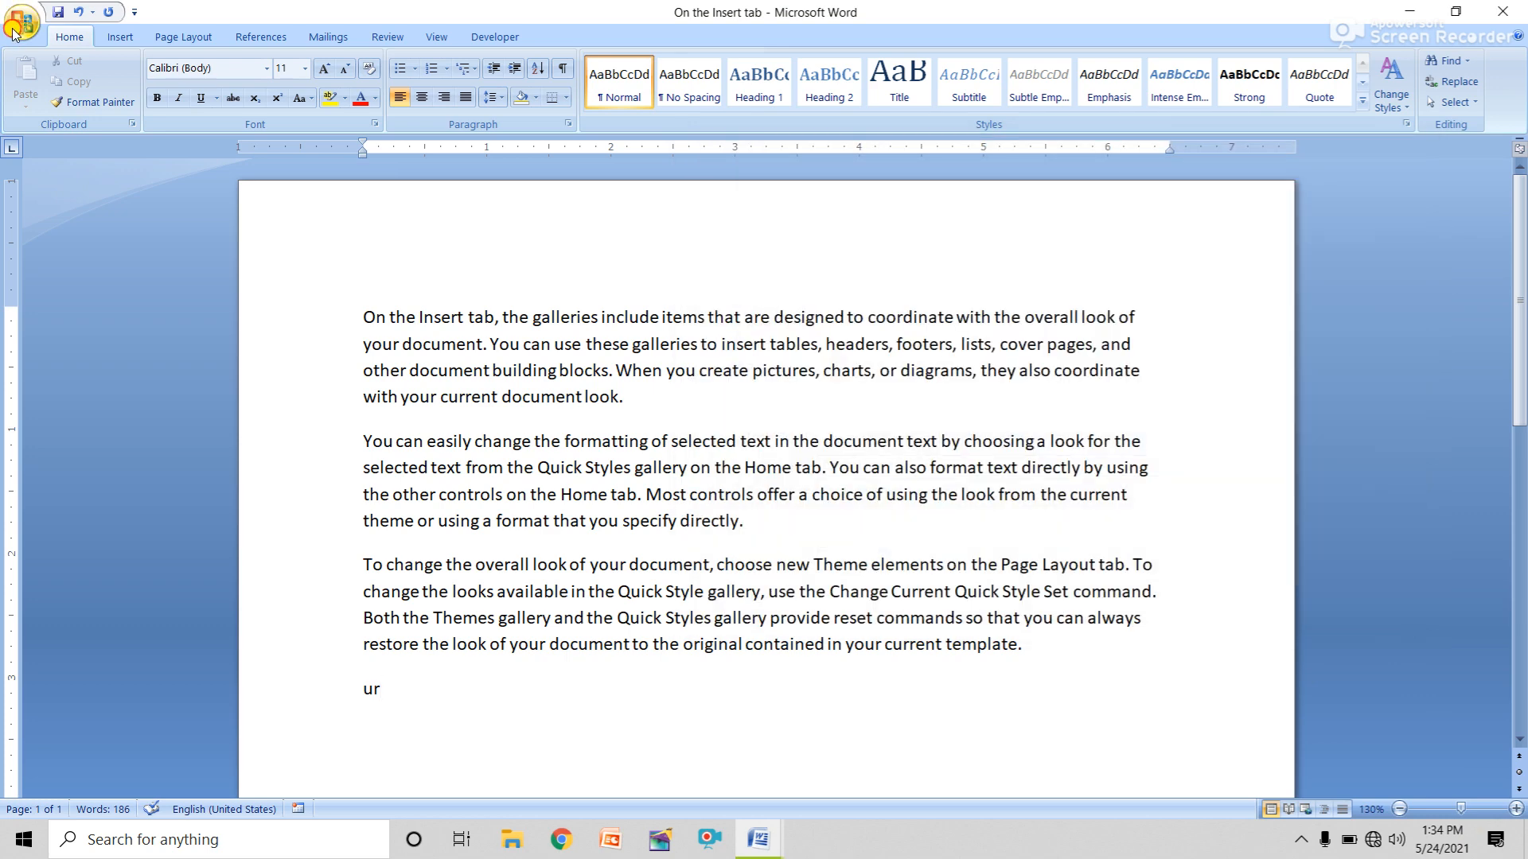
# Save a Word Document copy named 'suraj' in the suraj ambition folder.
pyautogui.click(15, 19)
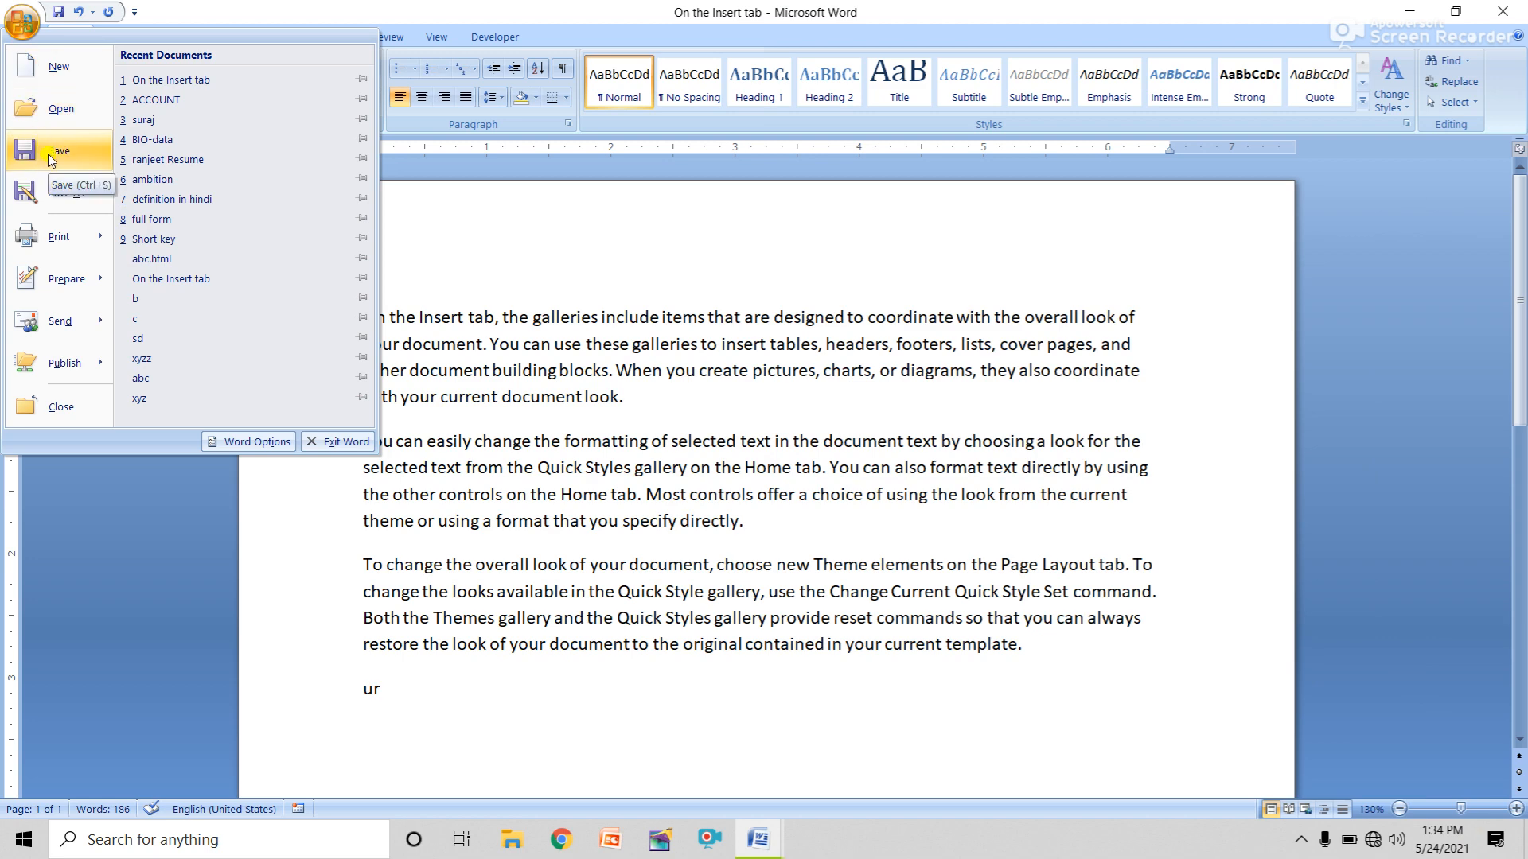
pyautogui.moveTo(60, 188)
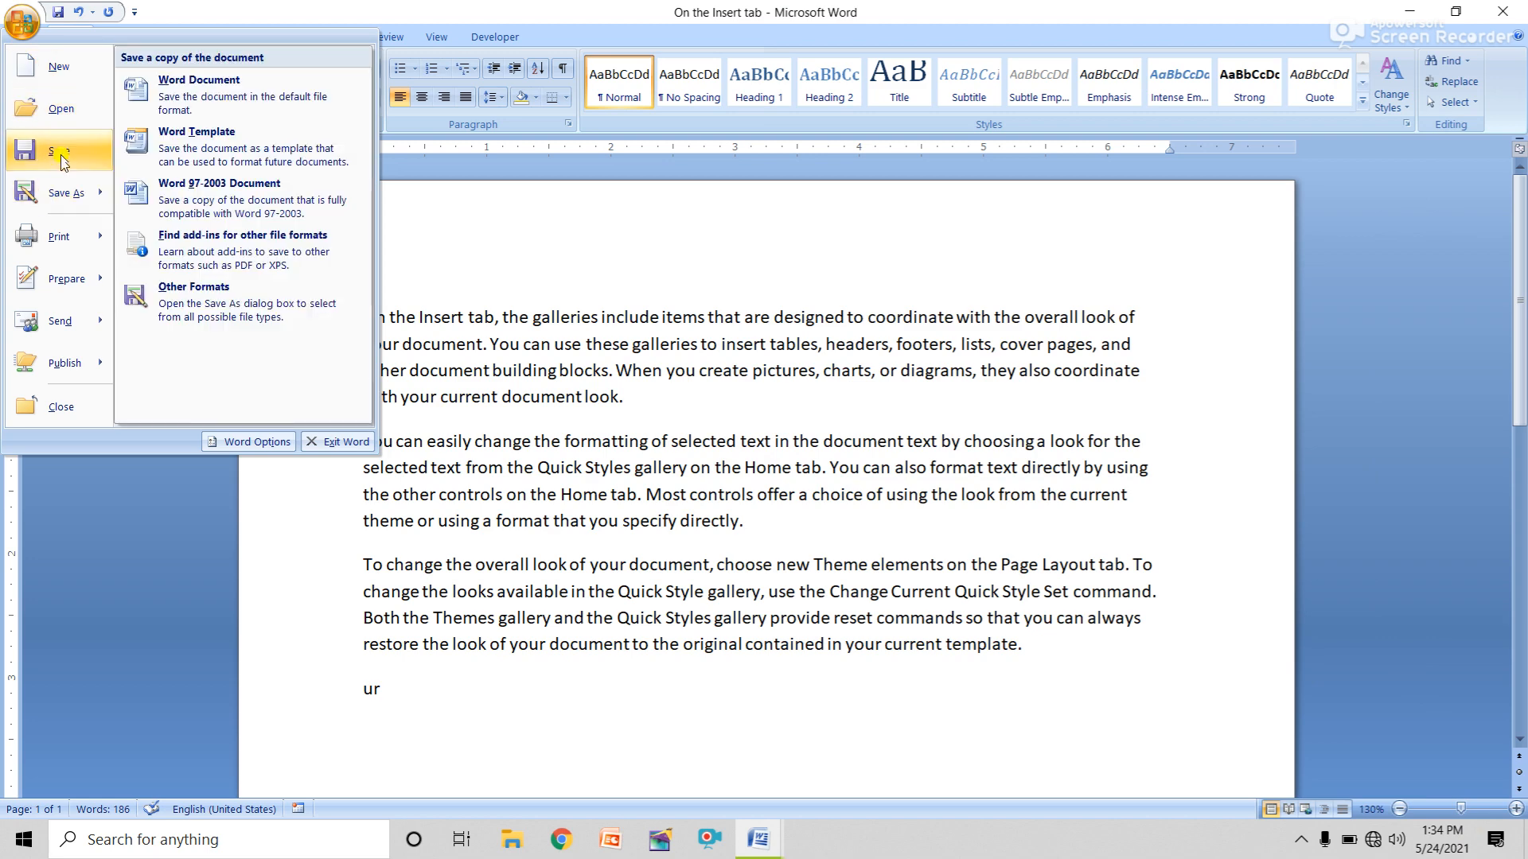
pyautogui.click(58, 199)
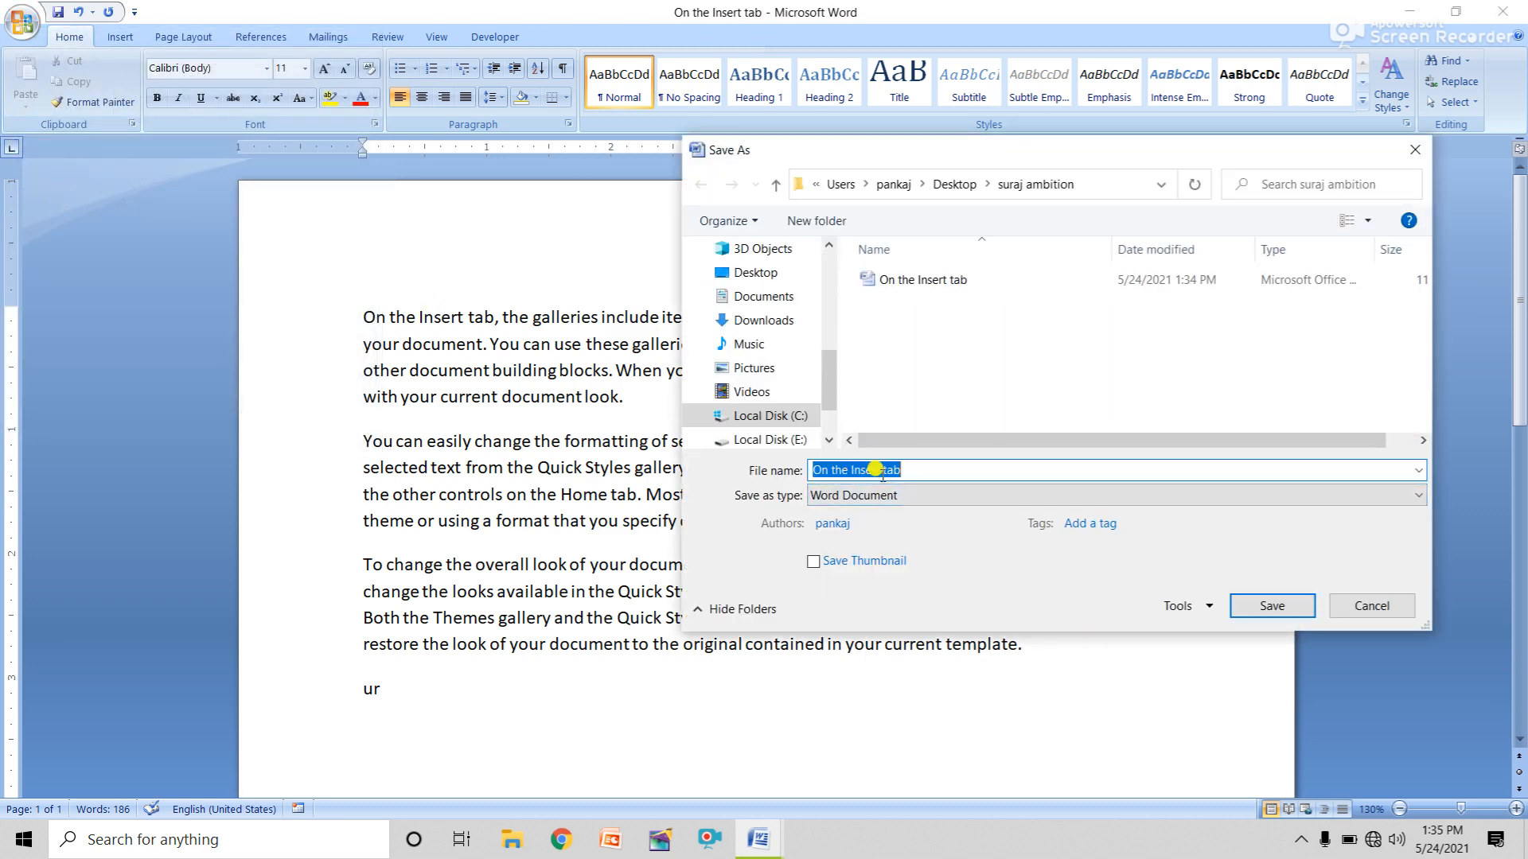
pyautogui.write('suraj')
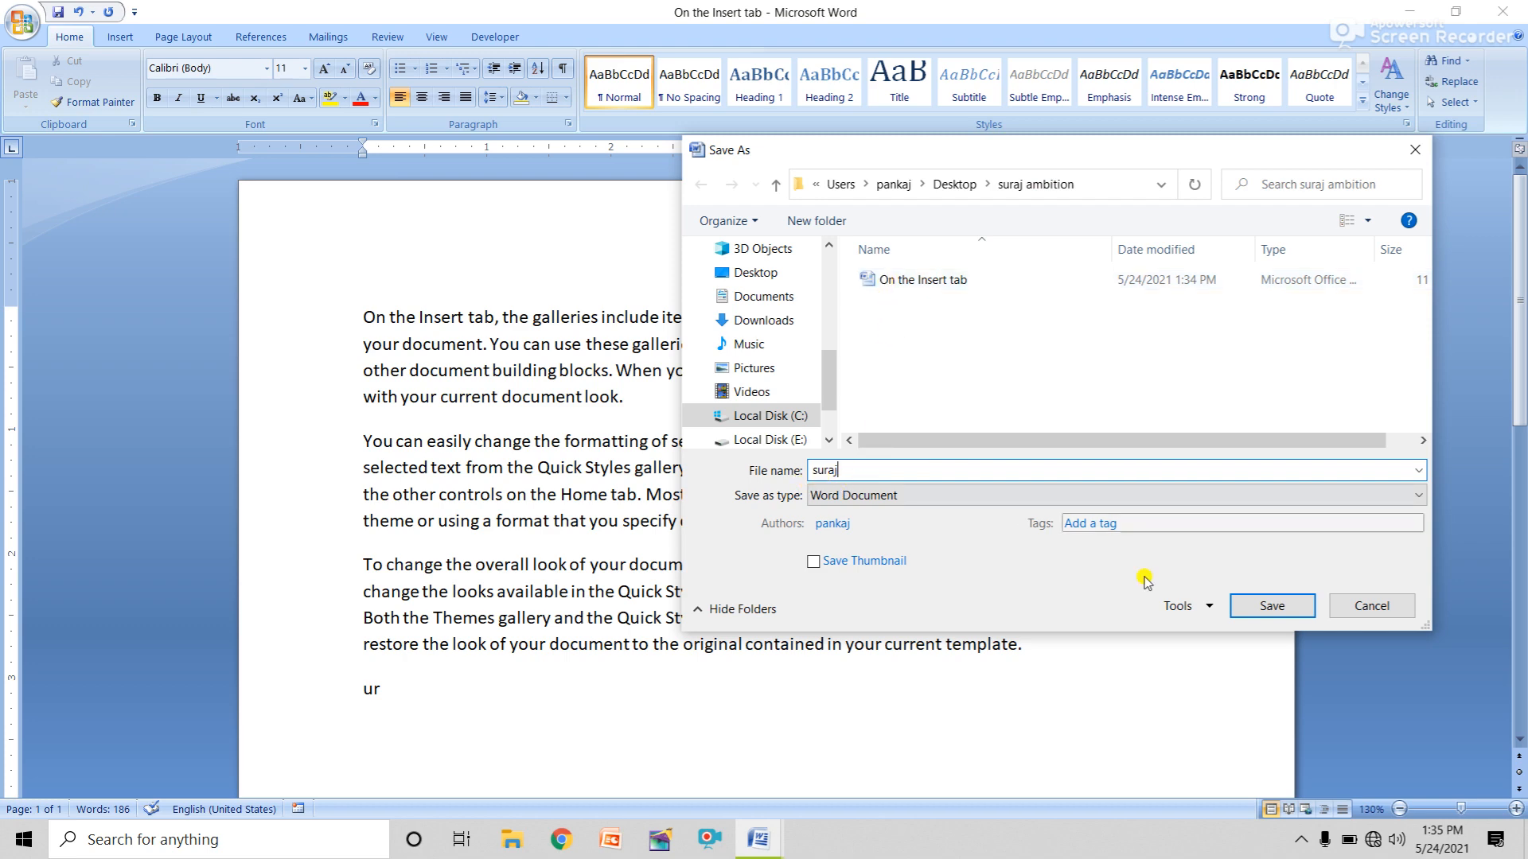
pyautogui.click(1271, 605)
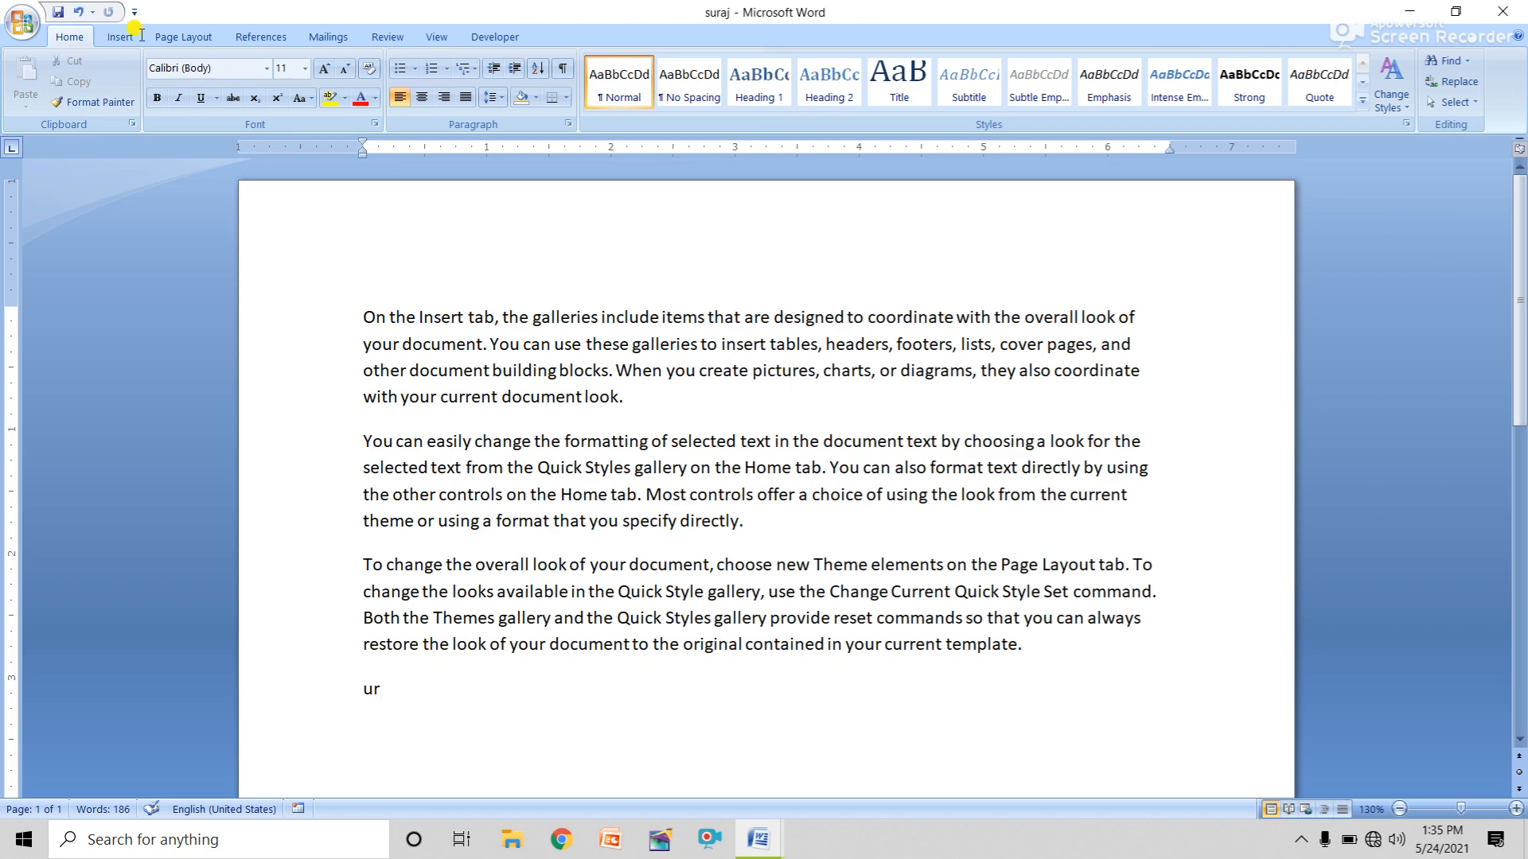
# Minimize Word, move the 'suraj ambition' folder to mid-desktop, and open it.
pyautogui.click(1403, 14)
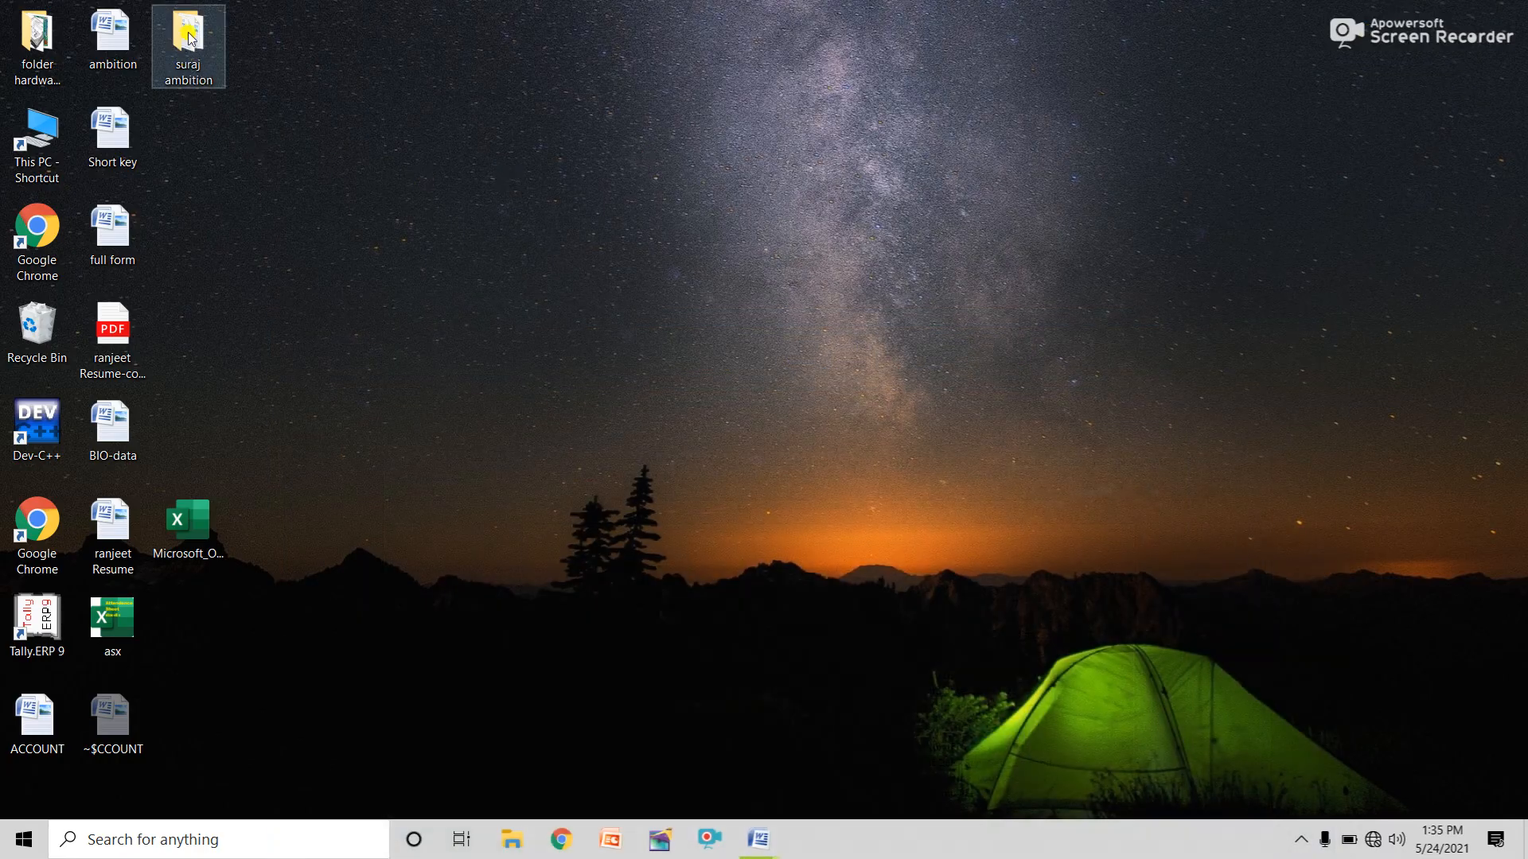
pyautogui.moveTo(189, 33); pyautogui.dragTo(713, 230)
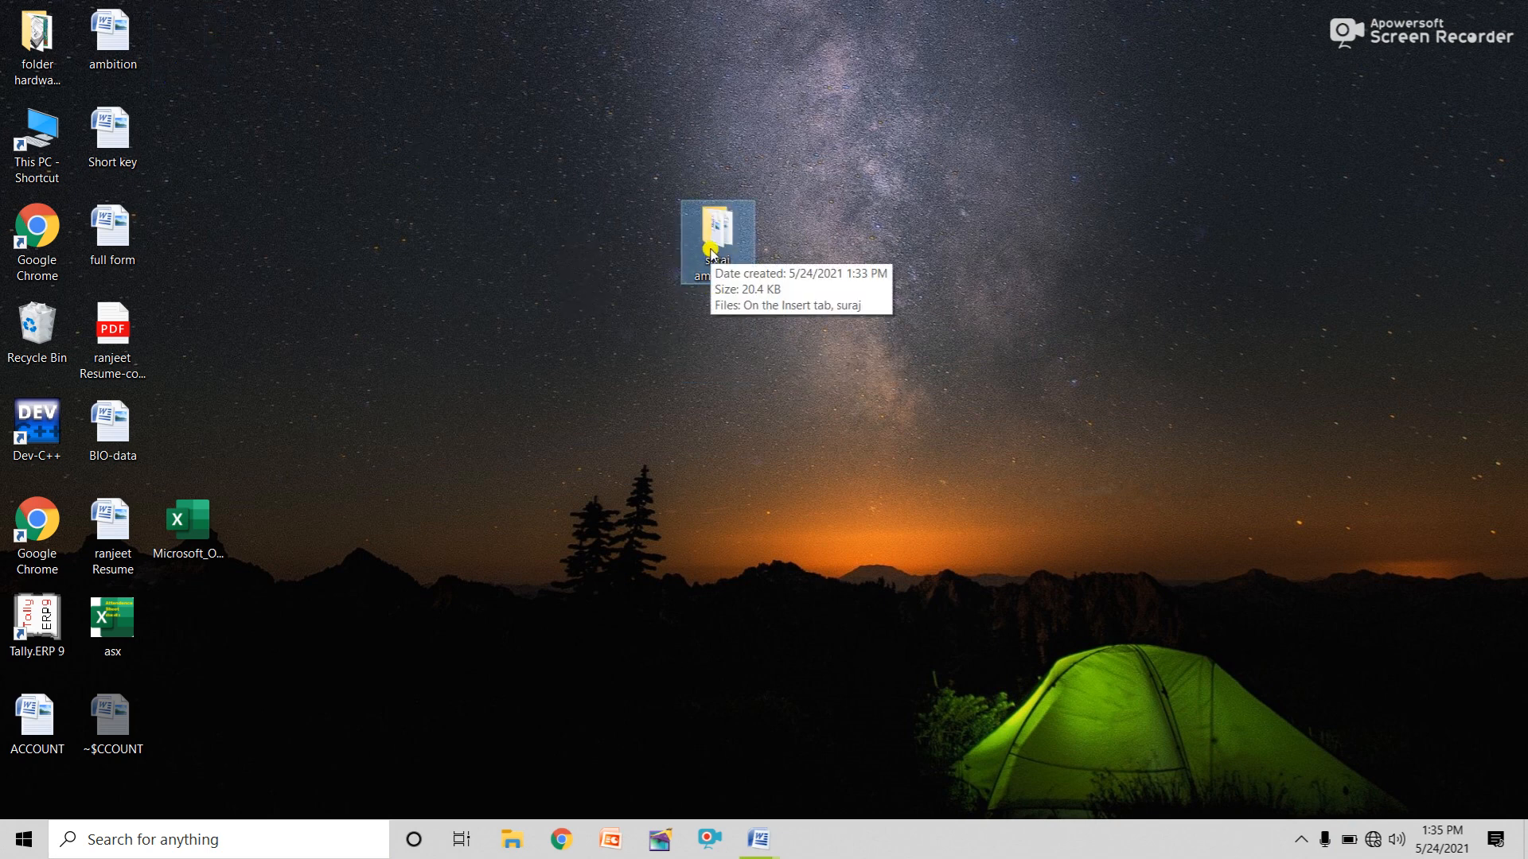
pyautogui.click(713, 231)
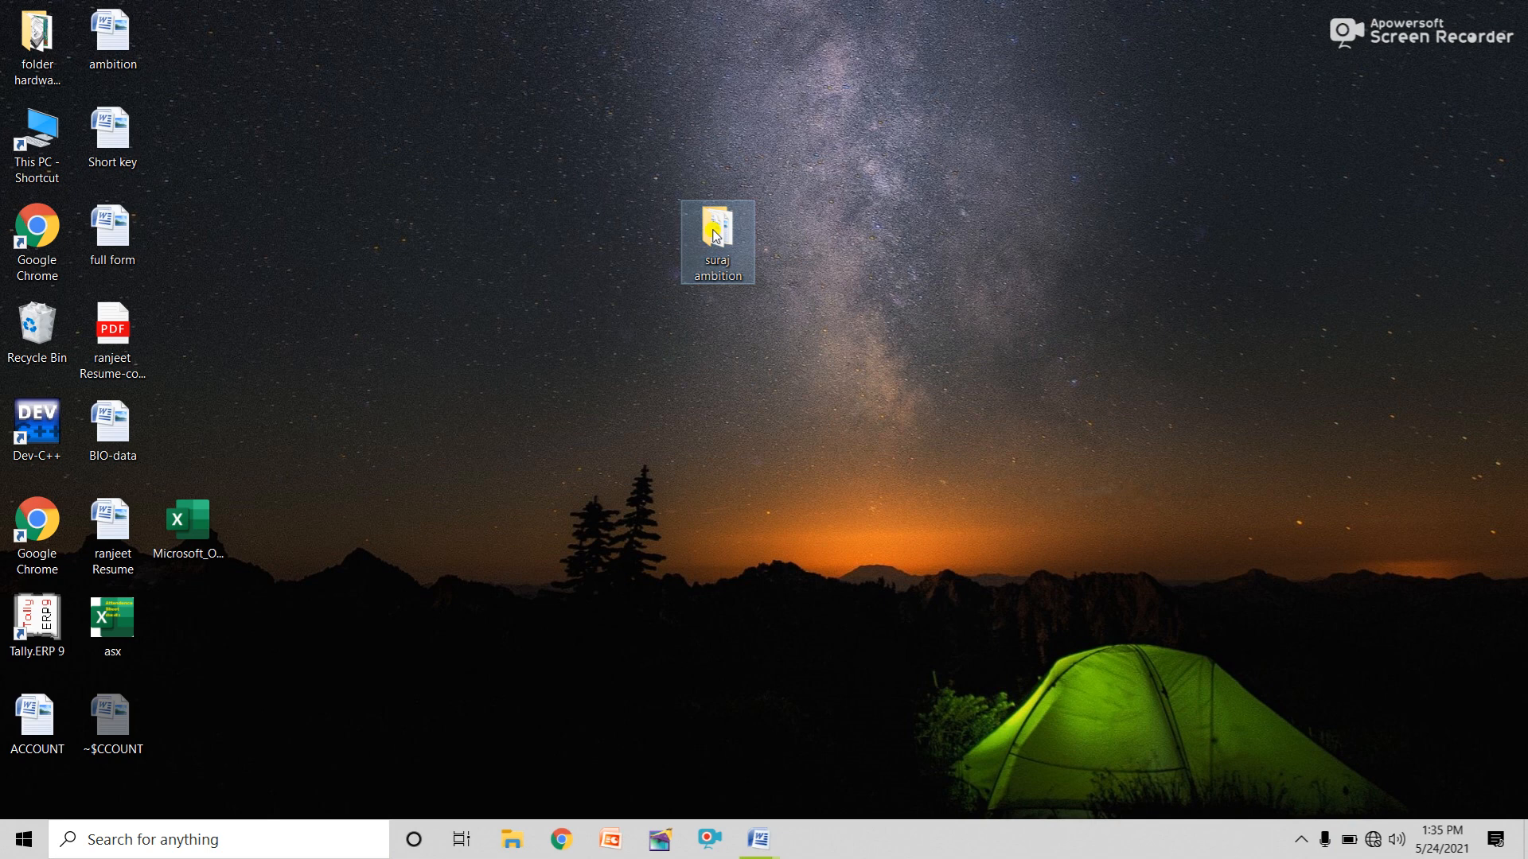
pyautogui.doubleClick(716, 233)
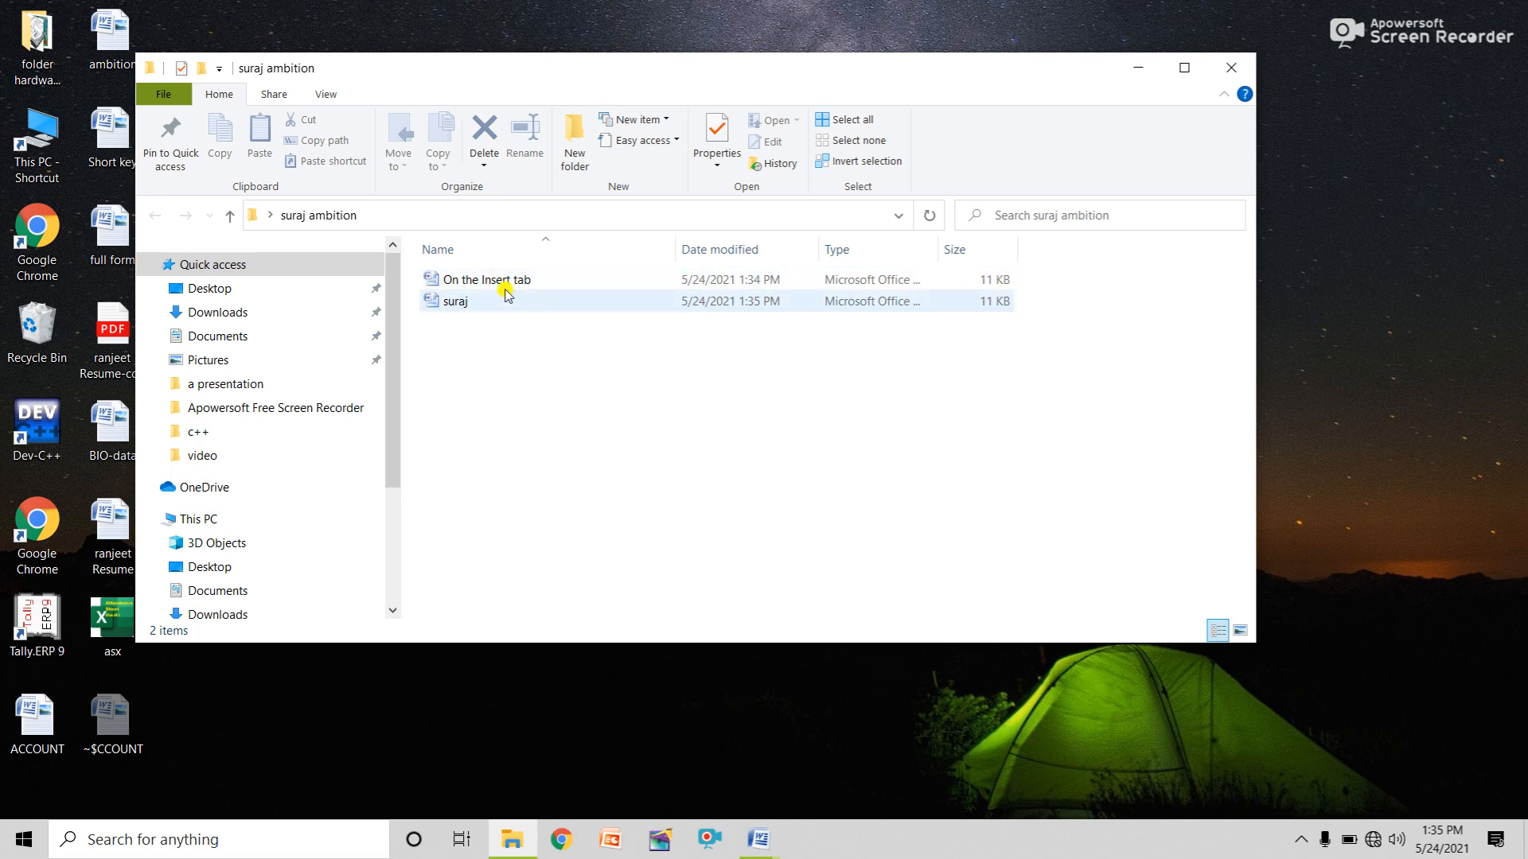
# Open the 'suraj' file from the suraj ambition folder in Word via its right-click menu.
pyautogui.moveTo(470, 304)
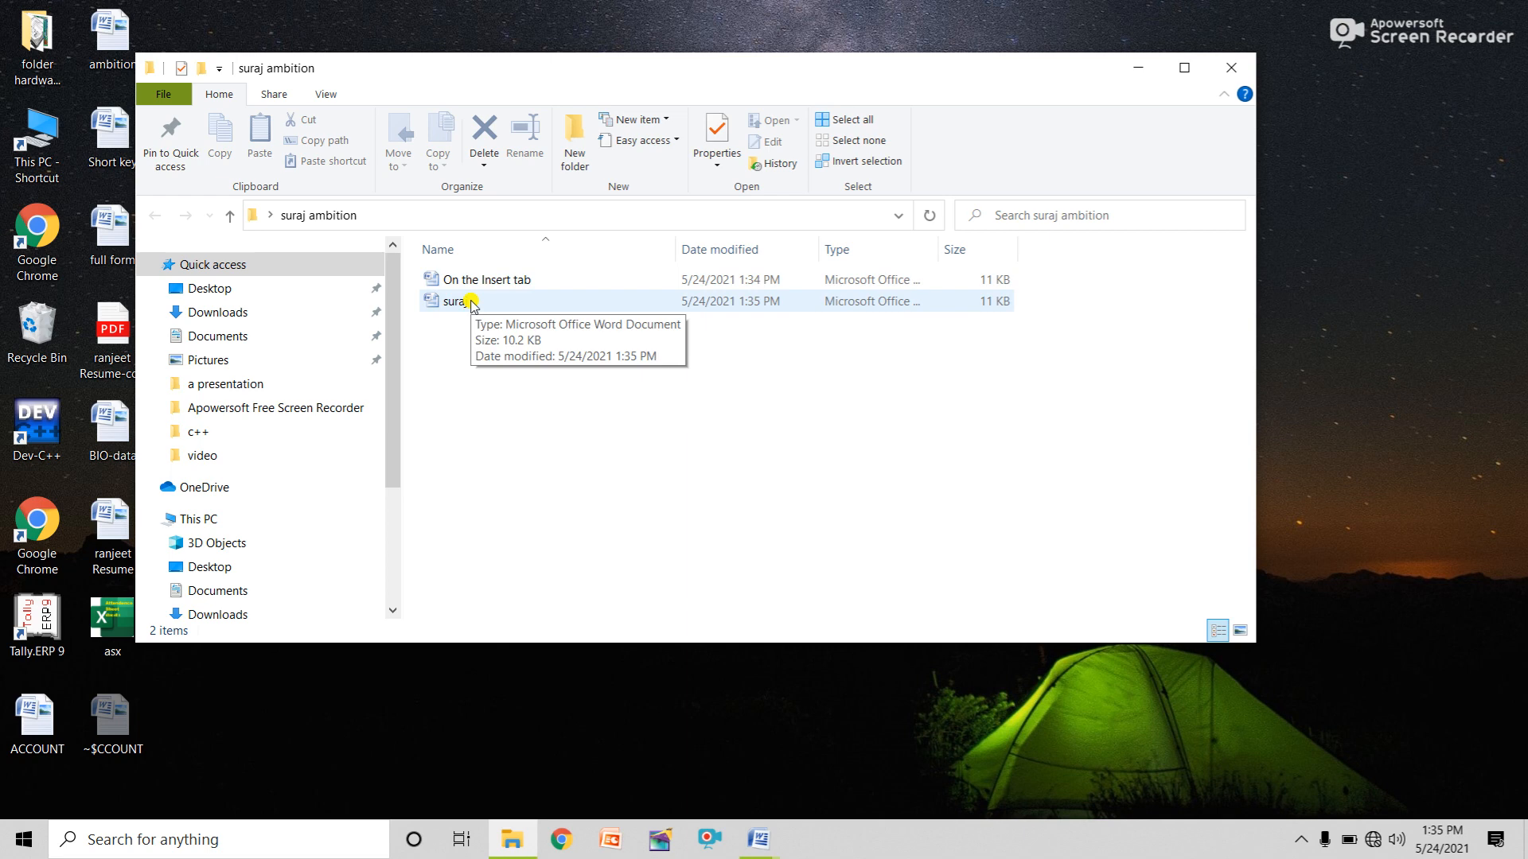
pyautogui.doubleClick(451, 304)
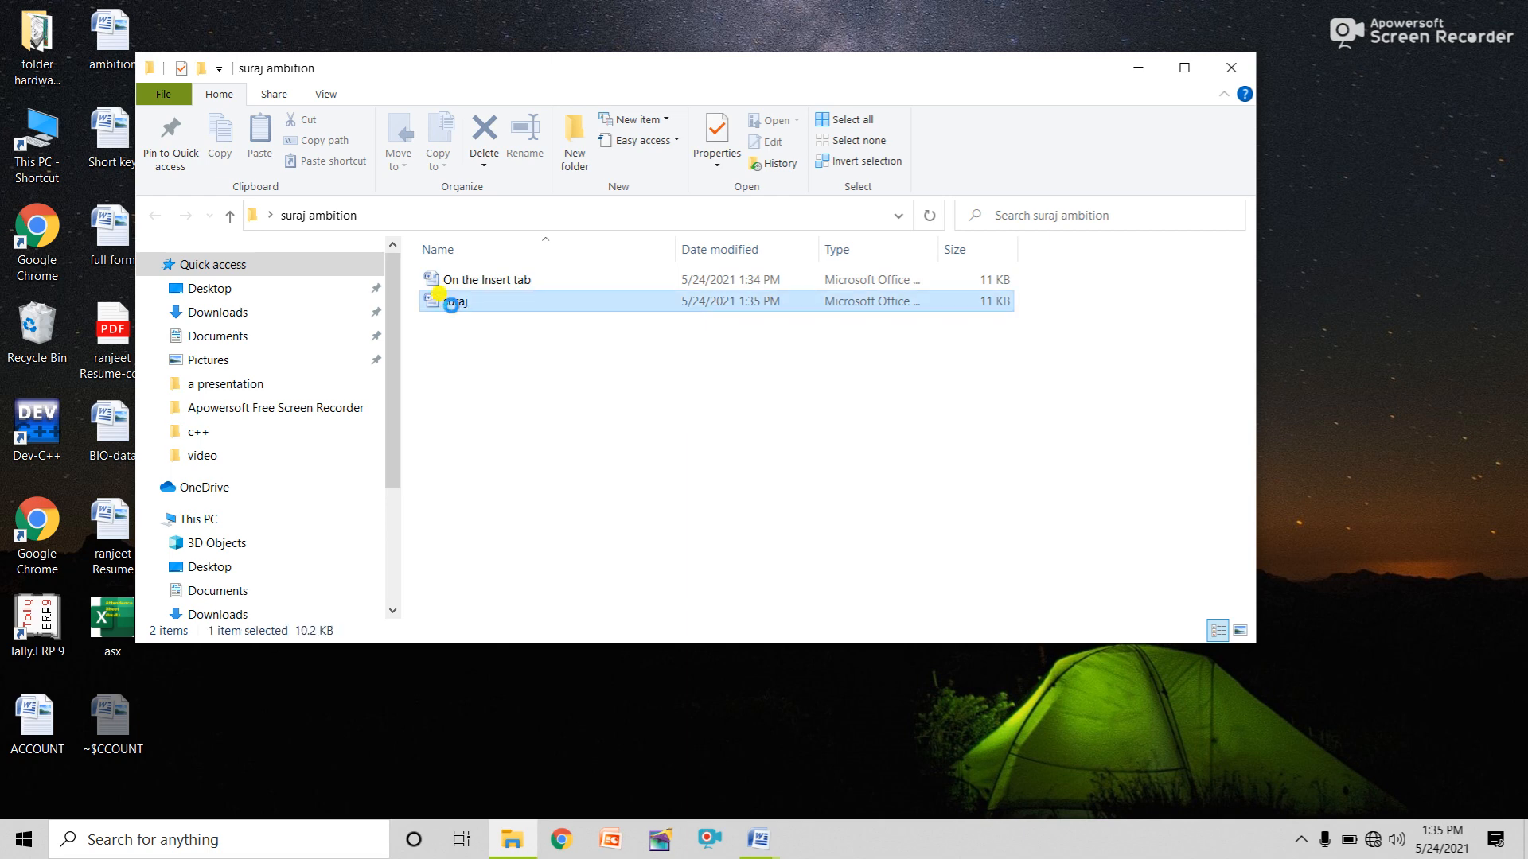
pyautogui.rightClick(452, 306)
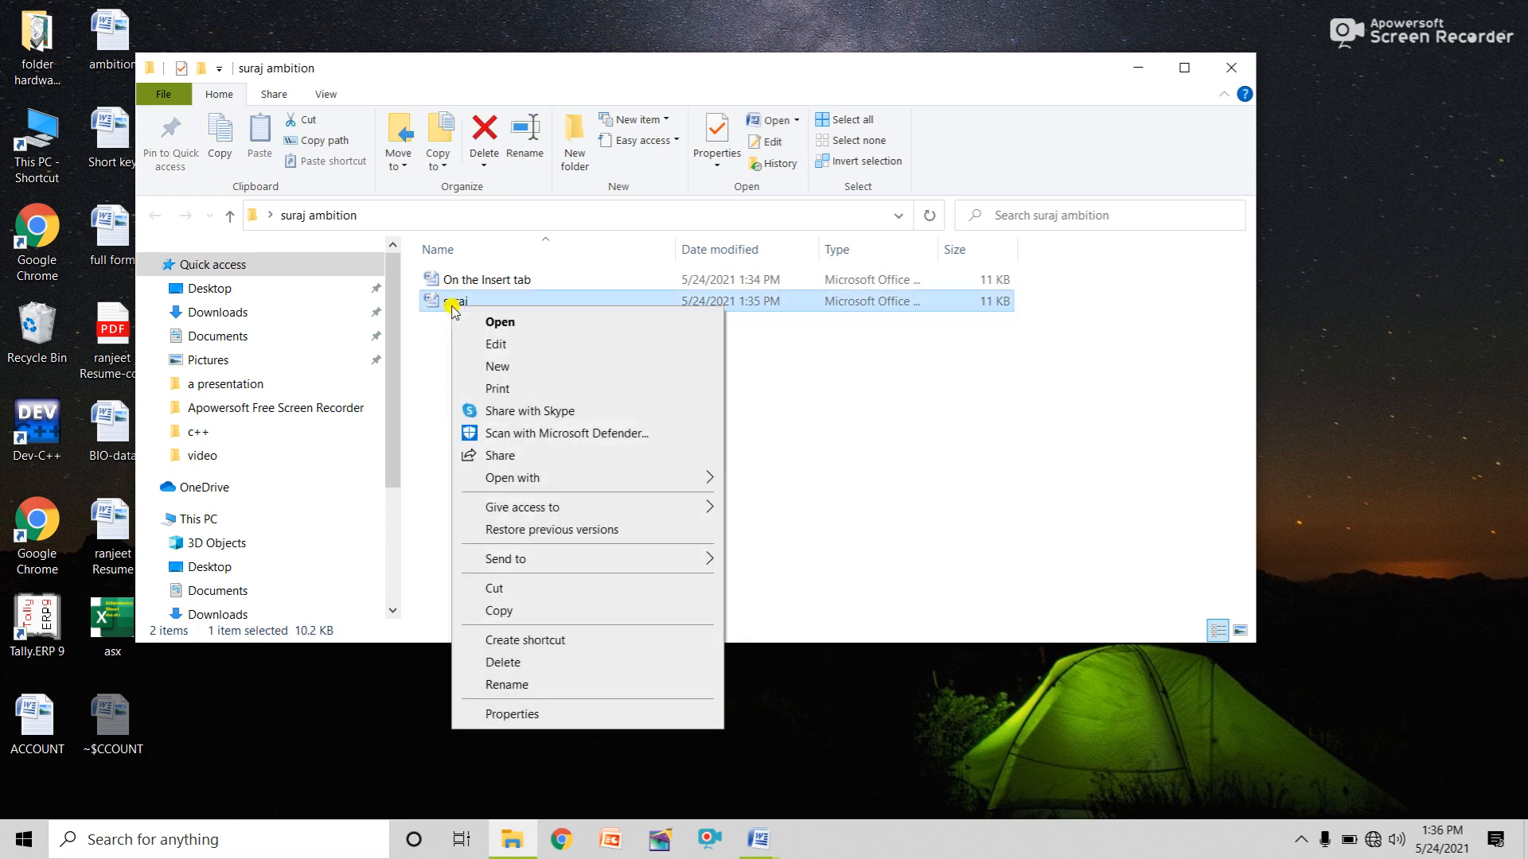
pyautogui.click(510, 323)
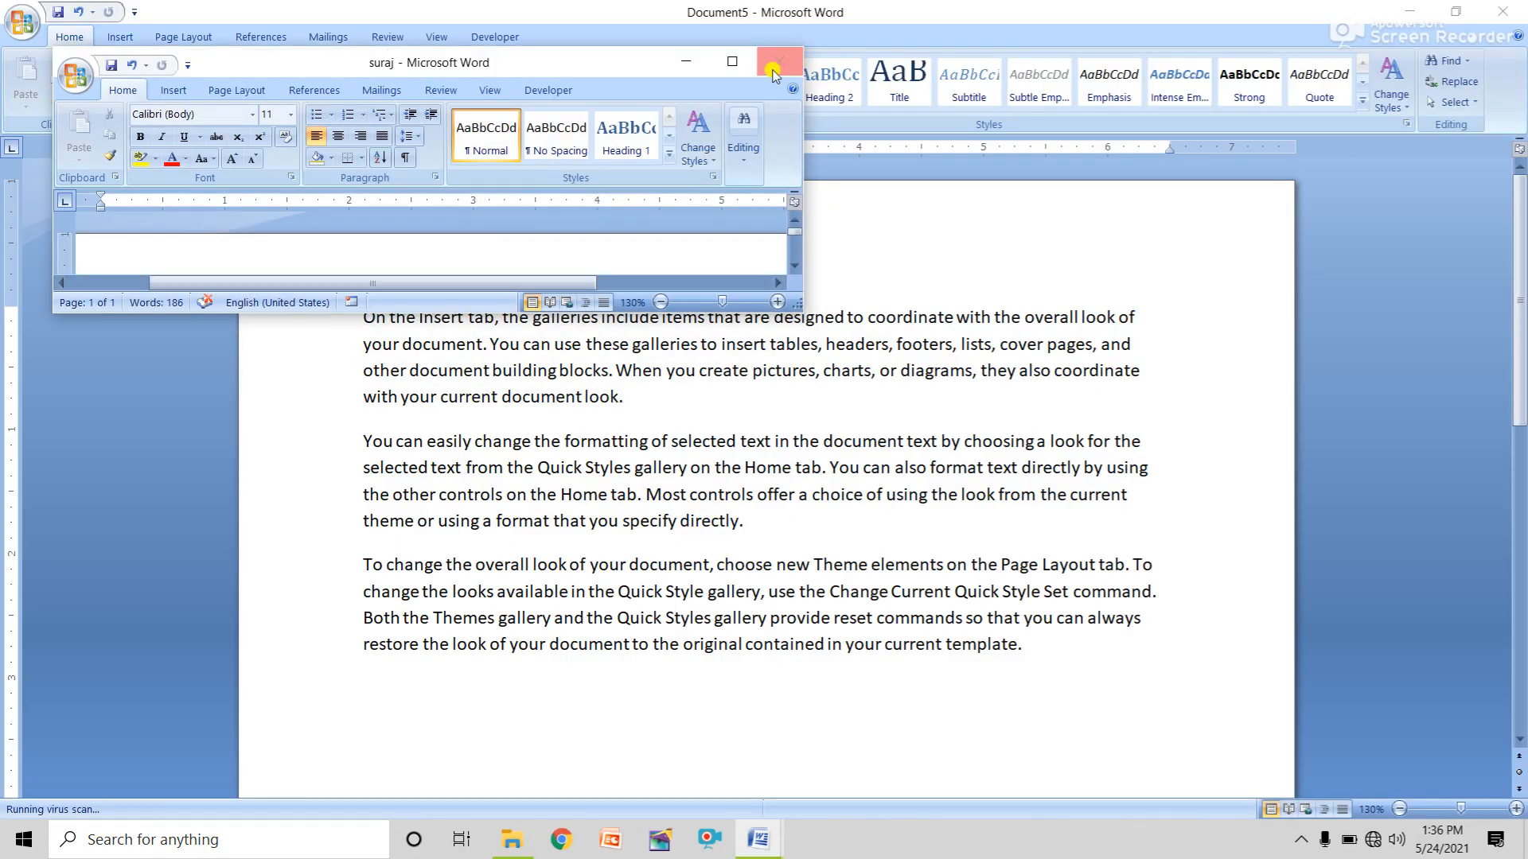
# Maximize the suraj window and show the Office menu's Print choices.
pyautogui.click(753, 63)
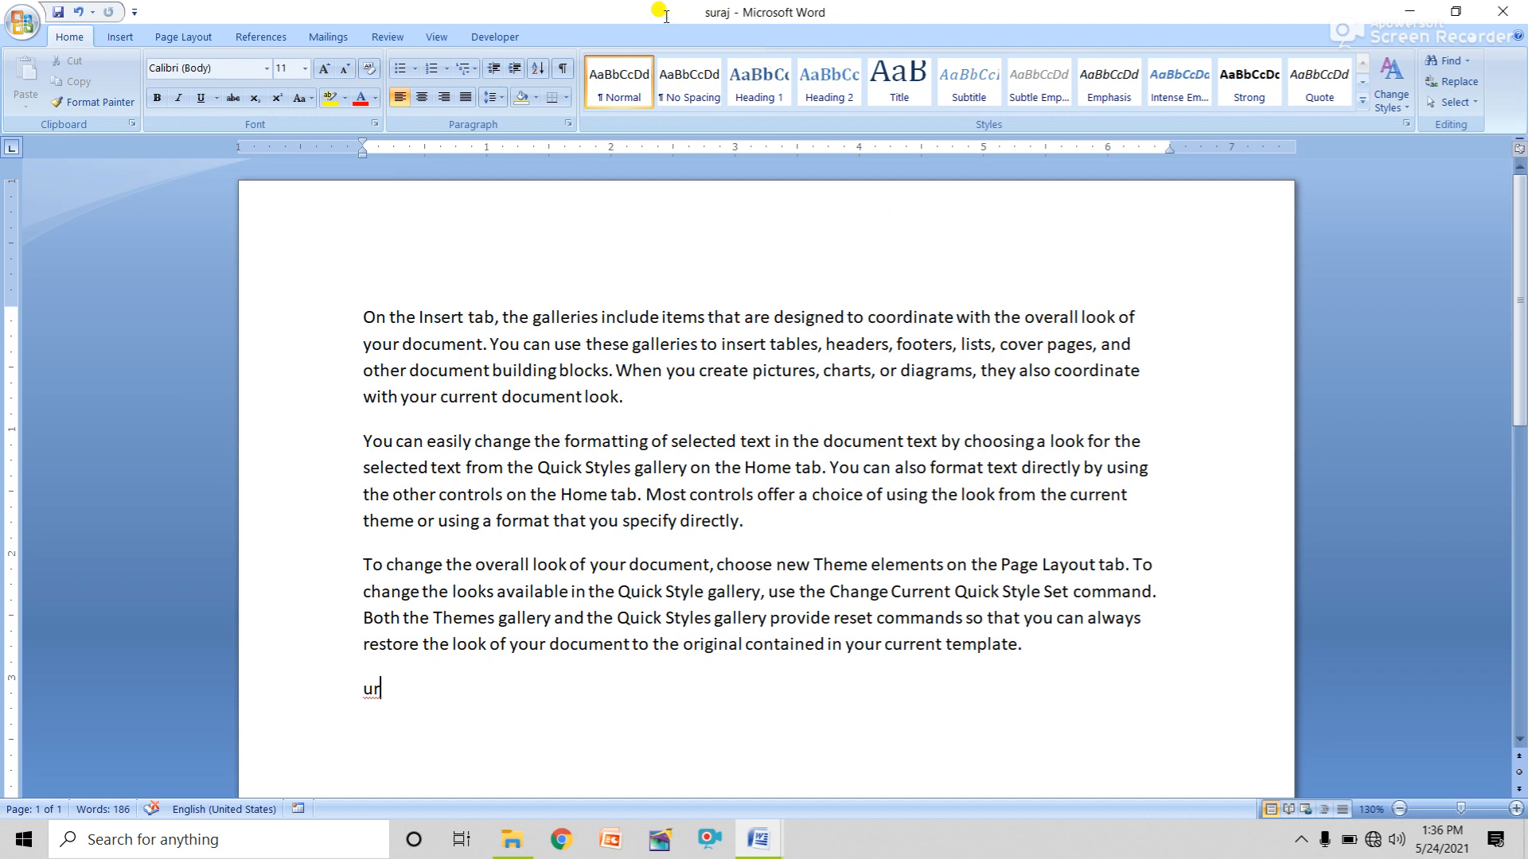
pyautogui.click(22, 24)
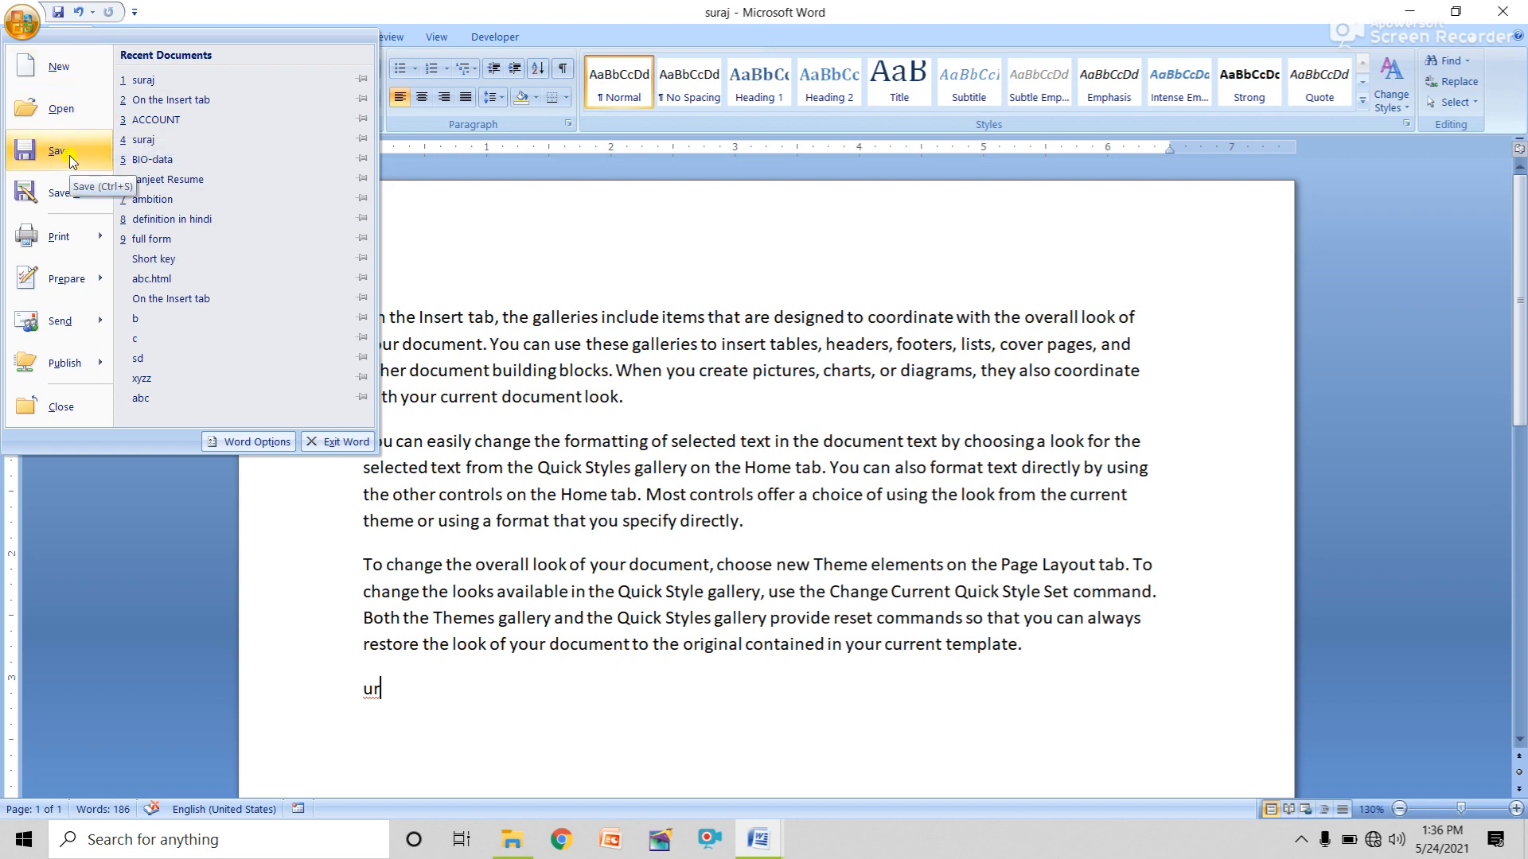
pyautogui.moveTo(79, 205)
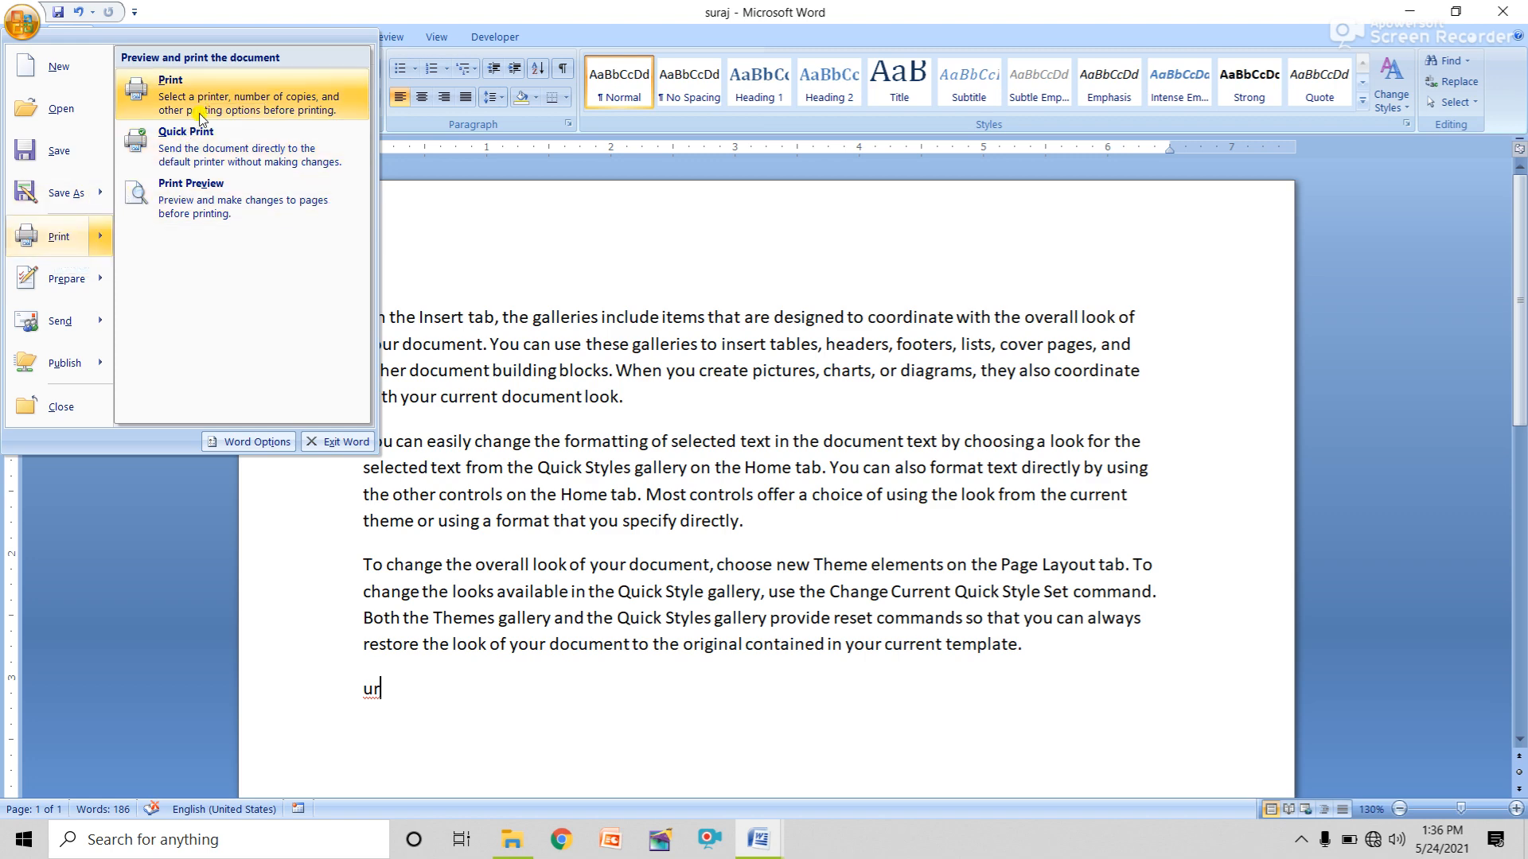
# Open the Print dialog with Ctrl+P, move it up-left, and list the available printers.
pyautogui.click(822, 271)
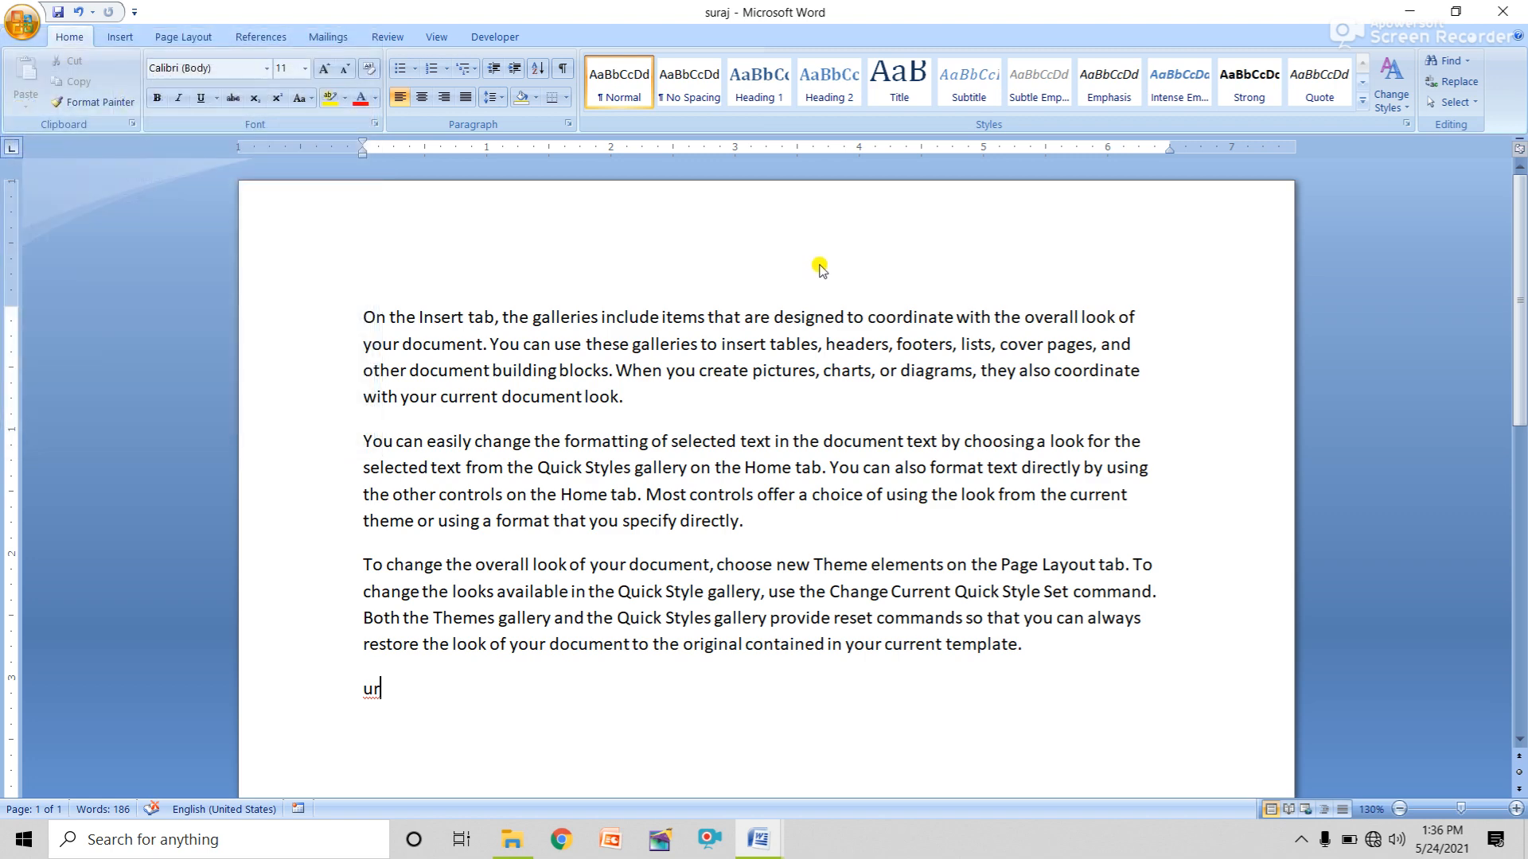
pyautogui.hotkey('ctrl', 'p')
pyautogui.moveTo(957, 415); pyautogui.dragTo(602, 120)
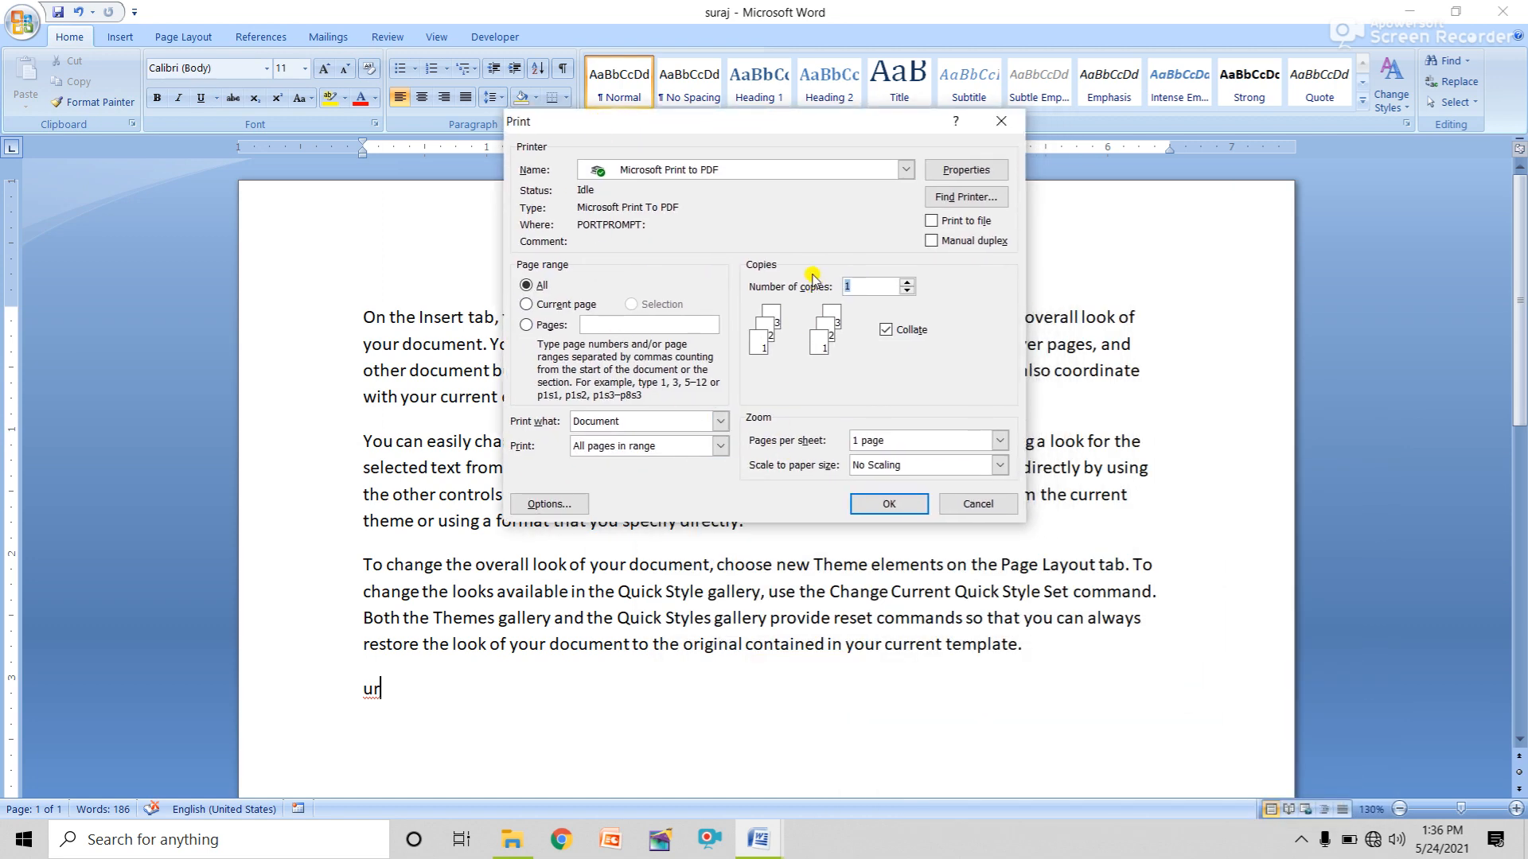
pyautogui.click(687, 168)
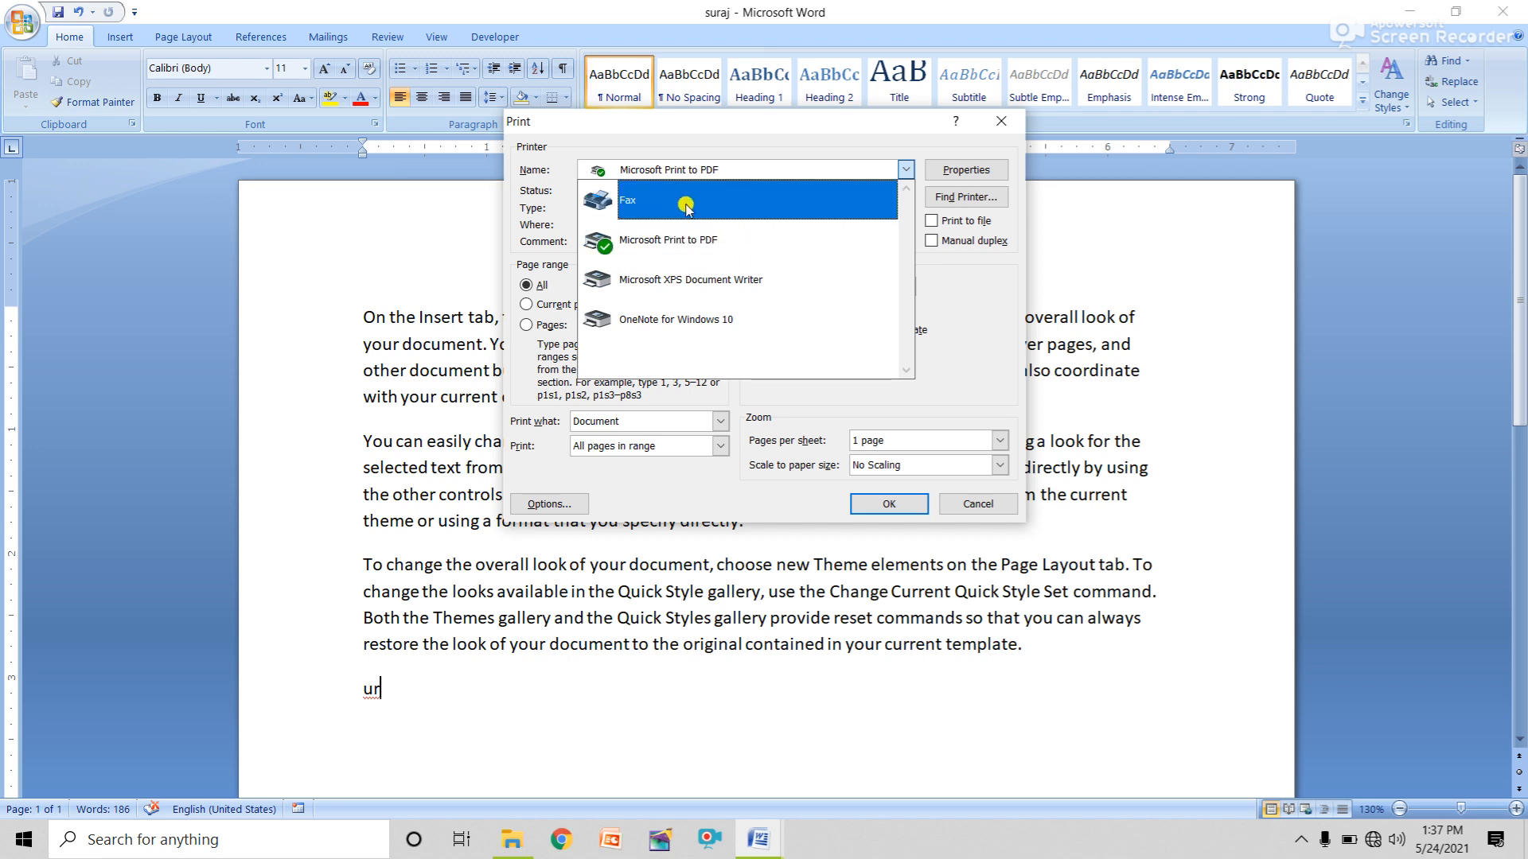
# Choose Microsoft Print to PDF with 5 copies, then cancel without printing.
pyautogui.click(691, 244)
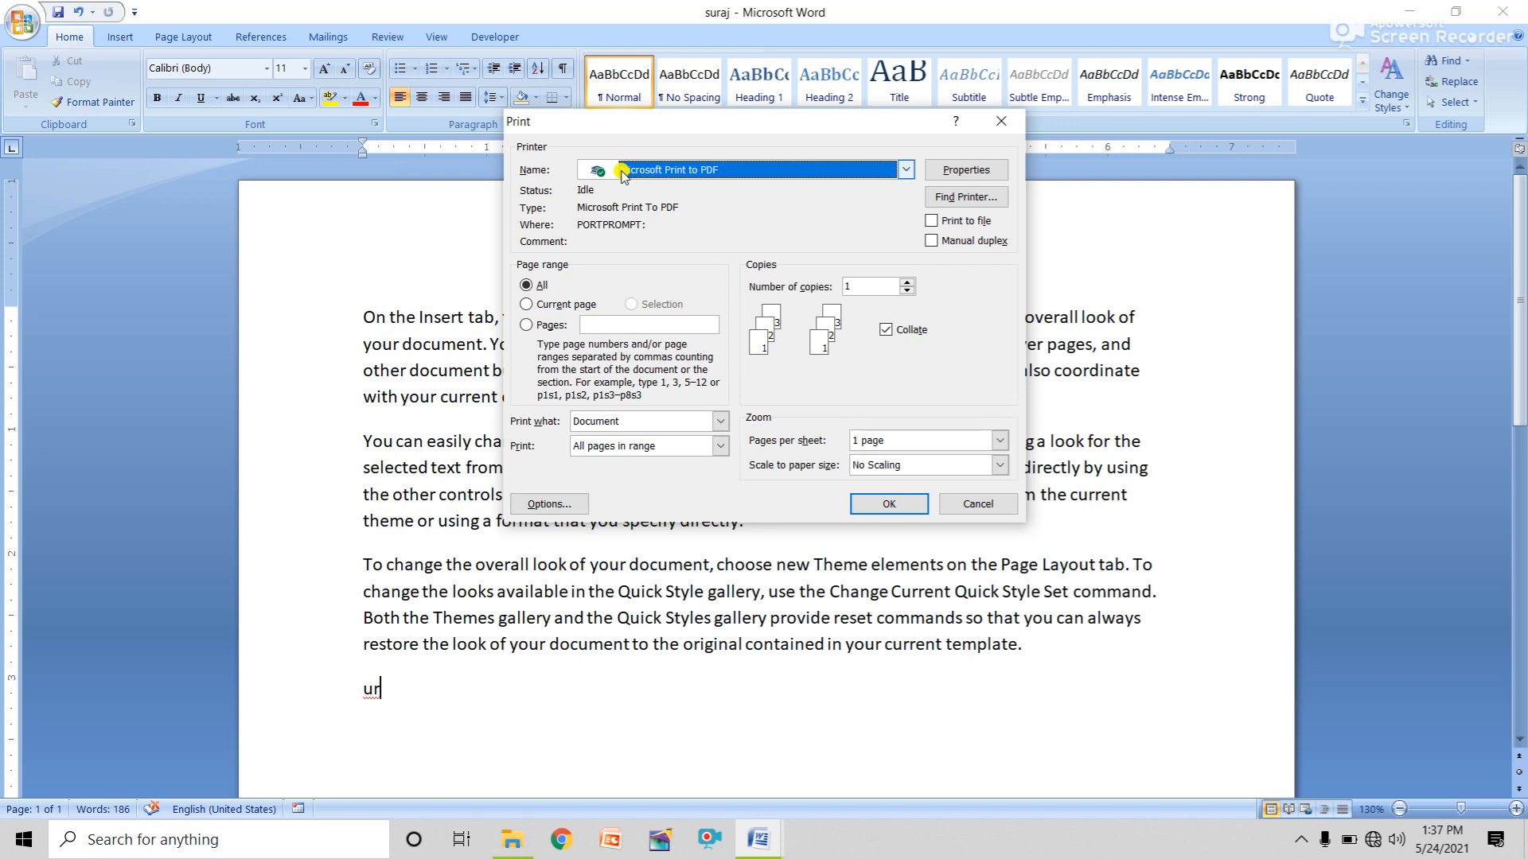
pyautogui.doubleClick(859, 288)
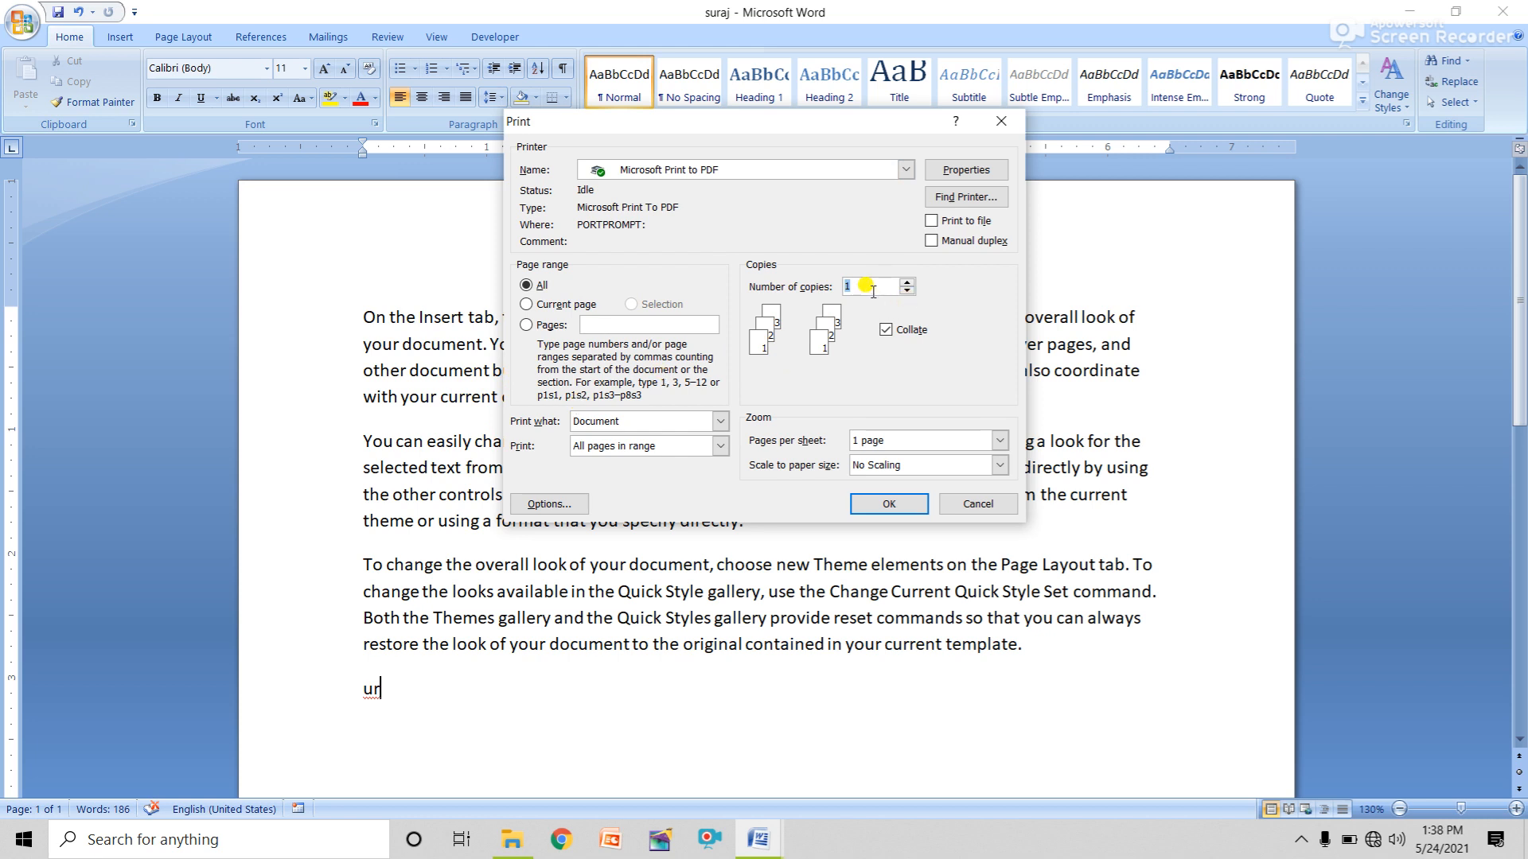
pyautogui.write('5')
pyautogui.click(981, 506)
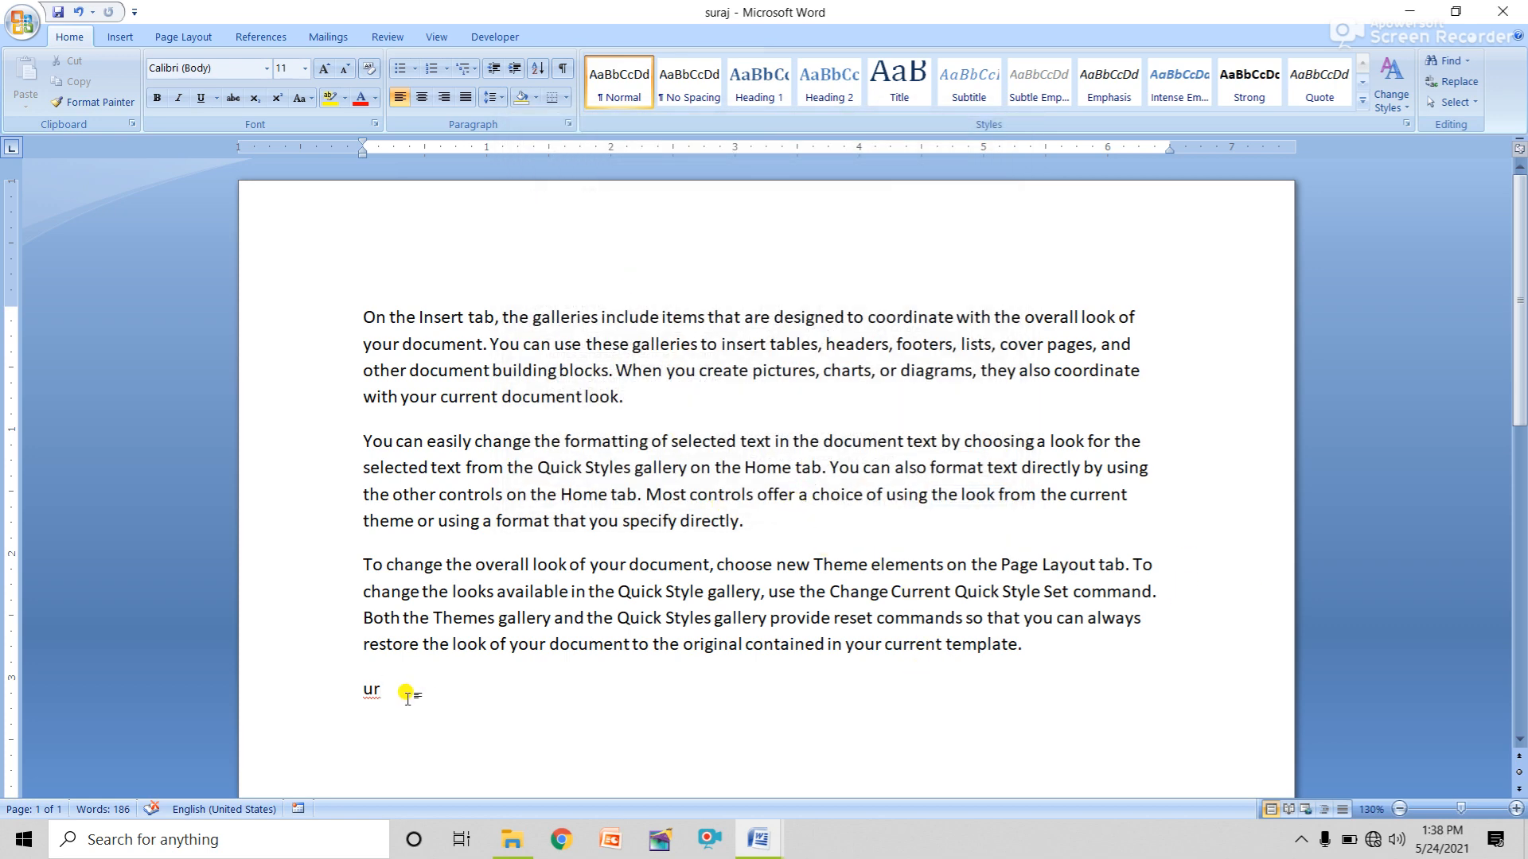
# Select all of the suraj document's text and copy it.
pyautogui.moveTo(402, 693); pyautogui.dragTo(324, 255)
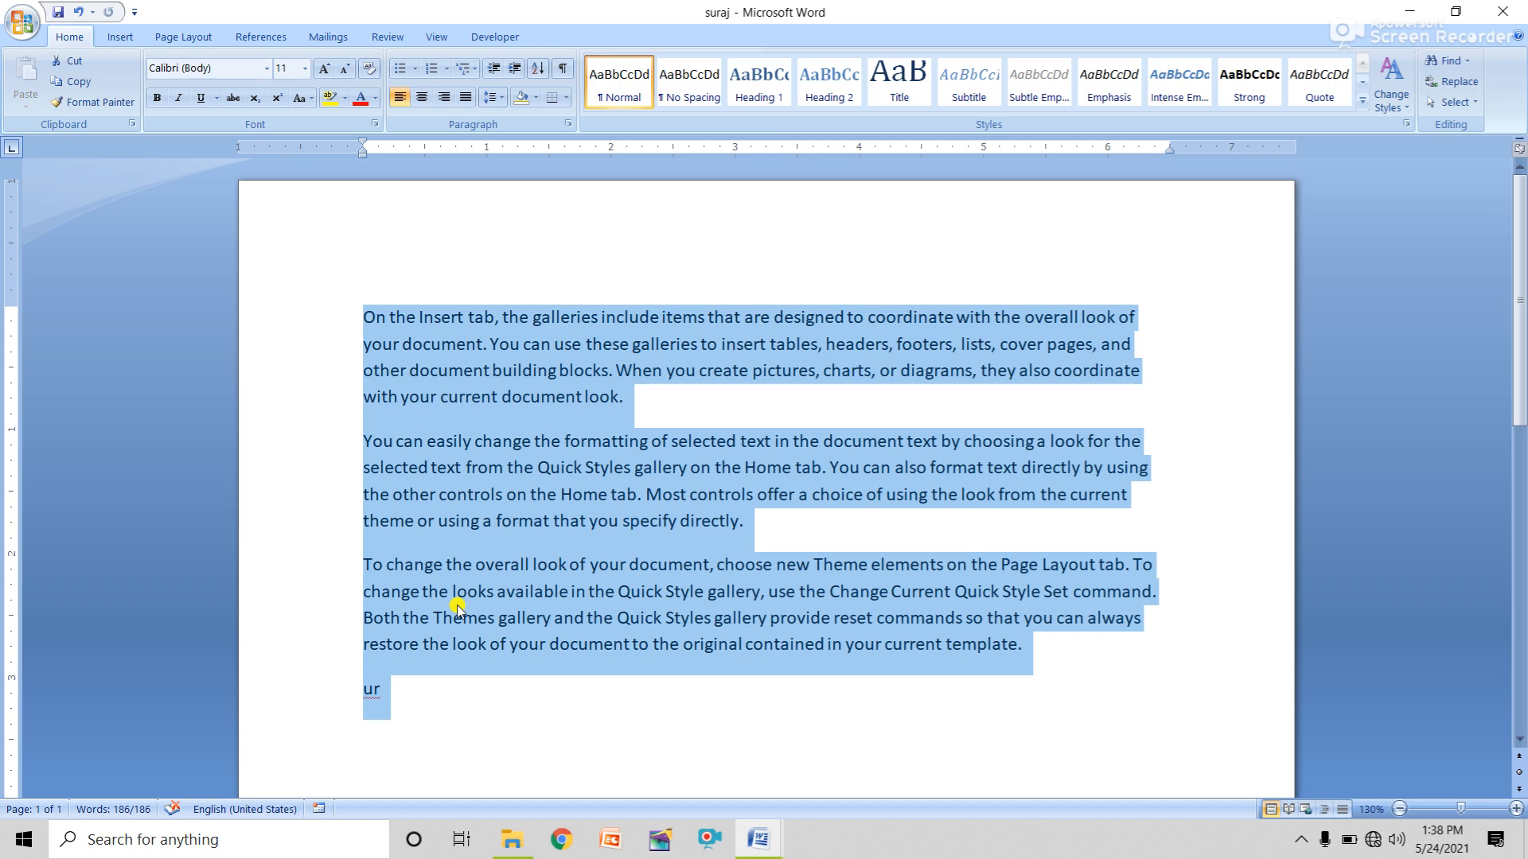
pyautogui.click(78, 85)
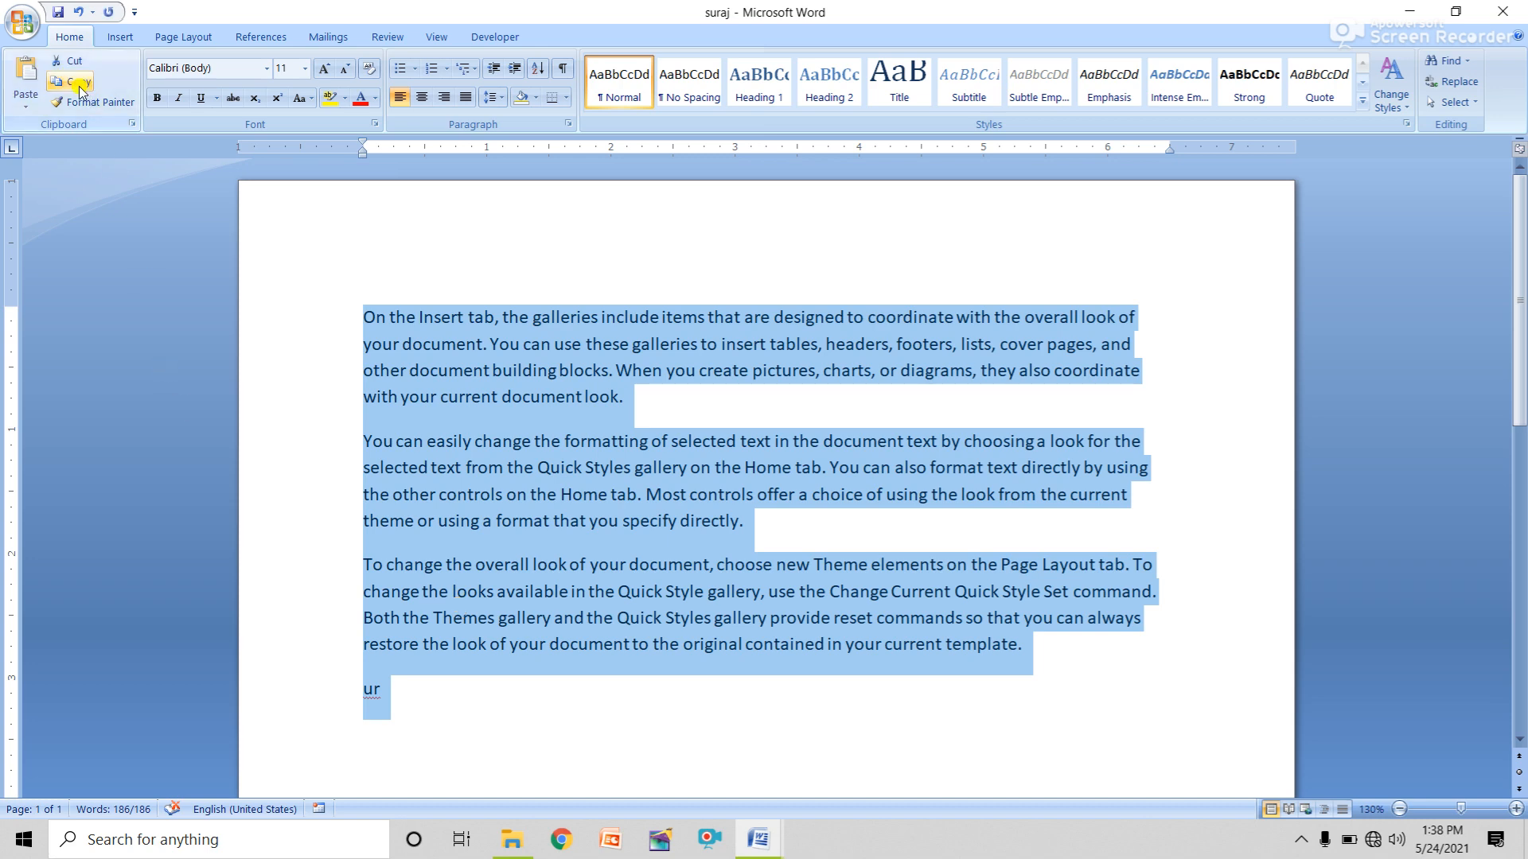
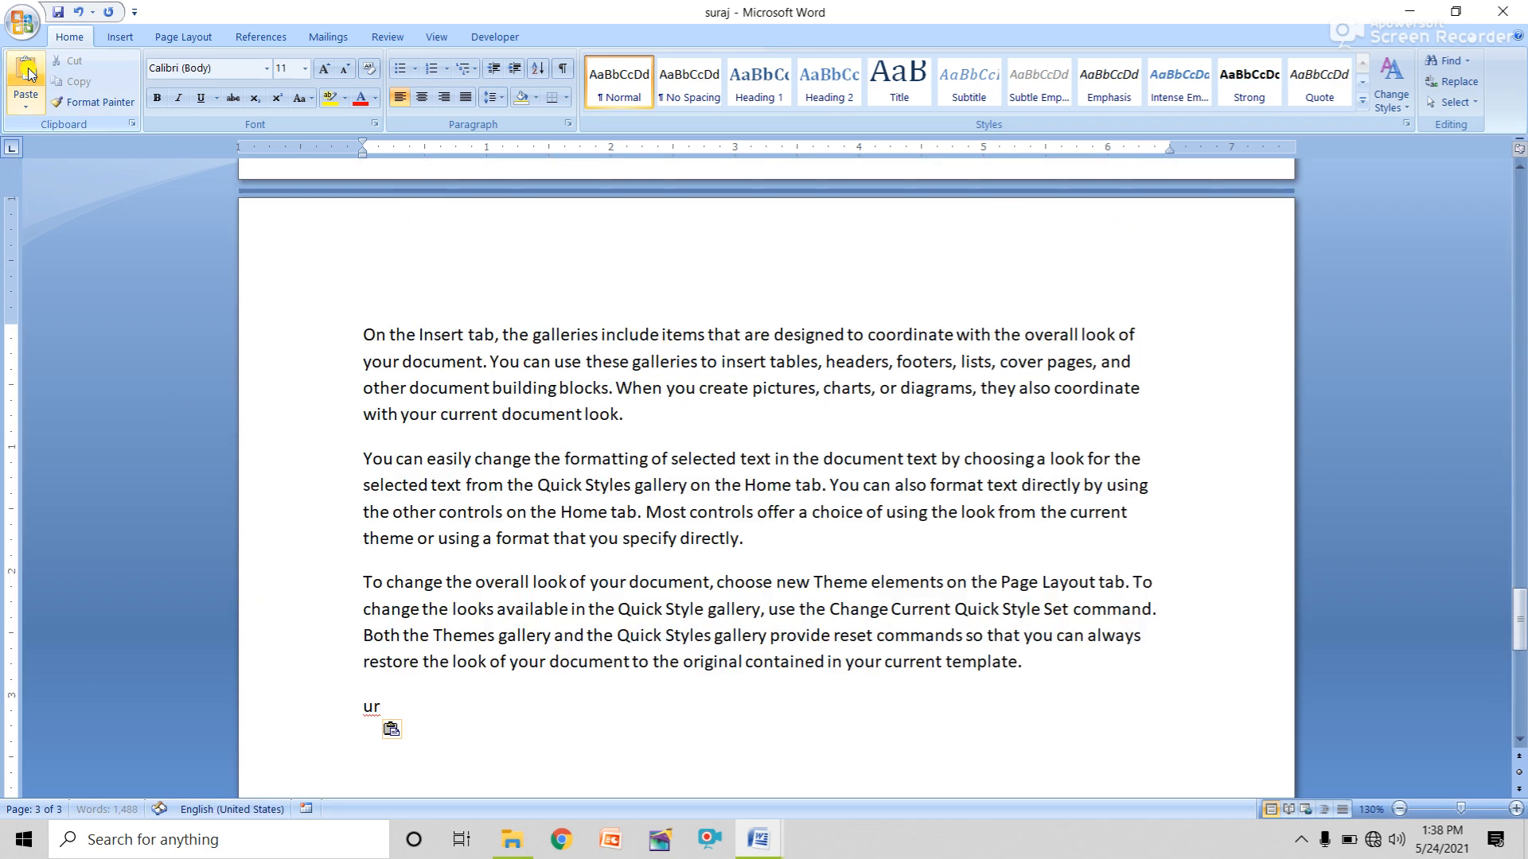
# Paste the copied text again so the suraj document reaches four pages and 1,674 words.
pyautogui.click(28, 73)
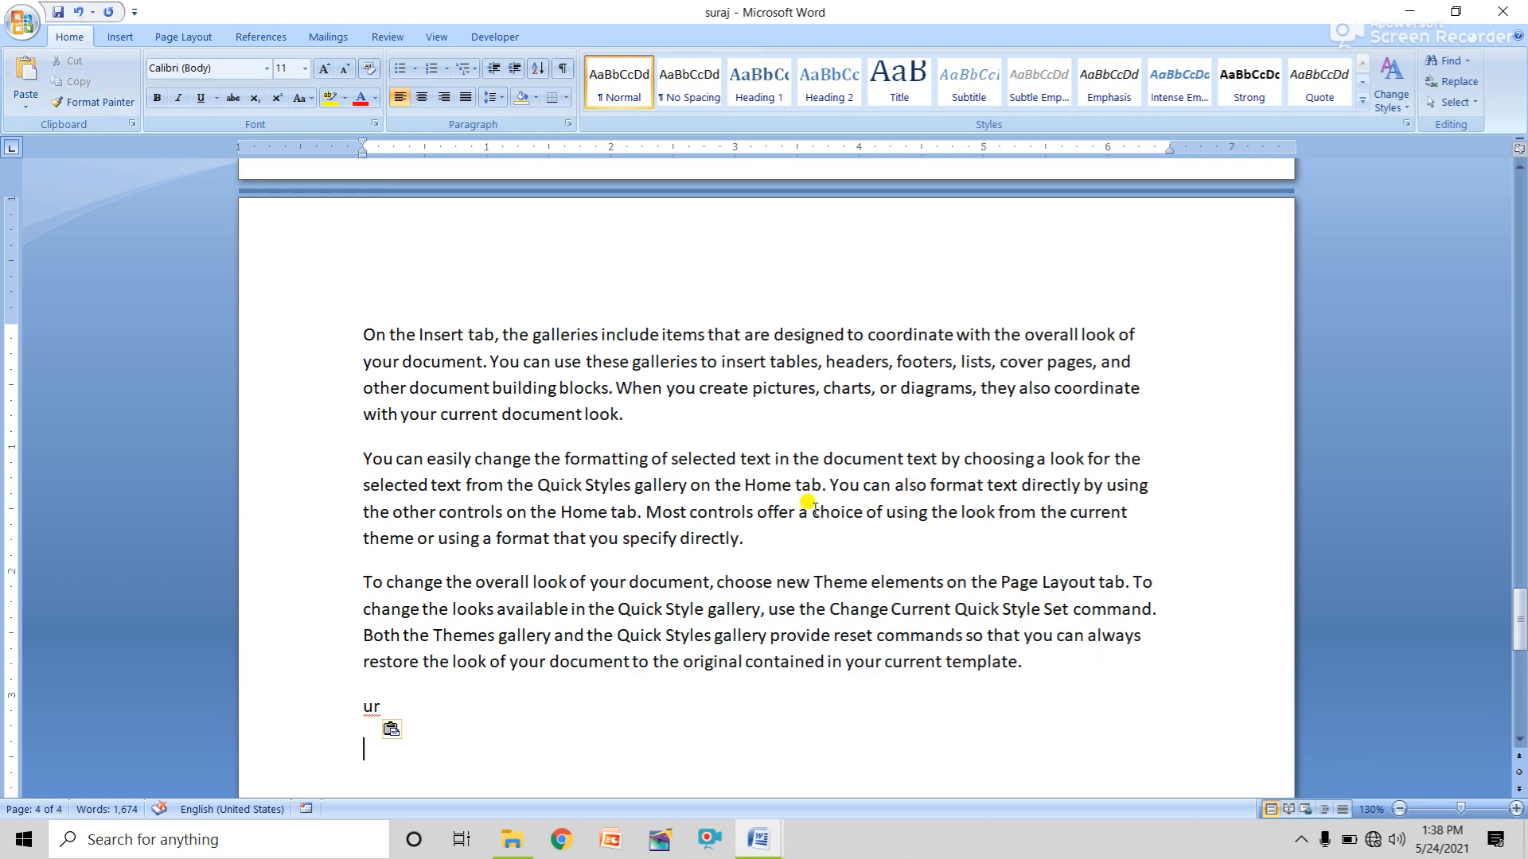
pyautogui.scroll(-9, 813, 506)
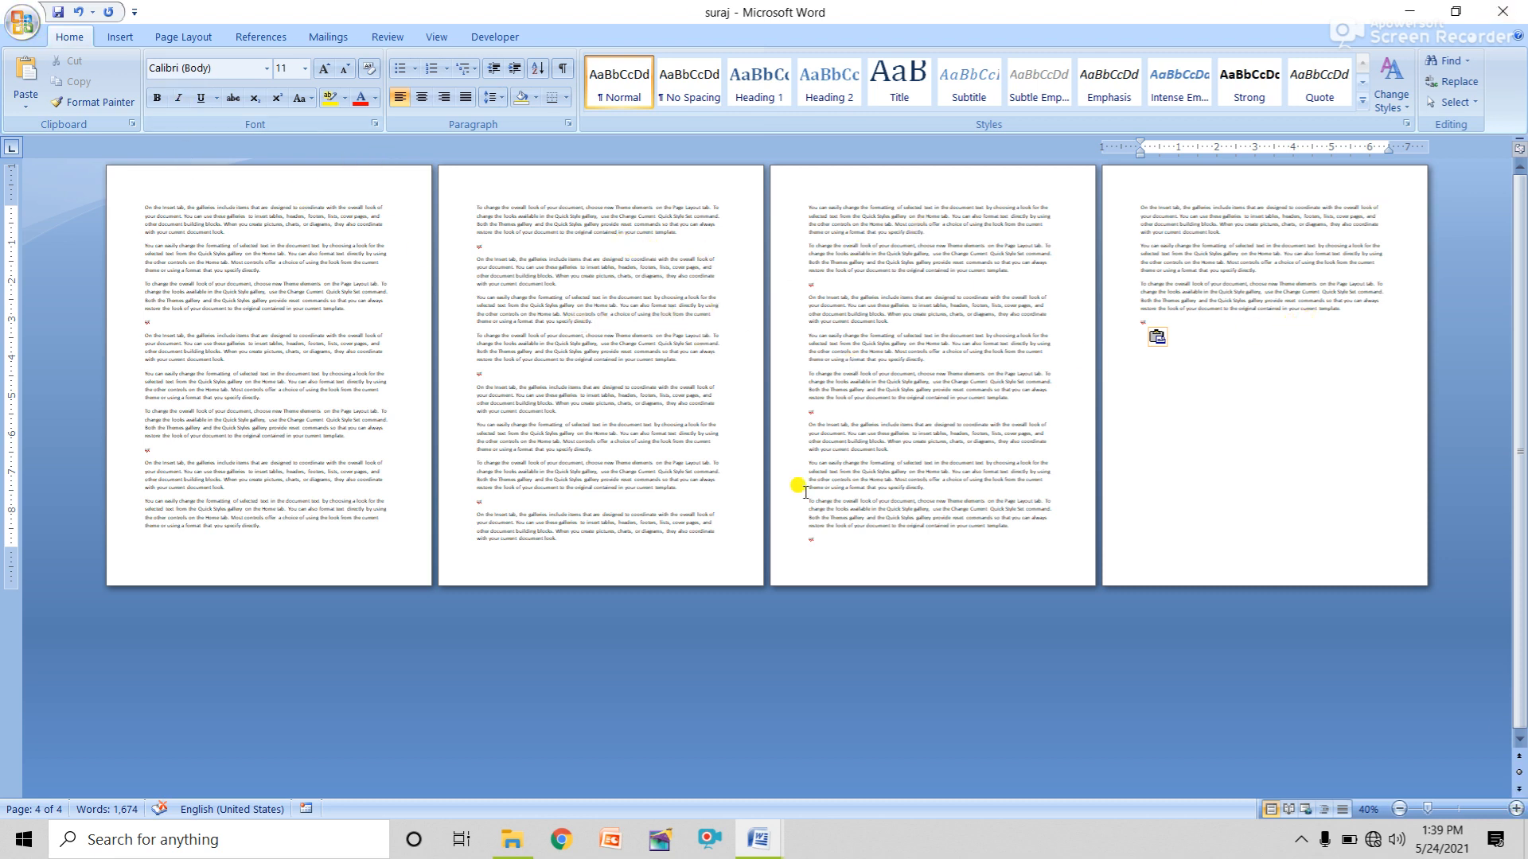
pyautogui.click(21, 22)
pyautogui.click(58, 234)
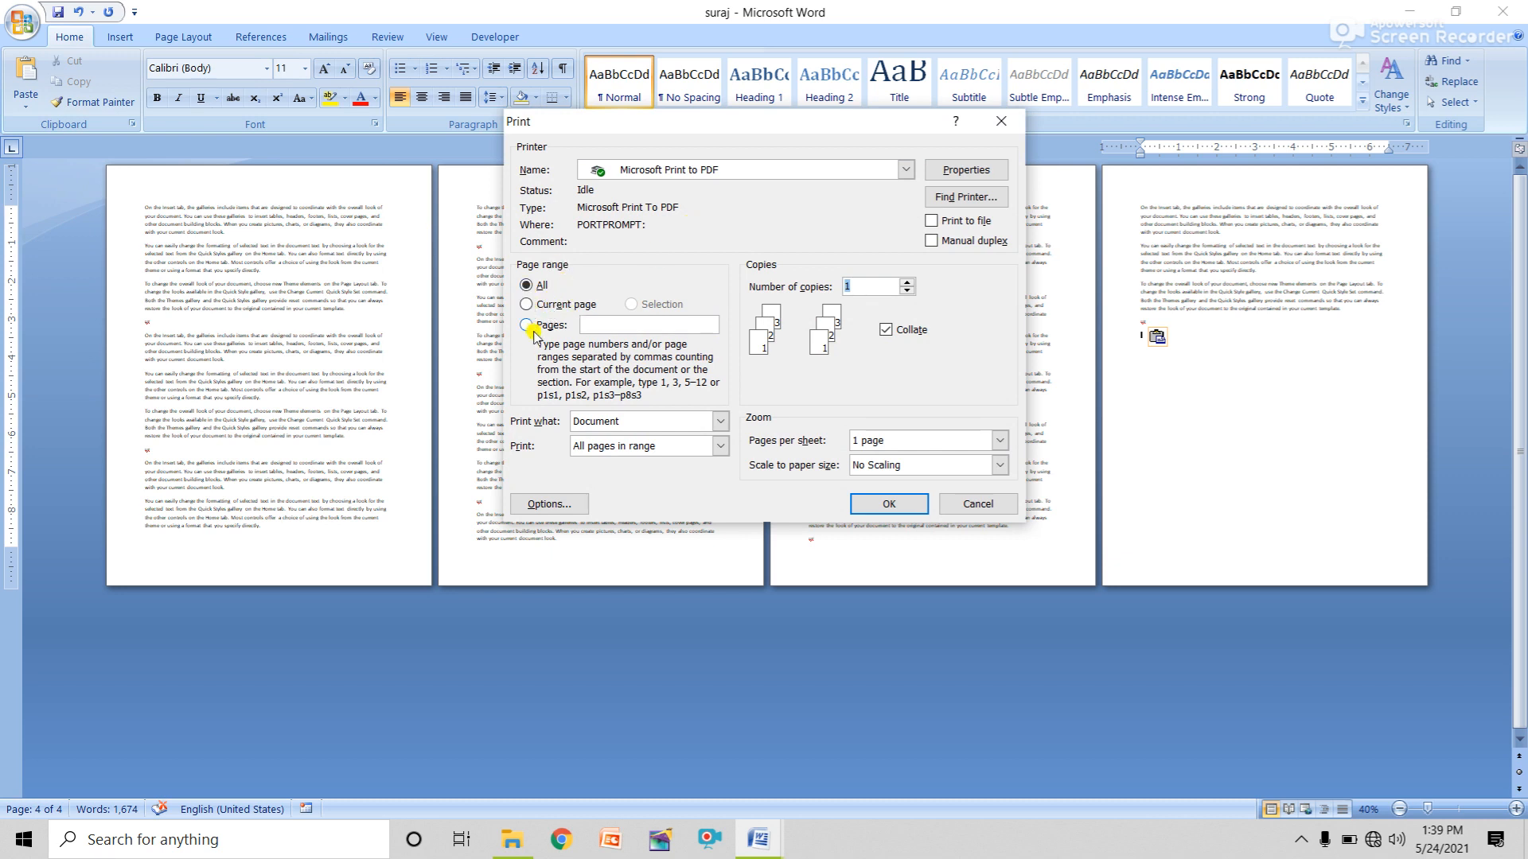
pyautogui.moveTo(726, 123); pyautogui.dragTo(723, 344)
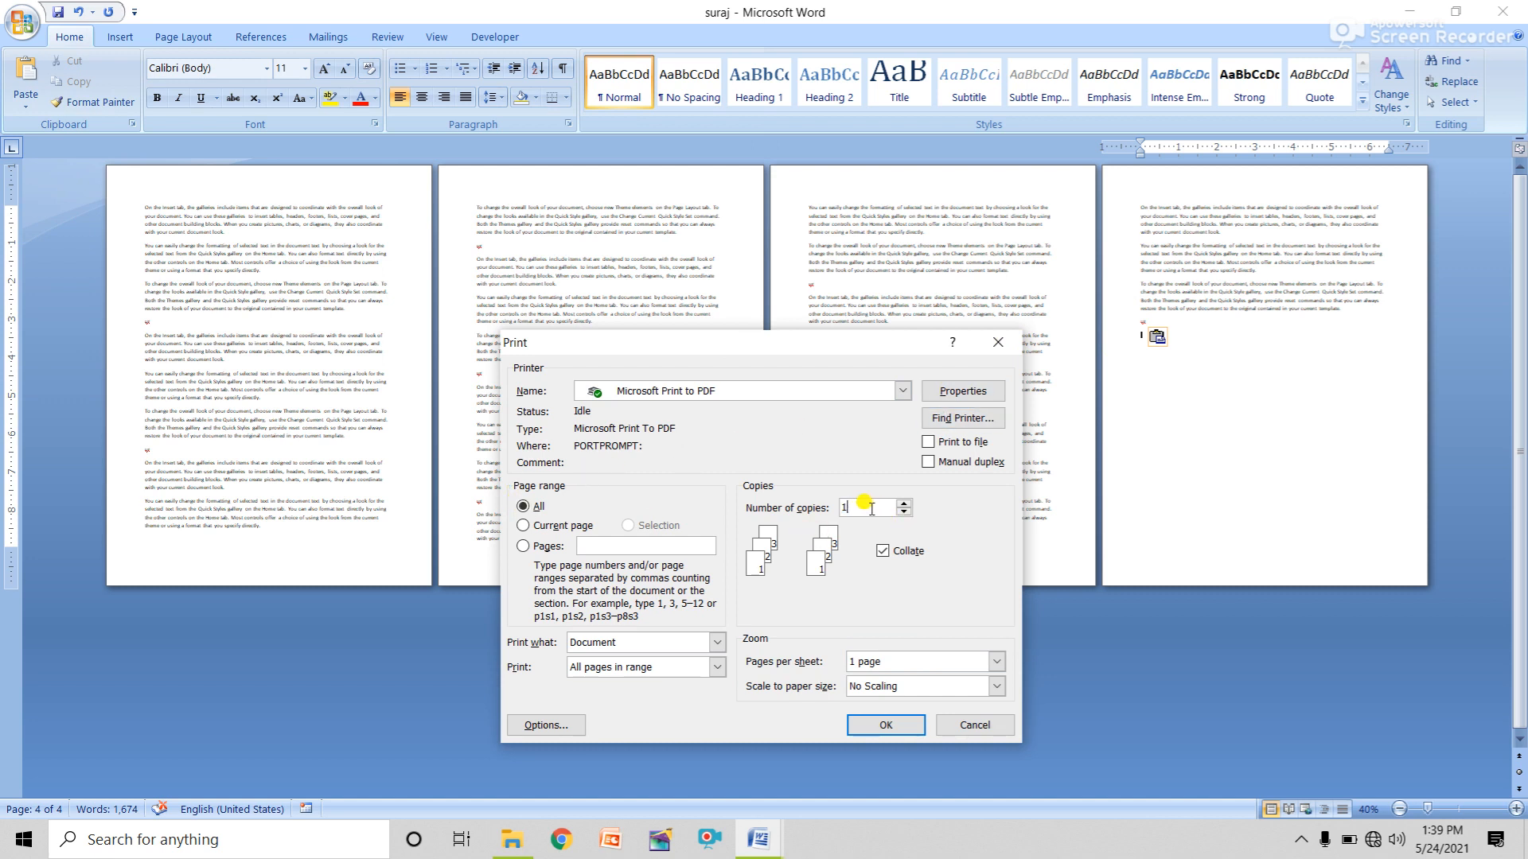
pyautogui.moveTo(871, 509); pyautogui.dragTo(854, 510)
pyautogui.click(523, 526)
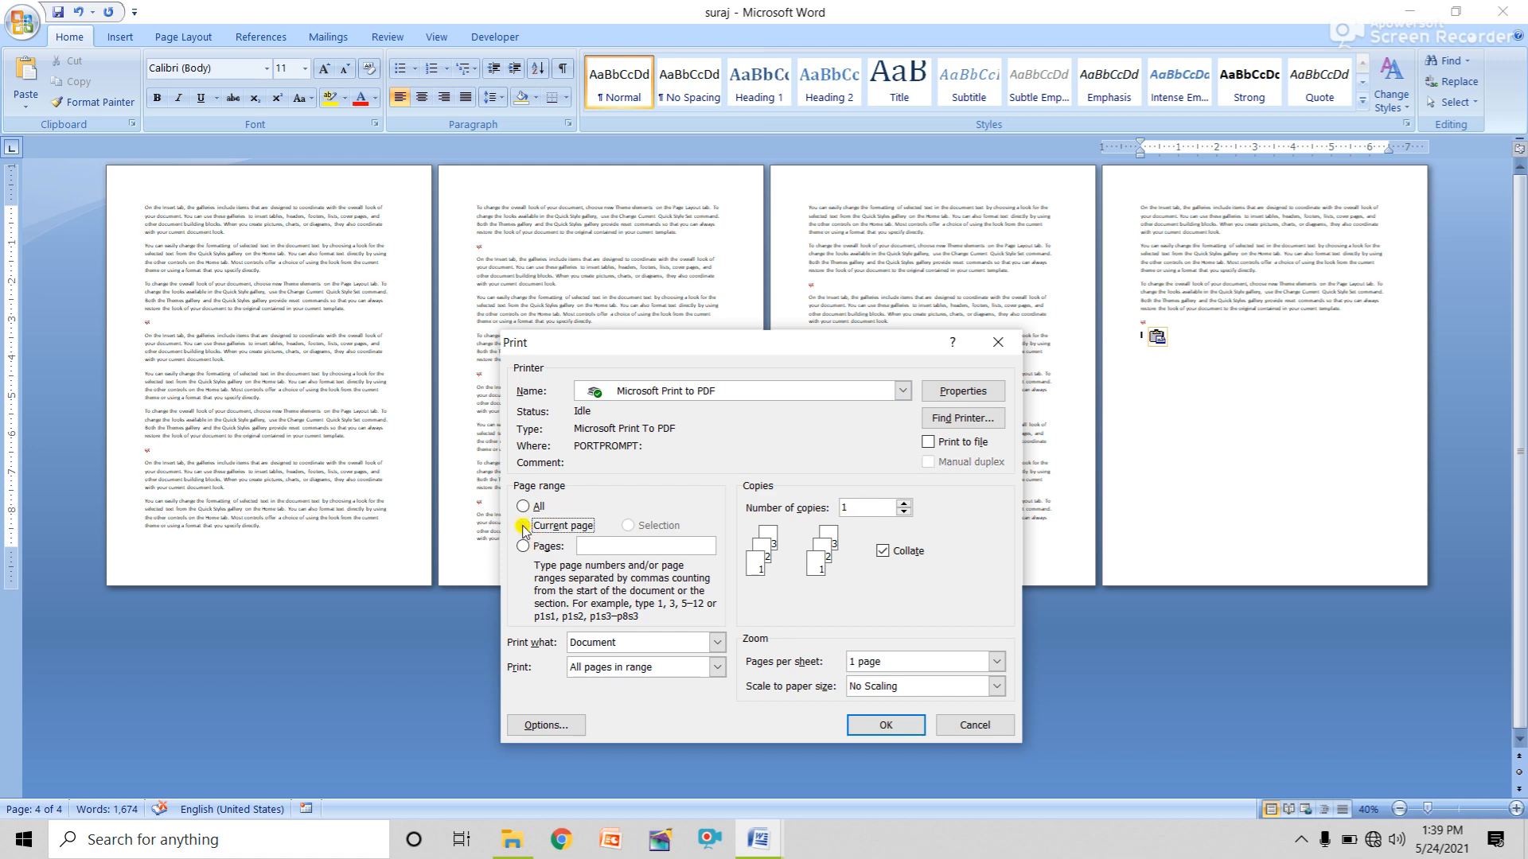
pyautogui.click(847, 505)
pyautogui.click(998, 343)
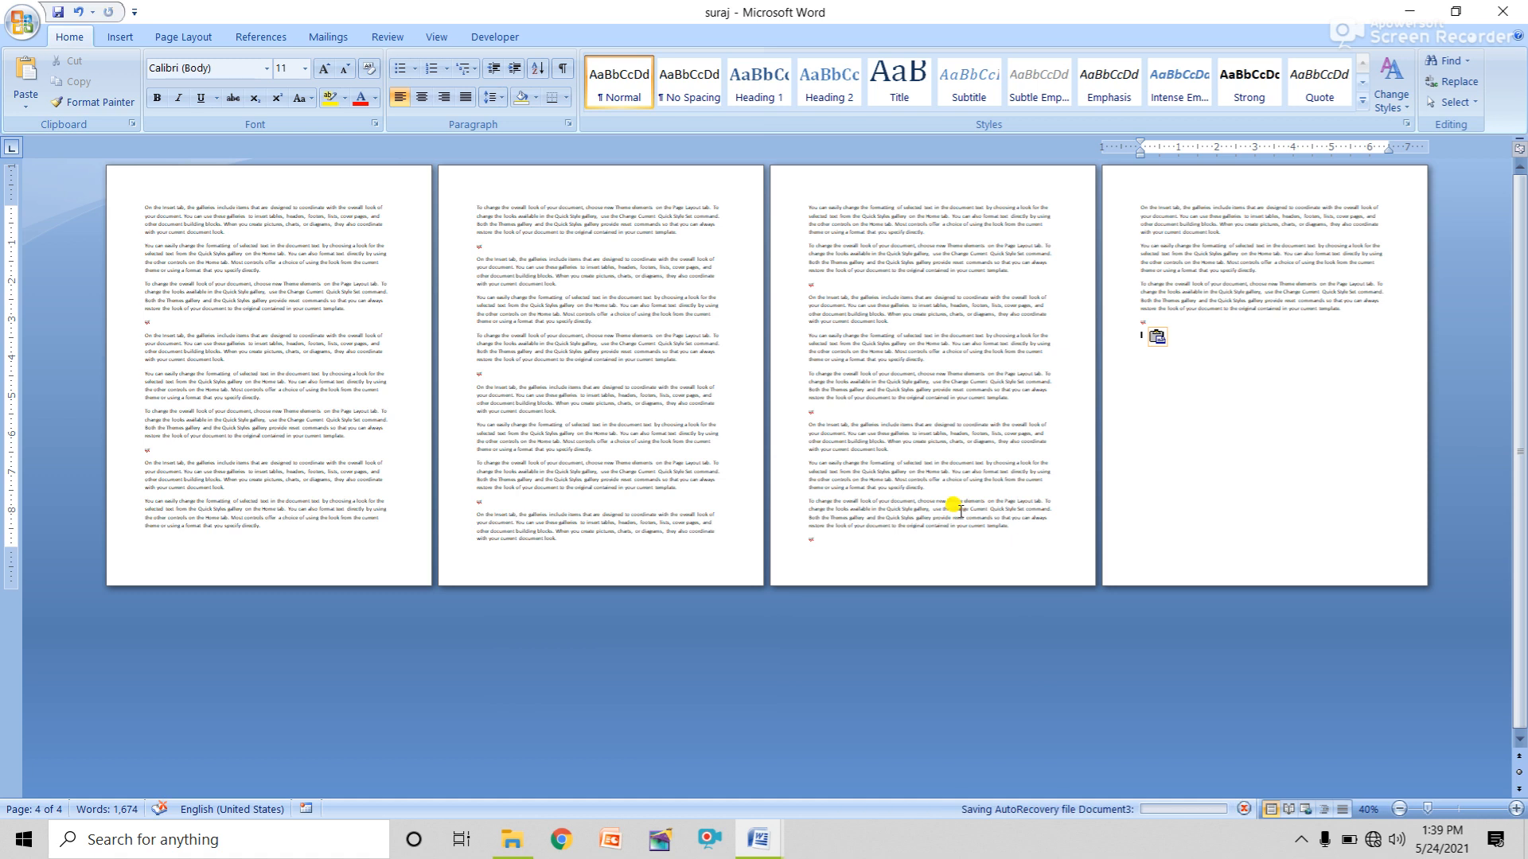
# Put the insertion point right after 'ur' at the top of the text and open the Office menu.
pyautogui.scroll(20, 1368, 249)
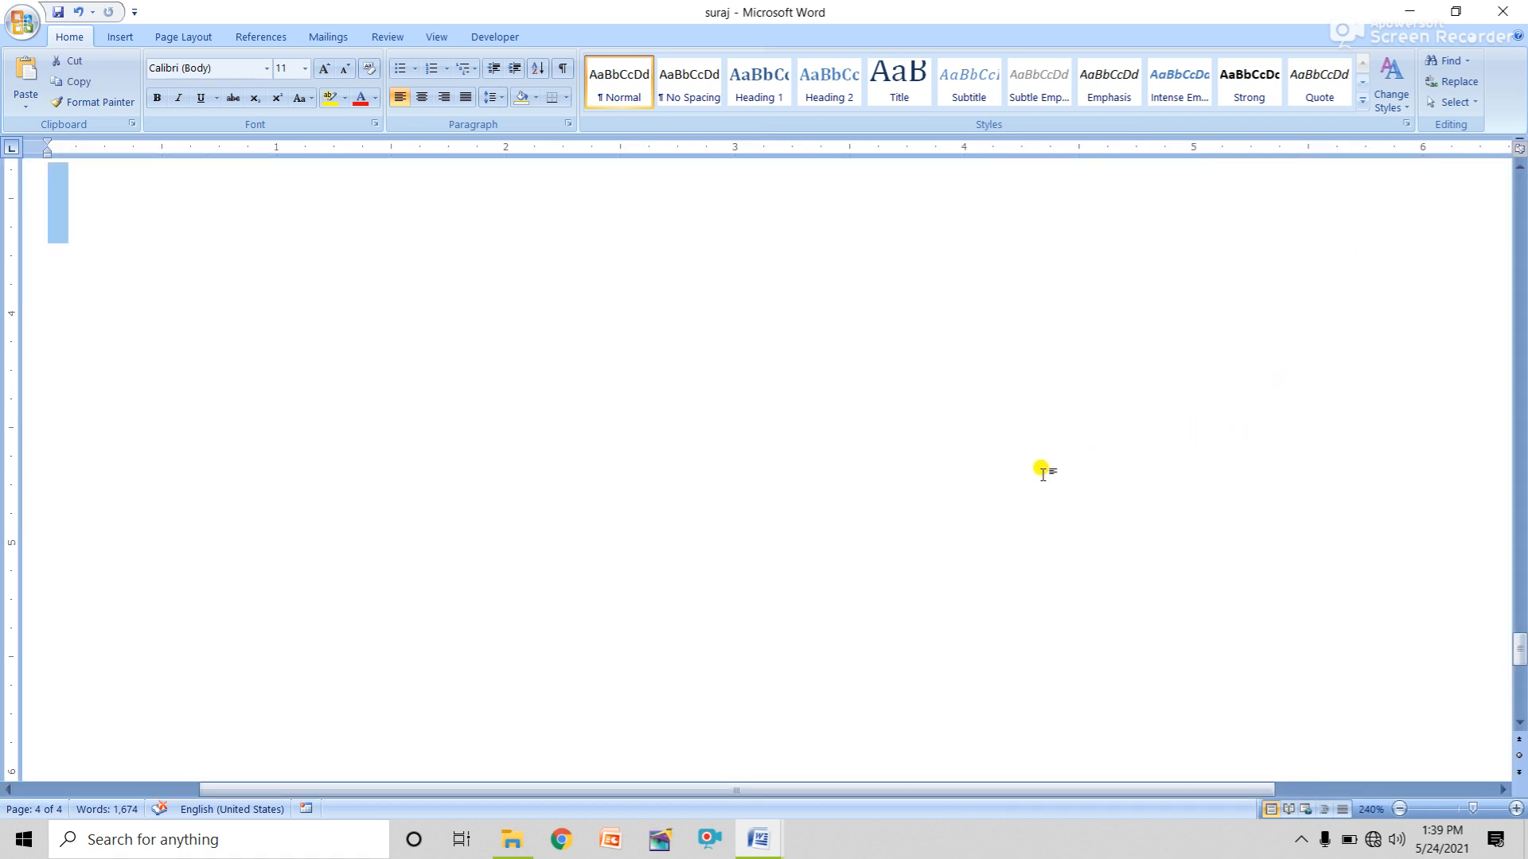
pyautogui.scroll(-10, 1043, 474)
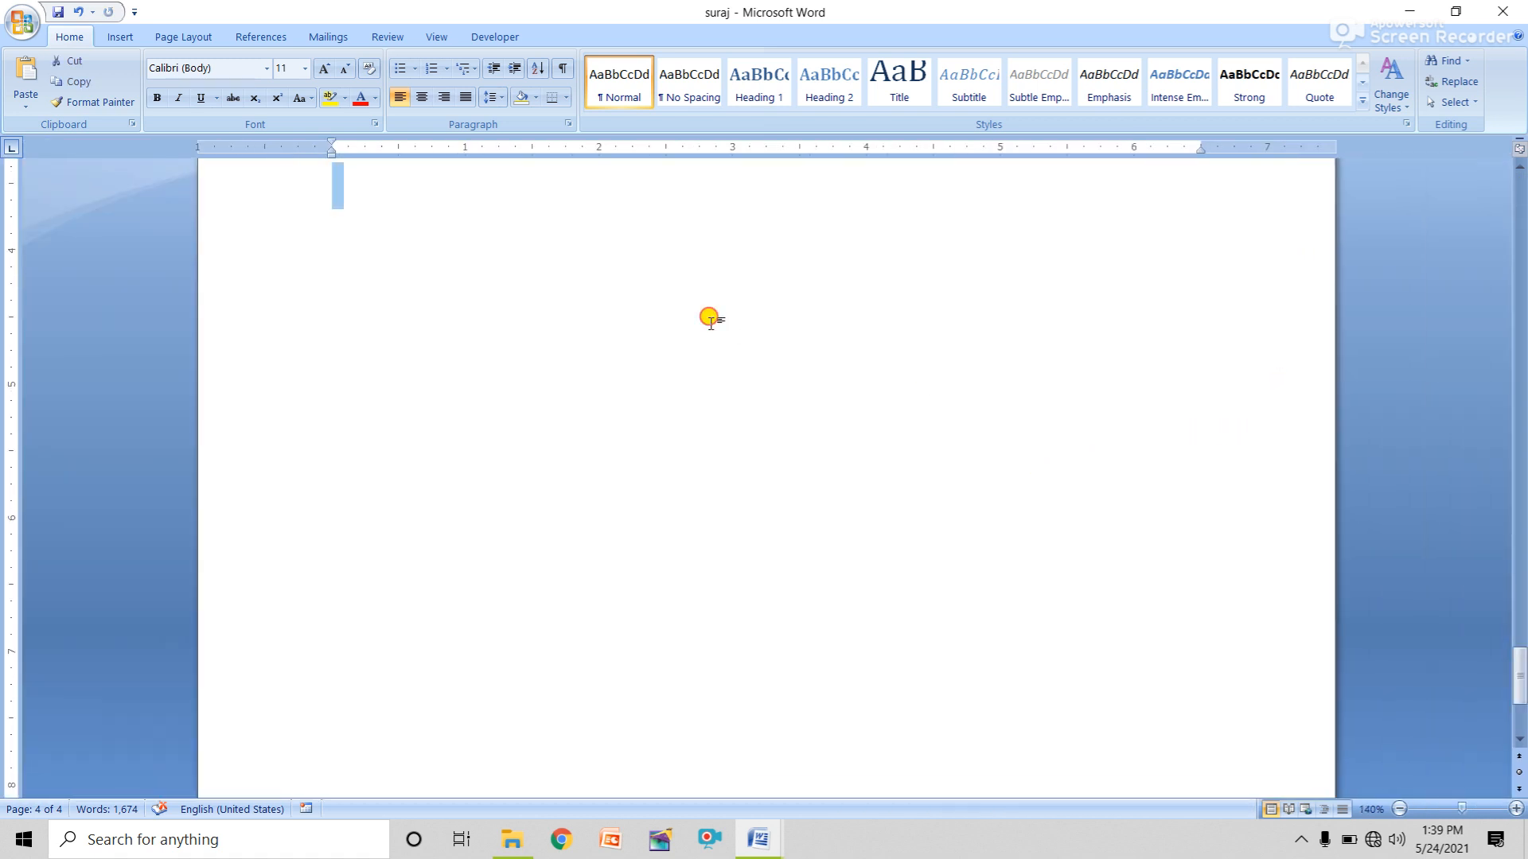
pyautogui.click(710, 318)
pyautogui.scroll(5, 692, 375)
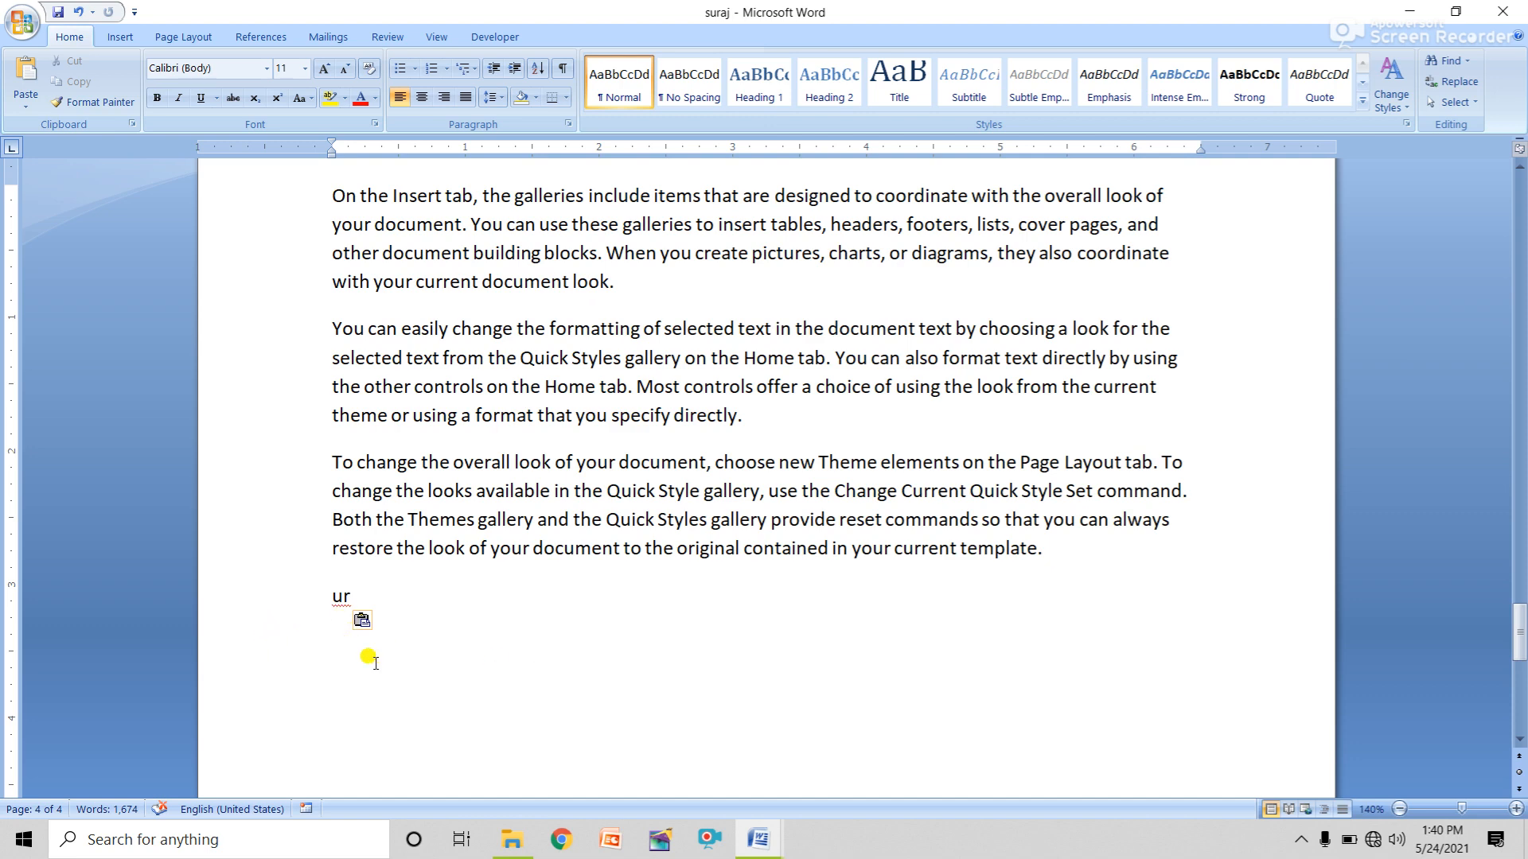
pyautogui.scroll(14, 393, 631)
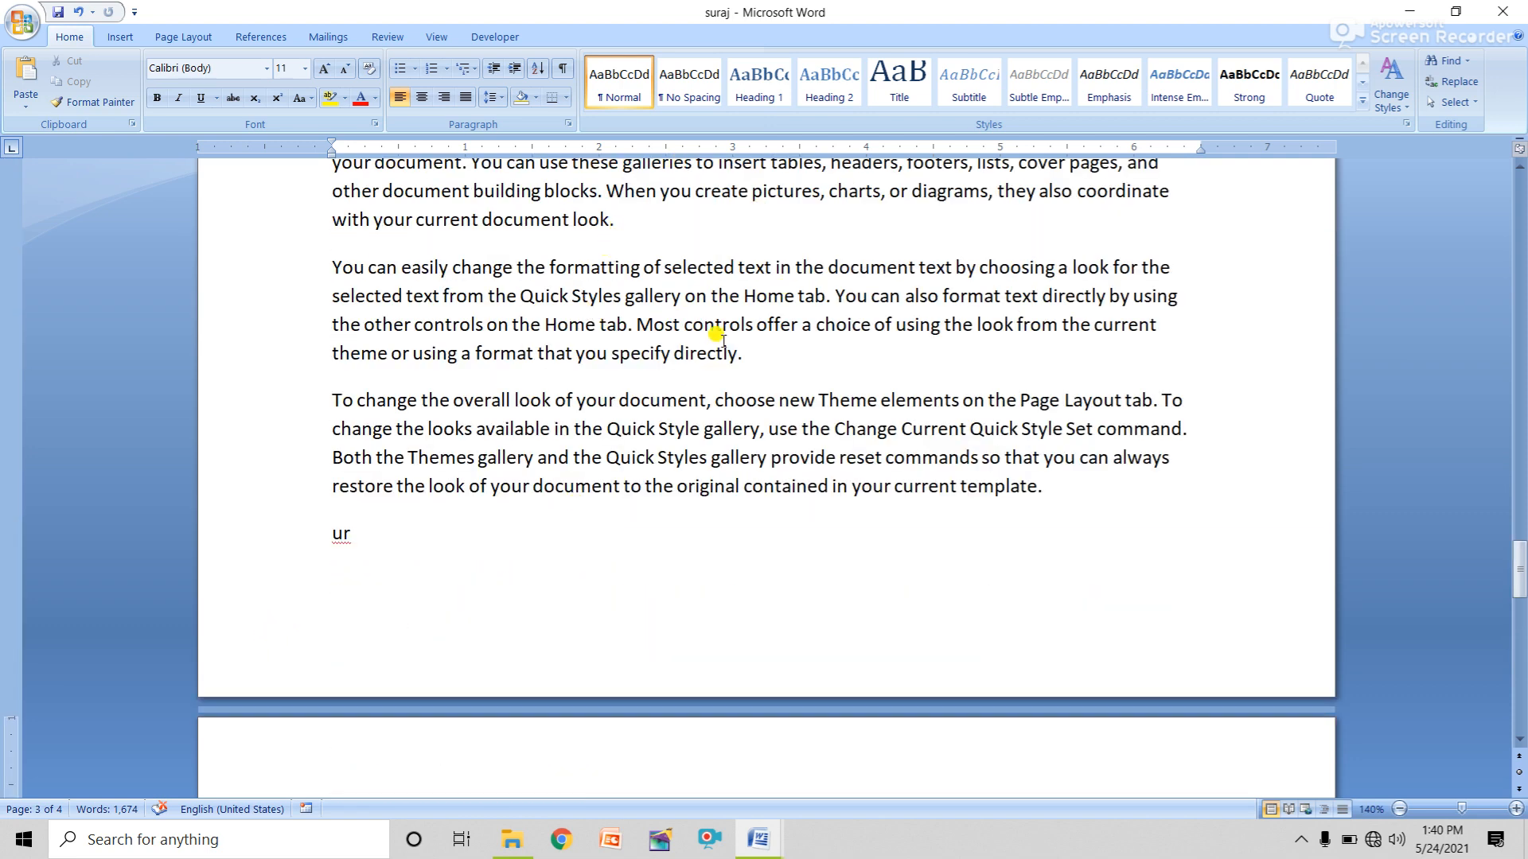
pyautogui.scroll(8, 672, 478)
pyautogui.scroll(6, 673, 460)
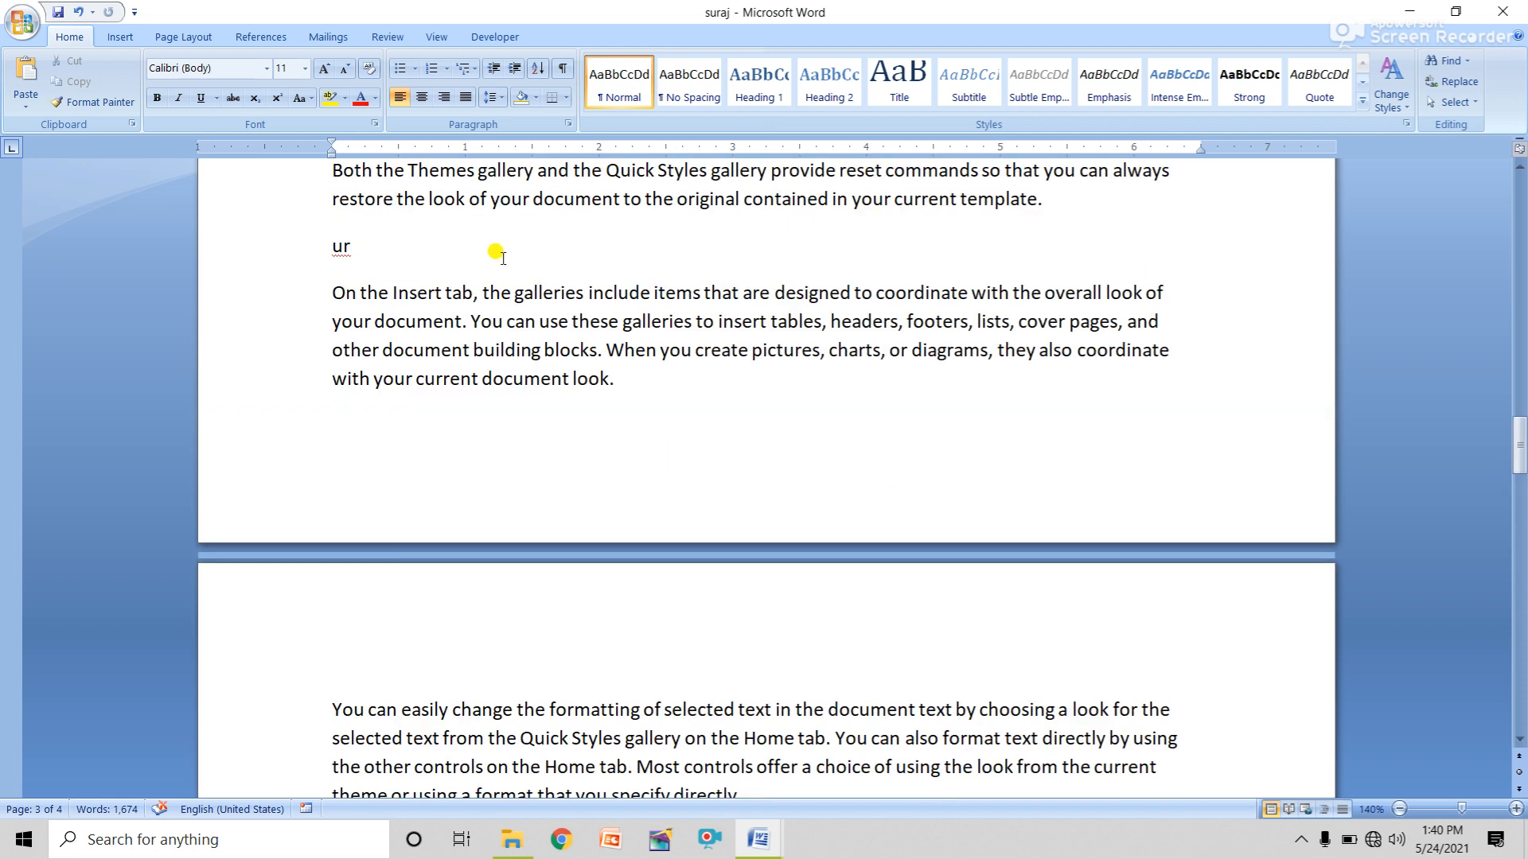
pyautogui.click(367, 245)
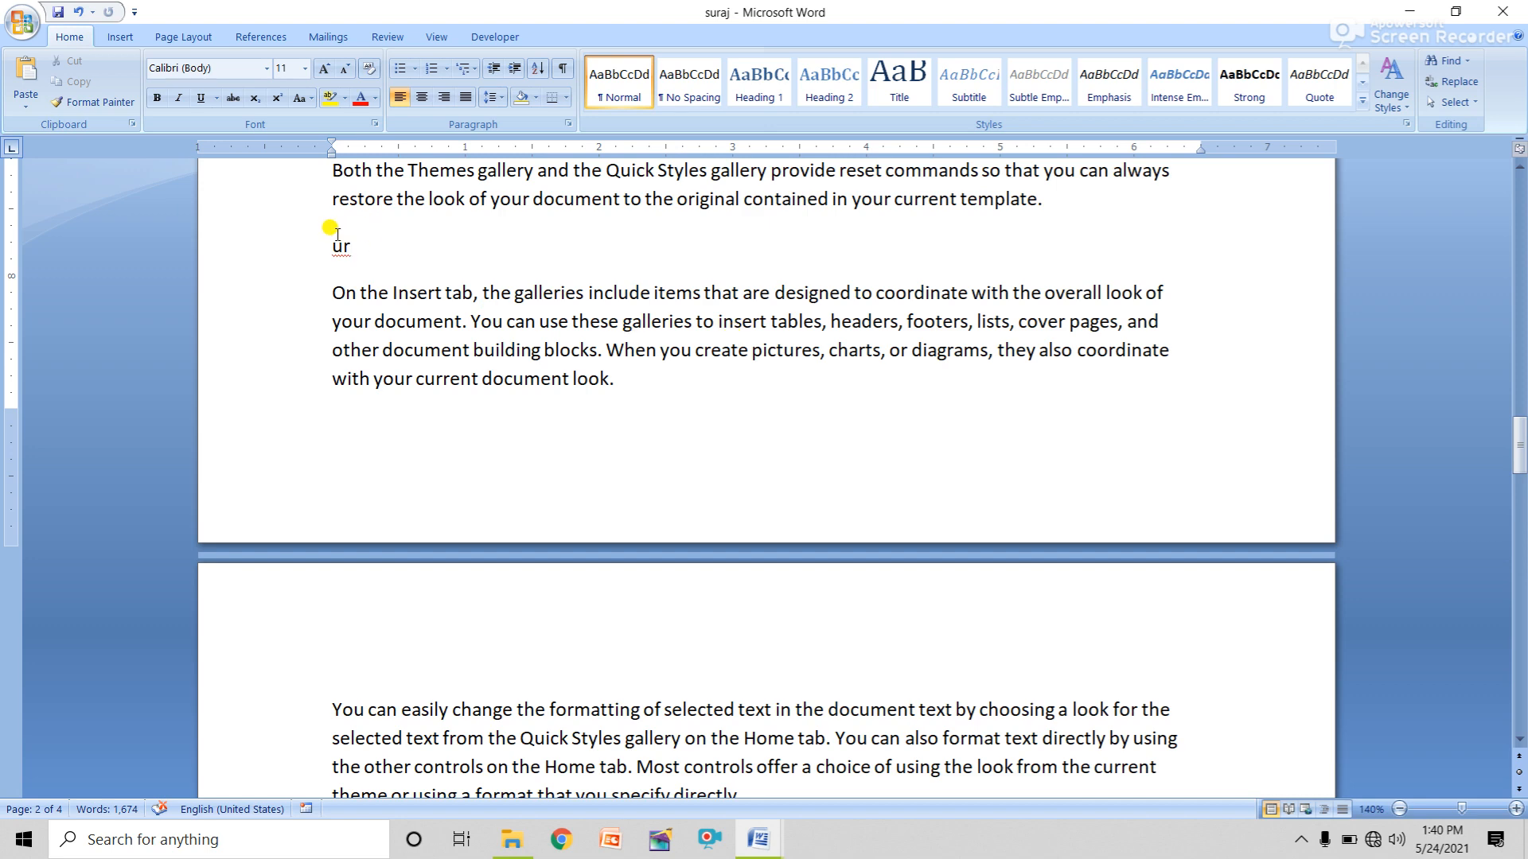
pyautogui.click(25, 26)
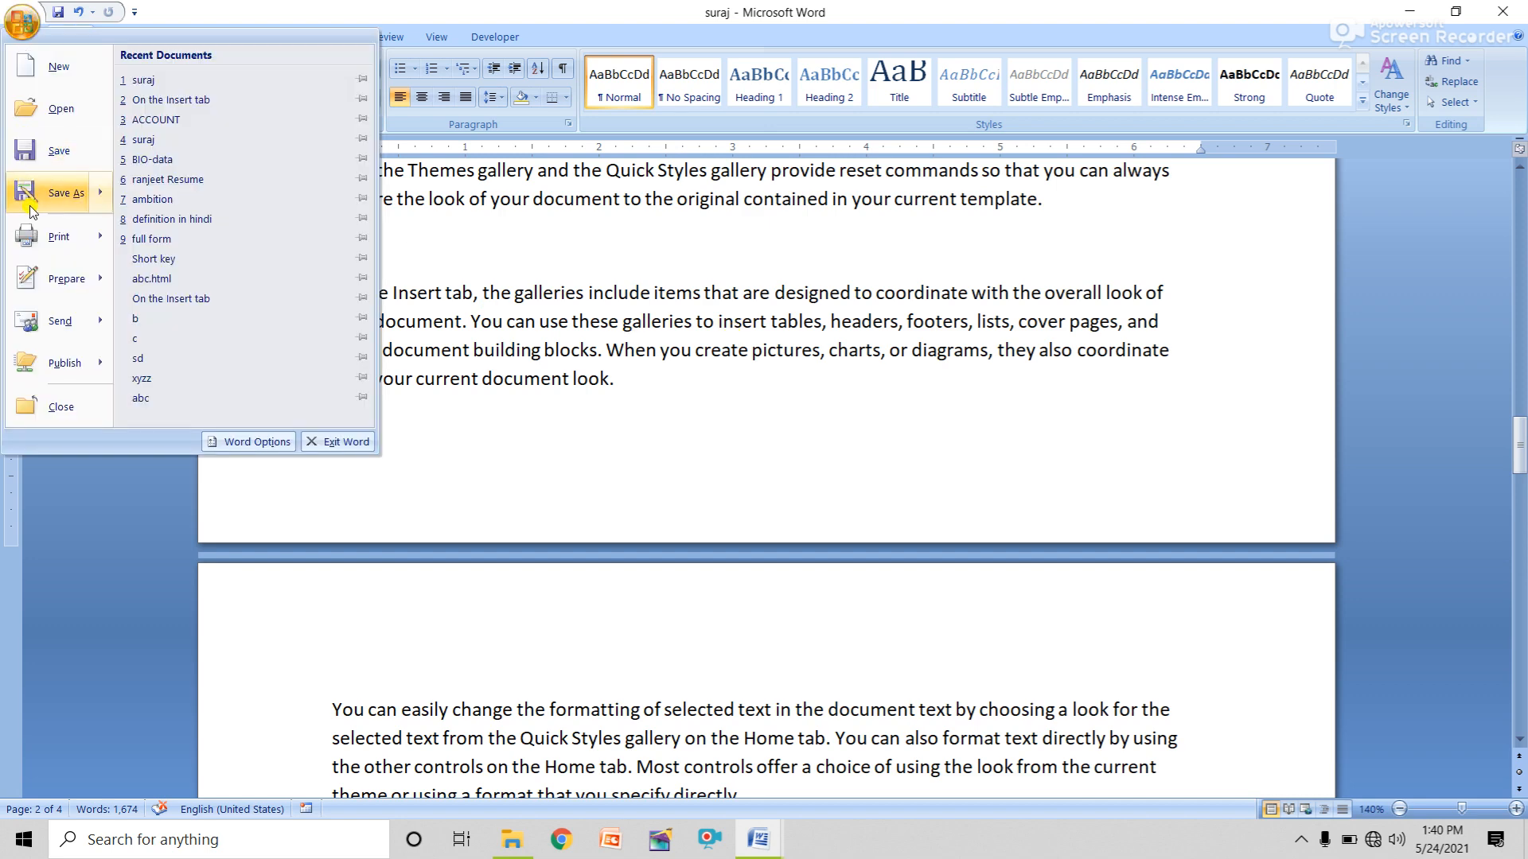
# Try Current page and then Pages as the print range, then cancel printing.
pyautogui.click(48, 283)
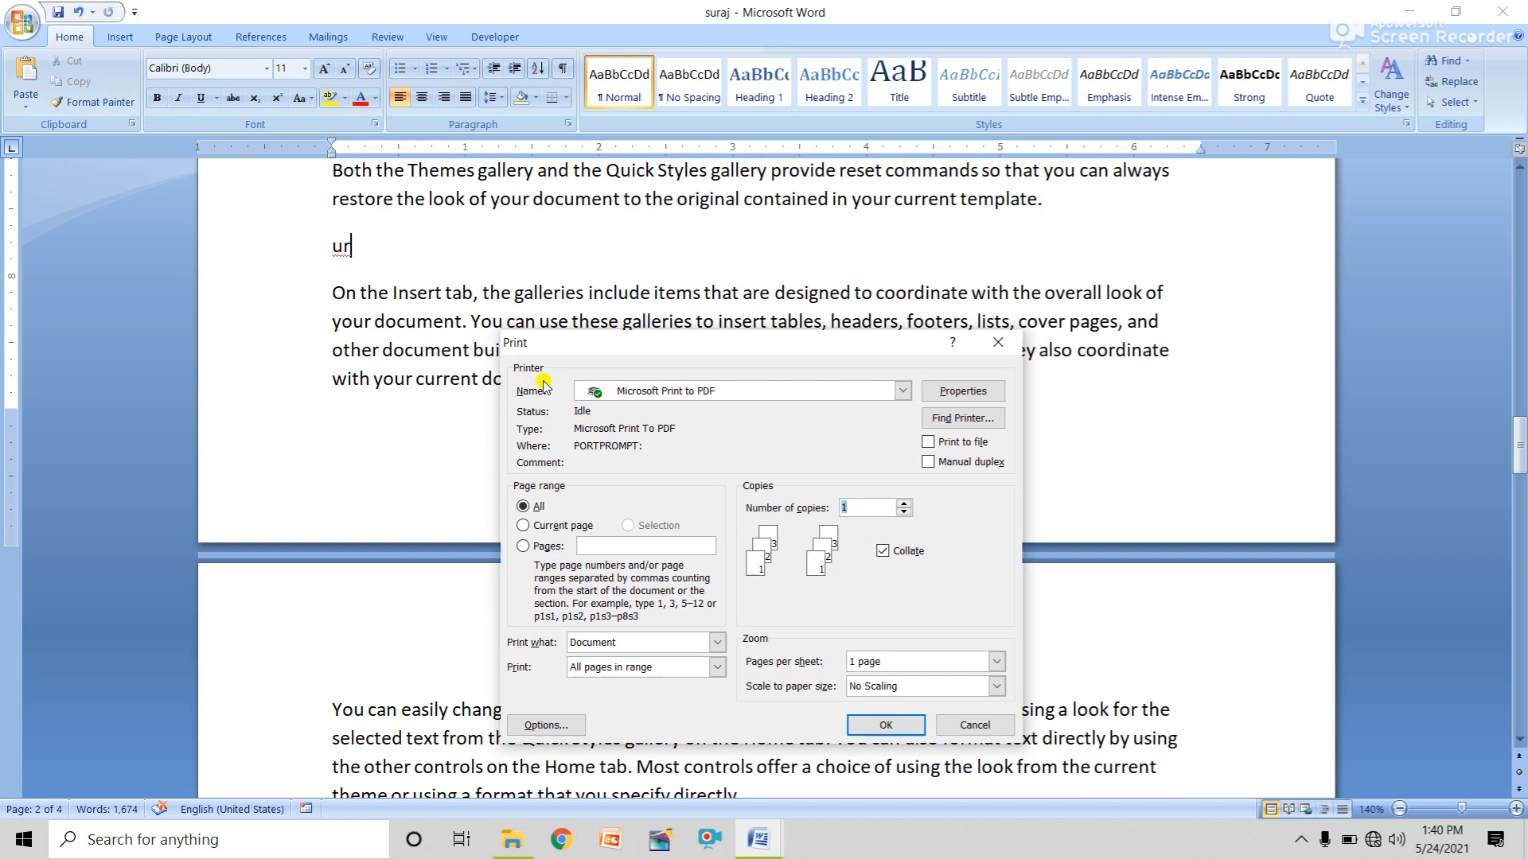
pyautogui.click(560, 526)
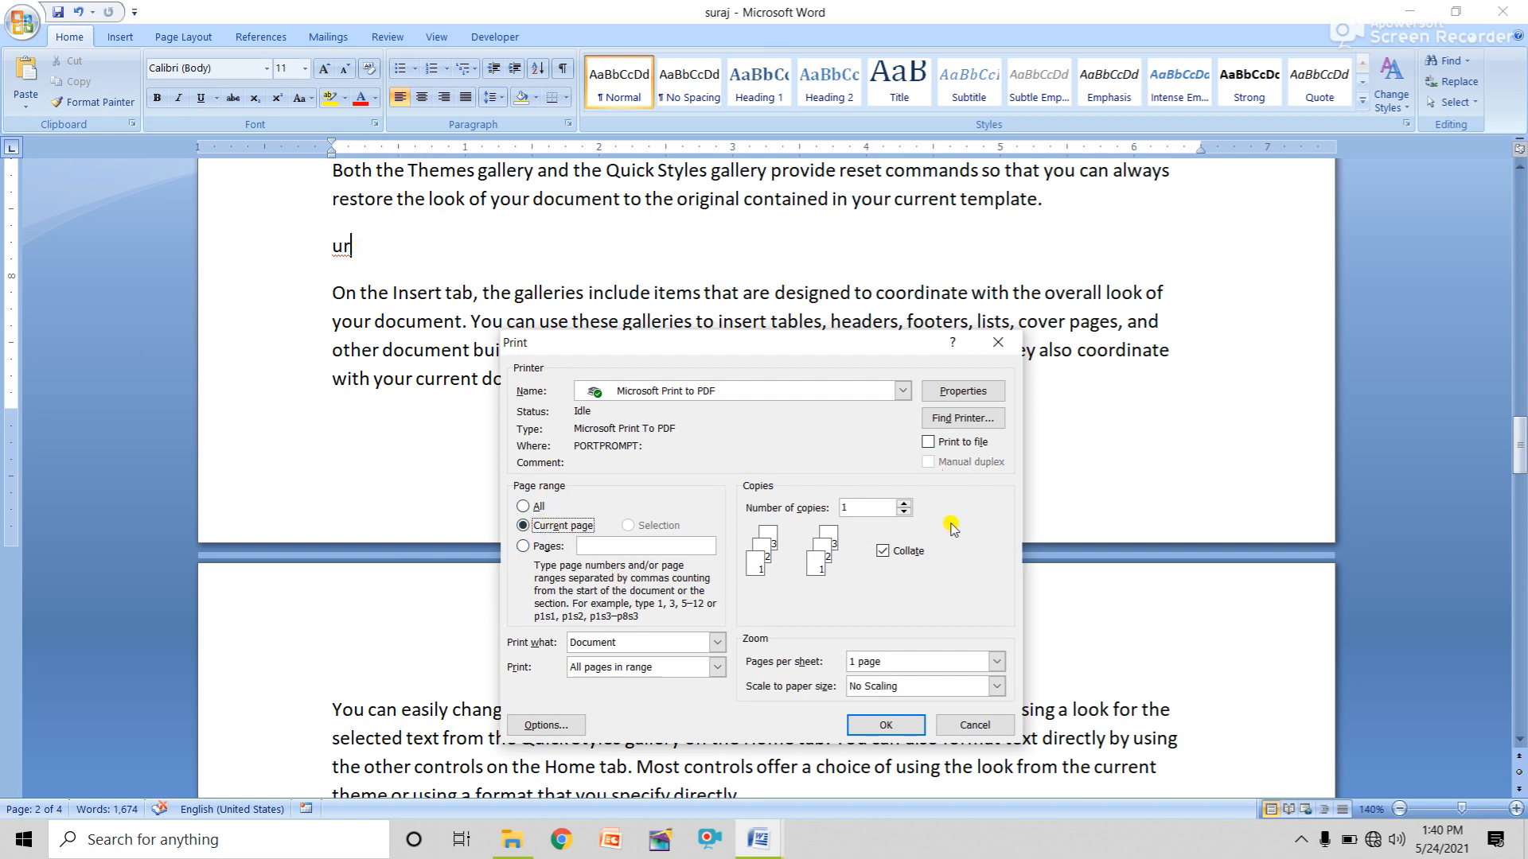
pyautogui.click(866, 505)
pyautogui.click(523, 549)
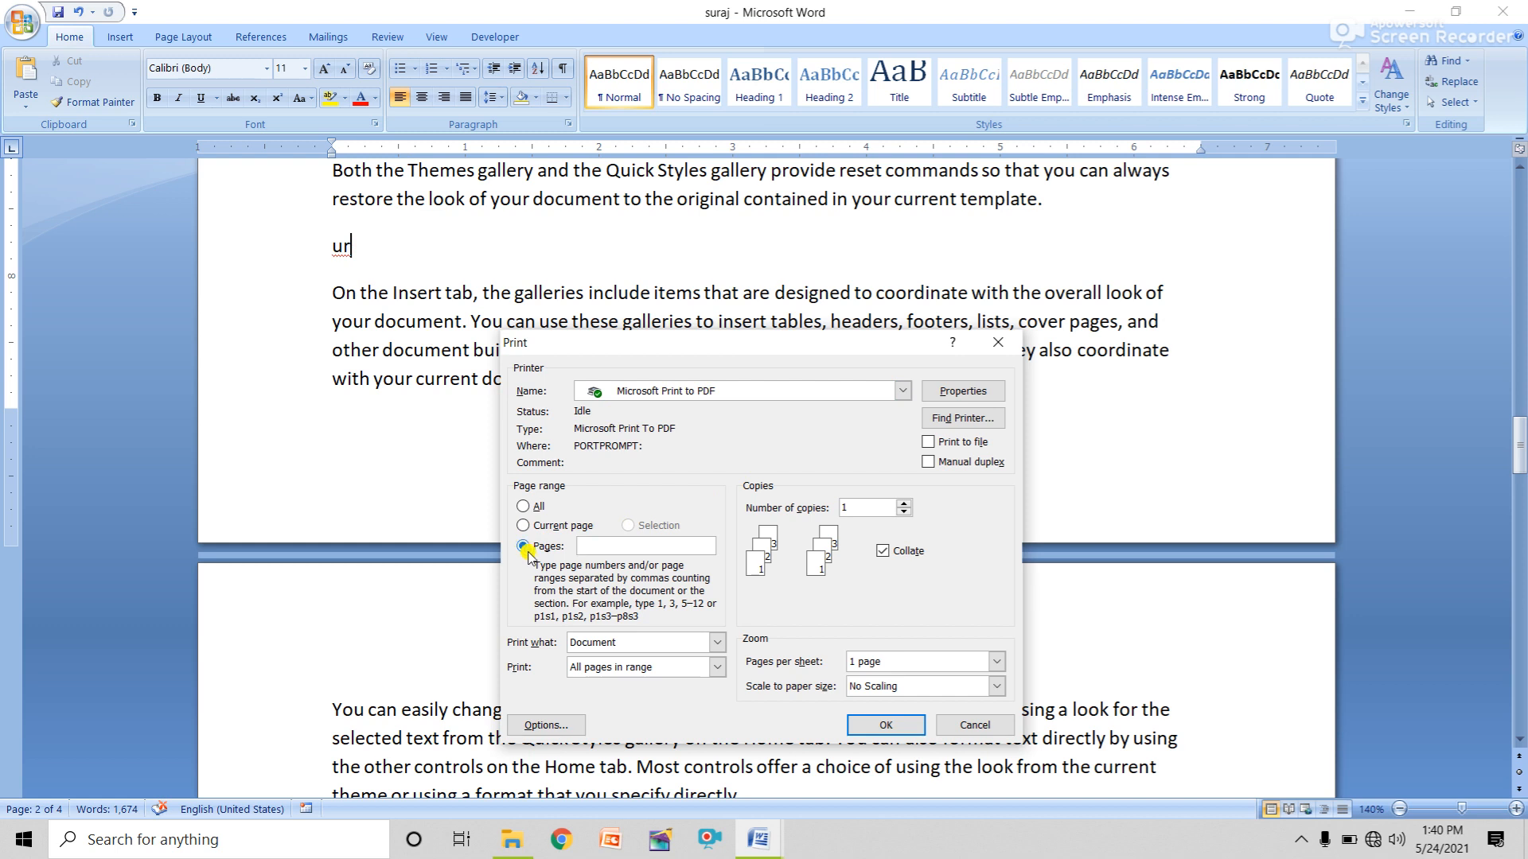
pyautogui.click(964, 724)
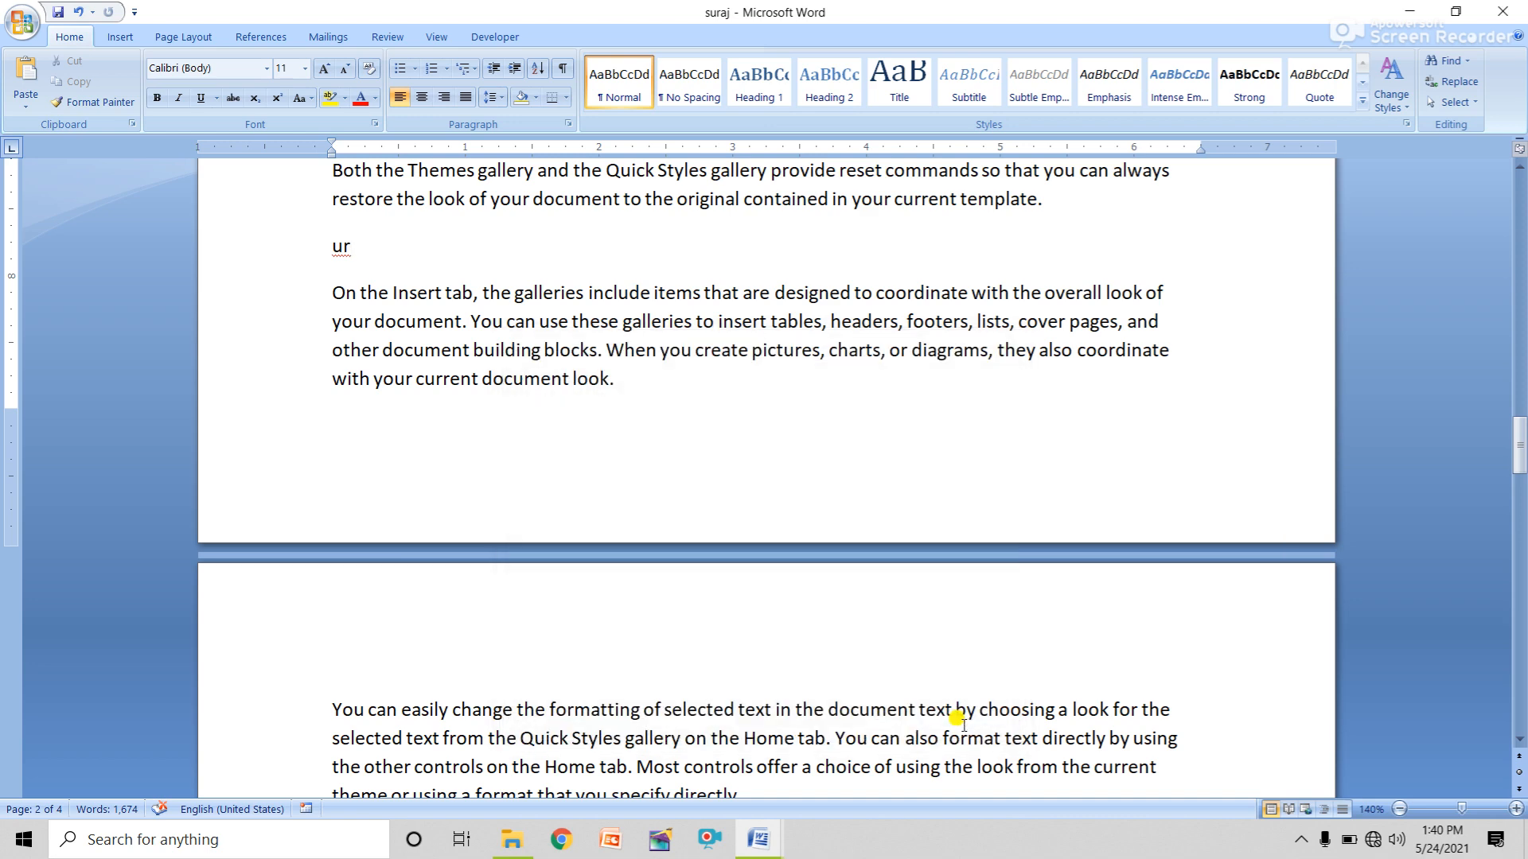
pyautogui.keyDown('ctrl'); pyautogui.scroll(-9, 963, 724); pyautogui.keyUp('ctrl')
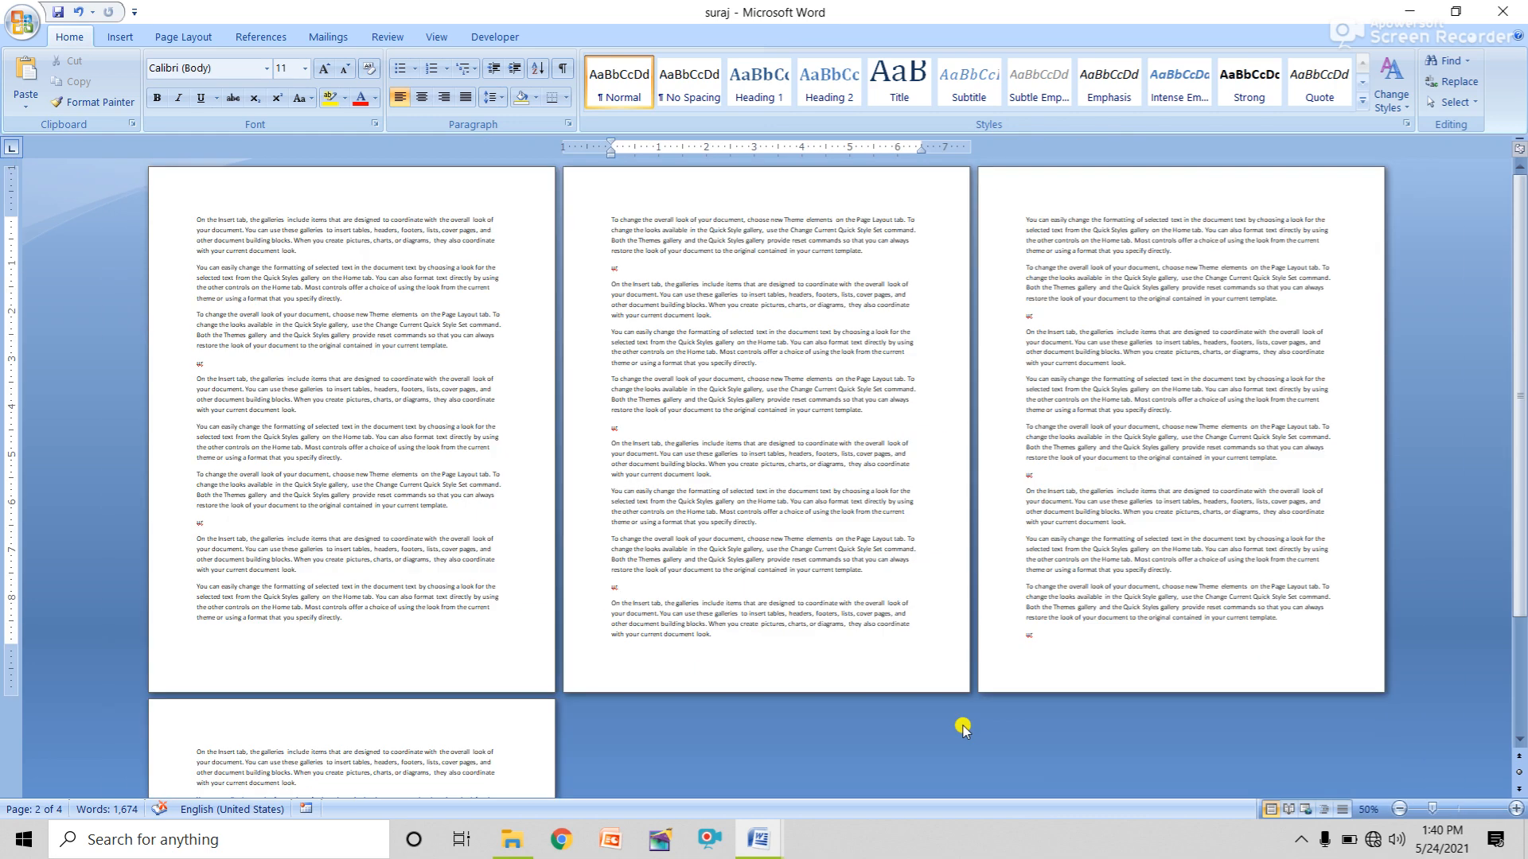
pyautogui.keyDown('ctrl'); pyautogui.scroll(-1, 963, 728); pyautogui.keyUp('ctrl')
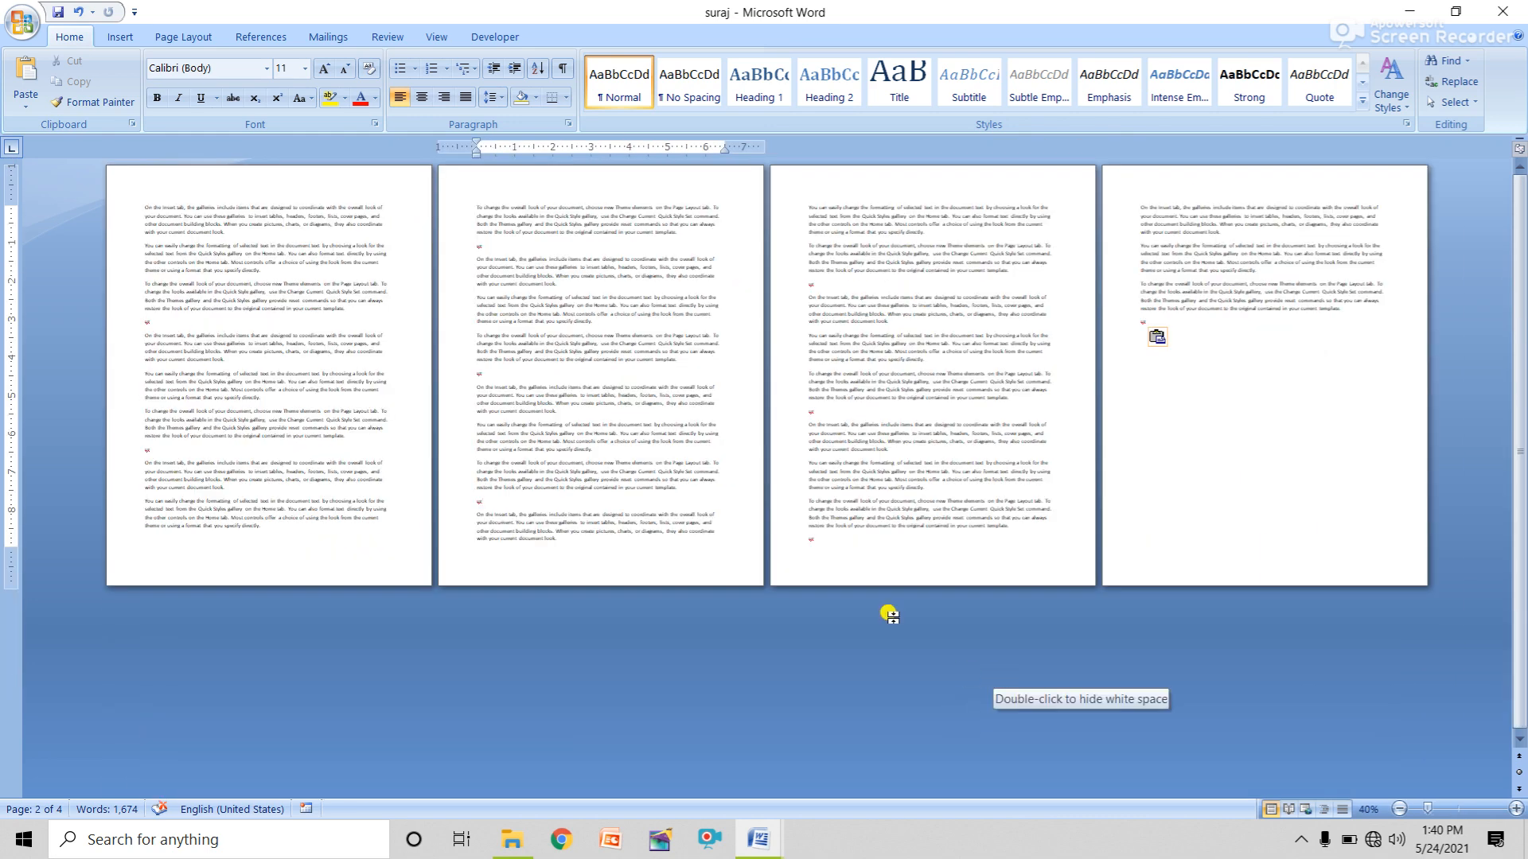
pyautogui.click(22, 21)
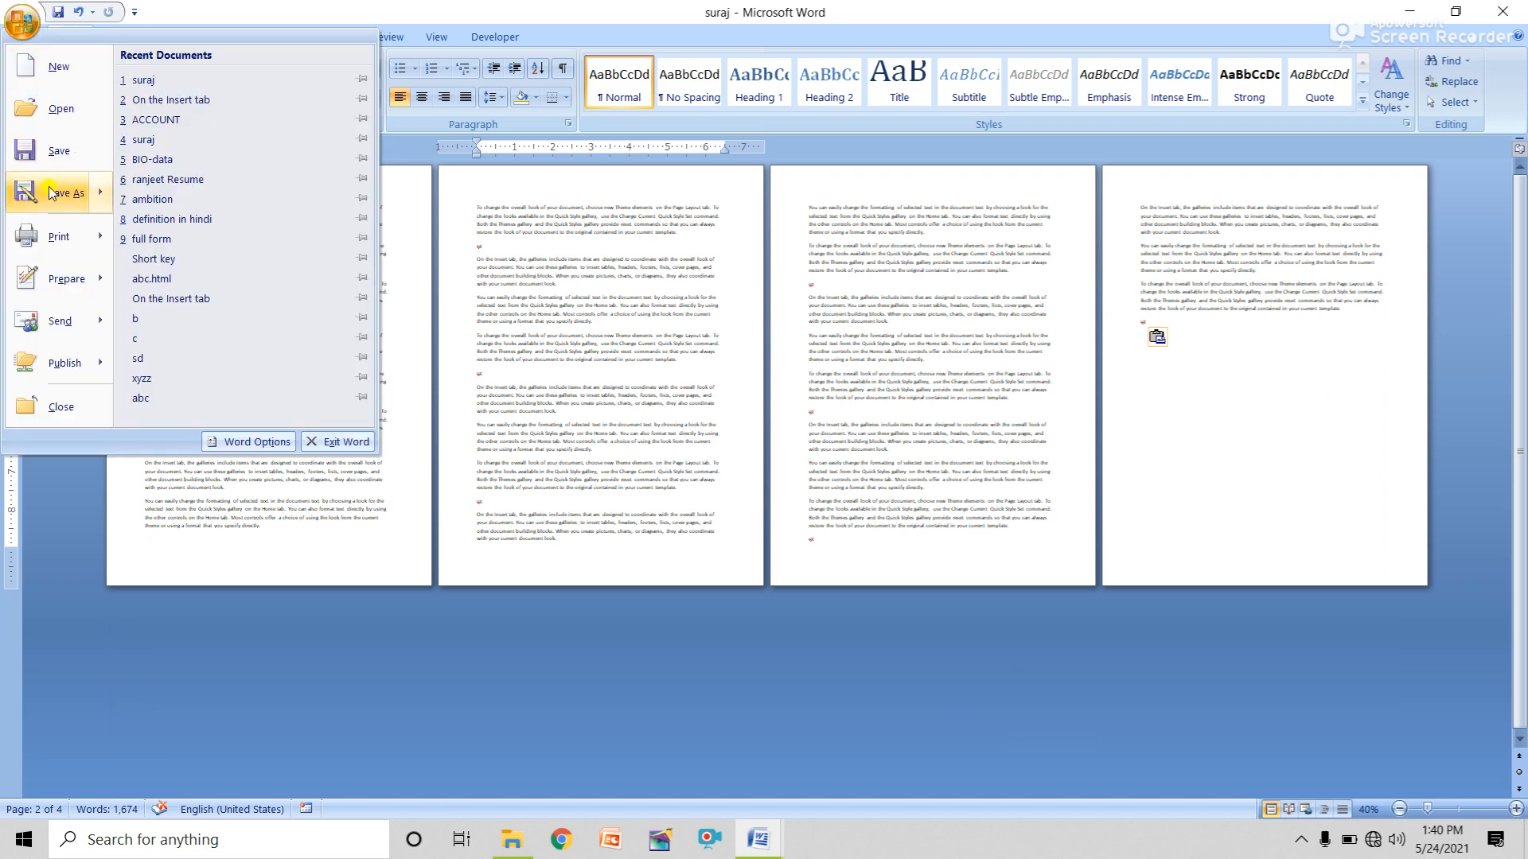
pyautogui.click(59, 236)
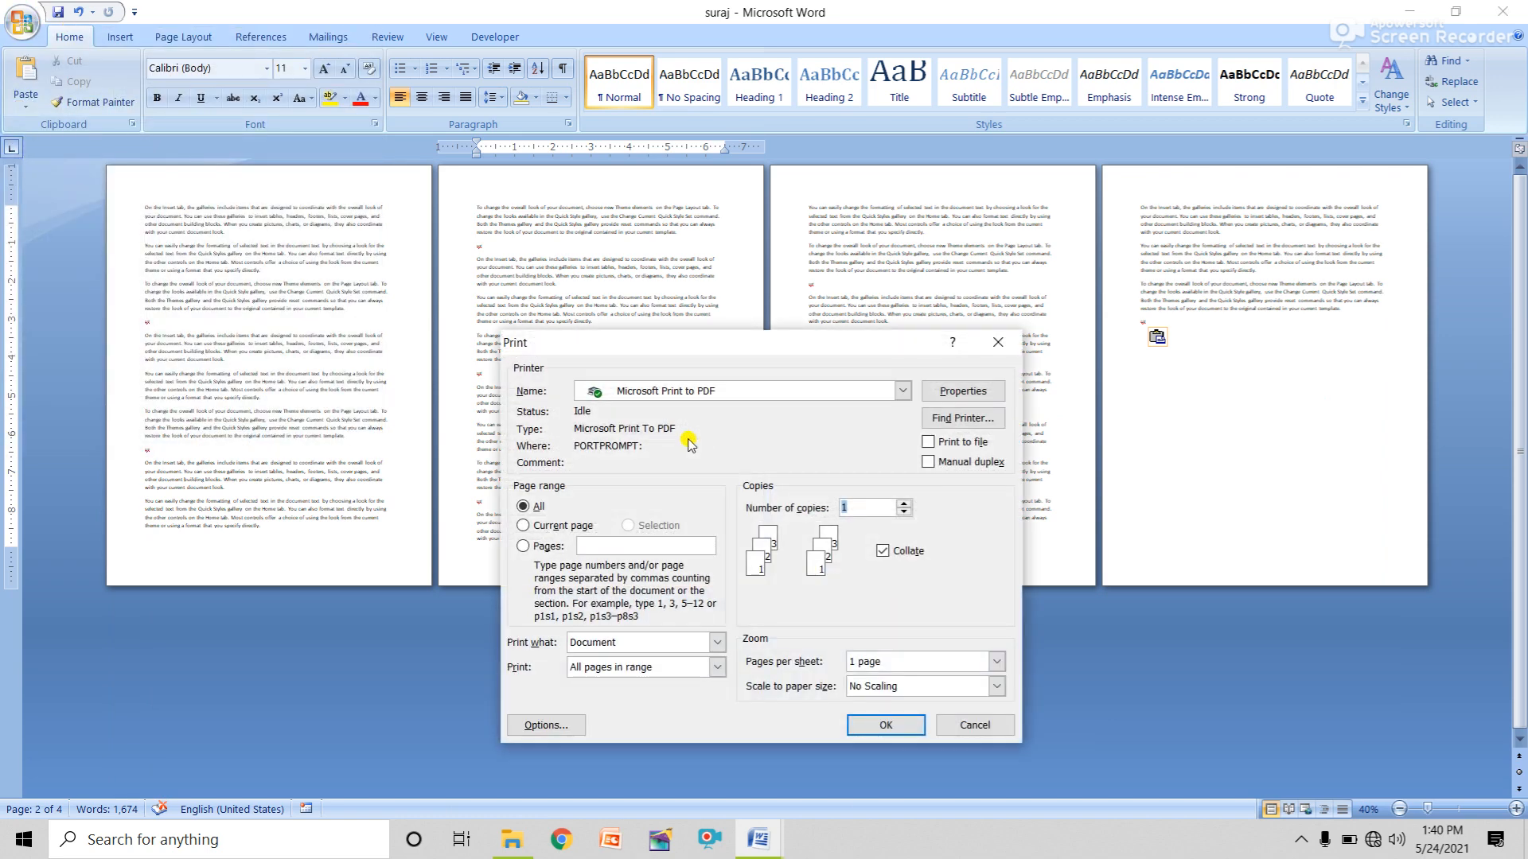
pyautogui.click(548, 547)
pyautogui.write('1')
pyautogui.press('BackSpace')
pyautogui.click(540, 548)
pyautogui.write('2,3')
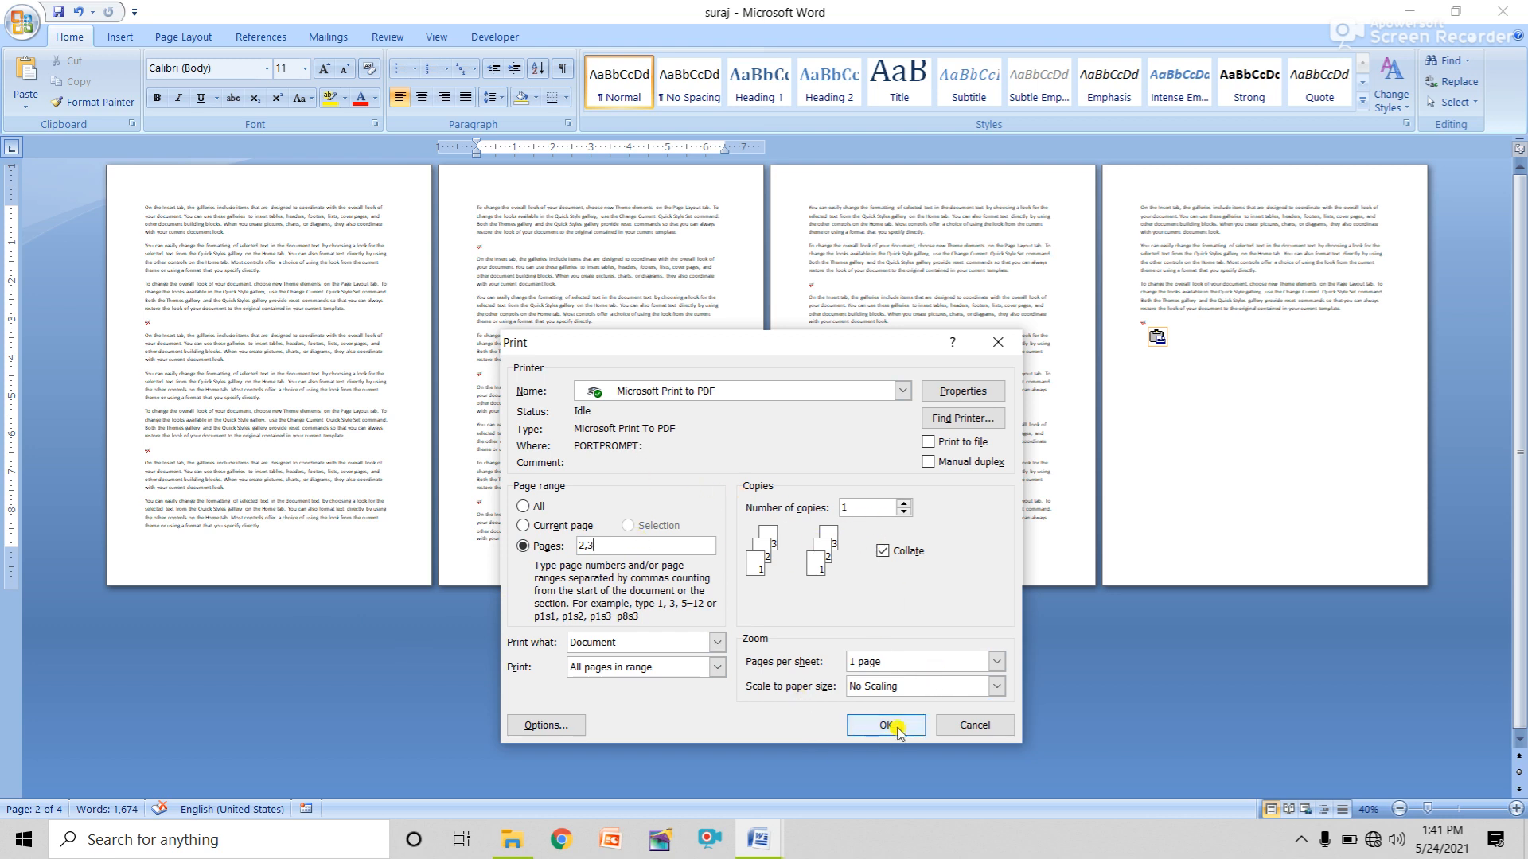
pyautogui.click(975, 724)
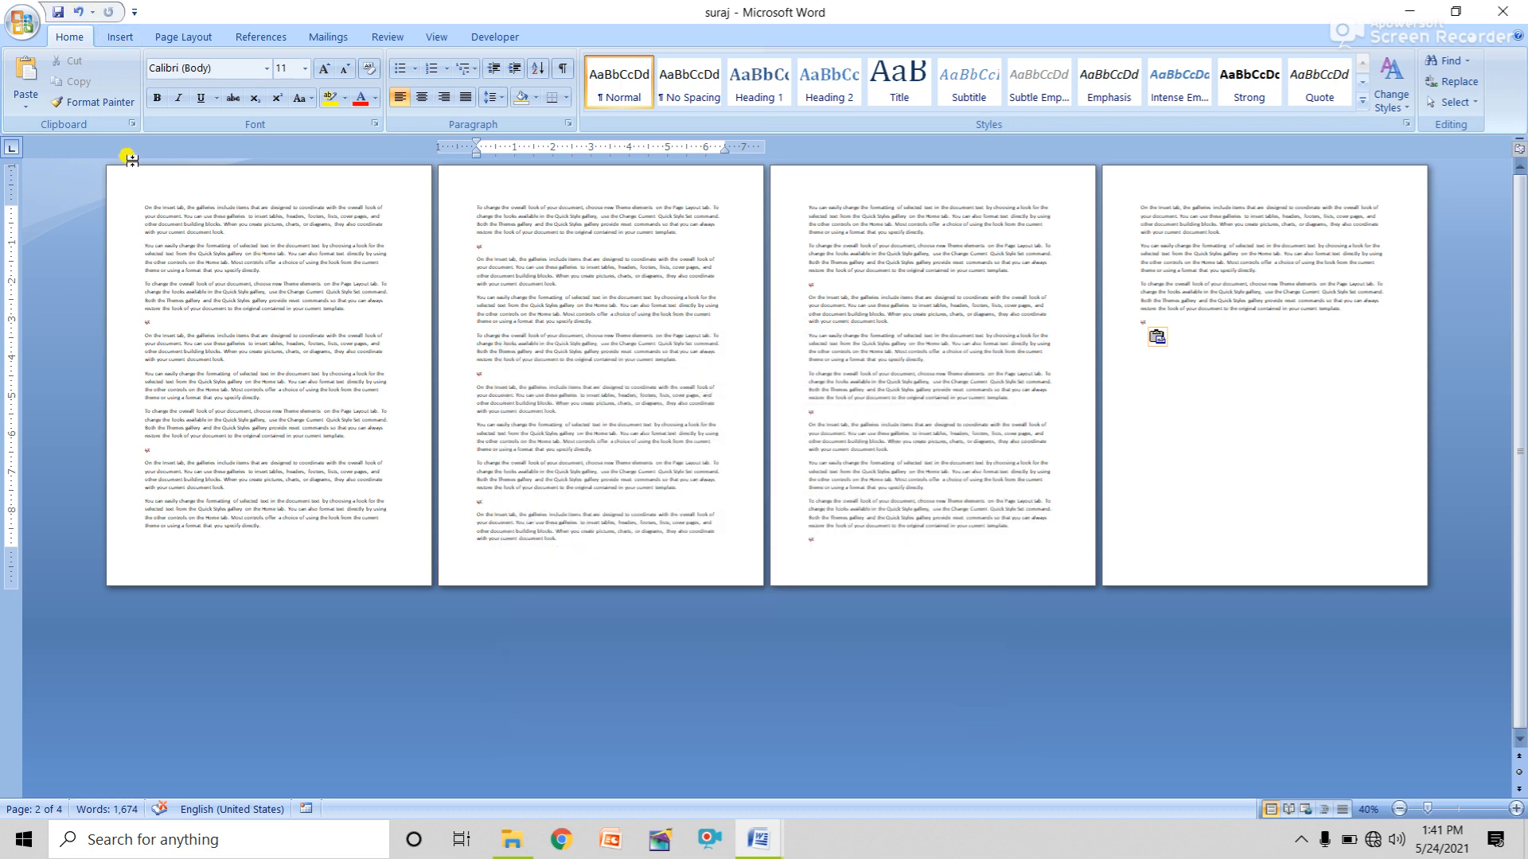
# Open the Print dialog with Ctrl+P and inspect the All pages in range choices without changing them.
pyautogui.click(22, 21)
pyautogui.click(667, 497)
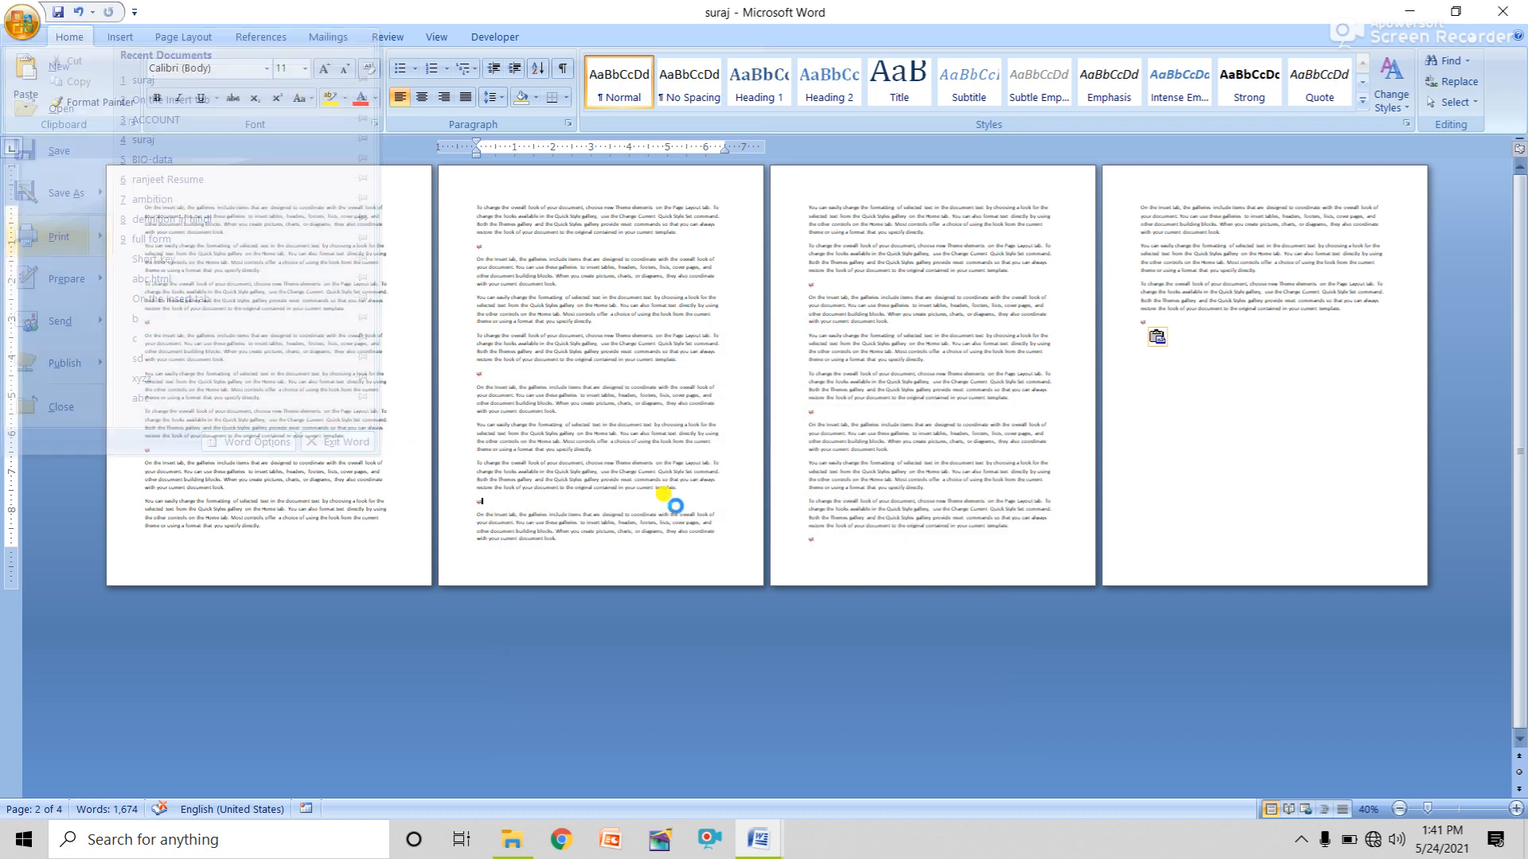
pyautogui.hotkey('ctrl', 'p')
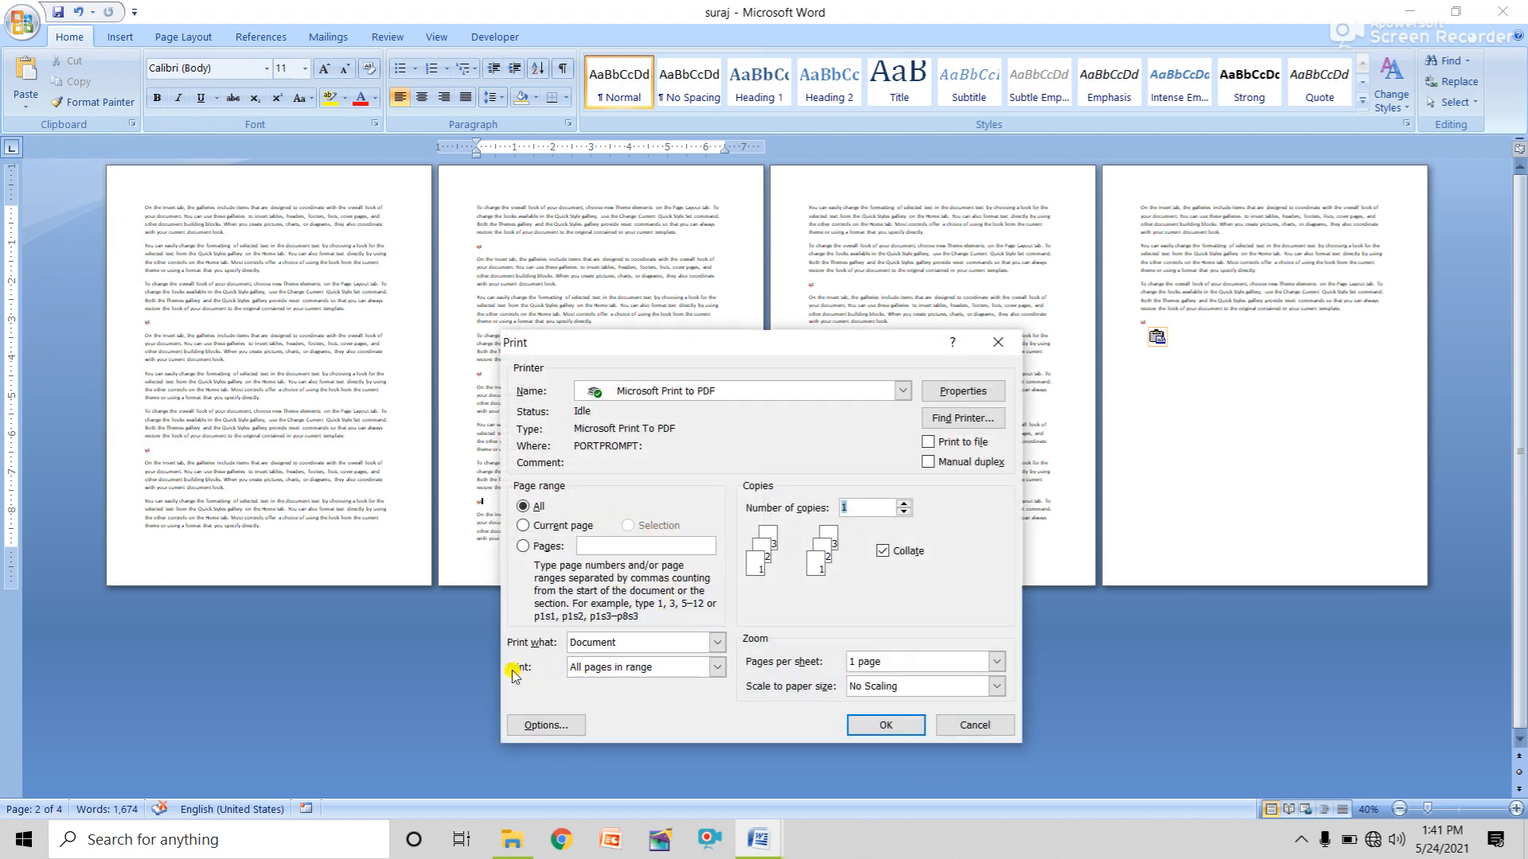
pyautogui.click(633, 668)
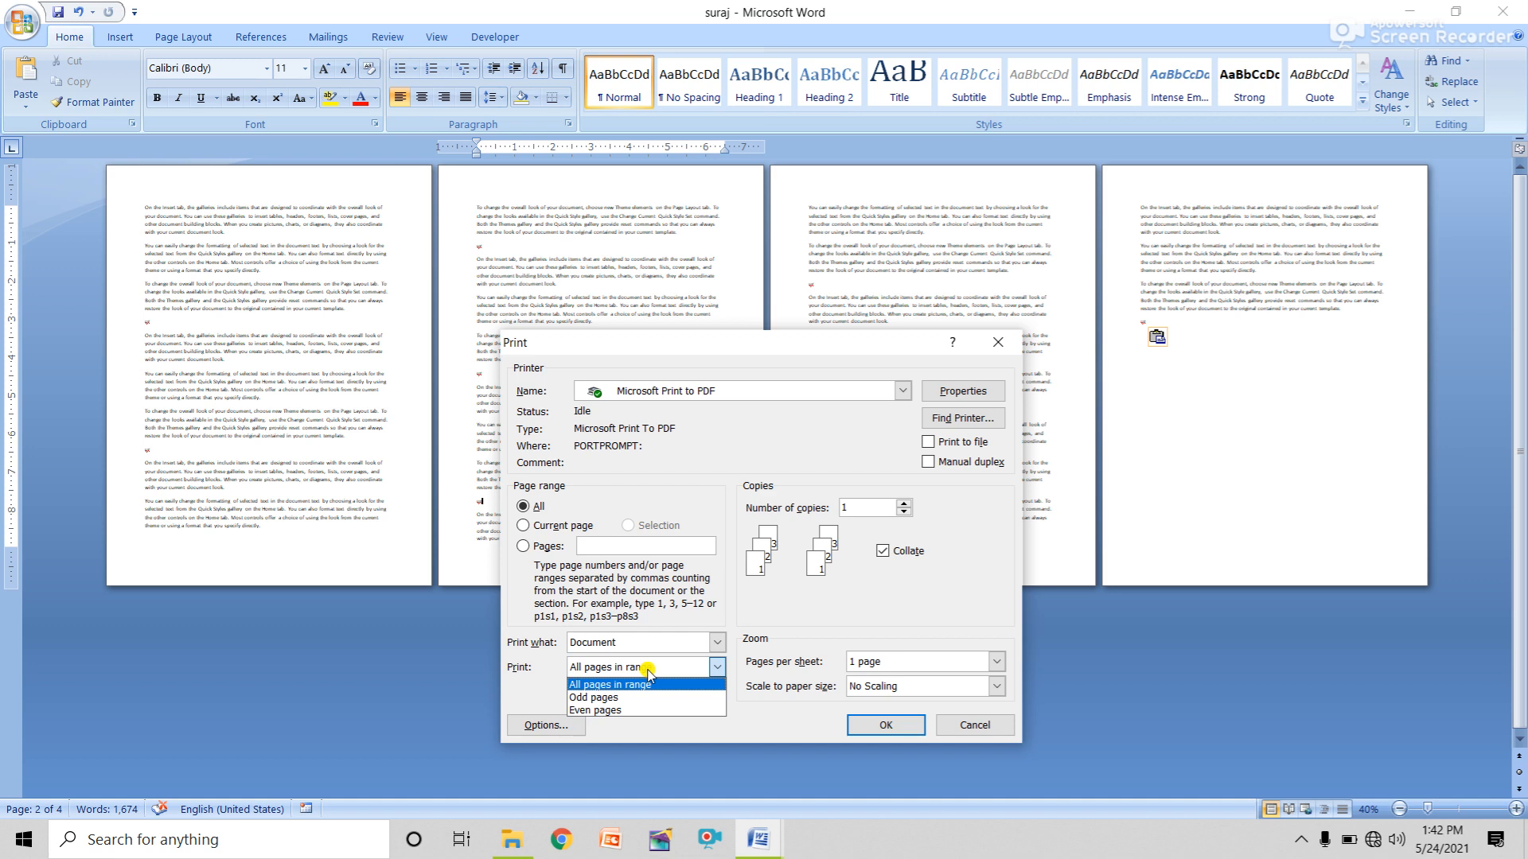
pyautogui.click(857, 350)
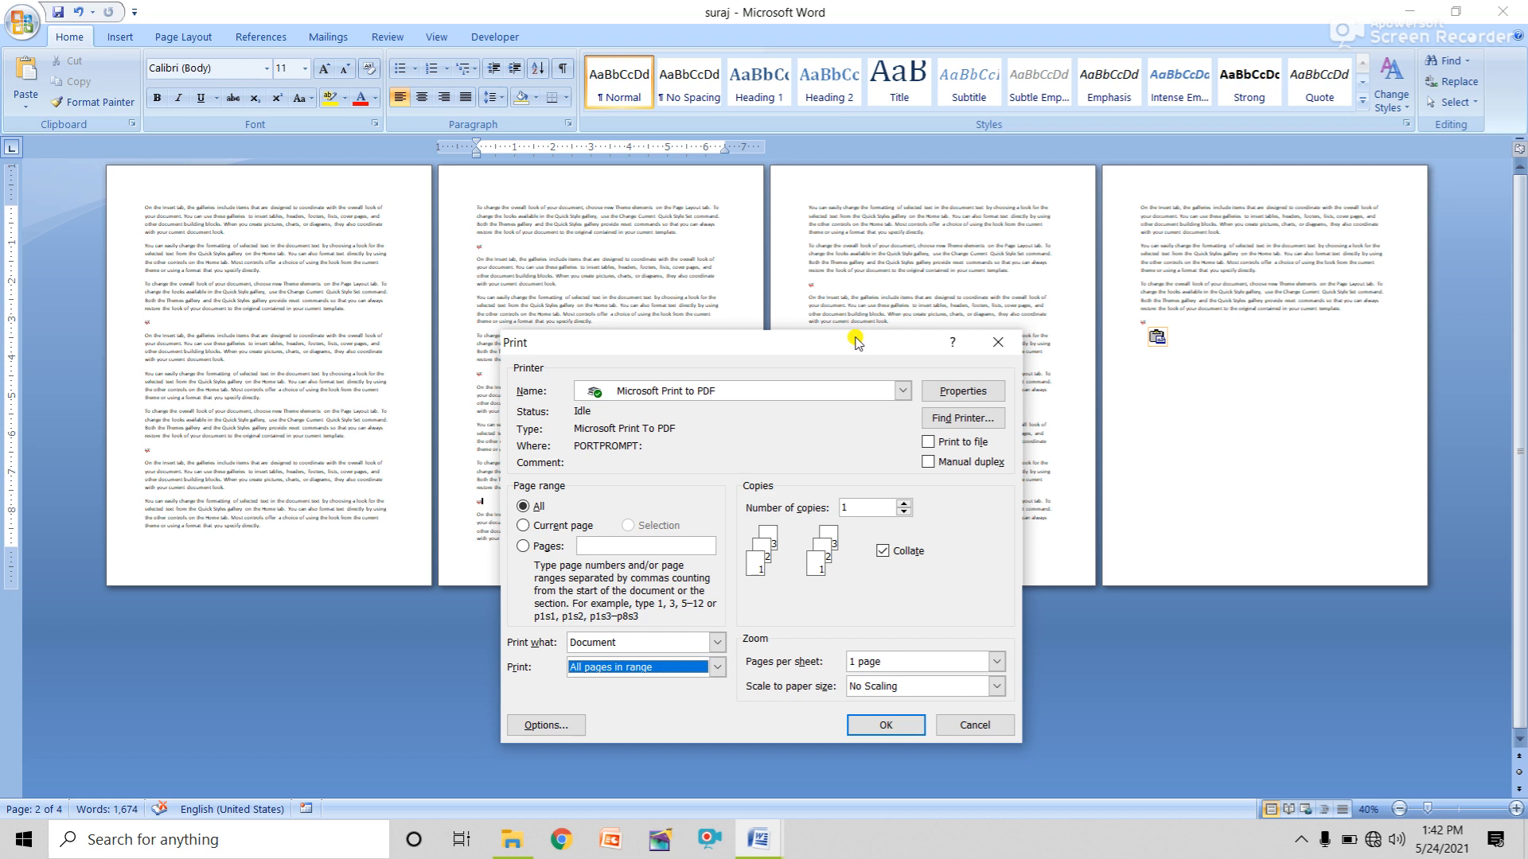
pyautogui.click(595, 668)
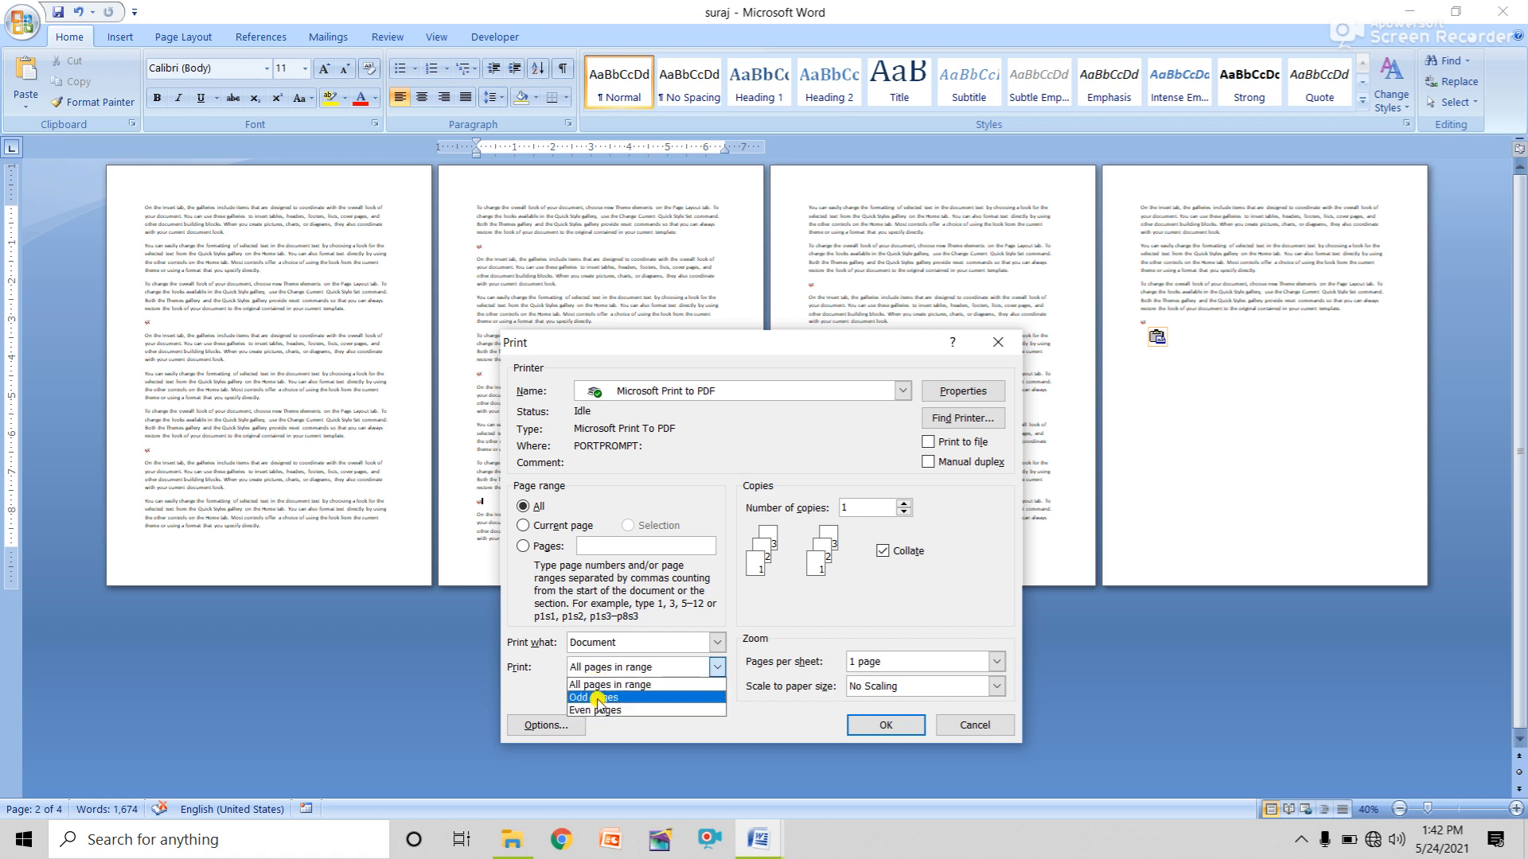
pyautogui.click(597, 698)
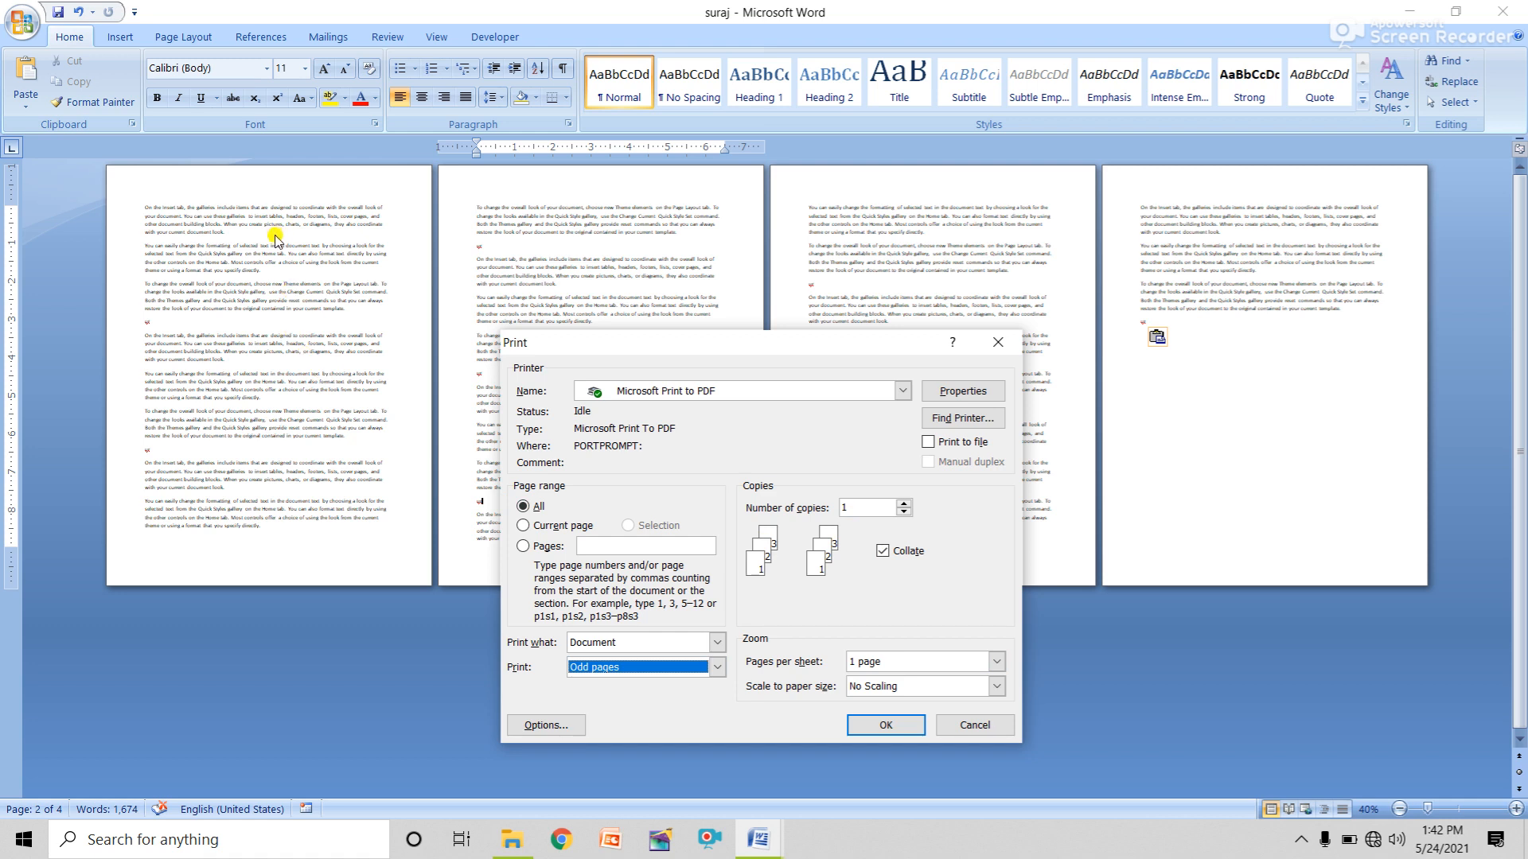
pyautogui.click(590, 667)
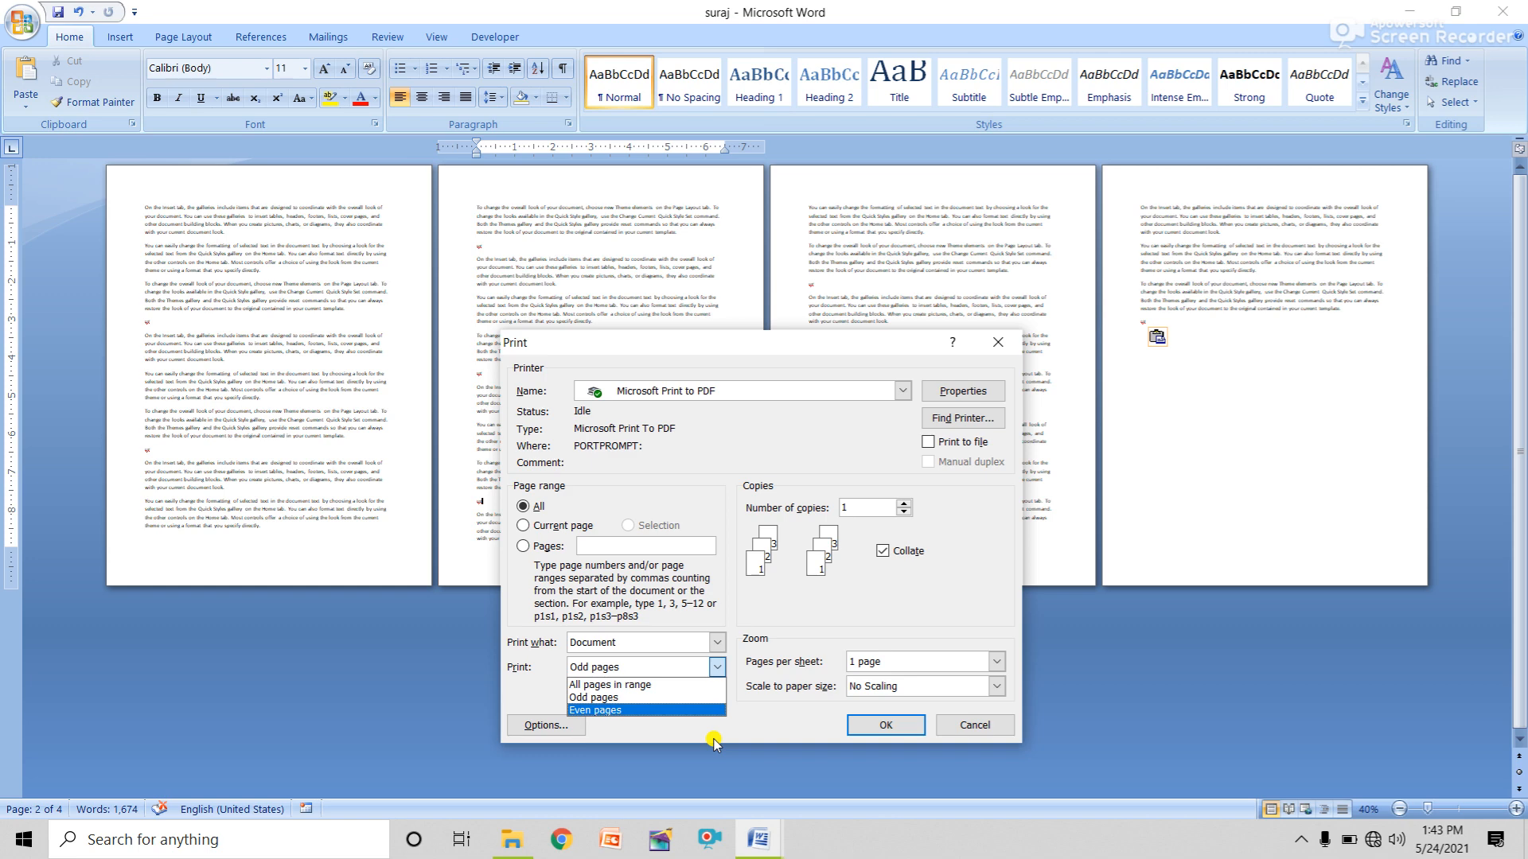
pyautogui.click(975, 724)
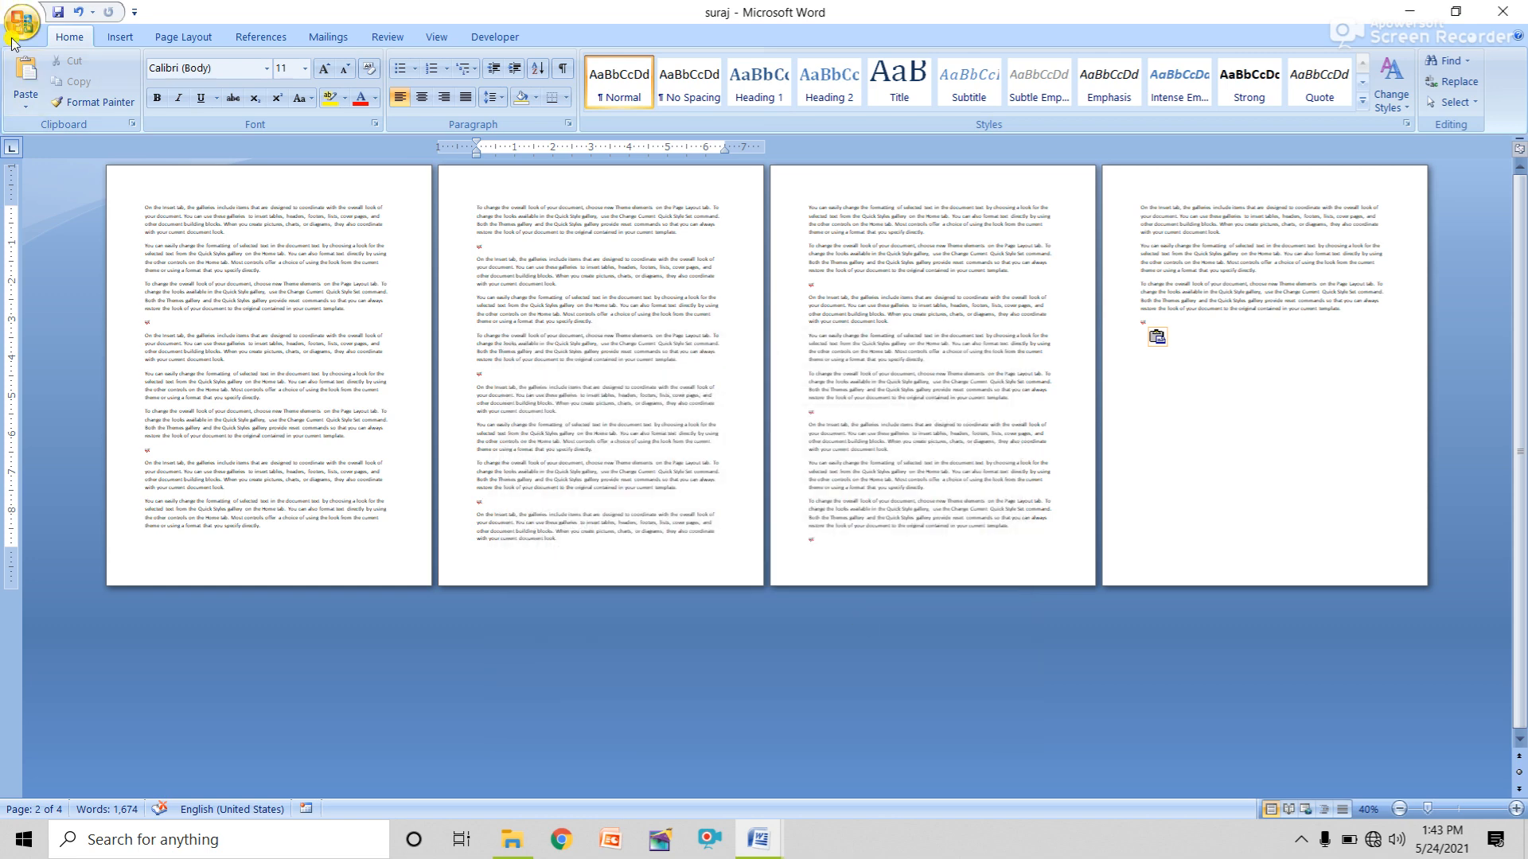
# Open Print Preview from the Office menu's Print choices.
pyautogui.click(13, 41)
pyautogui.moveTo(63, 256)
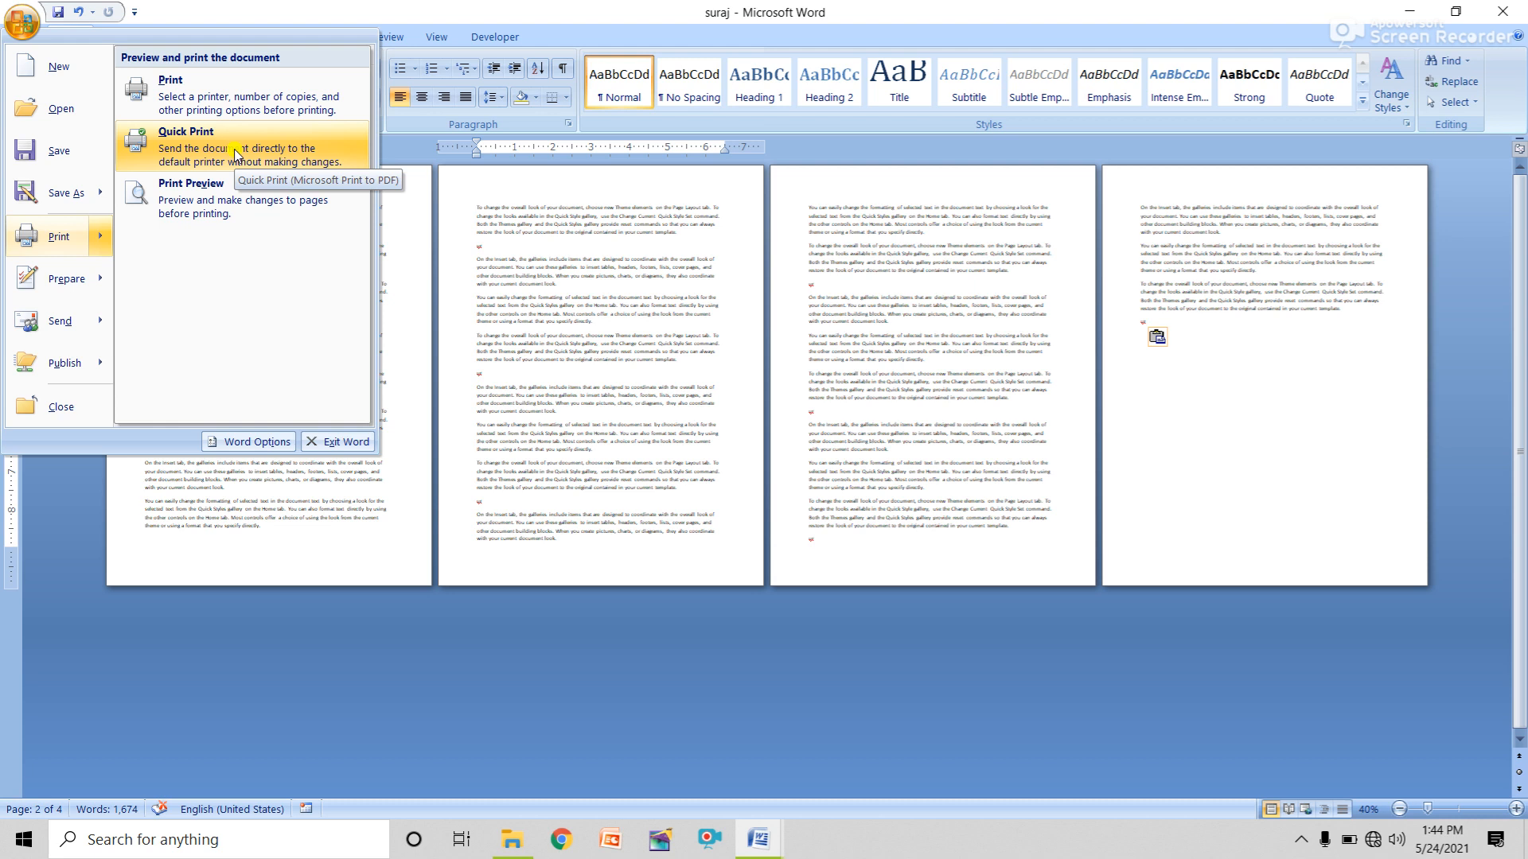
pyautogui.click(199, 213)
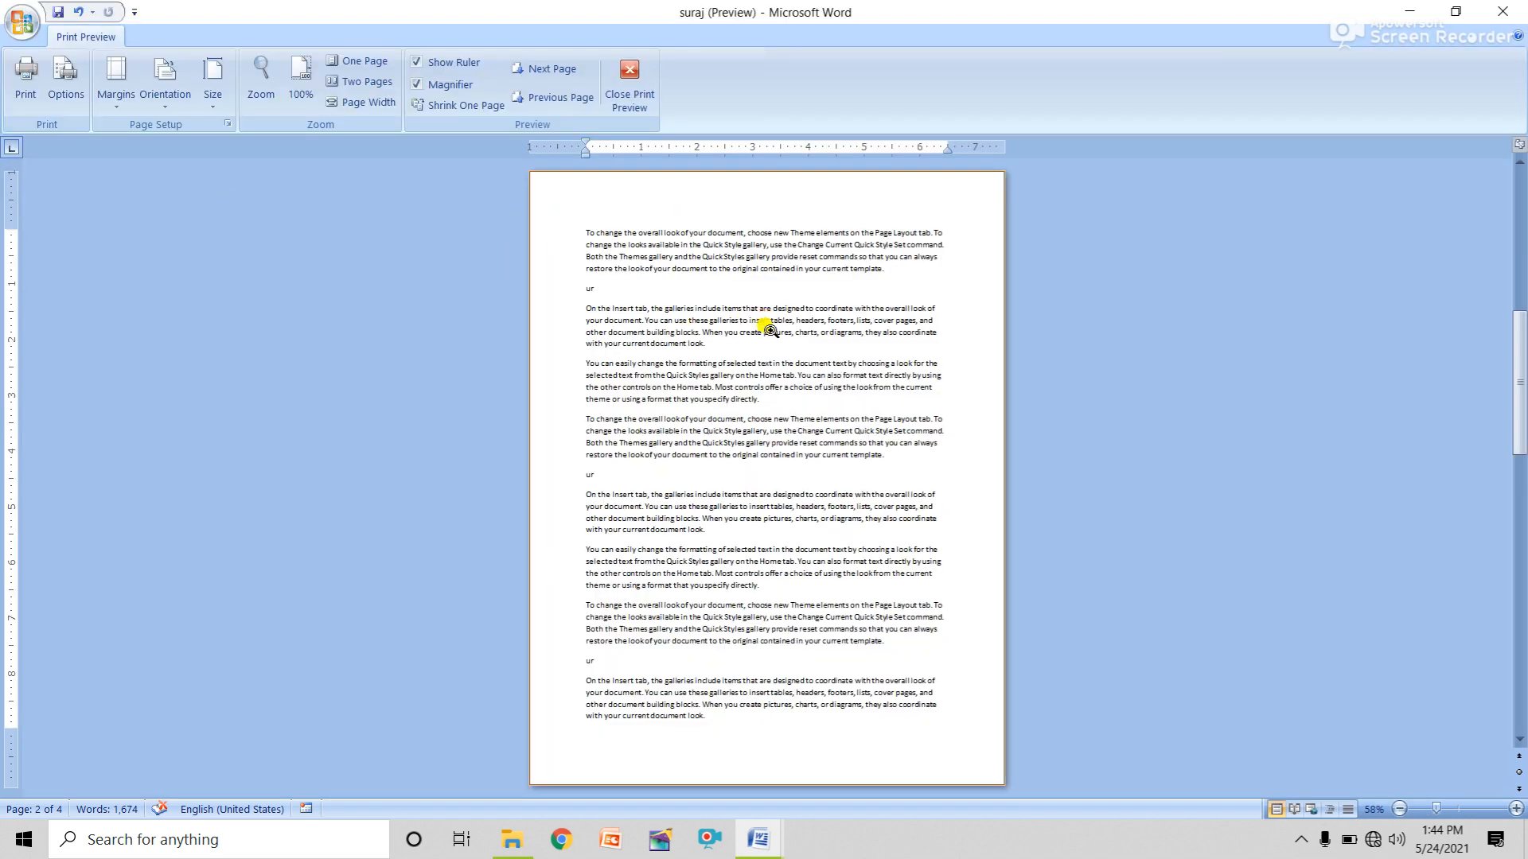
# Magnify the previewed page to 100%, scroll through it, then close Print Preview.
pyautogui.click(768, 325)
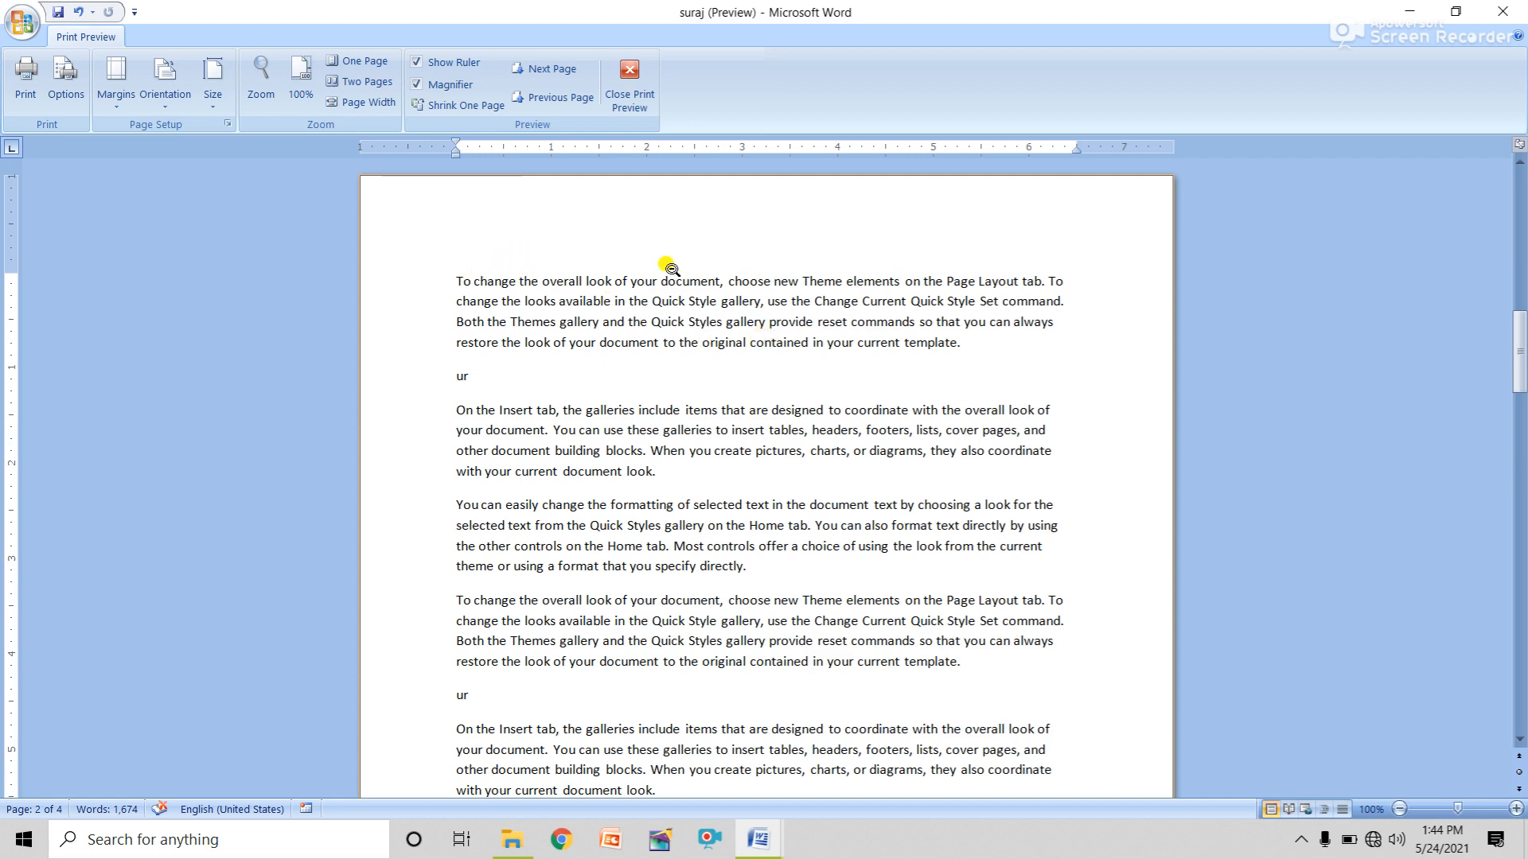
pyautogui.scroll(-10, 1091, 693)
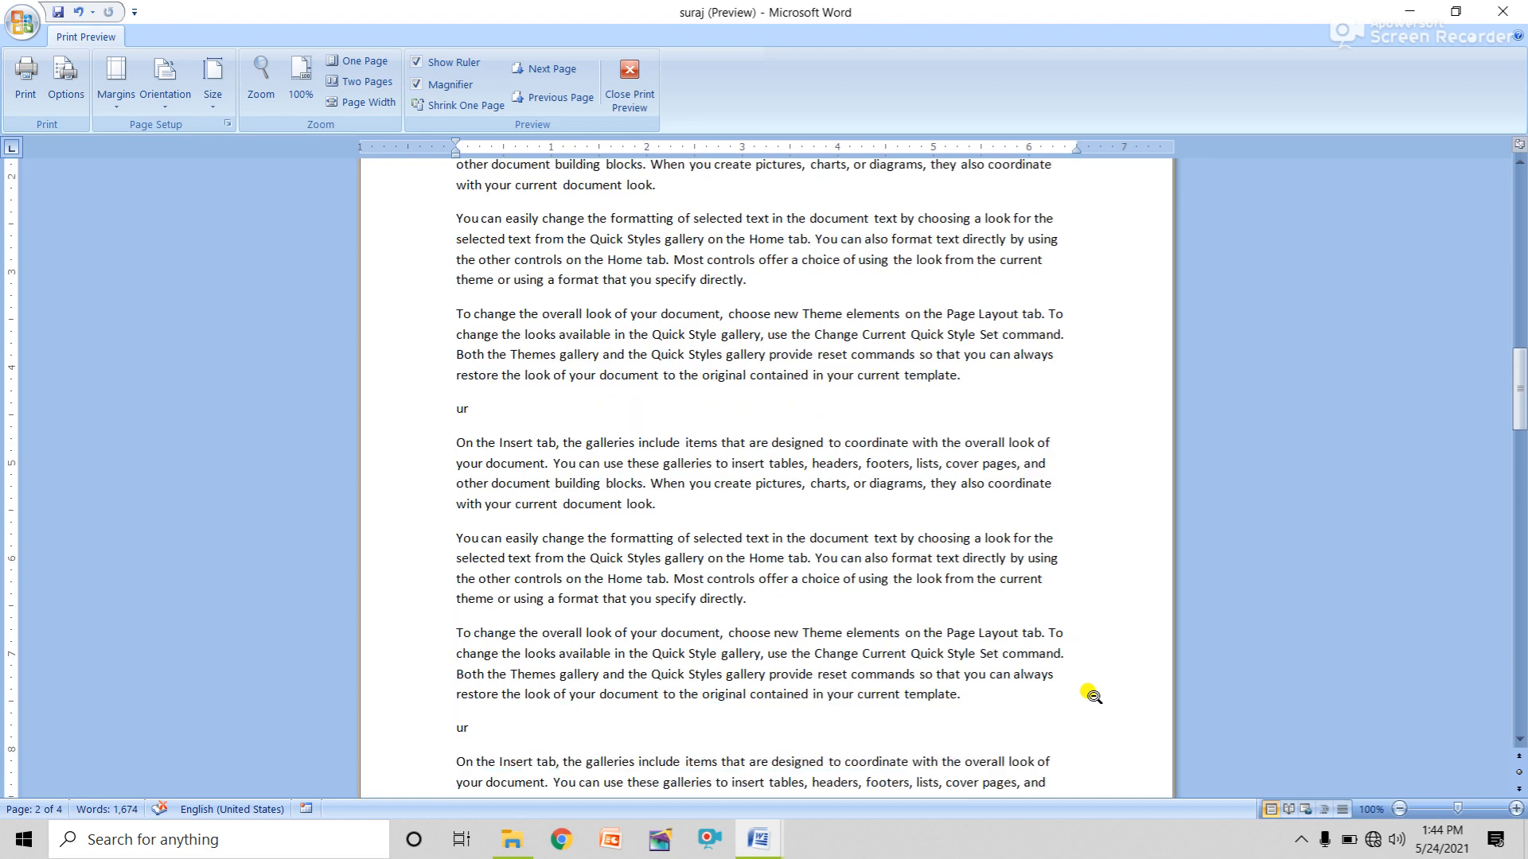
pyautogui.scroll(-2, 614, 767)
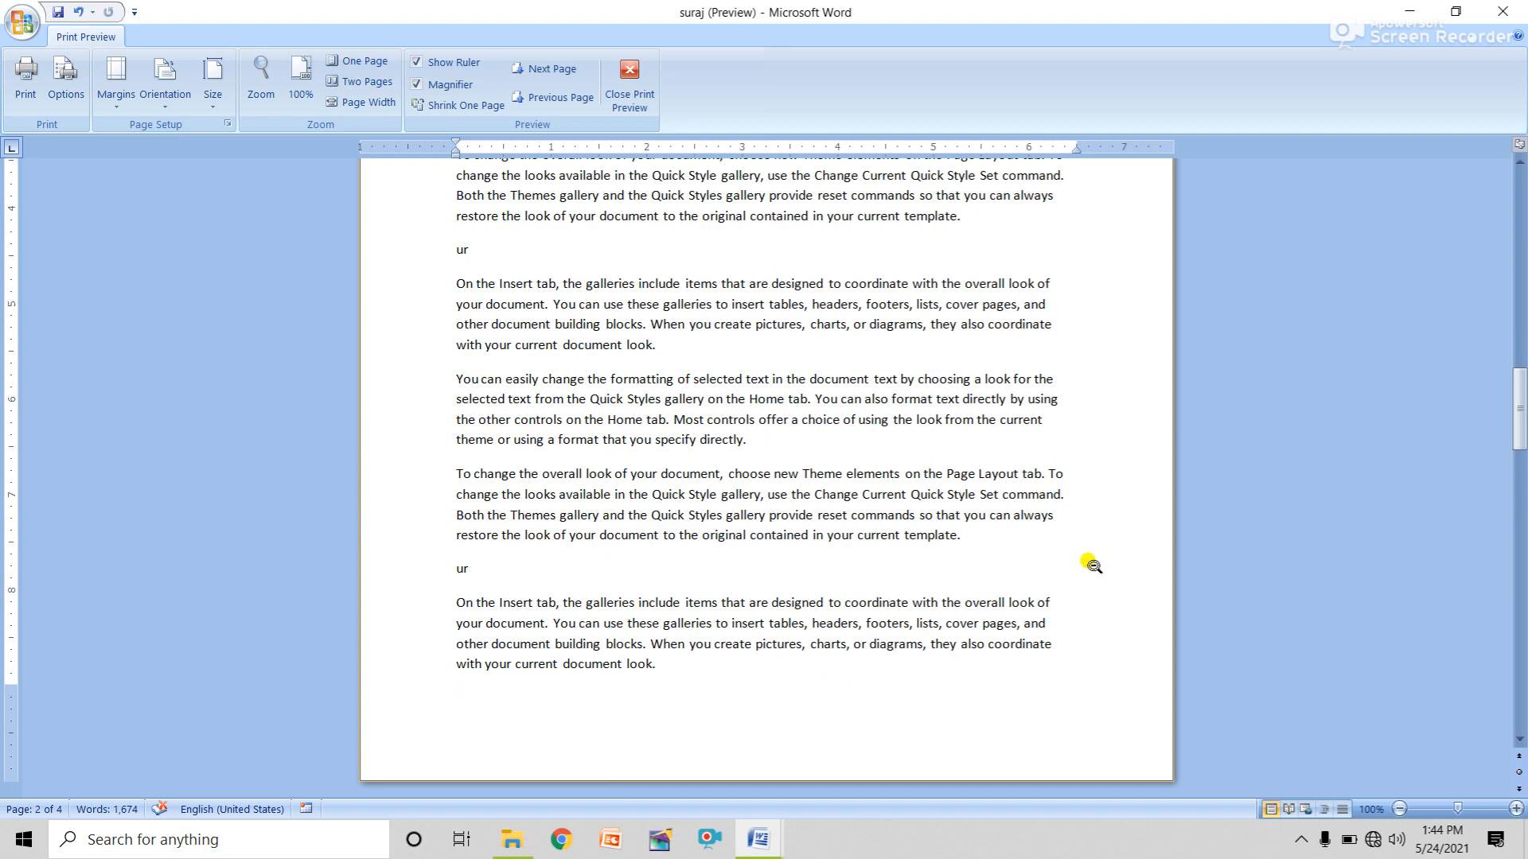
pyautogui.scroll(-1, 1091, 557)
pyautogui.scroll(9, 1074, 461)
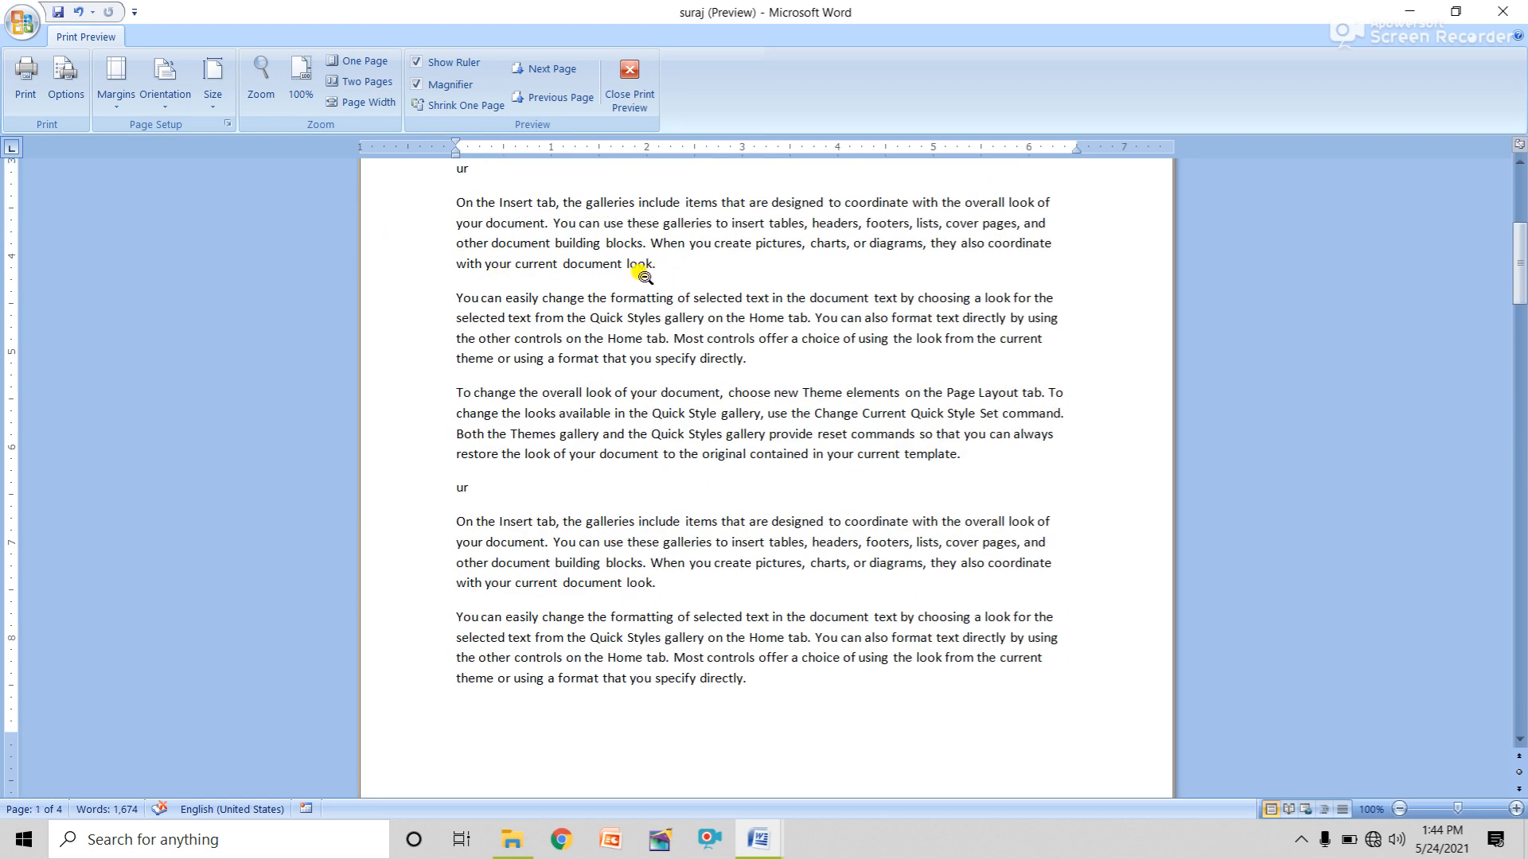
pyautogui.scroll(8, 873, 423)
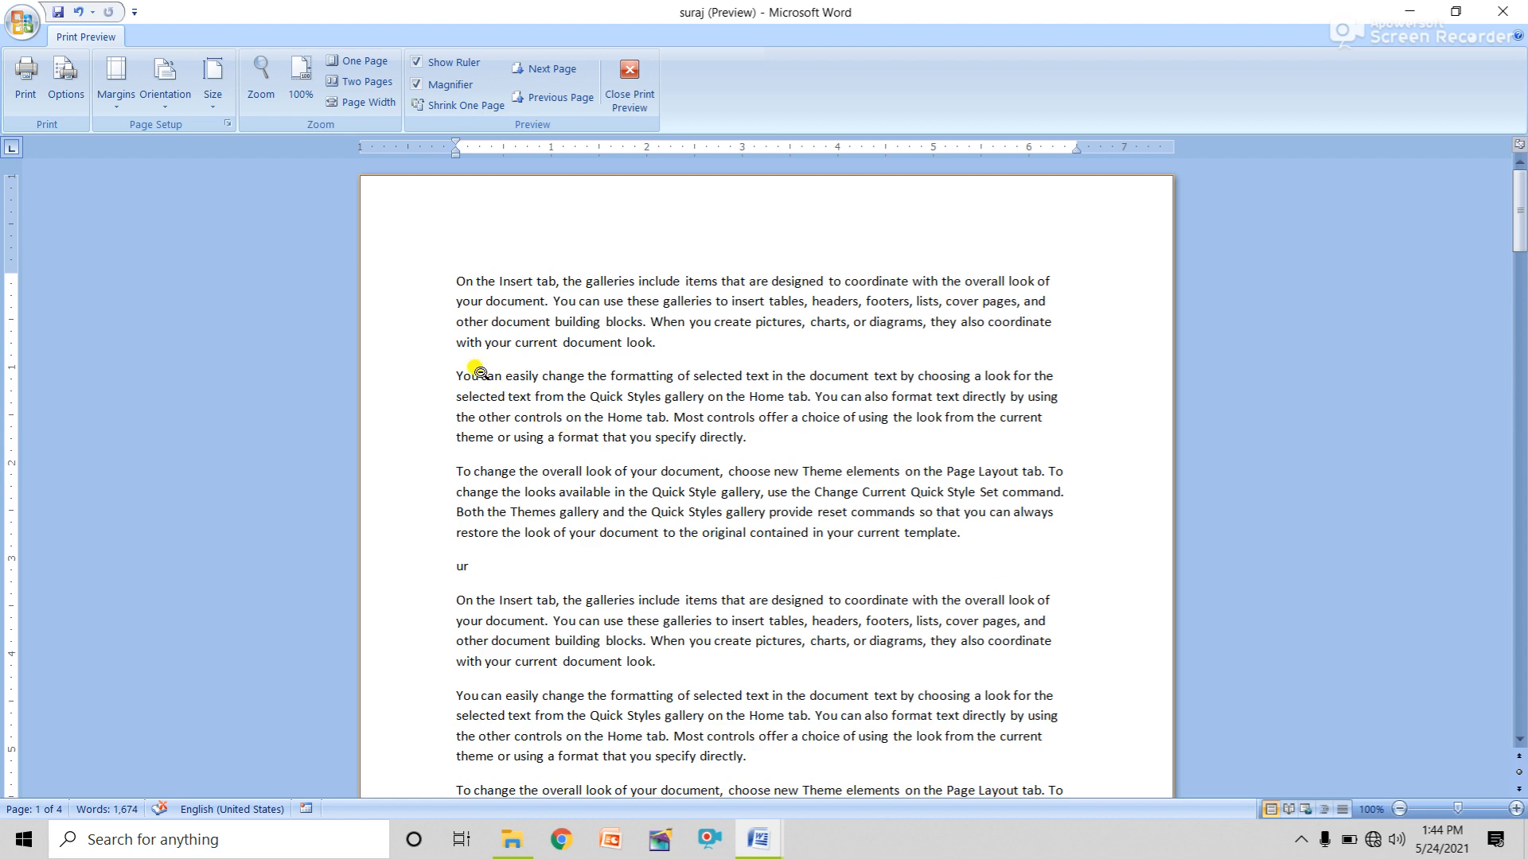
pyautogui.click(629, 80)
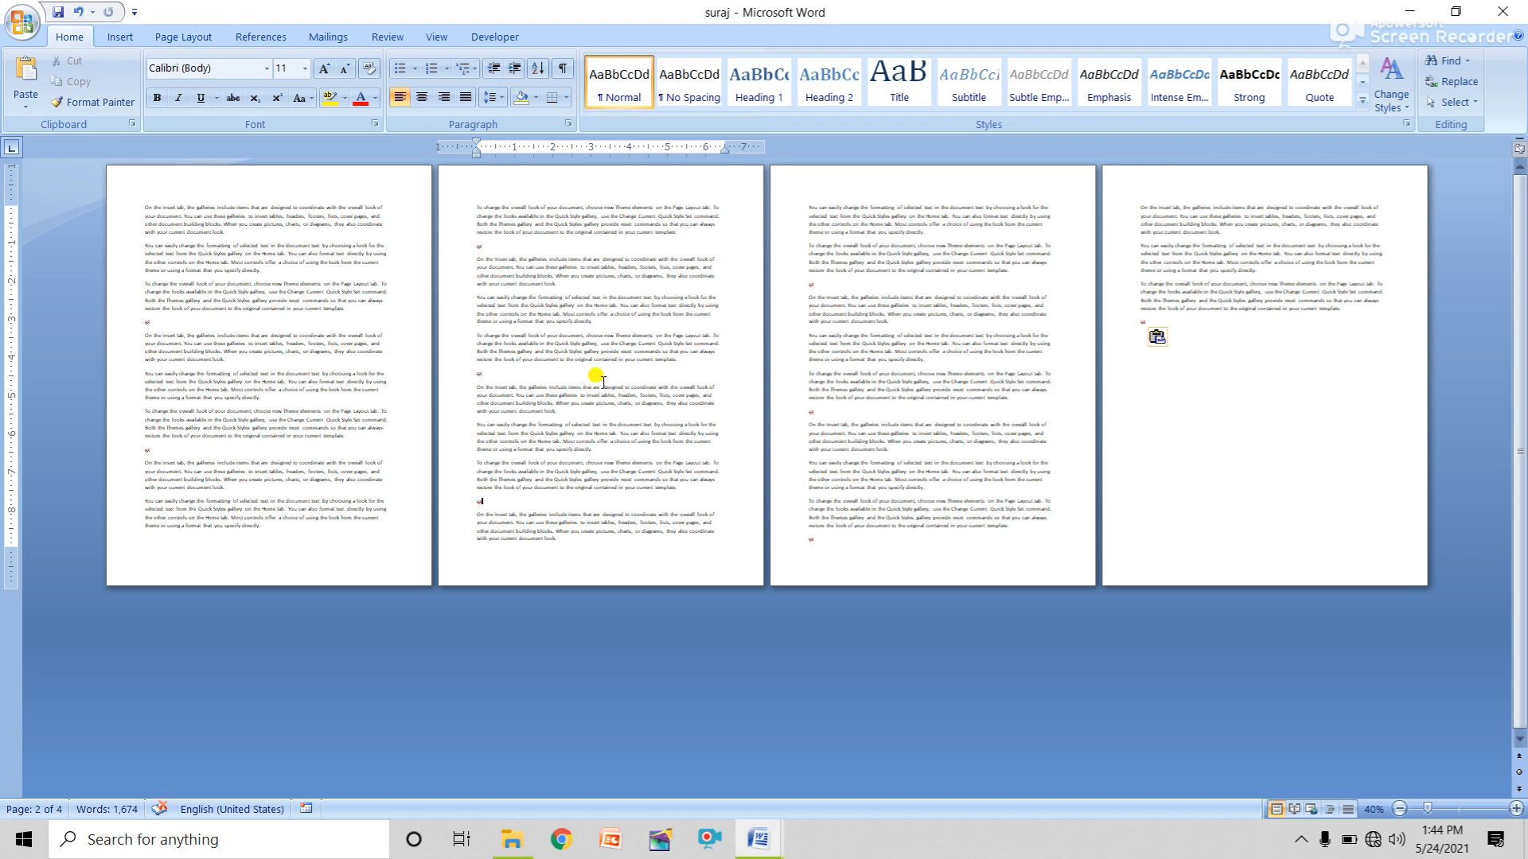
# Show the Page Layout tools, then open the Office menu's printing choices.
pyautogui.click(194, 40)
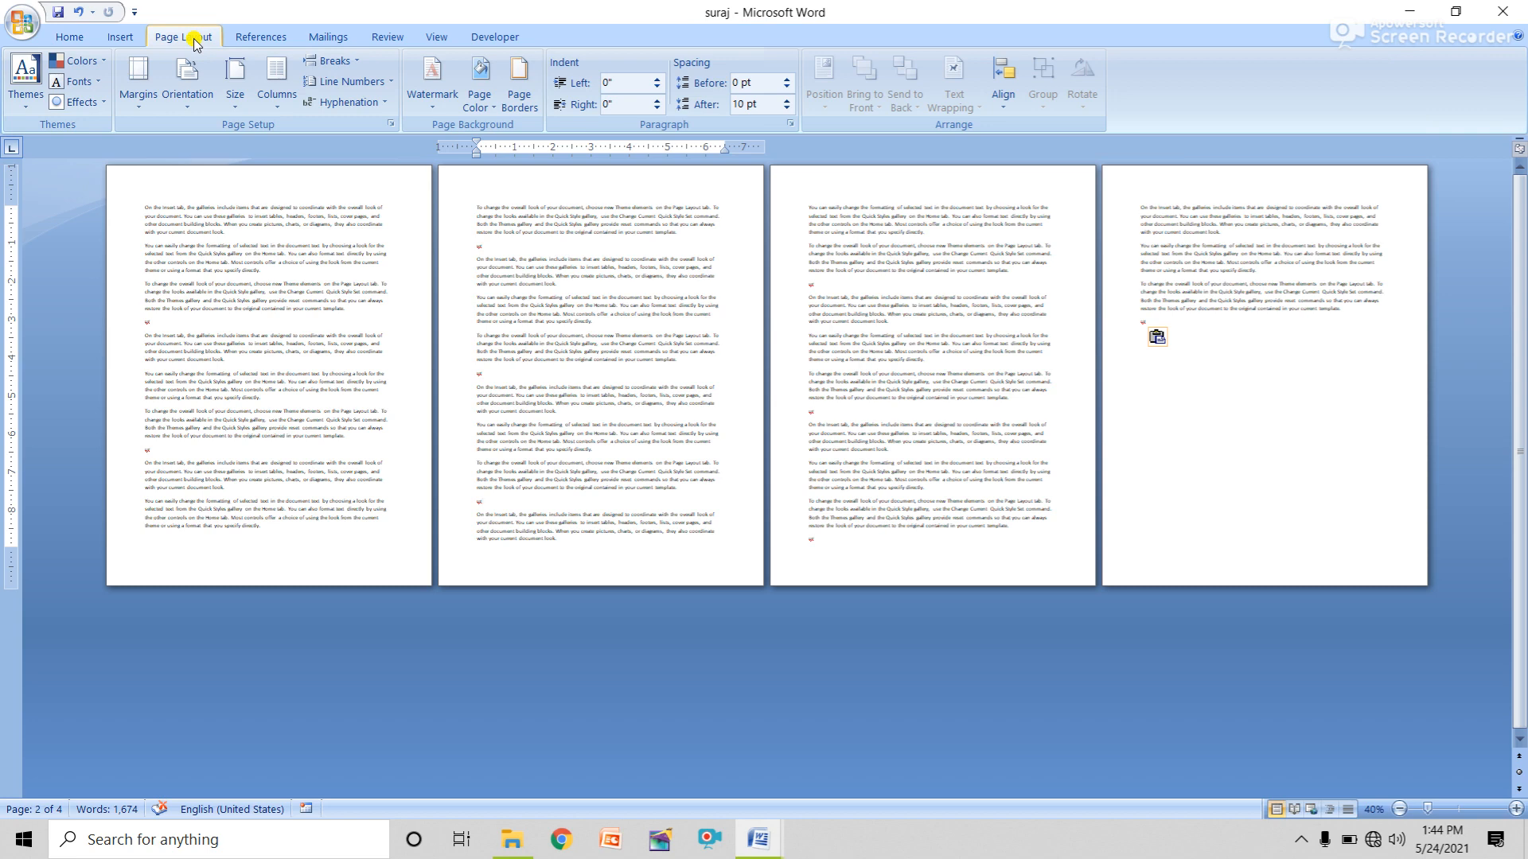
pyautogui.click(22, 23)
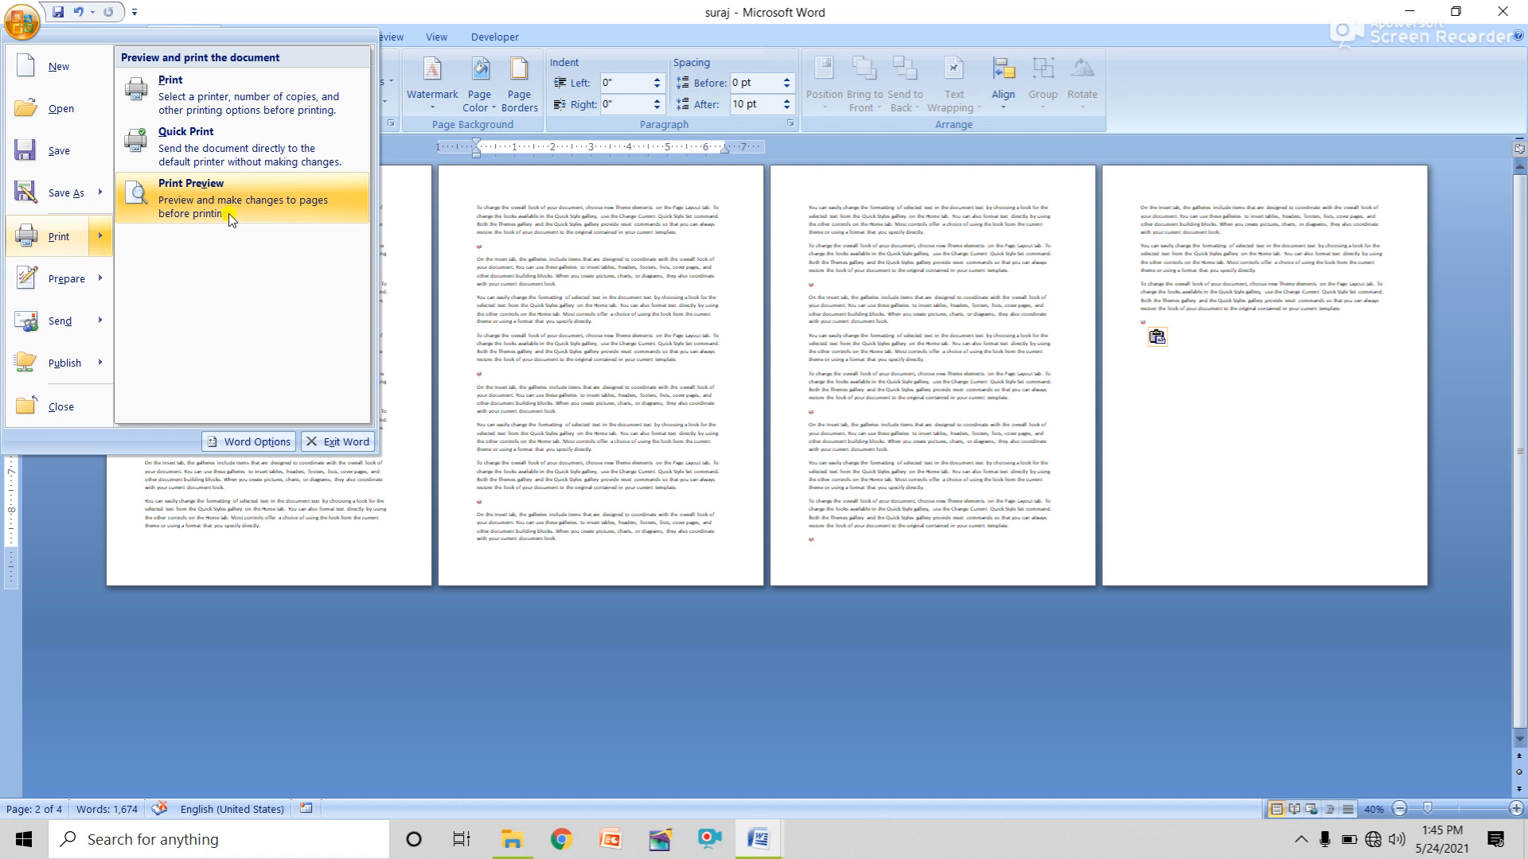
# Reopen the Office menu to show its Prepare options: properties, inspection and encryption.
pyautogui.moveTo(64, 284)
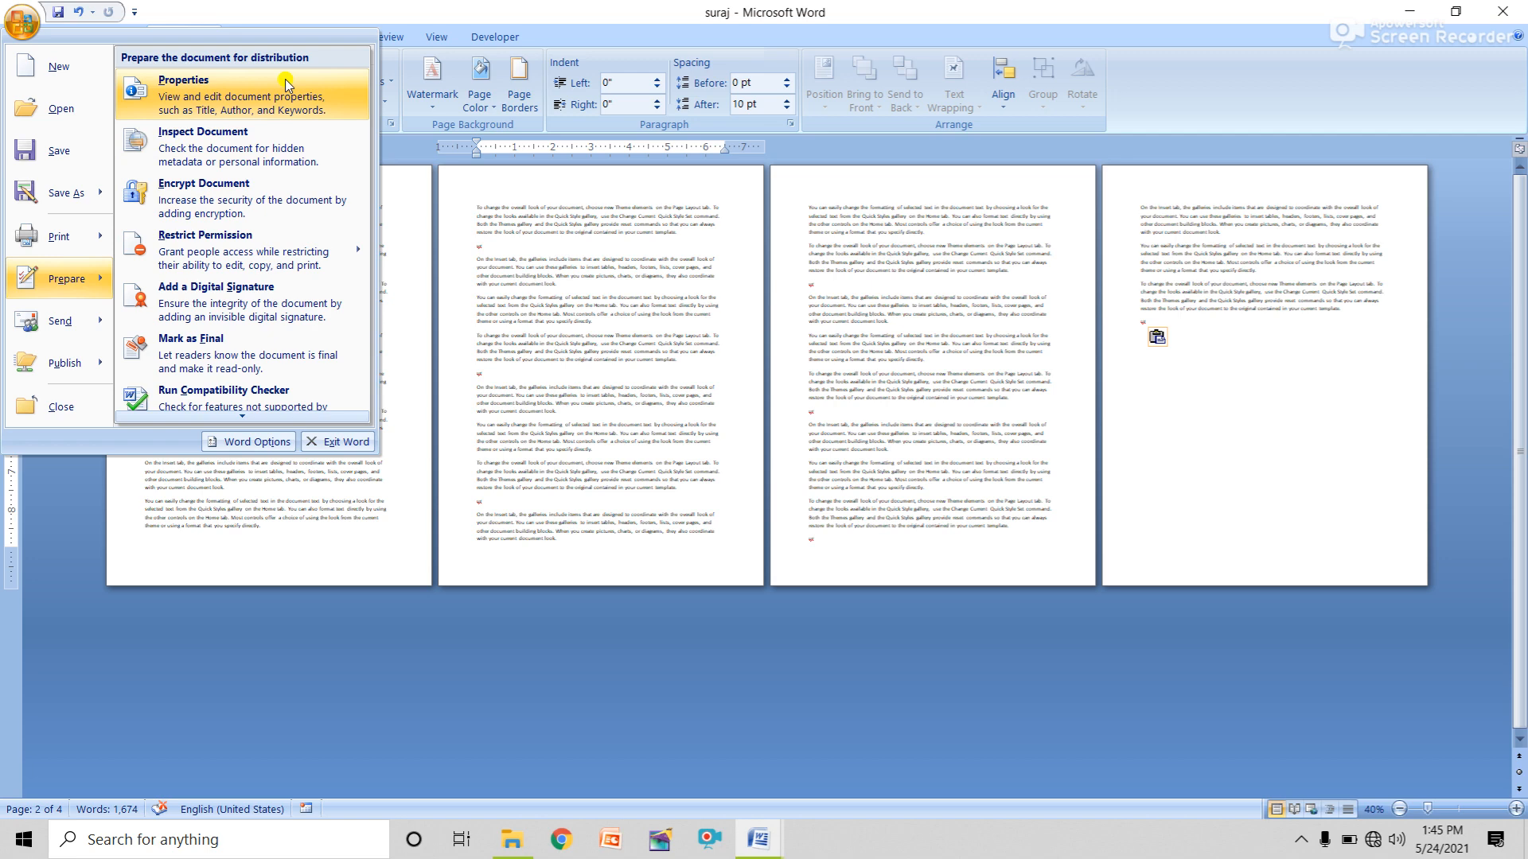
pyautogui.click(578, 259)
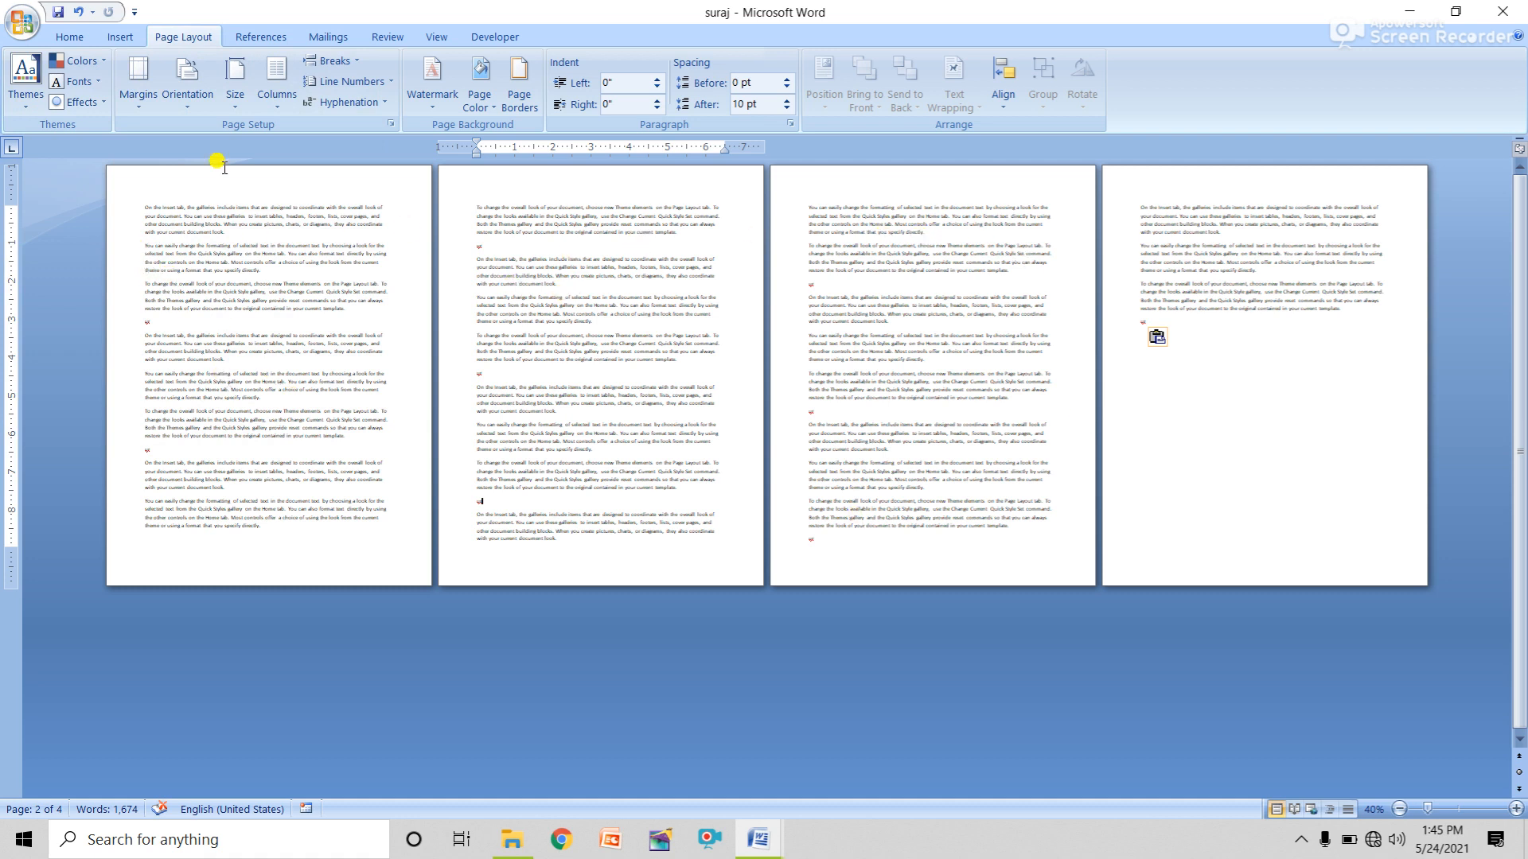
pyautogui.click(19, 28)
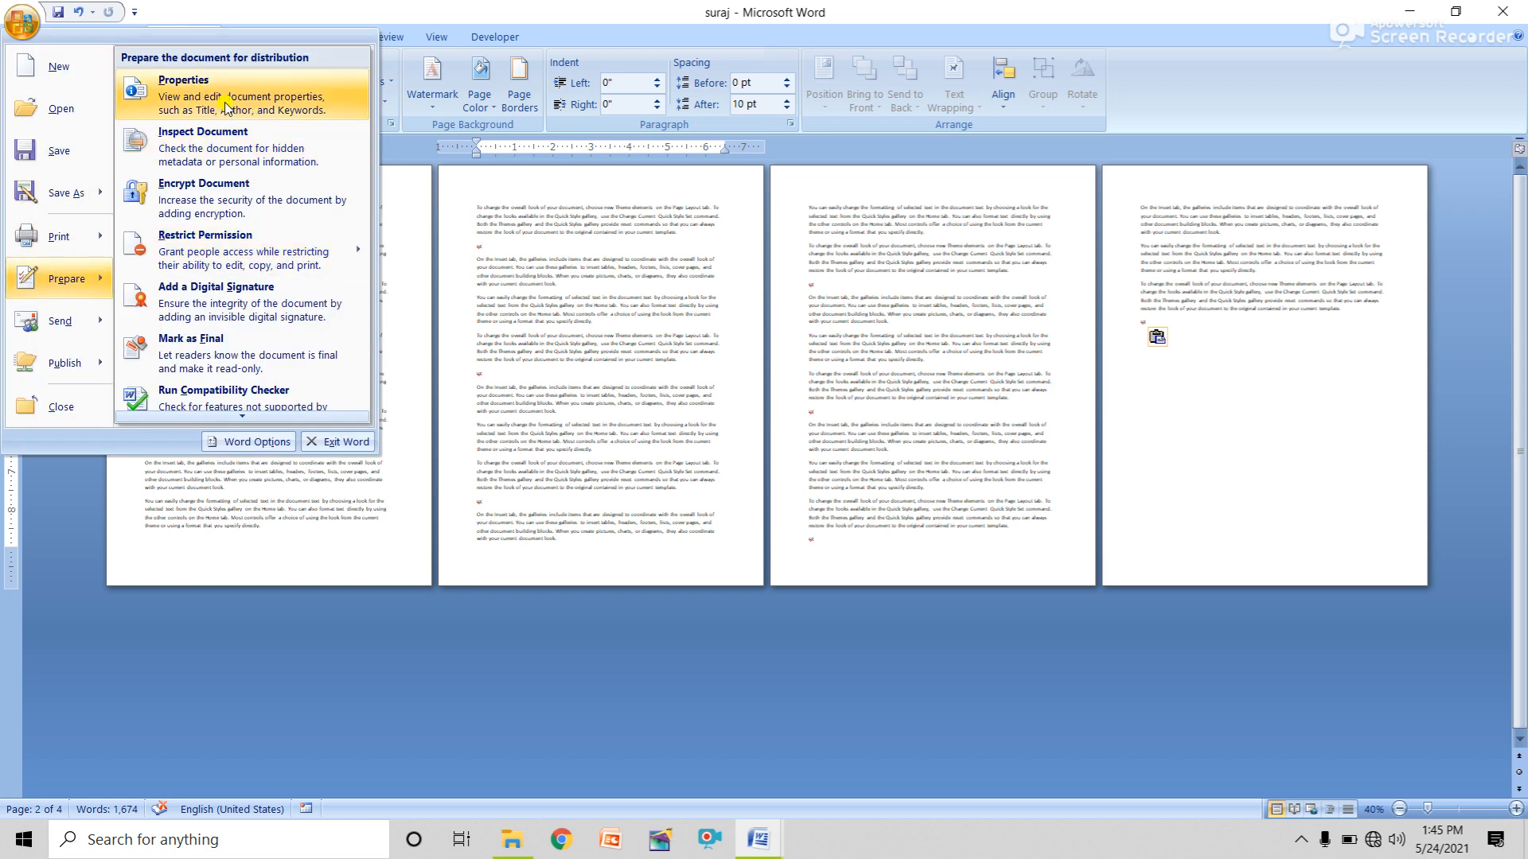
# Open Advanced Properties and review the creation date, editing time and 1,674-word statistics, then cancel.
pyautogui.click(545, 288)
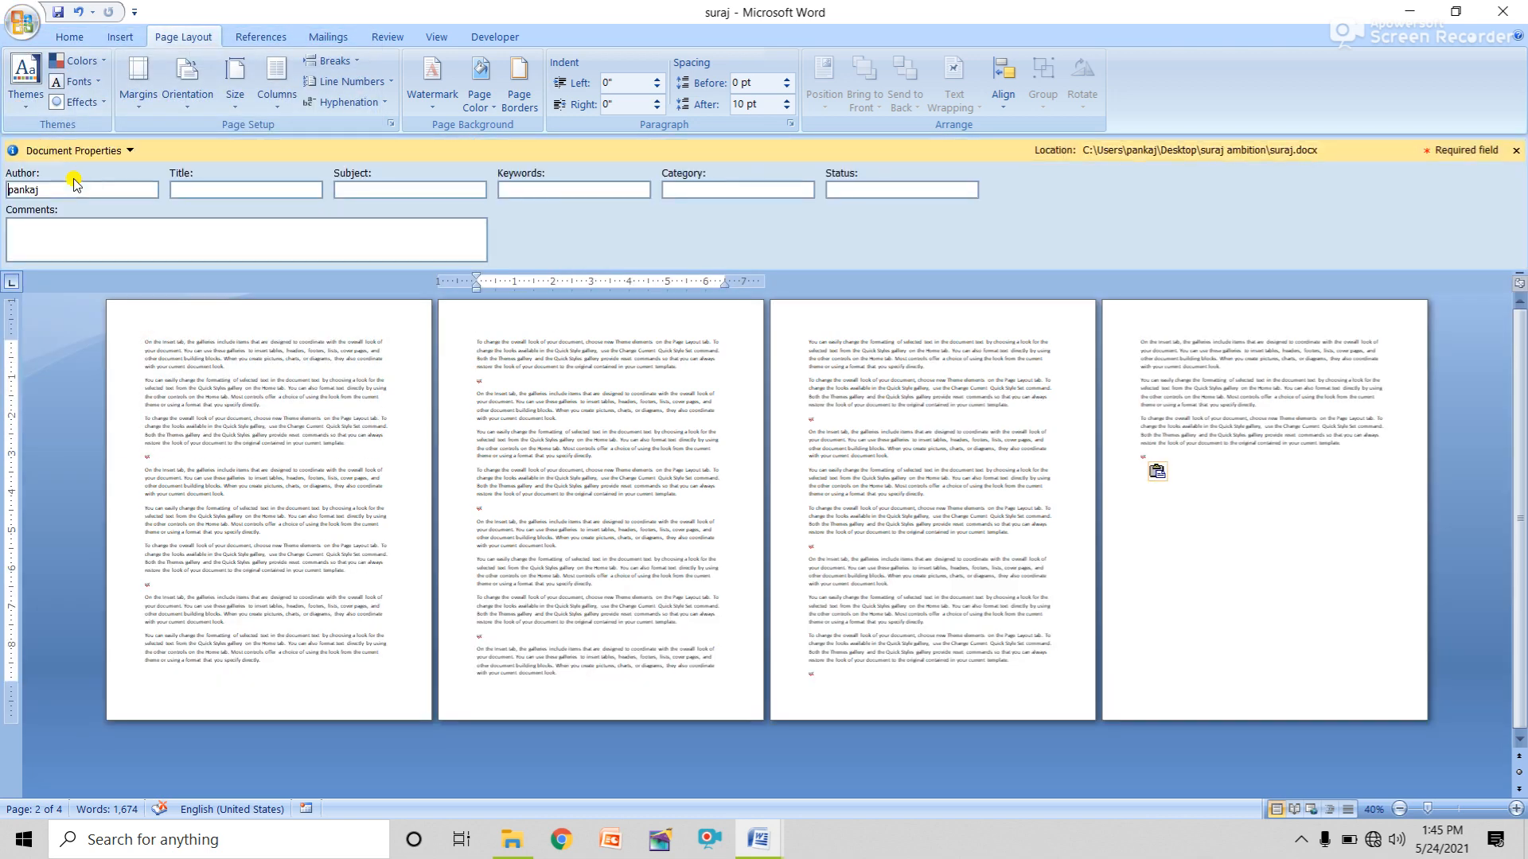
pyautogui.click(119, 152)
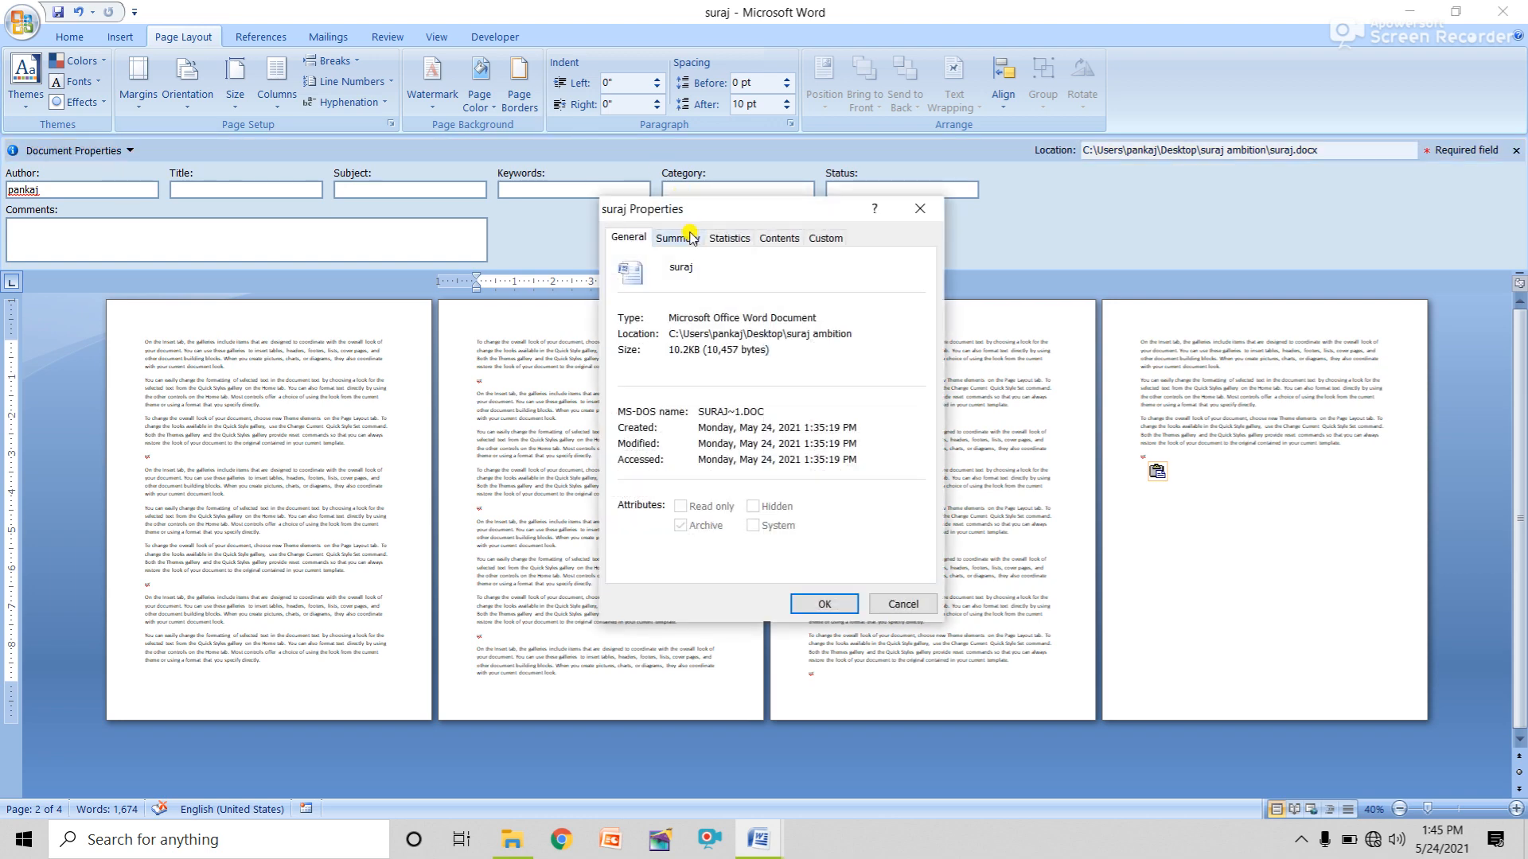
pyautogui.click(727, 241)
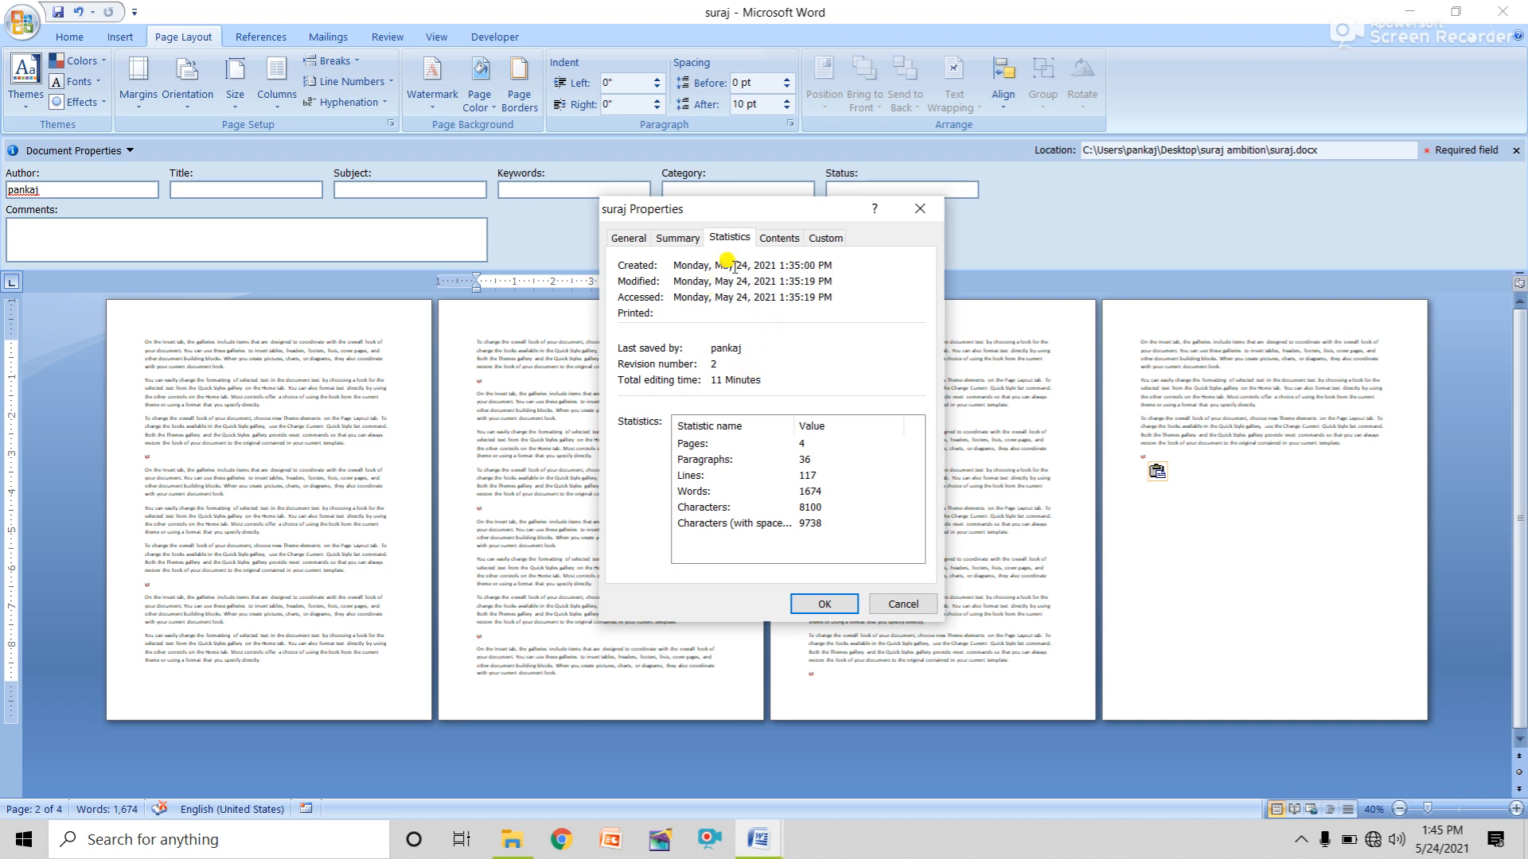
pyautogui.moveTo(733, 266); pyautogui.dragTo(789, 269)
pyautogui.click(784, 269)
pyautogui.moveTo(678, 263); pyautogui.dragTo(756, 268)
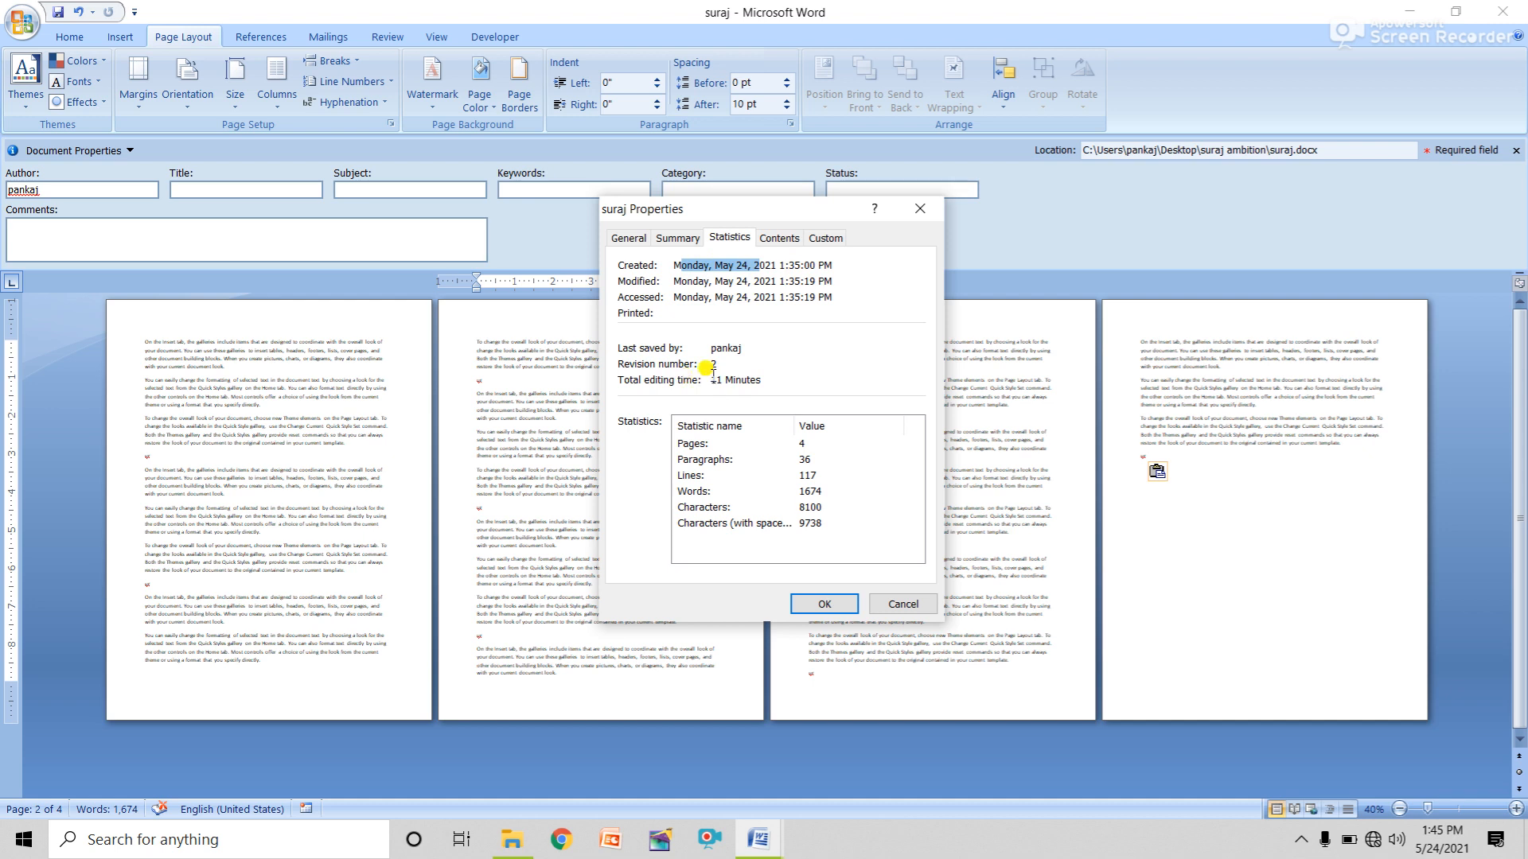
pyautogui.moveTo(711, 383); pyautogui.dragTo(777, 384)
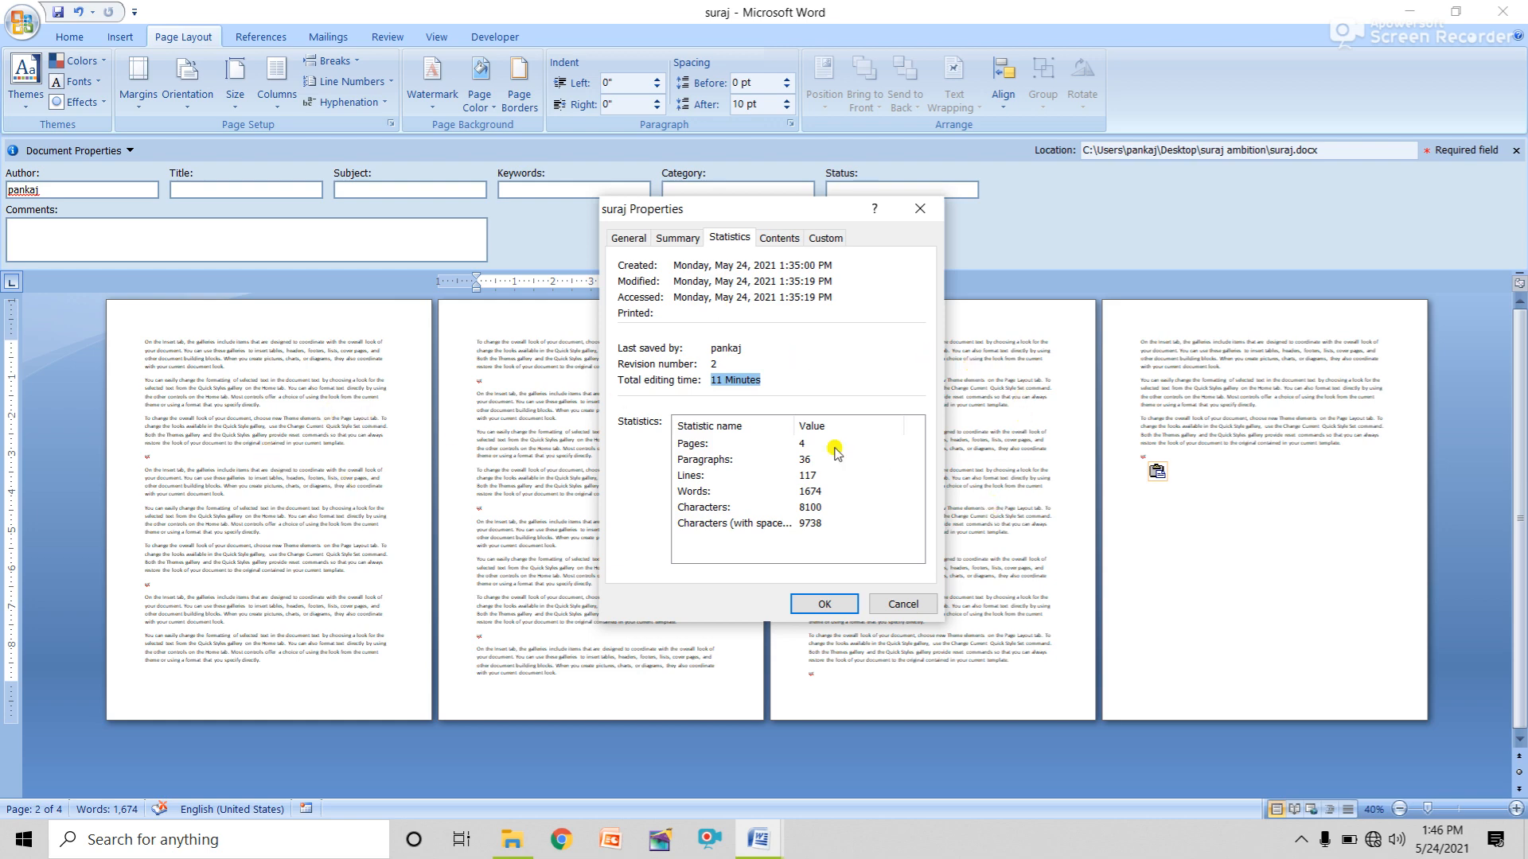
pyautogui.click(899, 604)
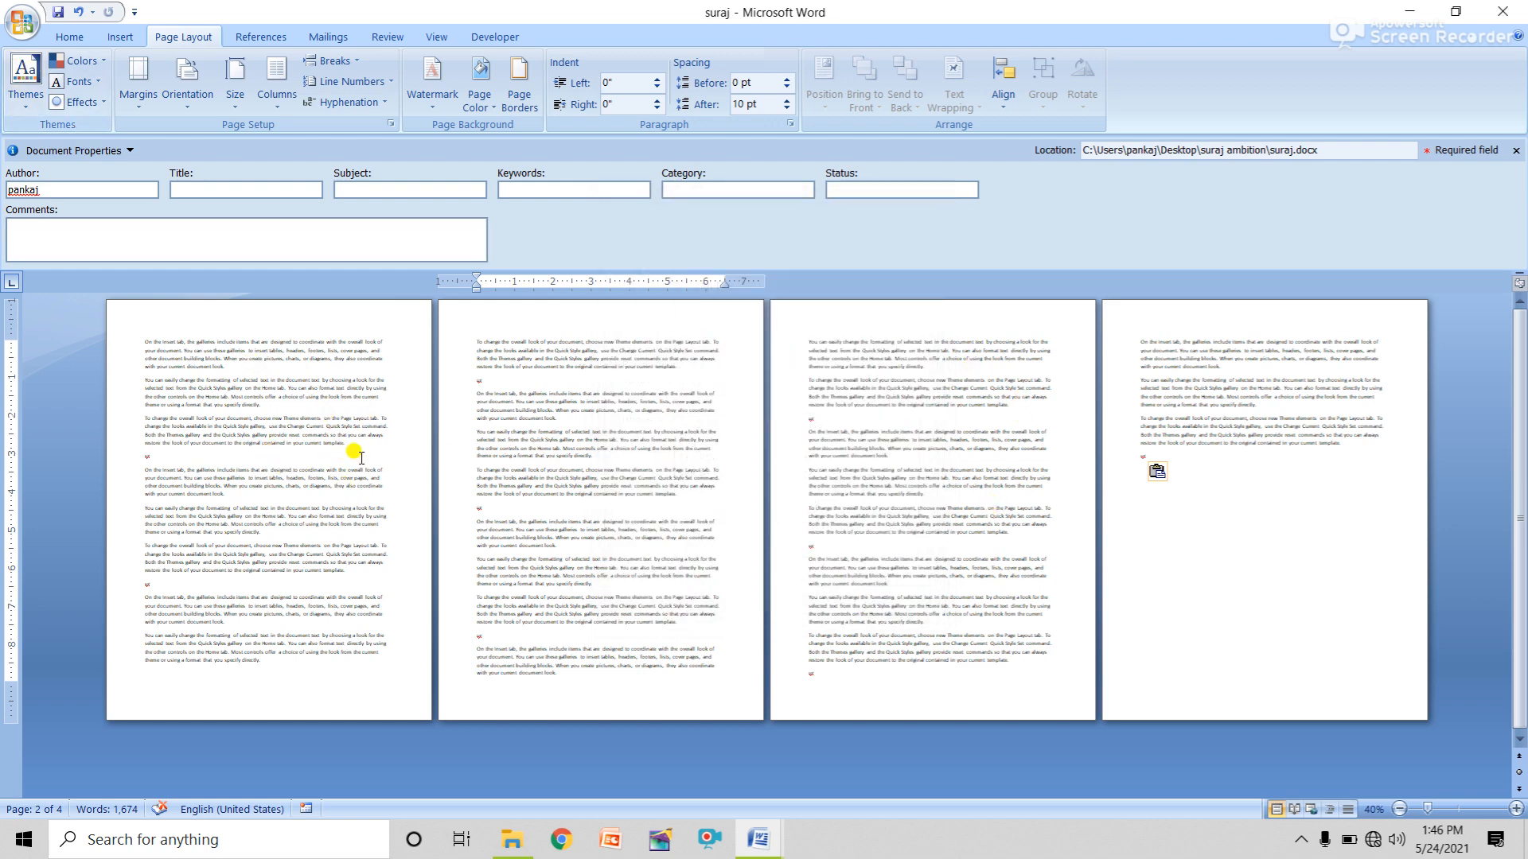
# Browse the Office menu's Prepare, Send and Publish submenus in turn.
pyautogui.click(24, 30)
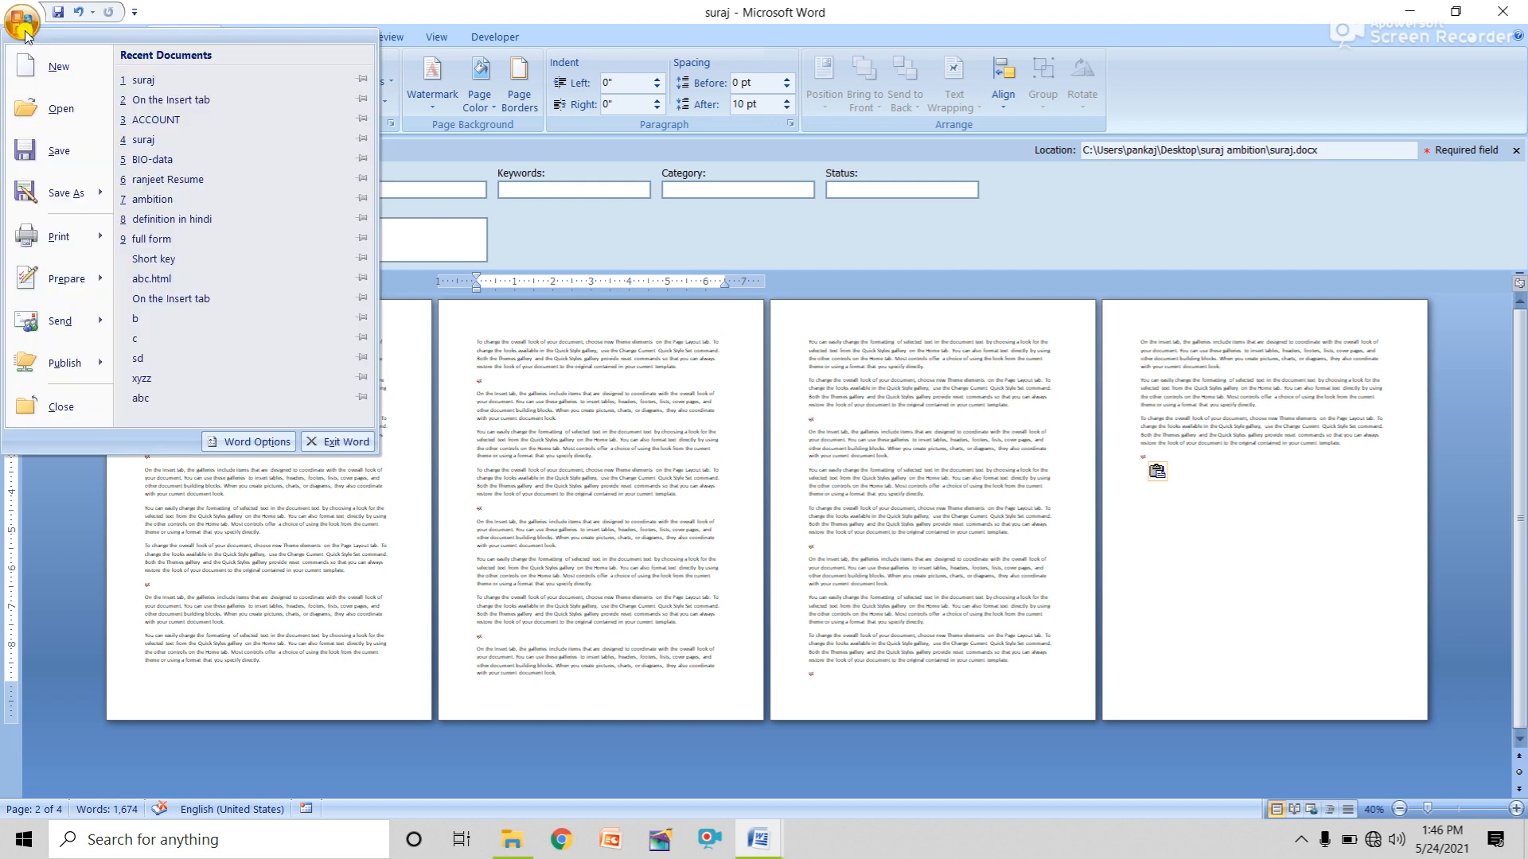
pyautogui.moveTo(76, 283)
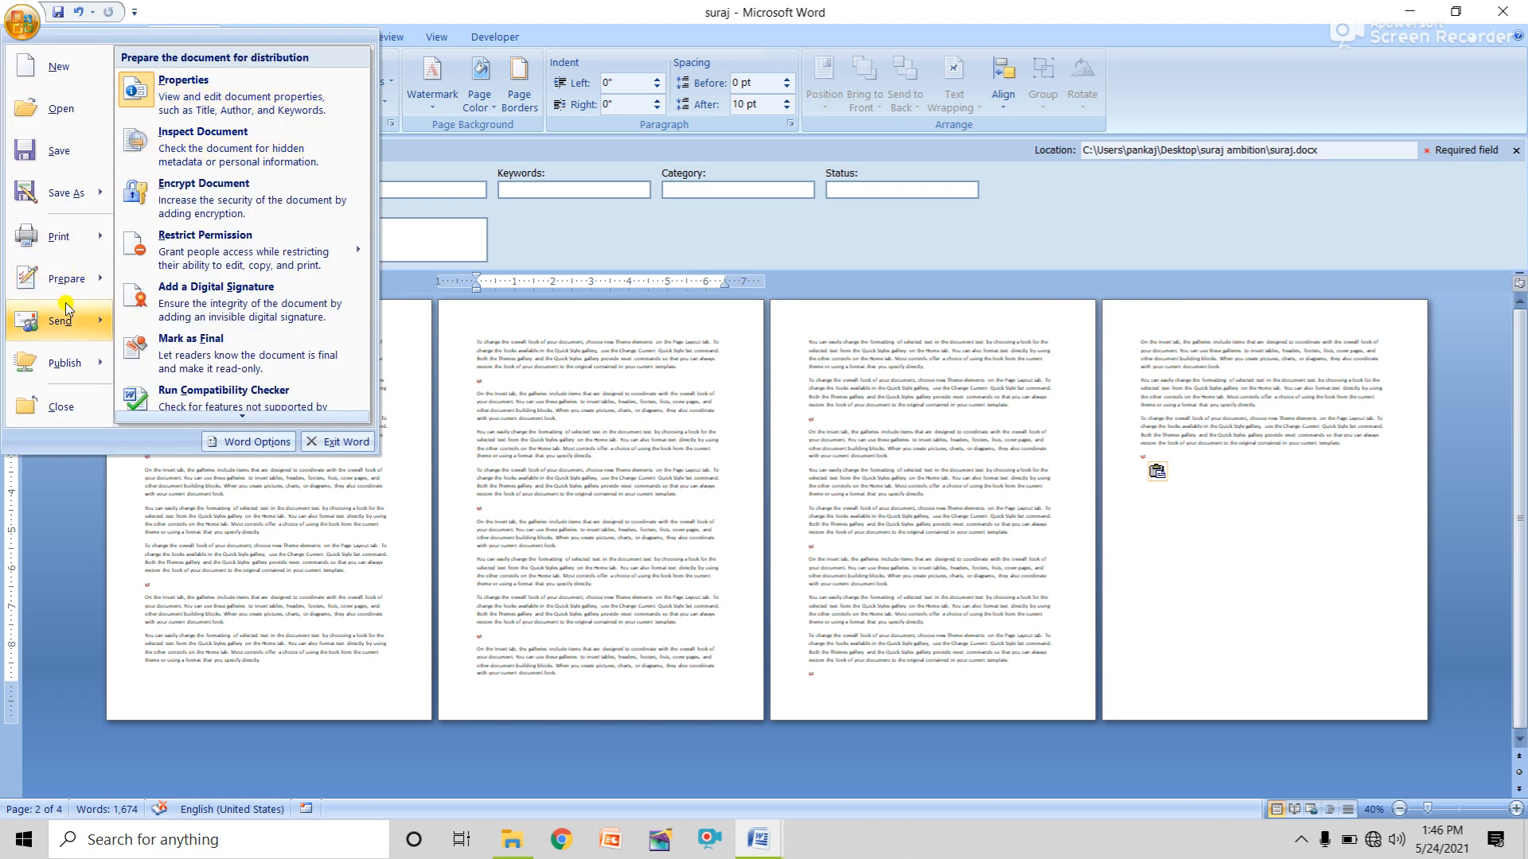
pyautogui.moveTo(62, 328)
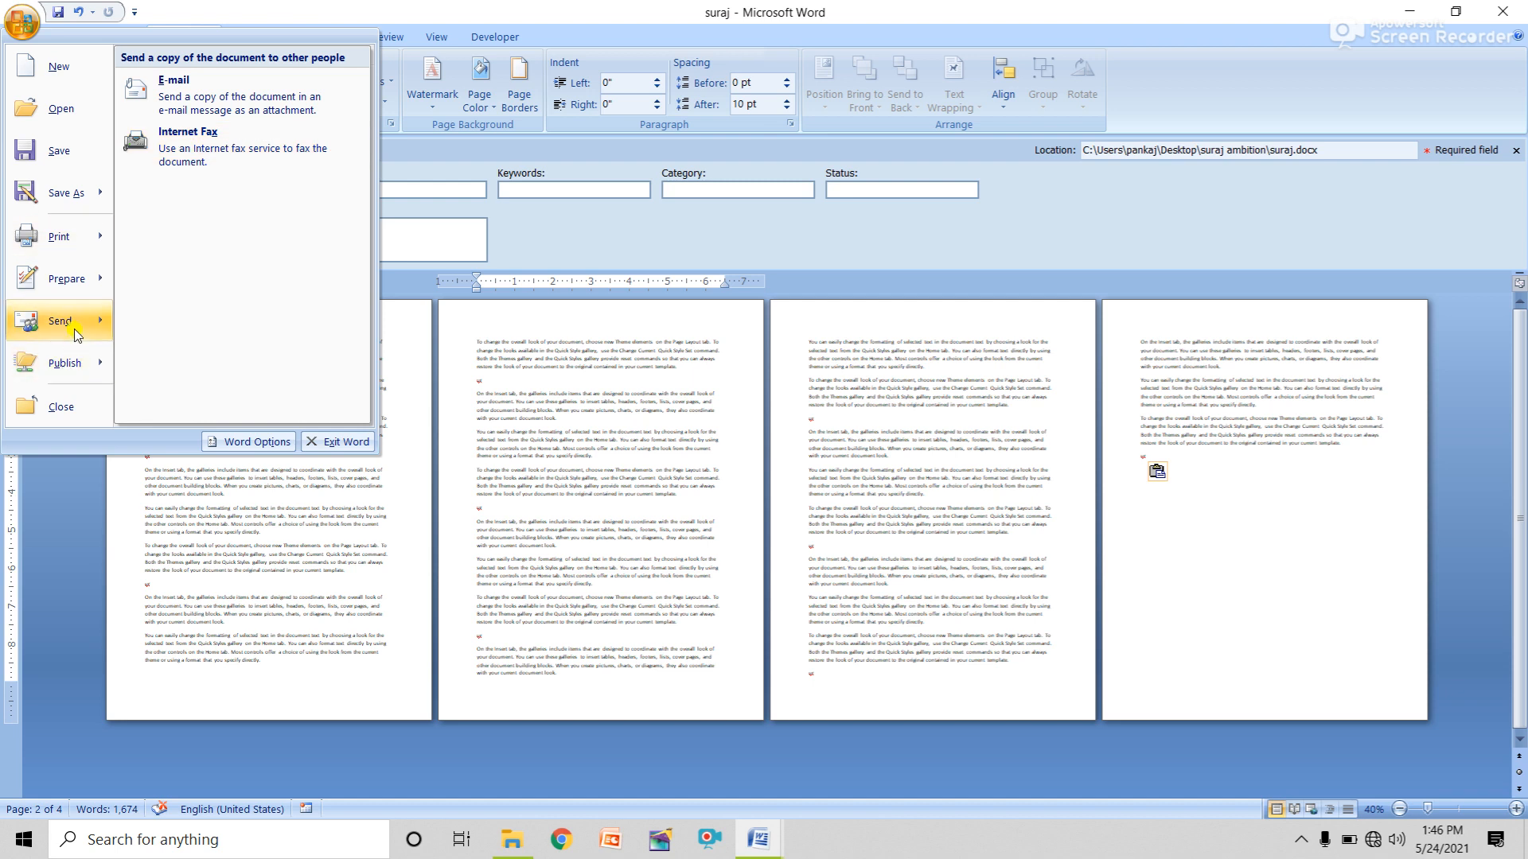
pyautogui.moveTo(72, 373)
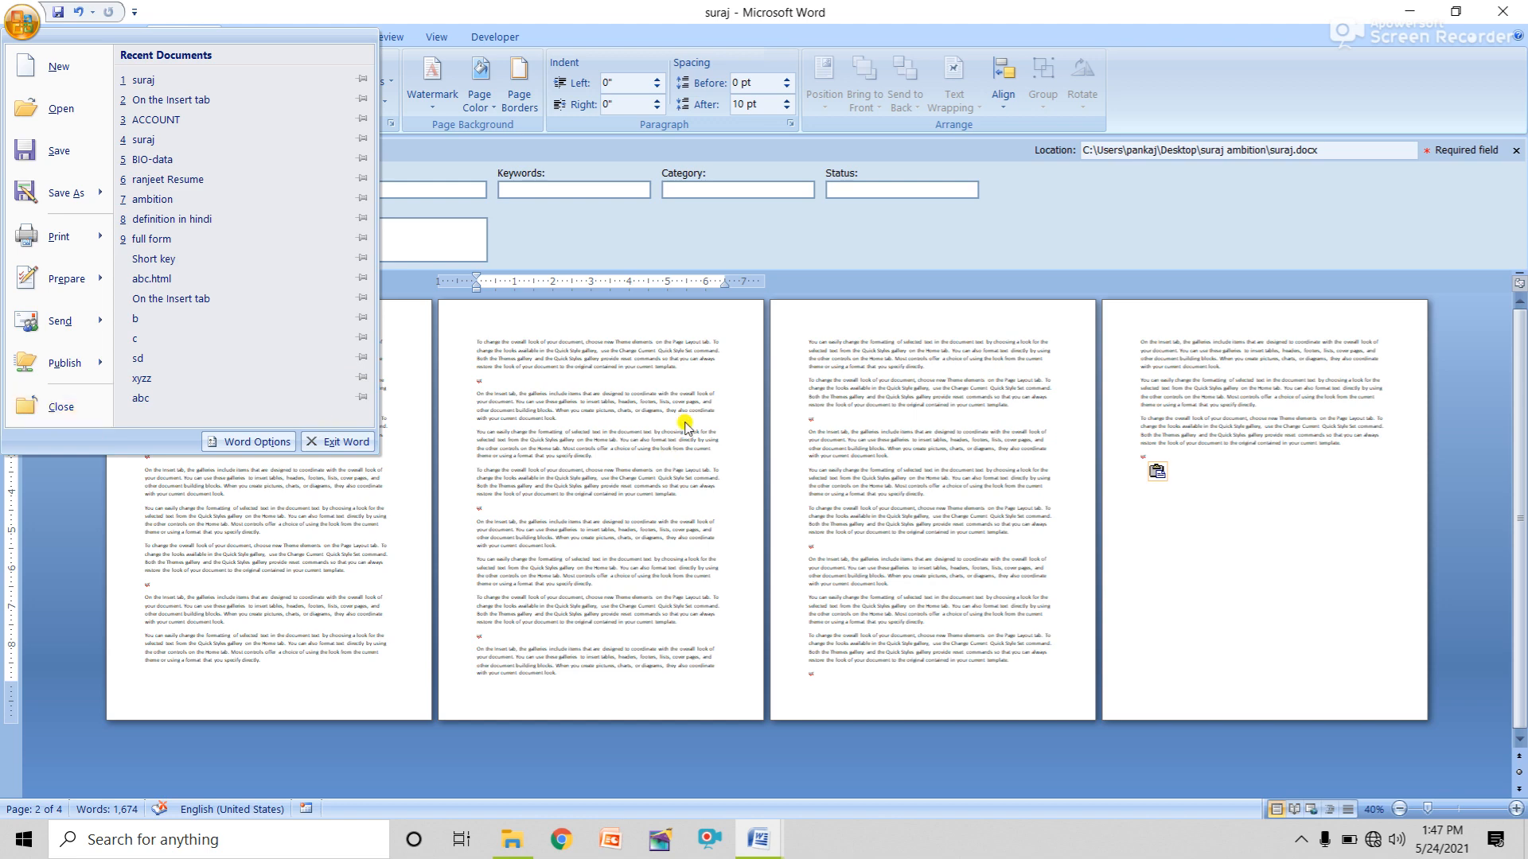
# Close the suraj document and Document5, discarding their unsaved changes.
pyautogui.click(77, 417)
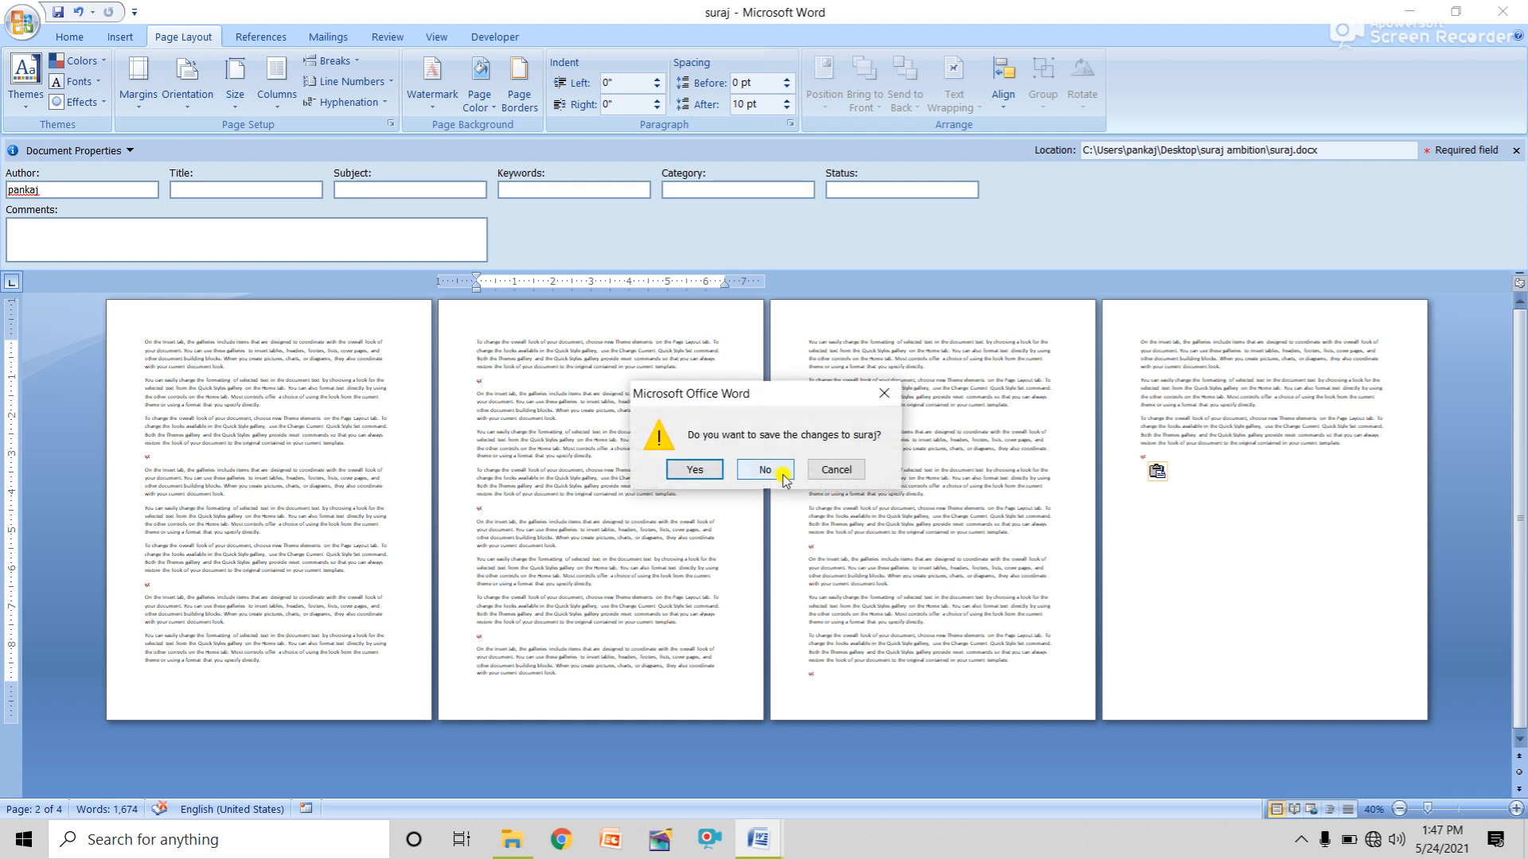
pyautogui.click(779, 470)
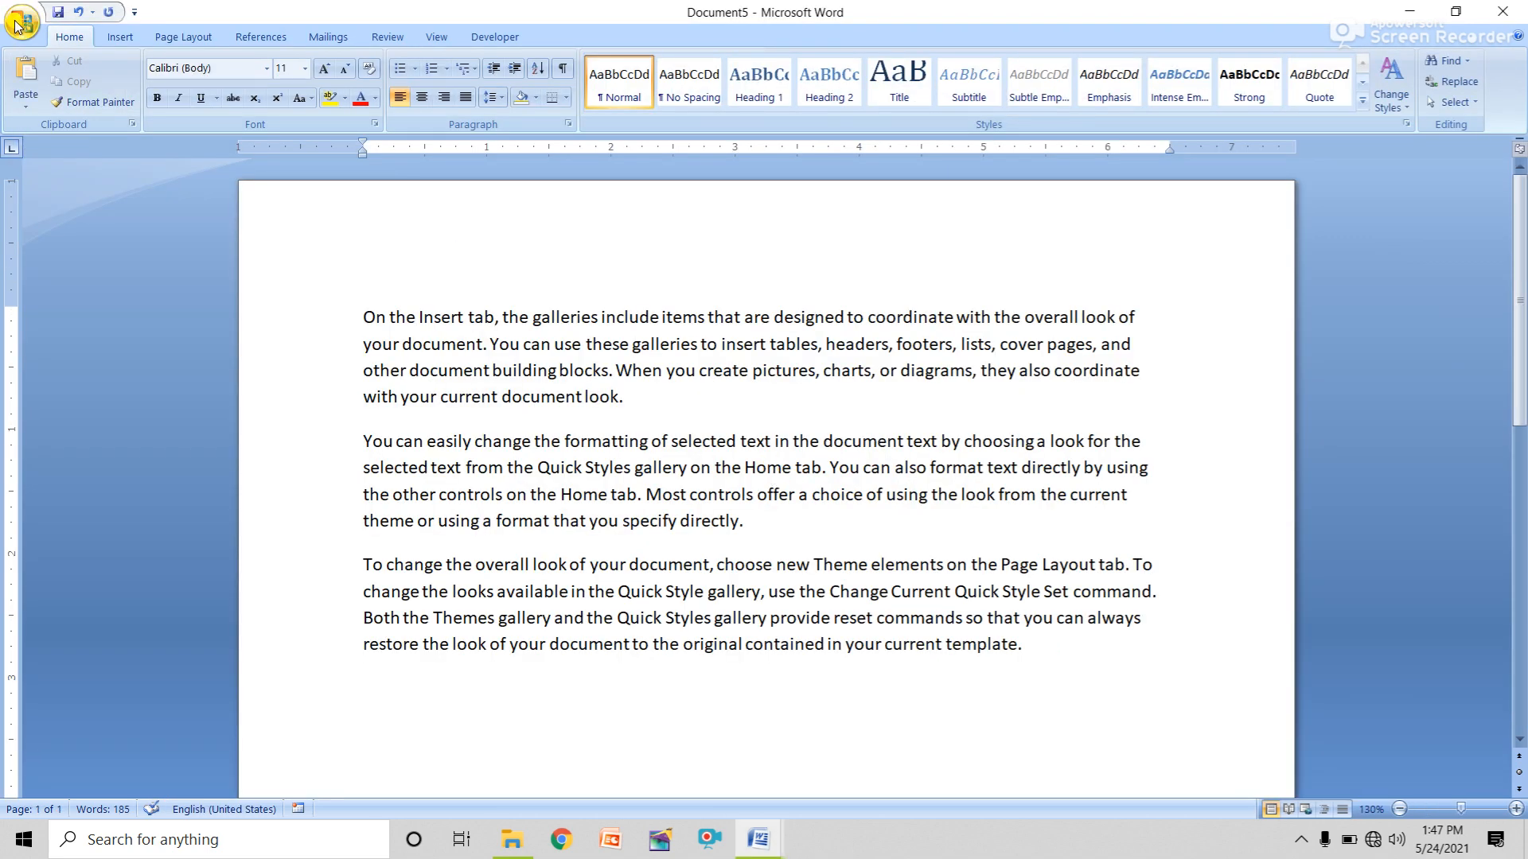
pyautogui.click(22, 26)
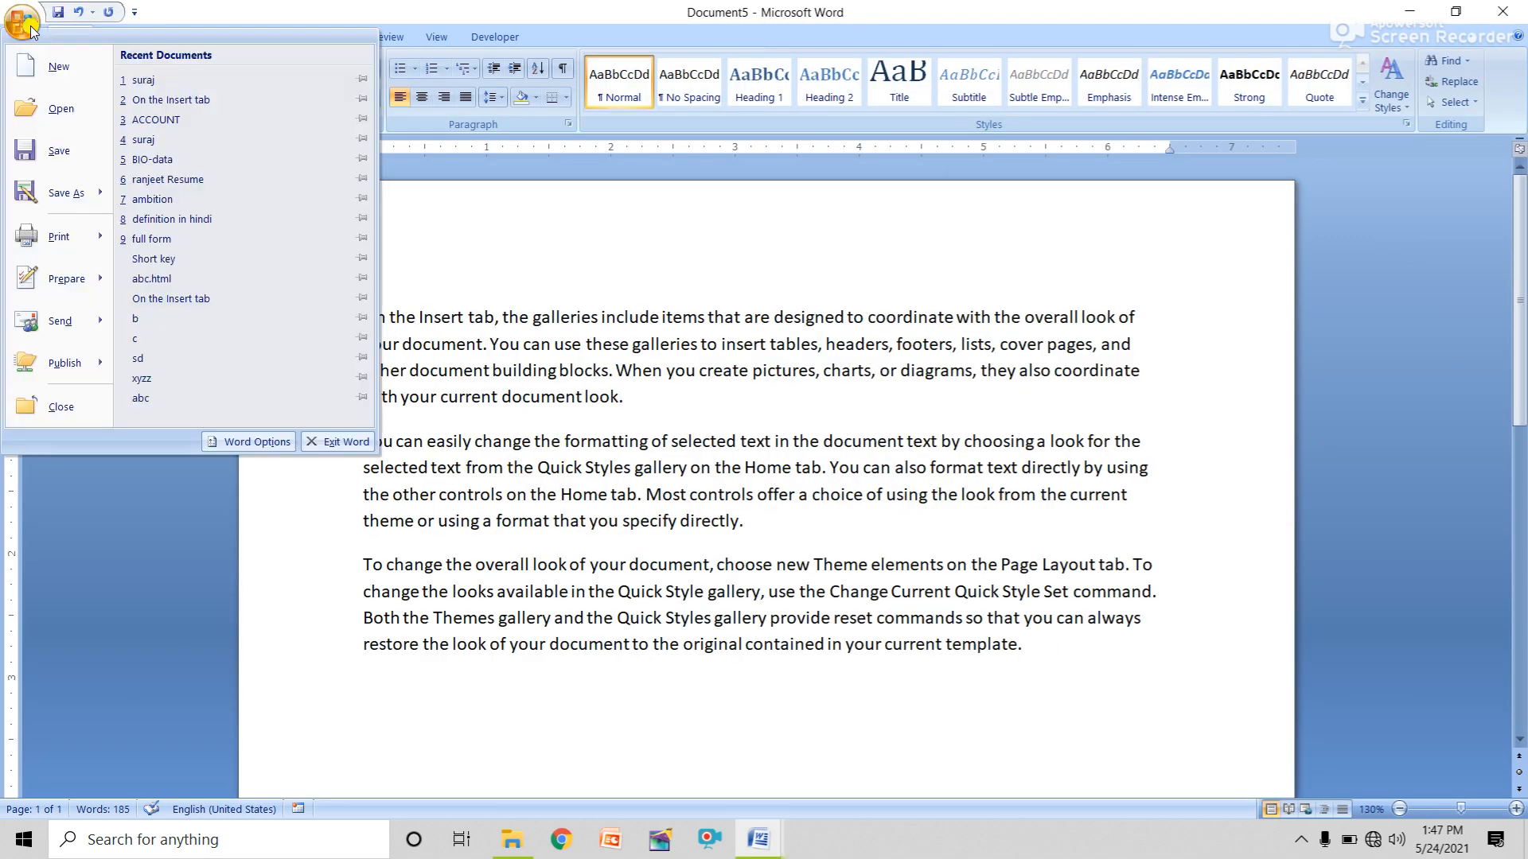
pyautogui.click(75, 412)
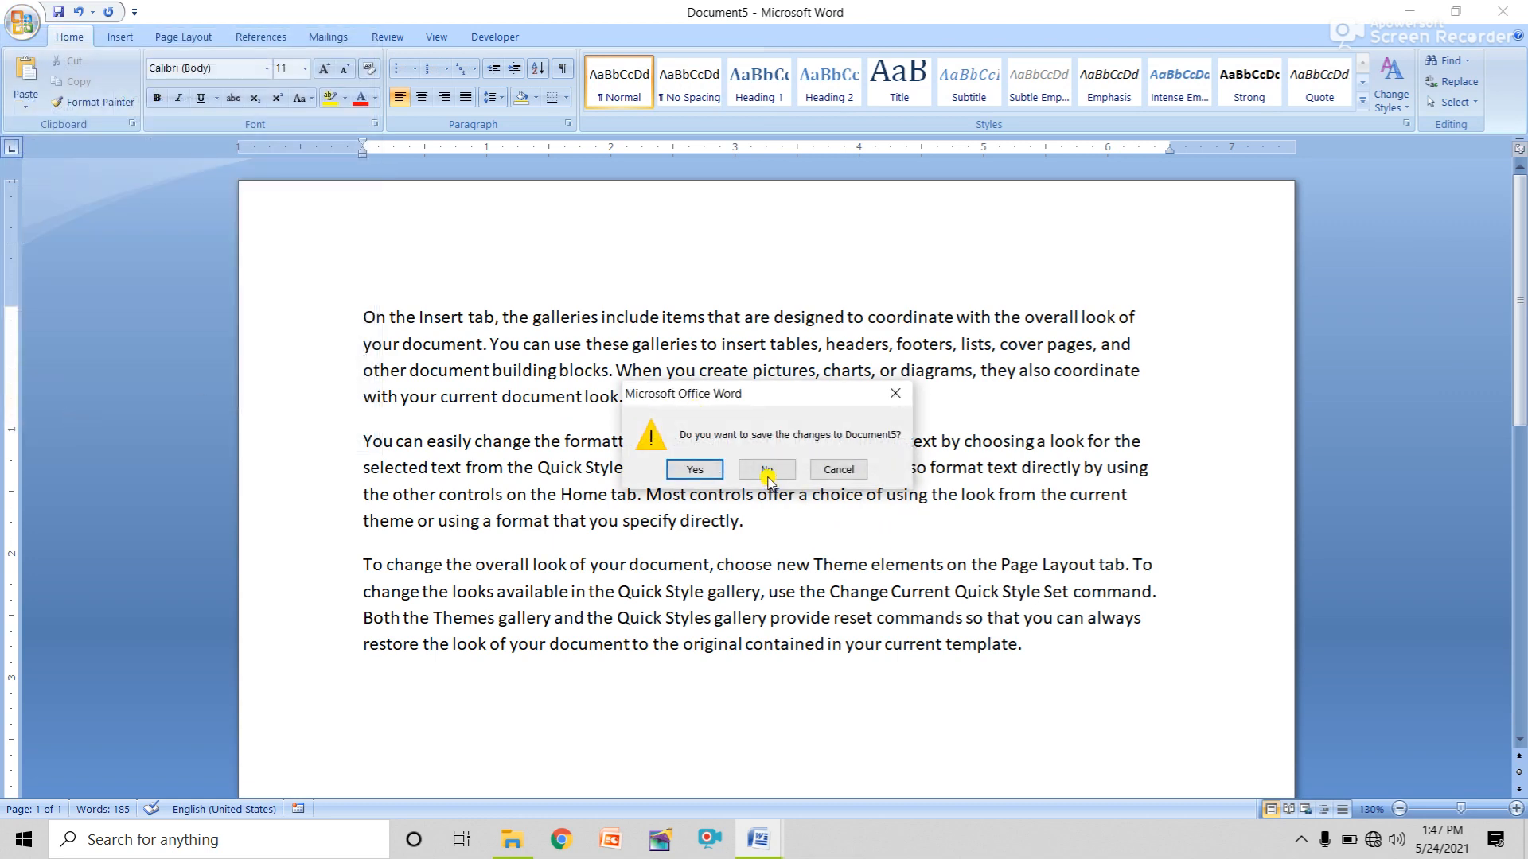
pyautogui.click(768, 469)
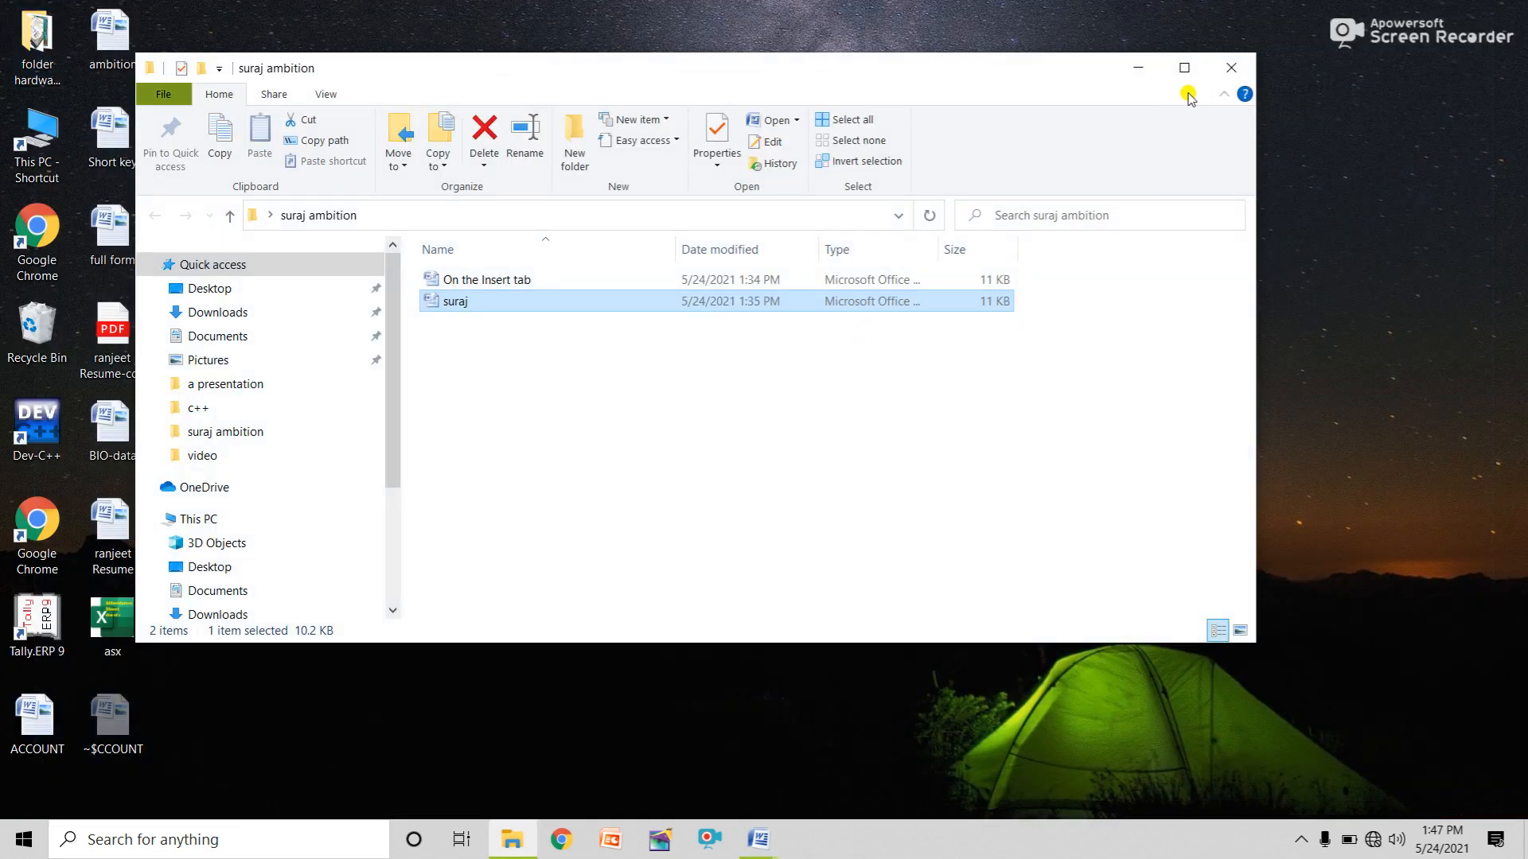
# Close the suraj ambition folder window and the BIO-data document.
pyautogui.click(1231, 68)
pyautogui.moveTo(778, 851)
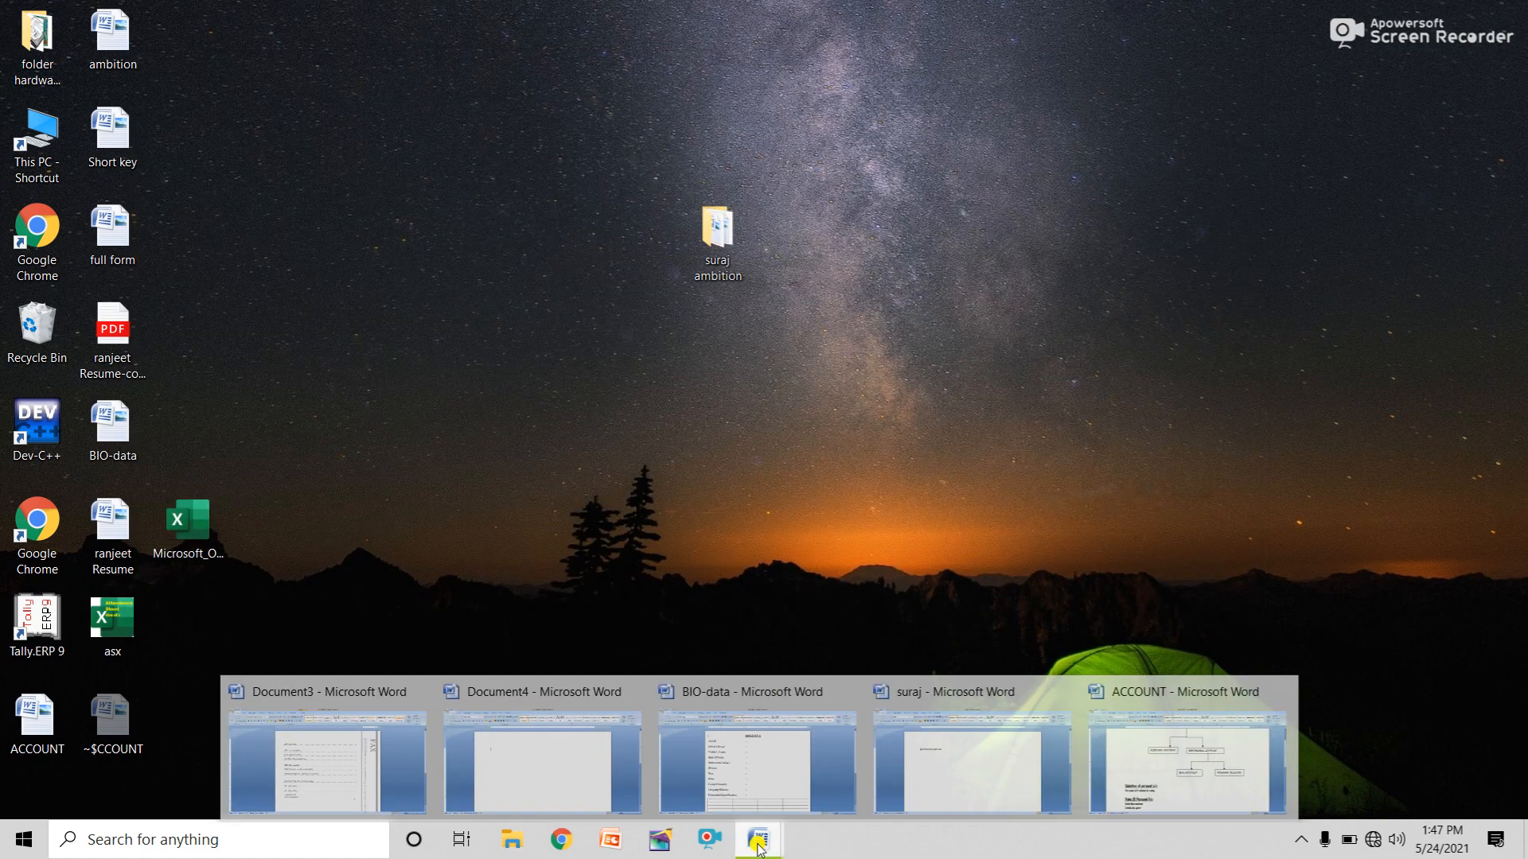
pyautogui.click(721, 691)
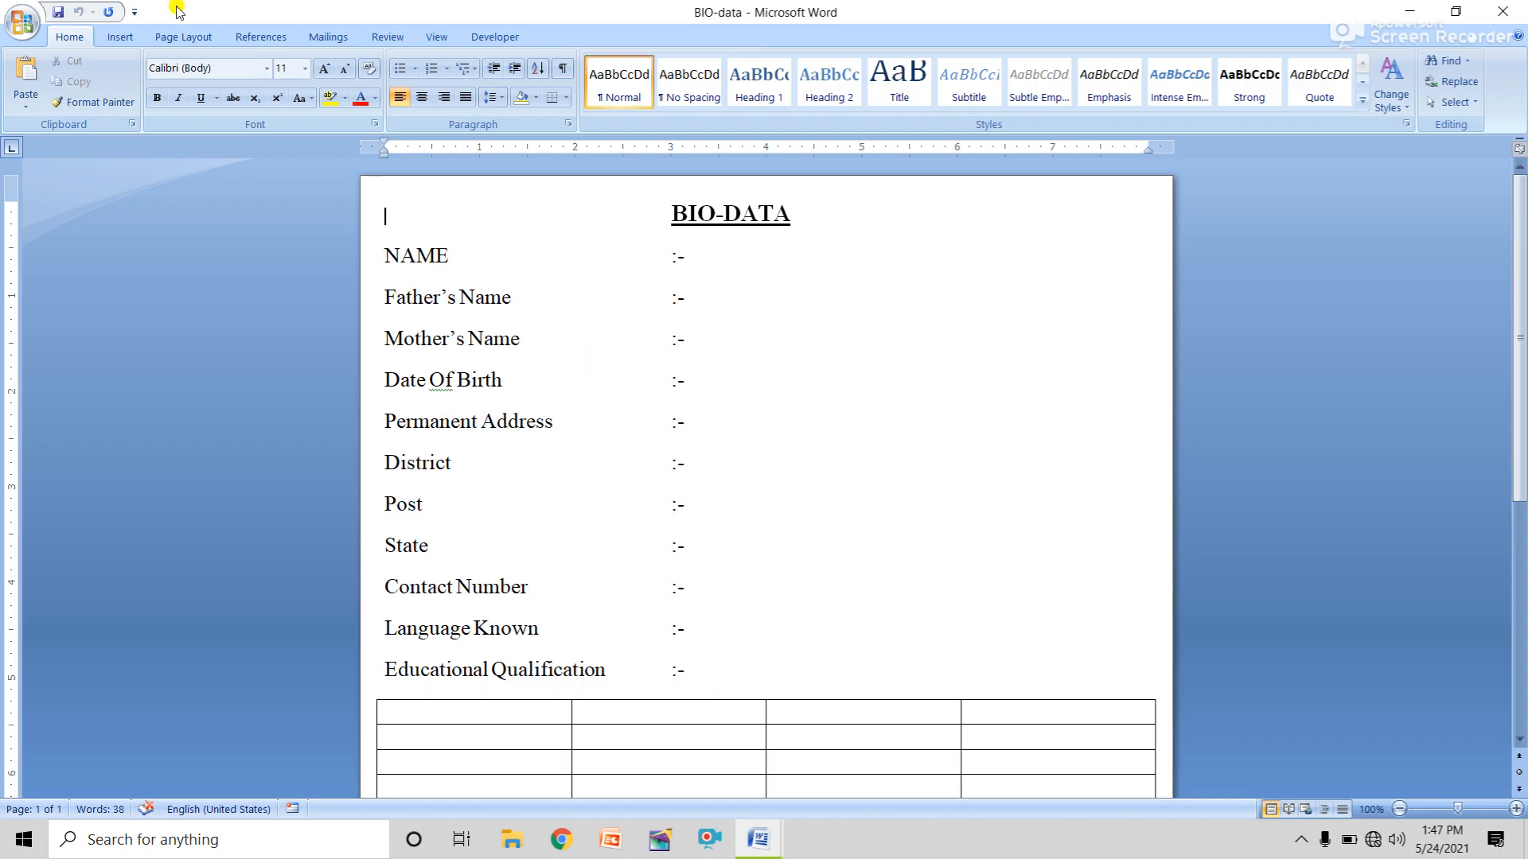
pyautogui.click(22, 24)
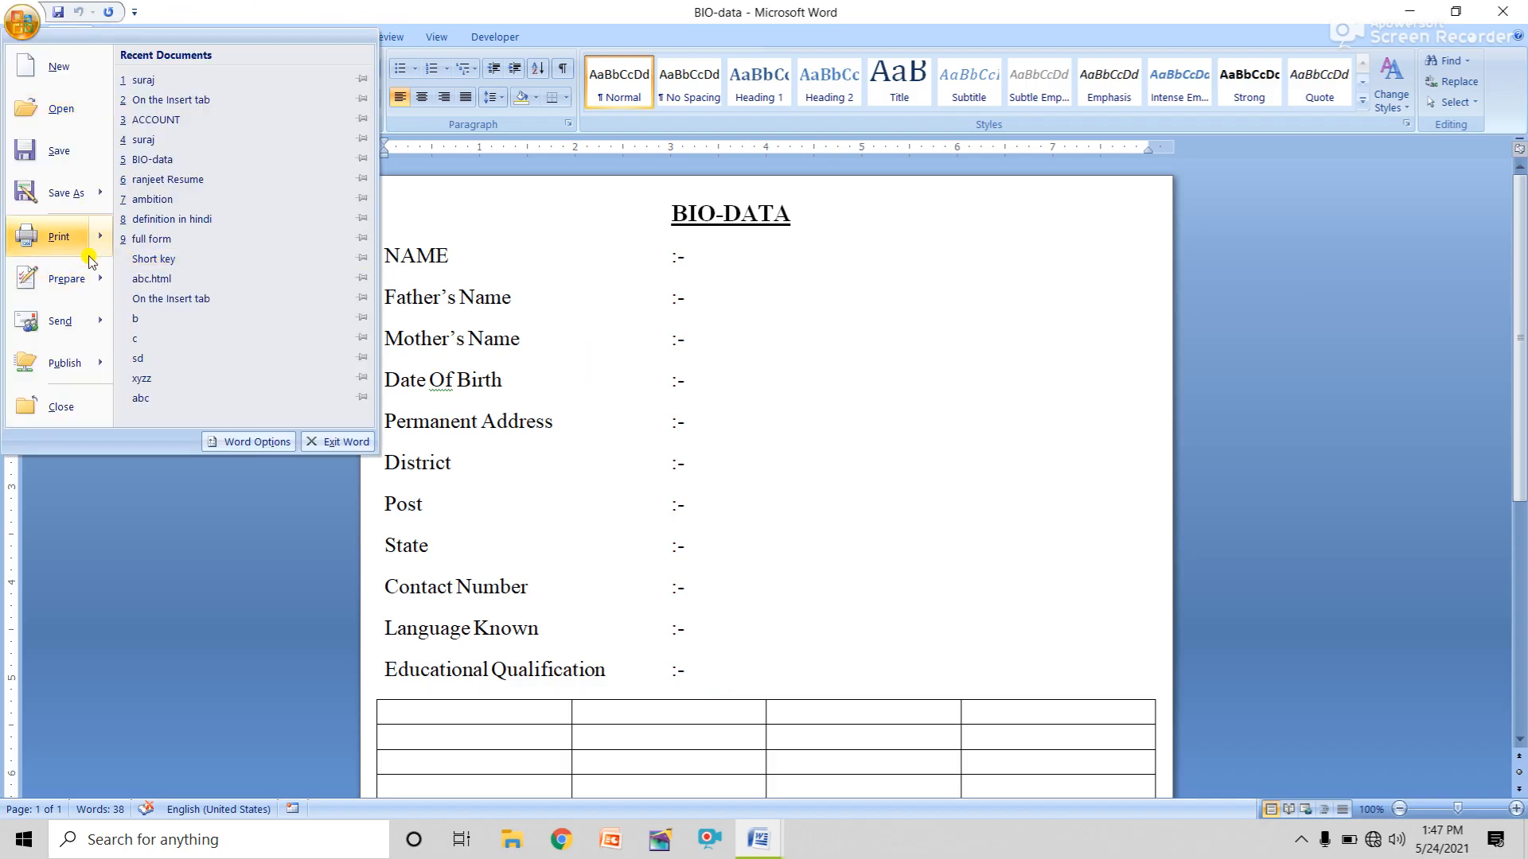
pyautogui.click(71, 409)
# Close blank Document4, then close the Document3 fax document without saving its changes.
pyautogui.moveTo(760, 845)
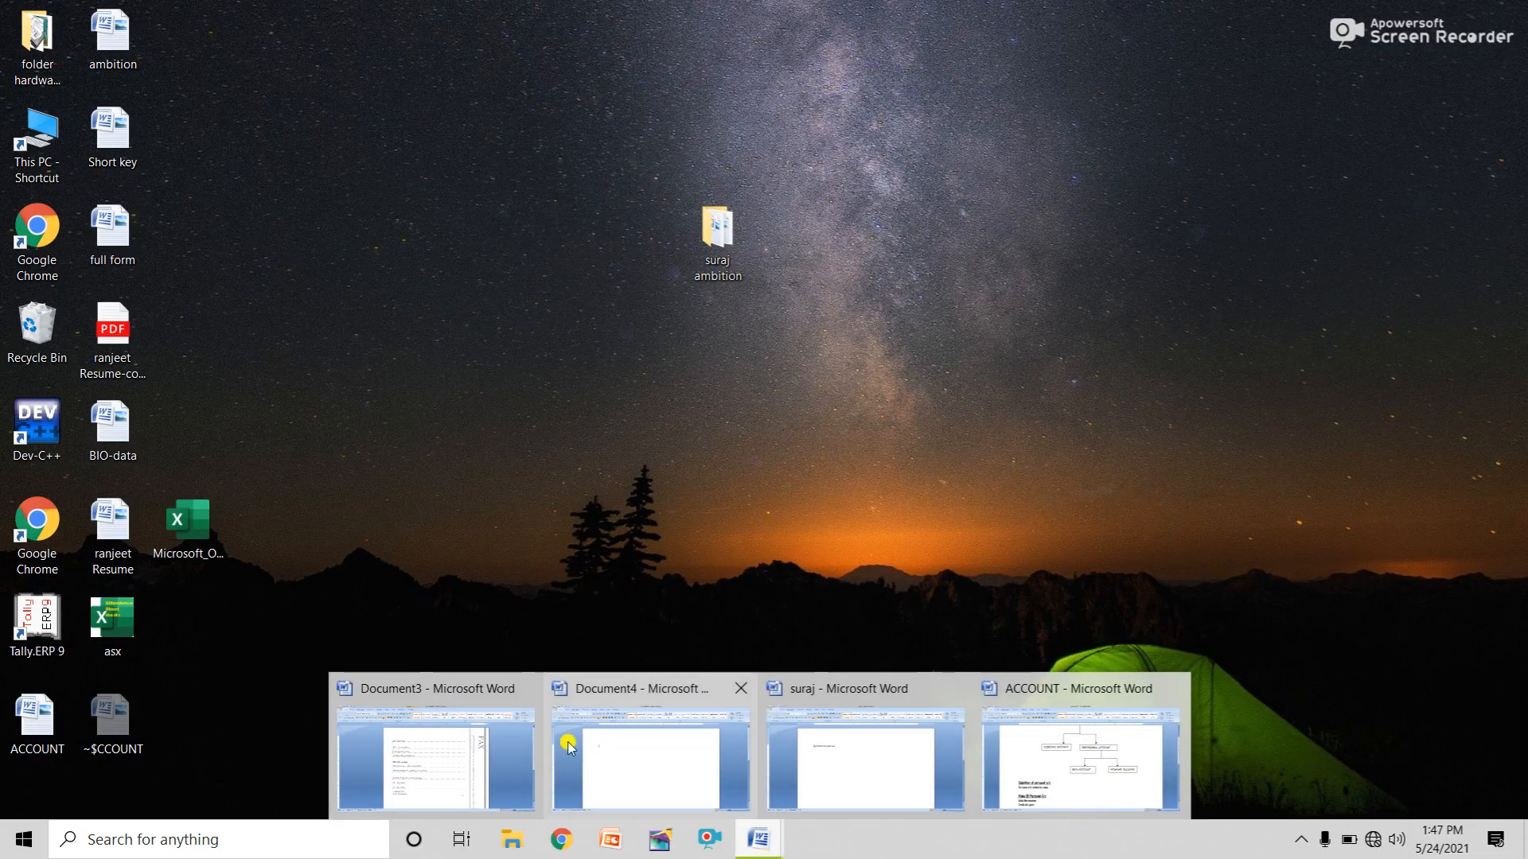
pyautogui.click(632, 749)
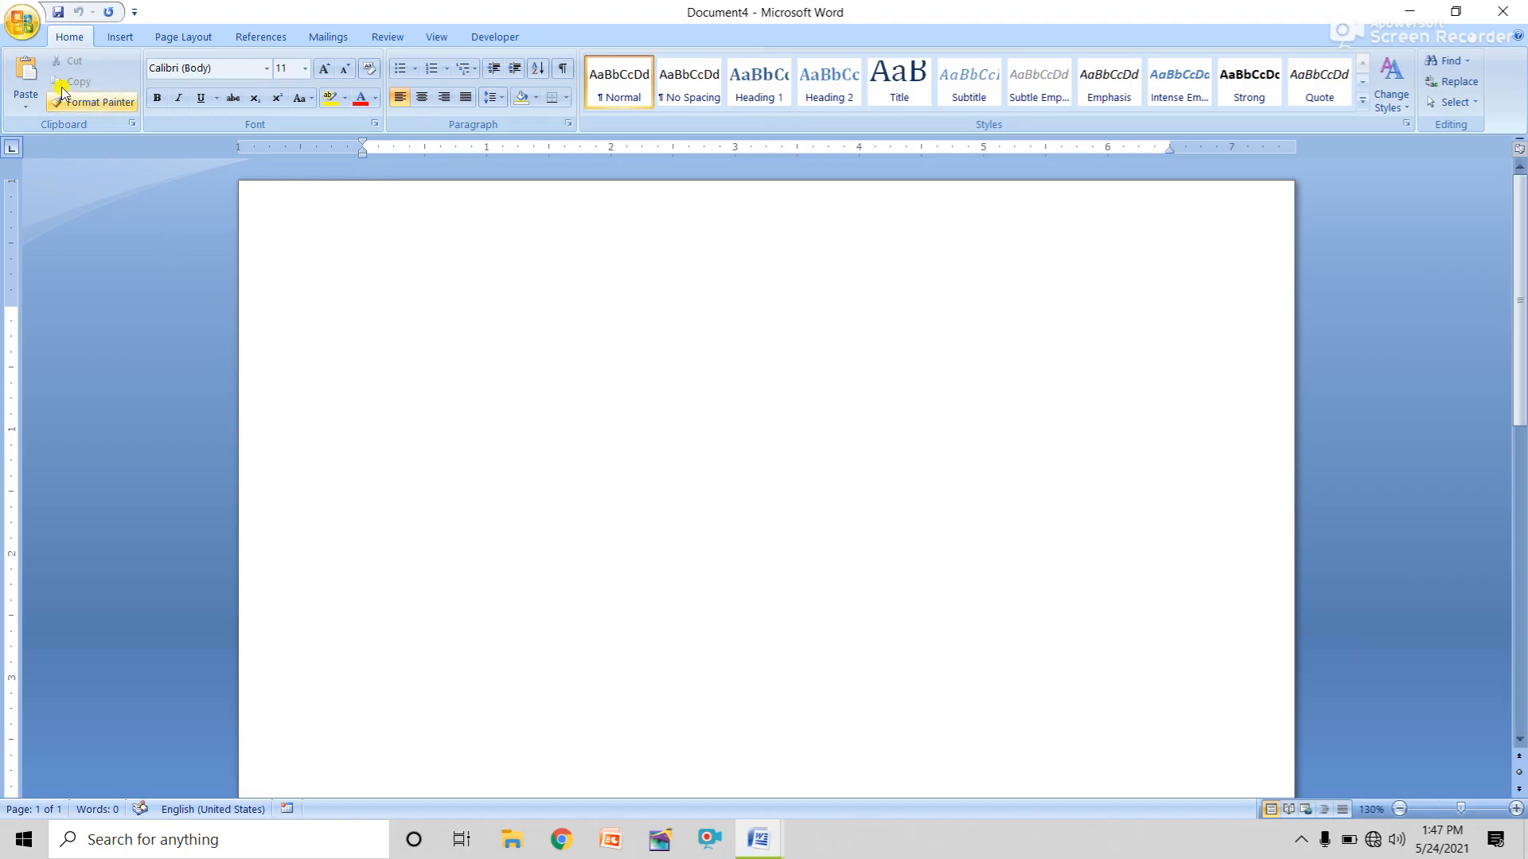
pyautogui.click(21, 24)
pyautogui.click(86, 413)
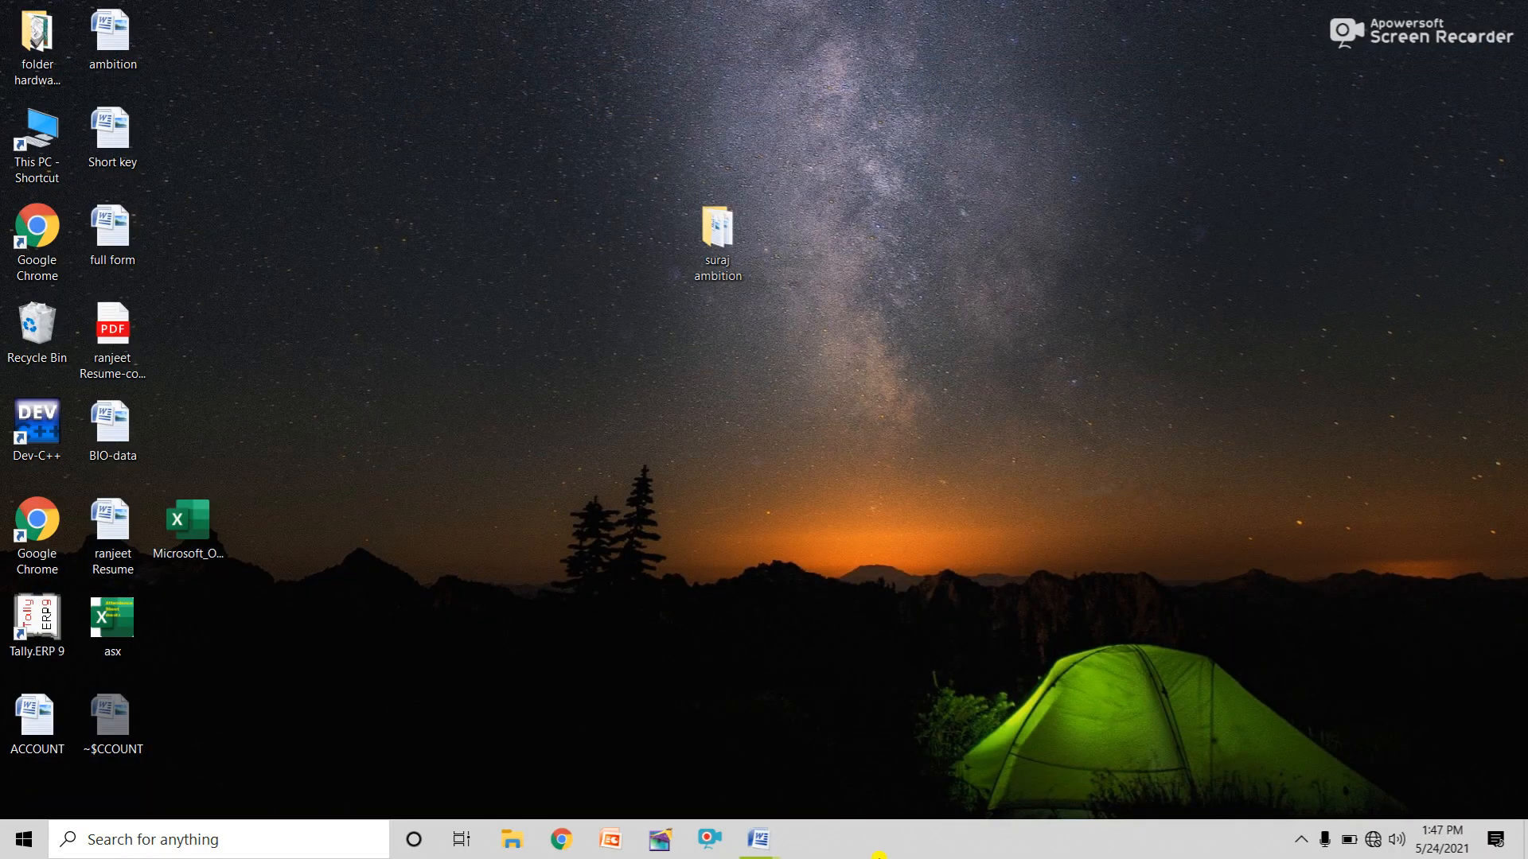
pyautogui.moveTo(760, 842)
pyautogui.click(569, 778)
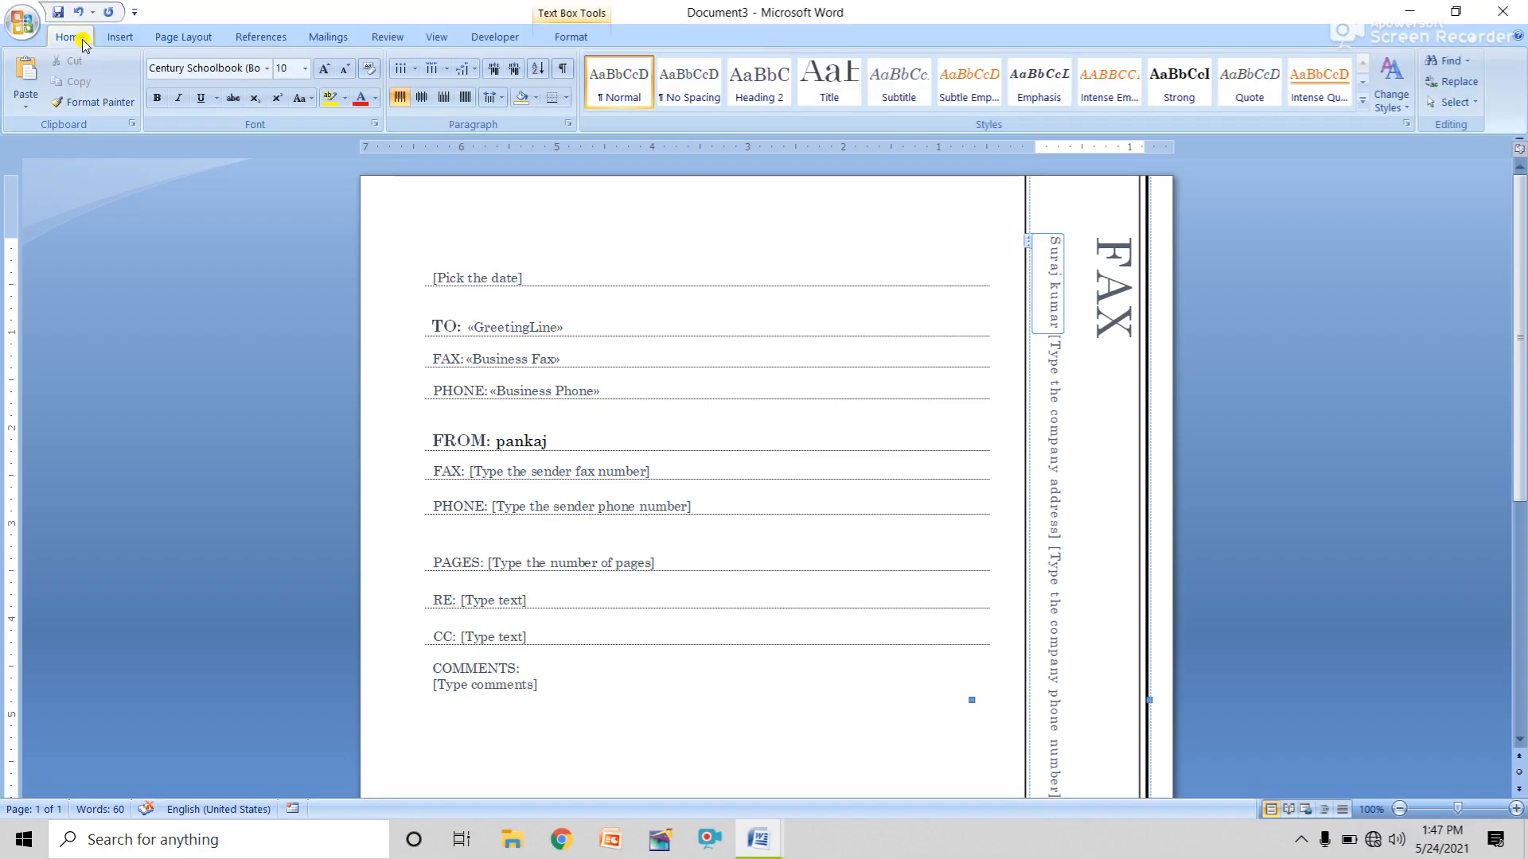
pyautogui.click(22, 24)
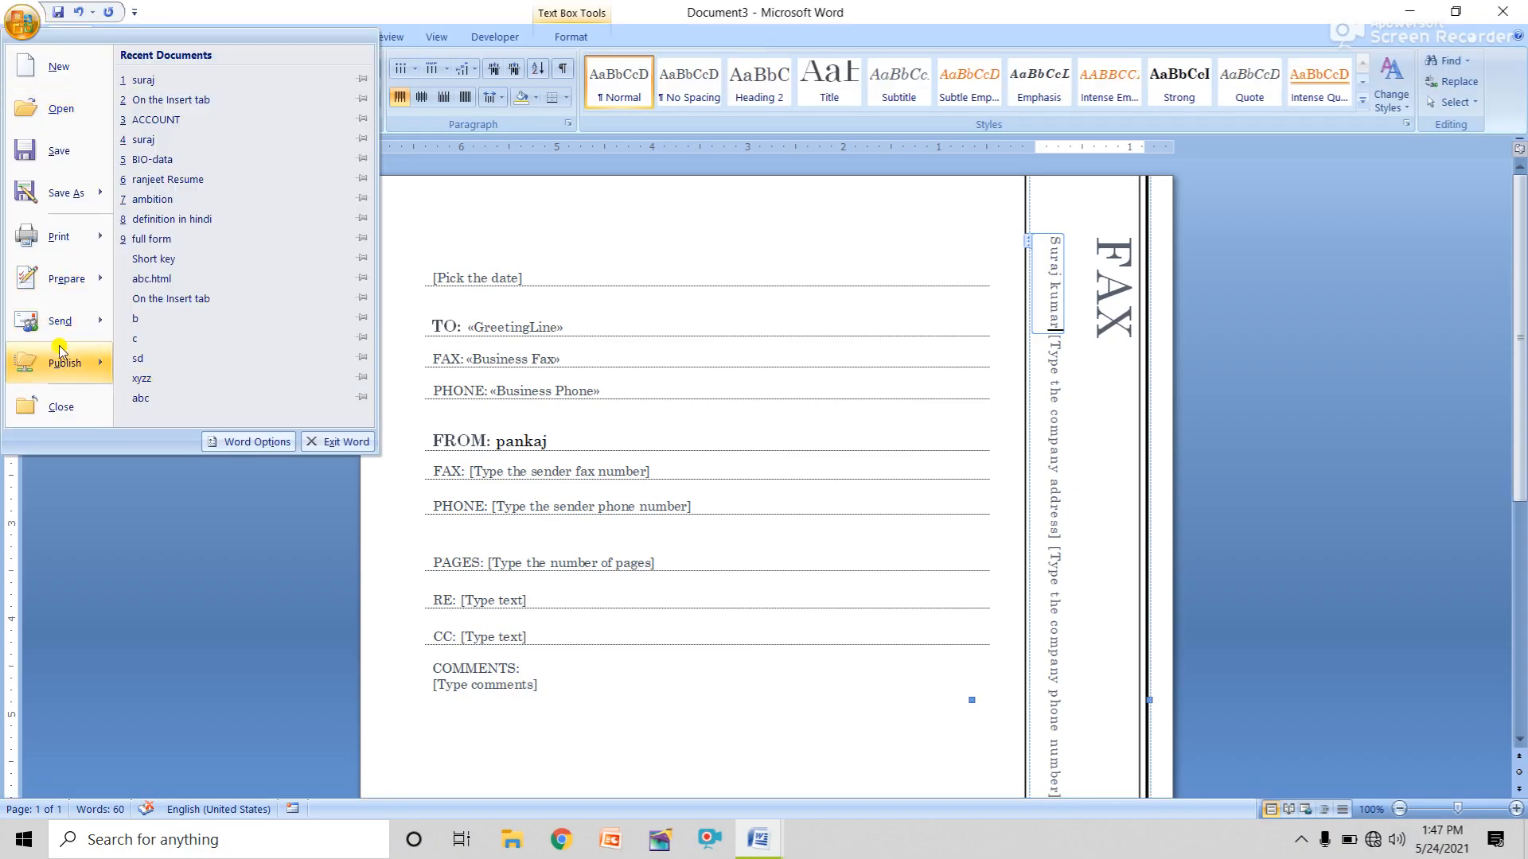
pyautogui.click(62, 406)
pyautogui.click(769, 469)
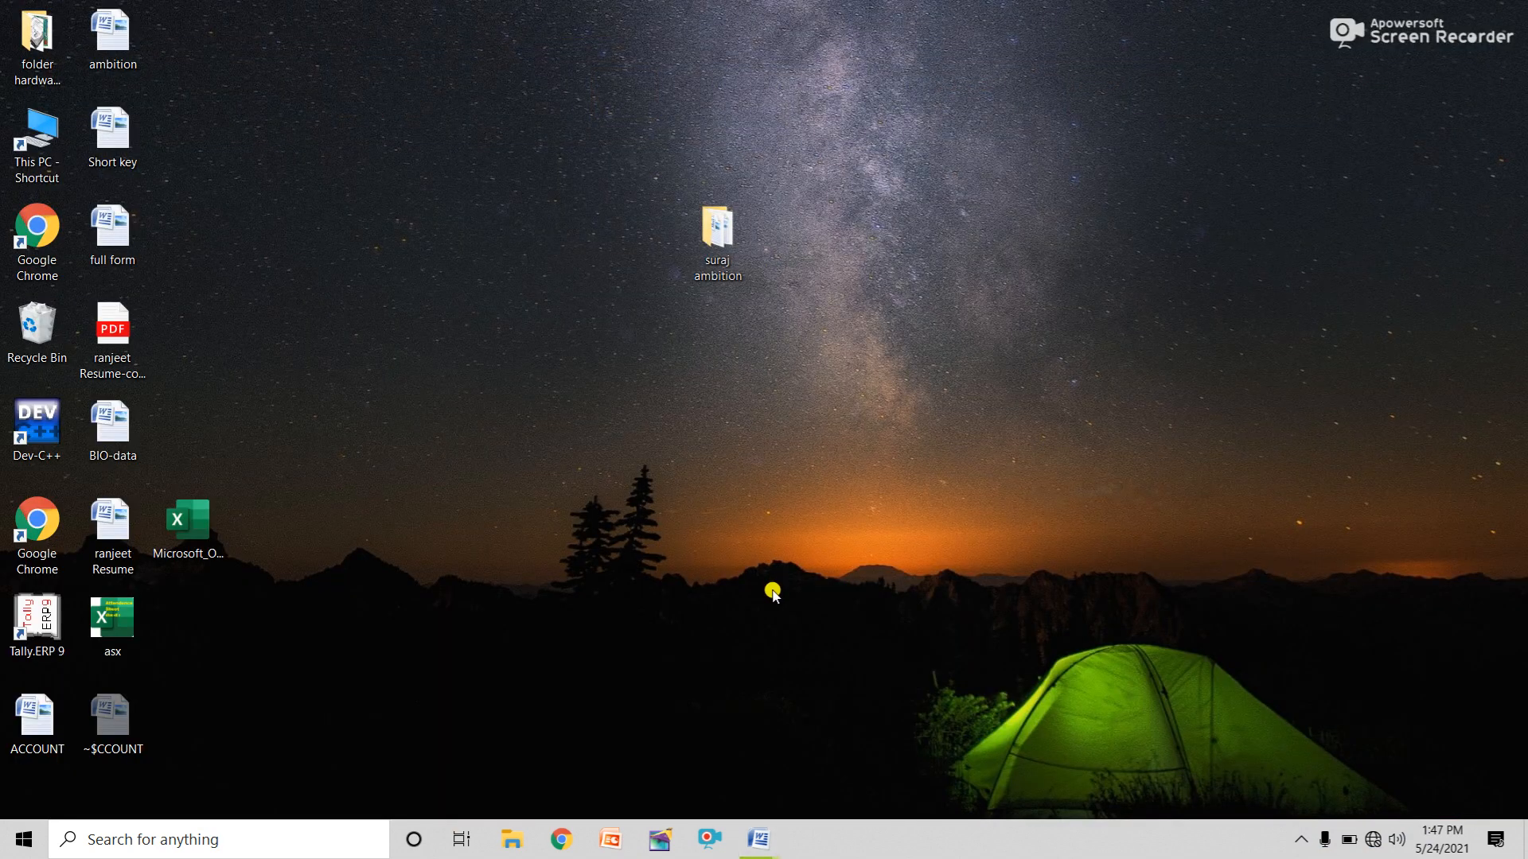
# Close the short one-line document and the ACCOUNT document, leaving Word empty.
pyautogui.moveTo(760, 840)
pyautogui.click(690, 788)
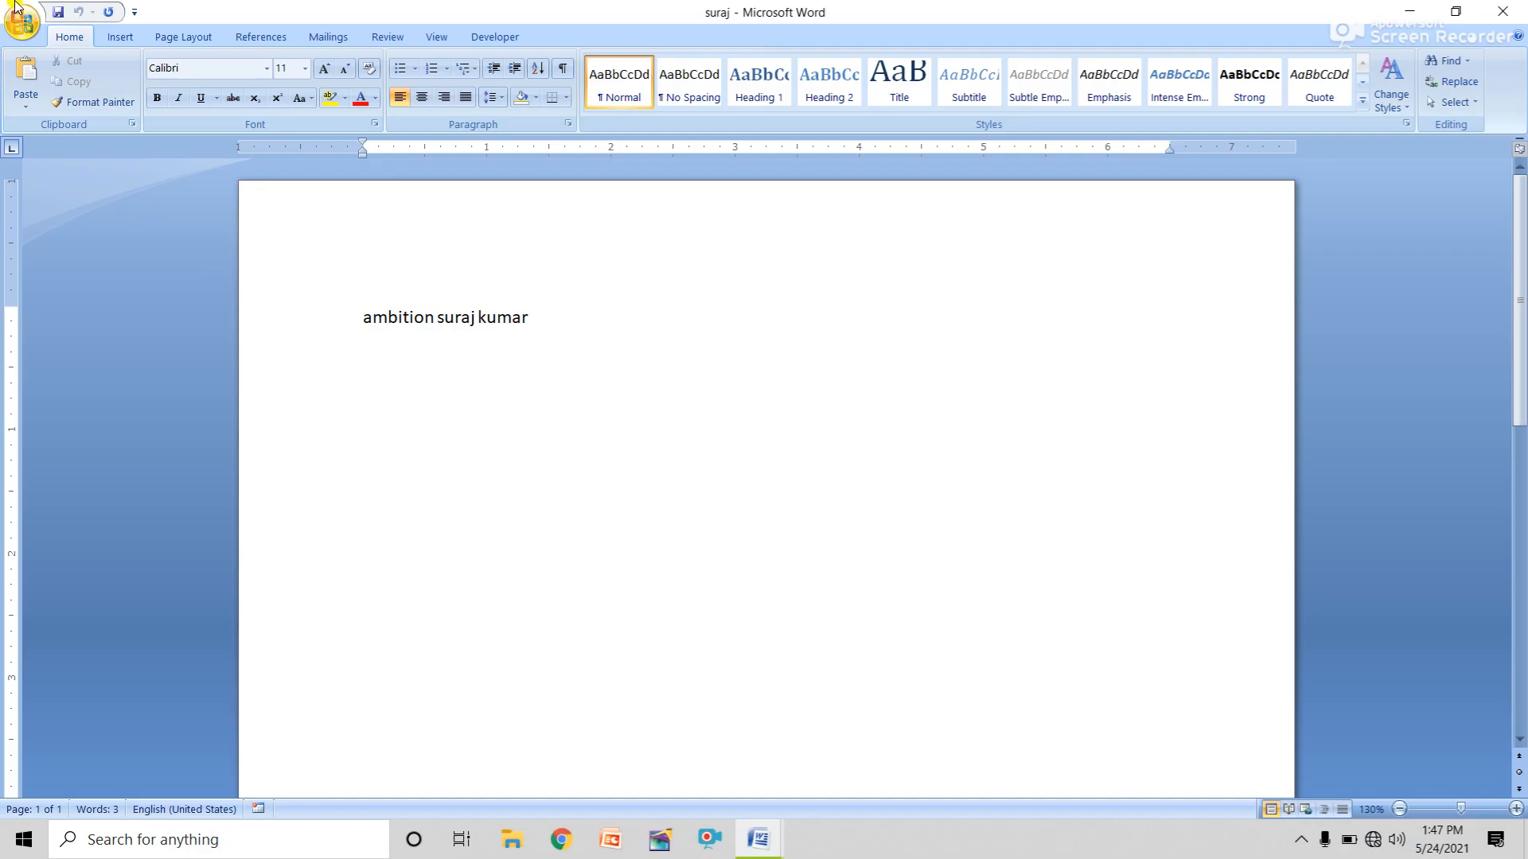
pyautogui.click(21, 24)
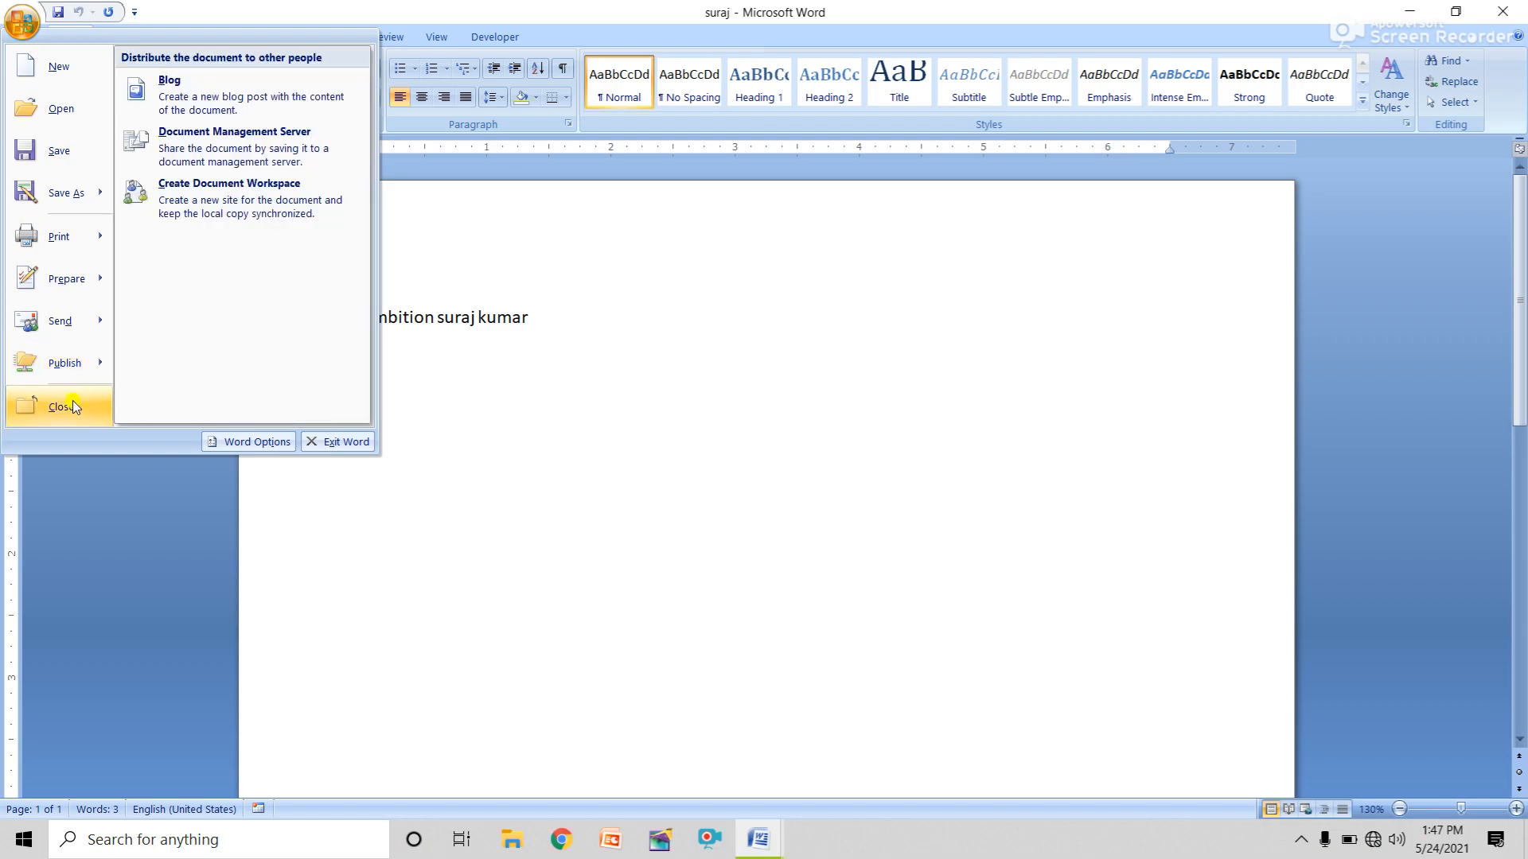
pyautogui.click(62, 407)
pyautogui.click(760, 844)
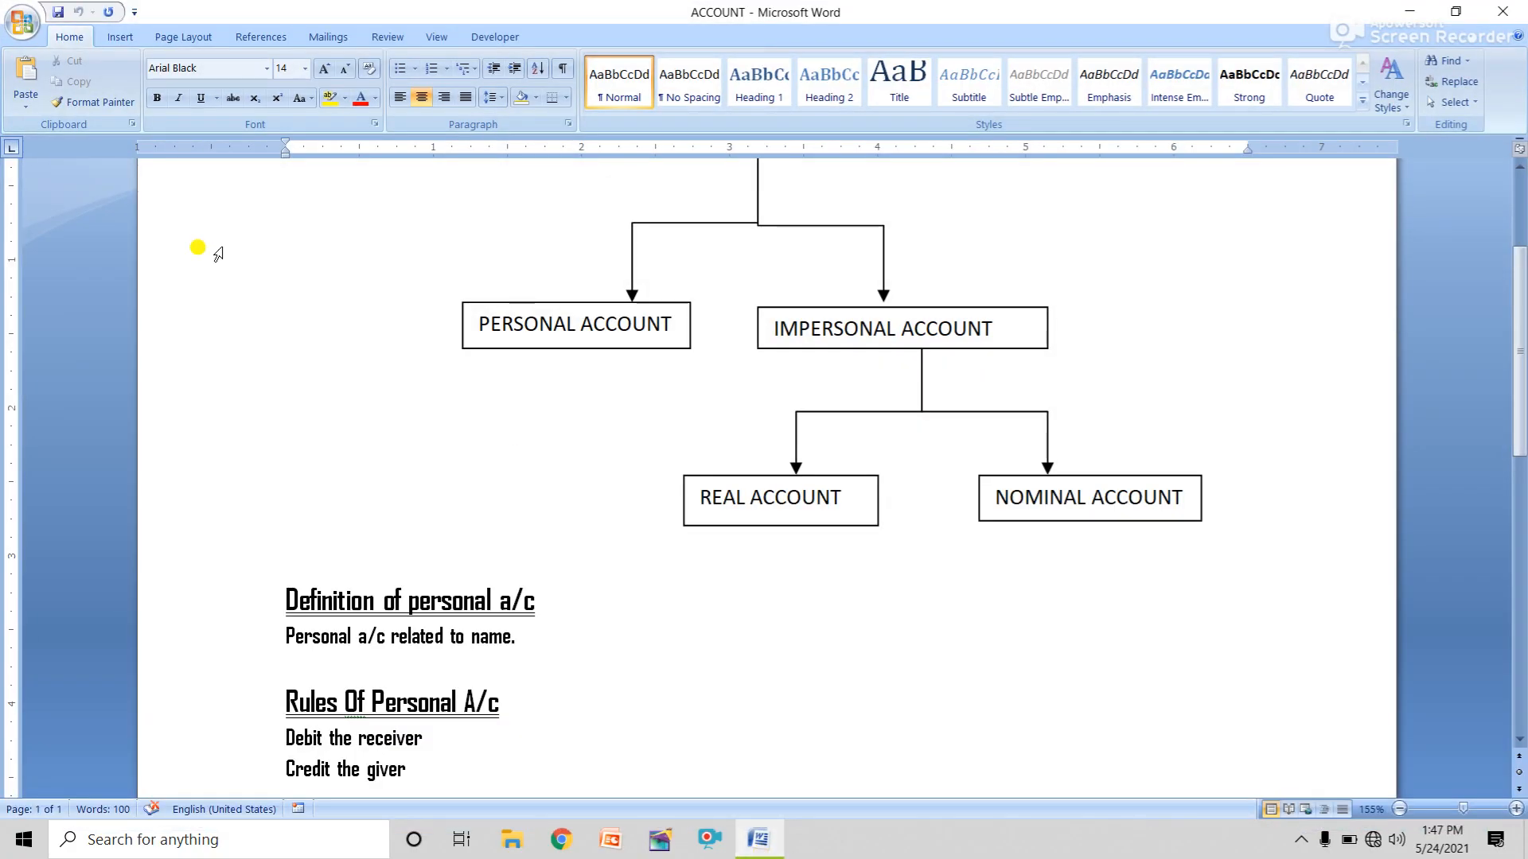
pyautogui.click(26, 26)
pyautogui.click(61, 407)
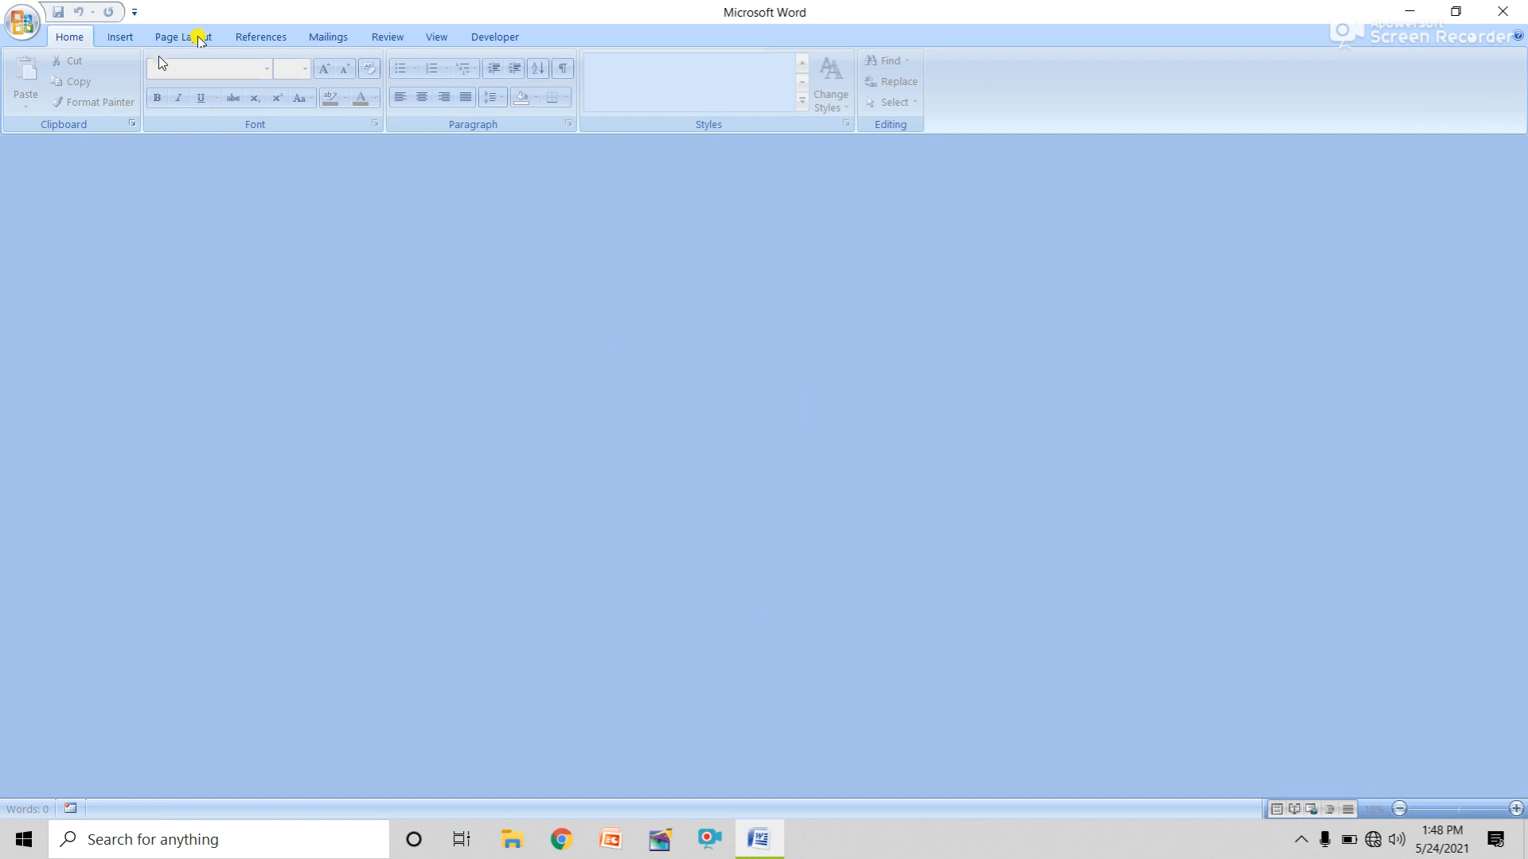
# Create blank Document6, zoom in, and bring up Word Options on its Popular settings.
pyautogui.click(19, 19)
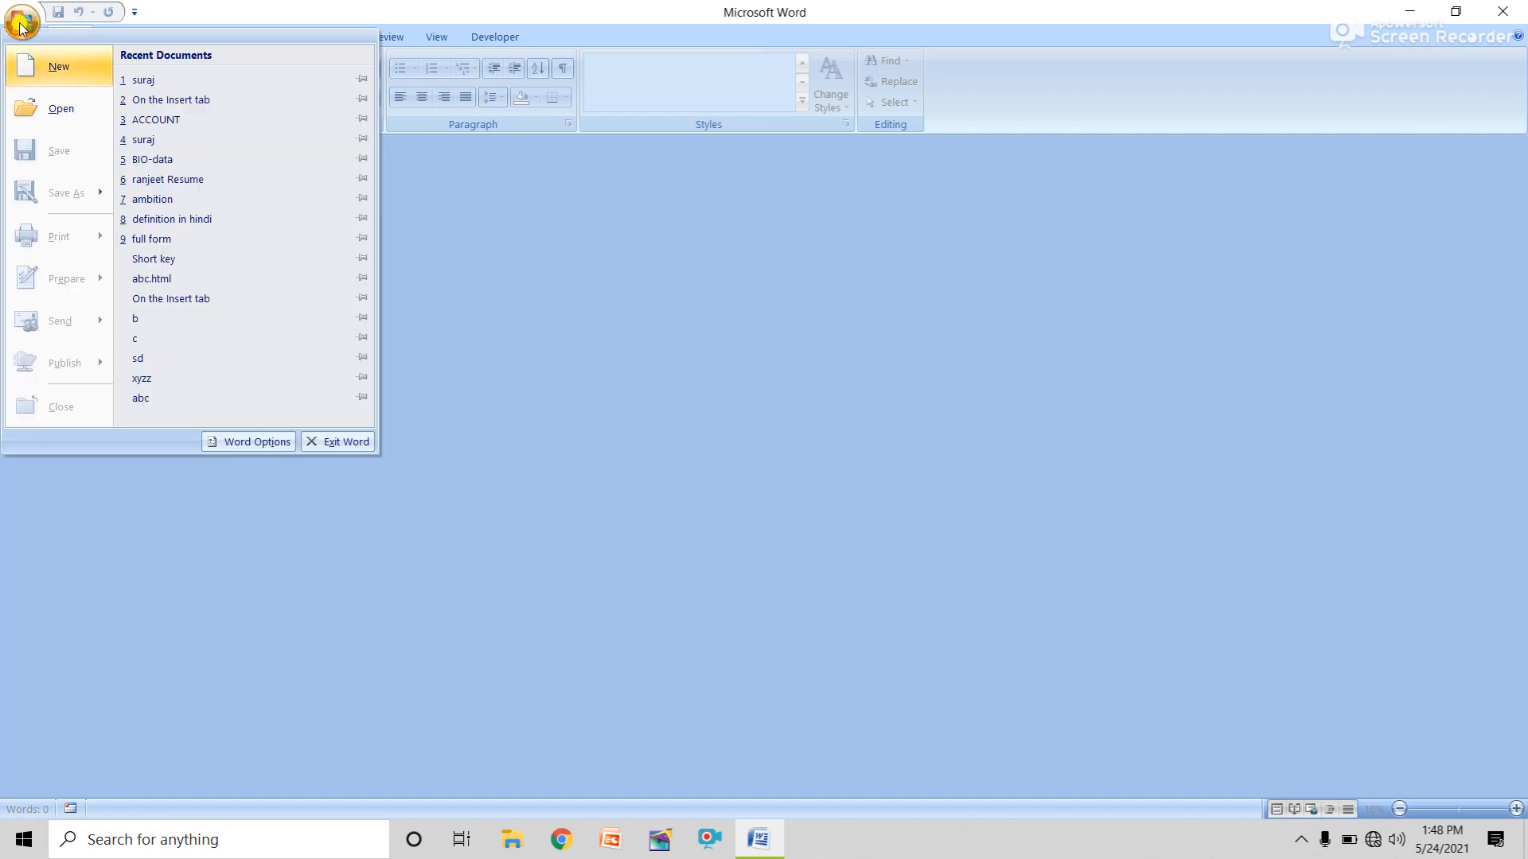
pyautogui.click(36, 66)
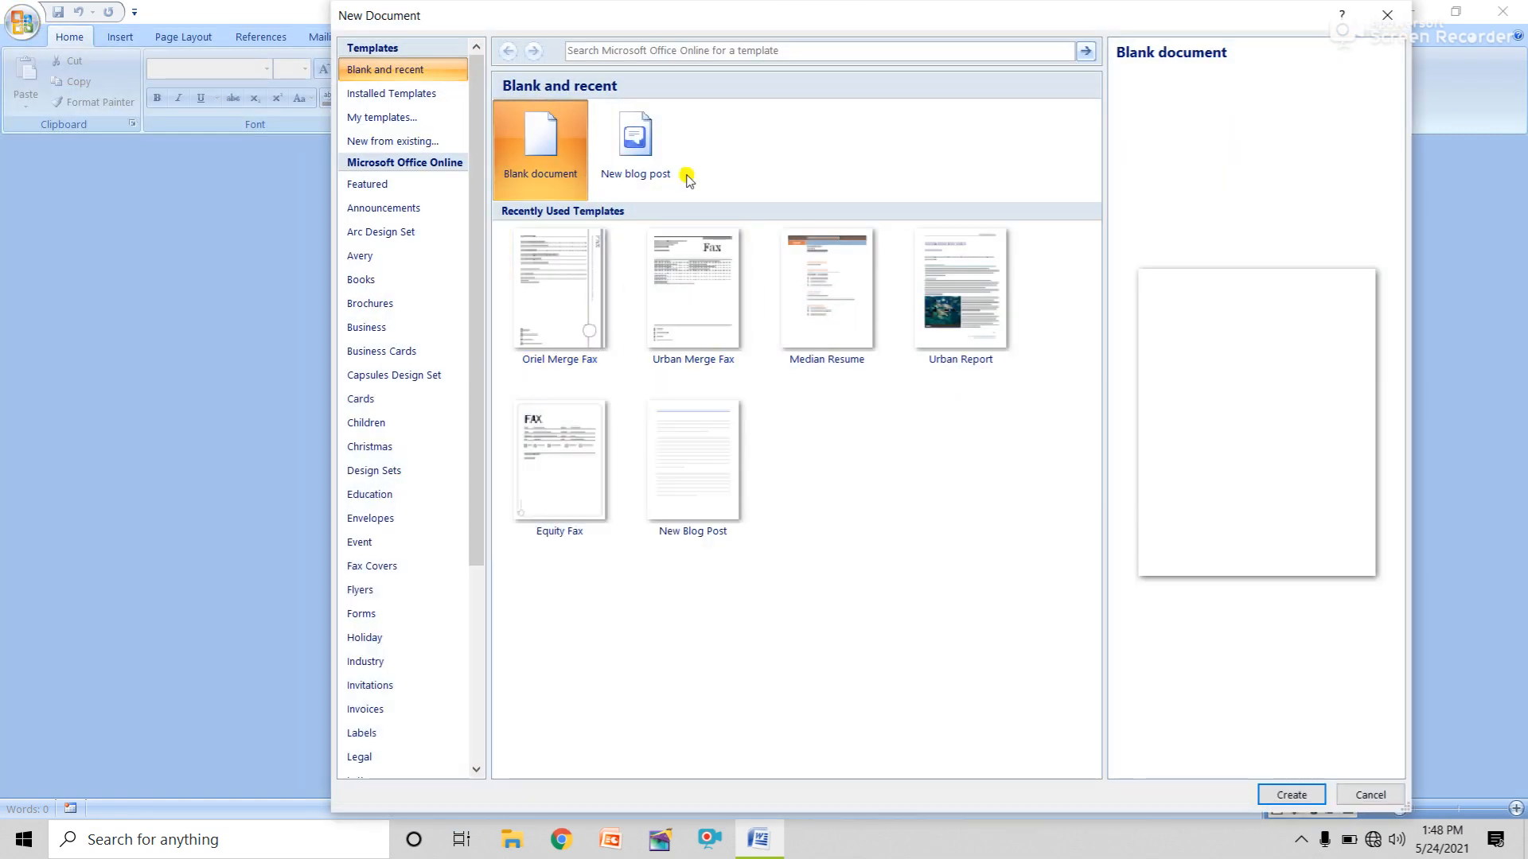
pyautogui.click(1290, 795)
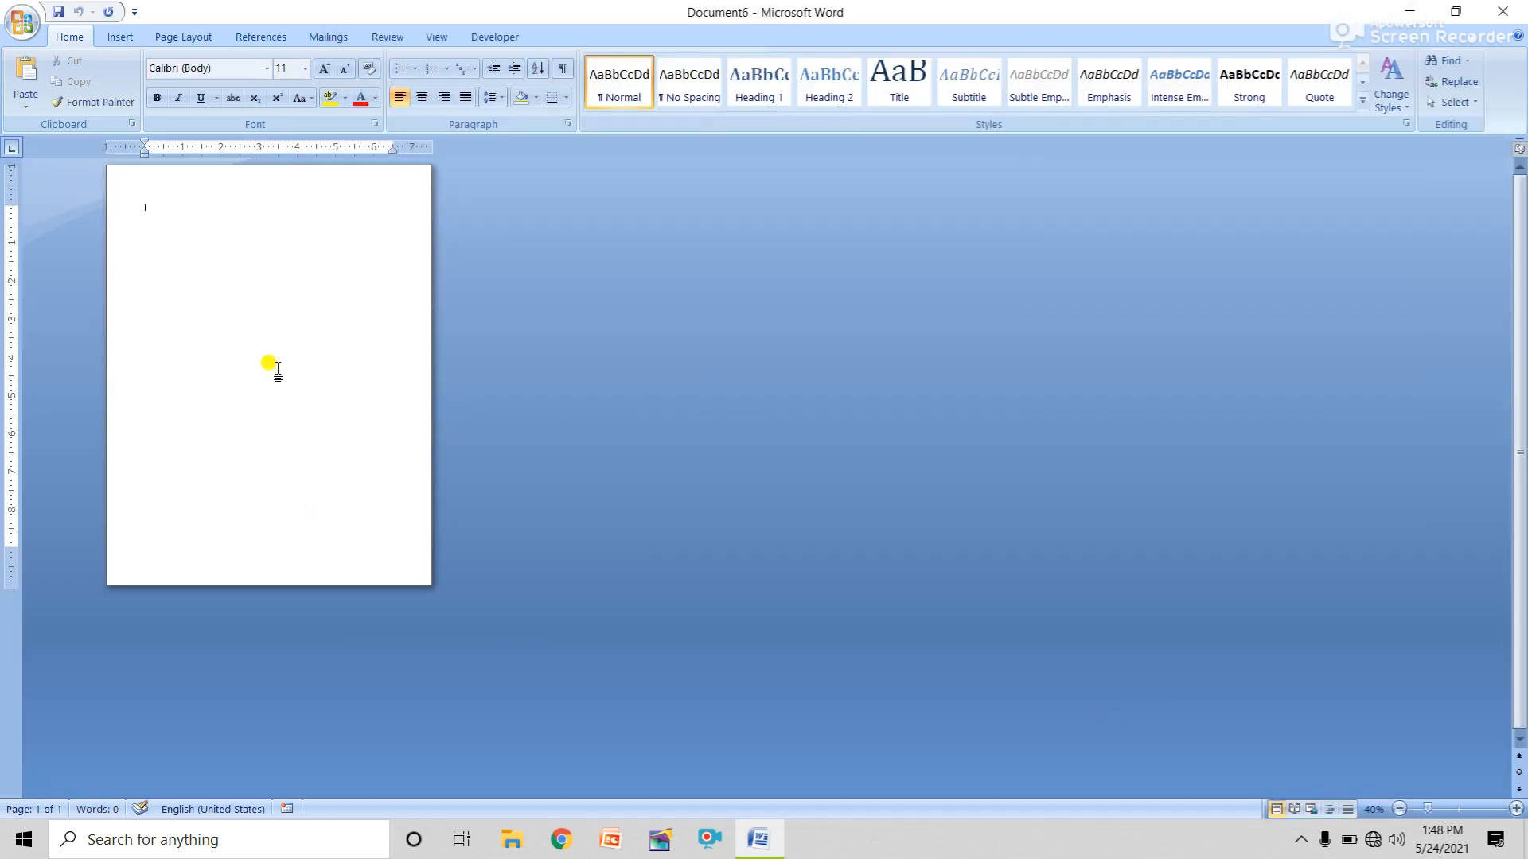
pyautogui.scroll(7, 278, 371)
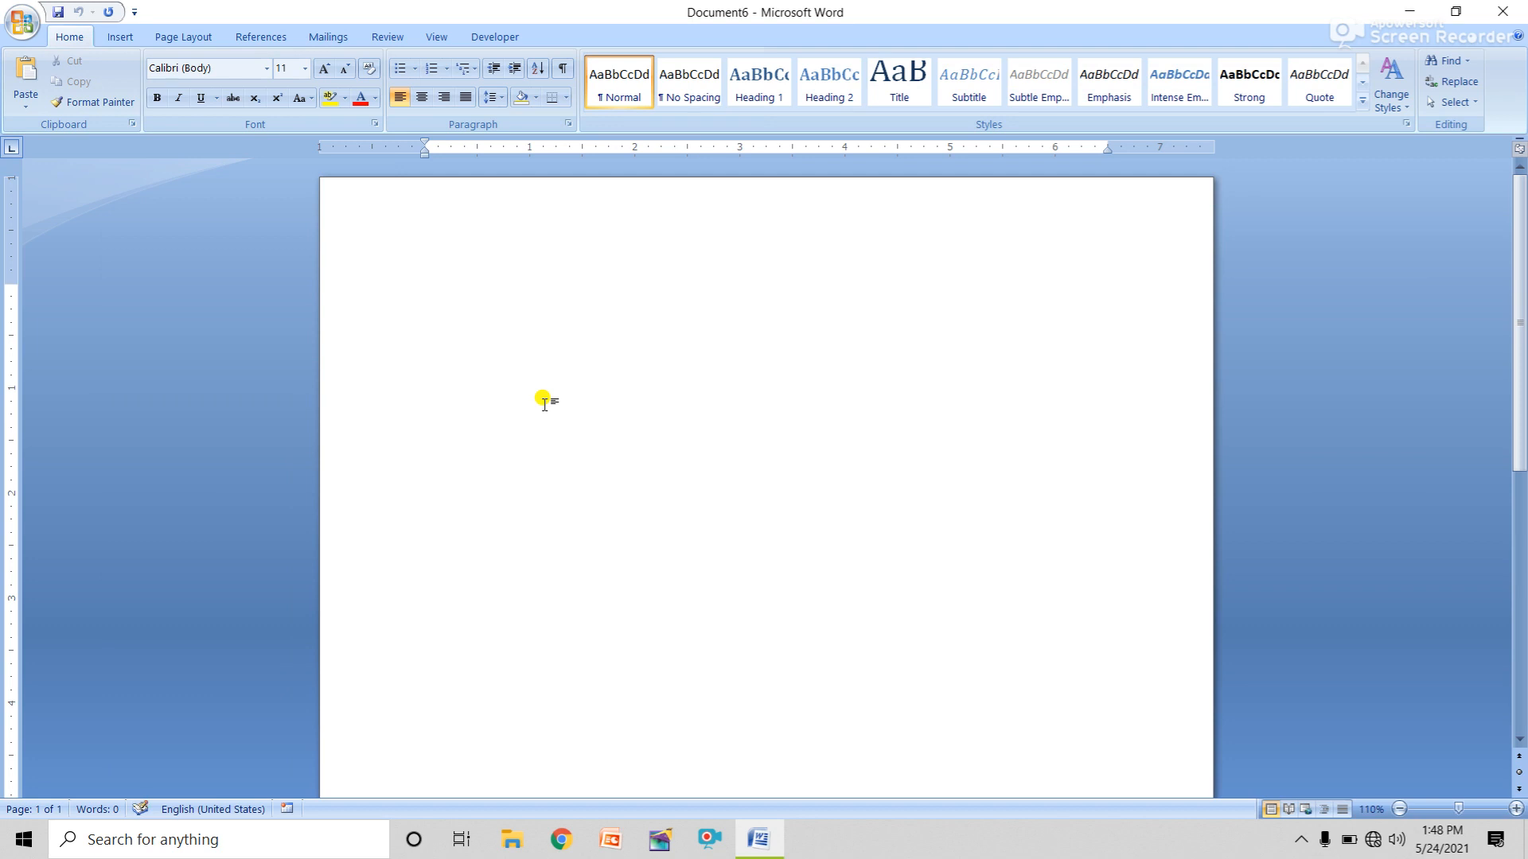
pyautogui.click(10, 29)
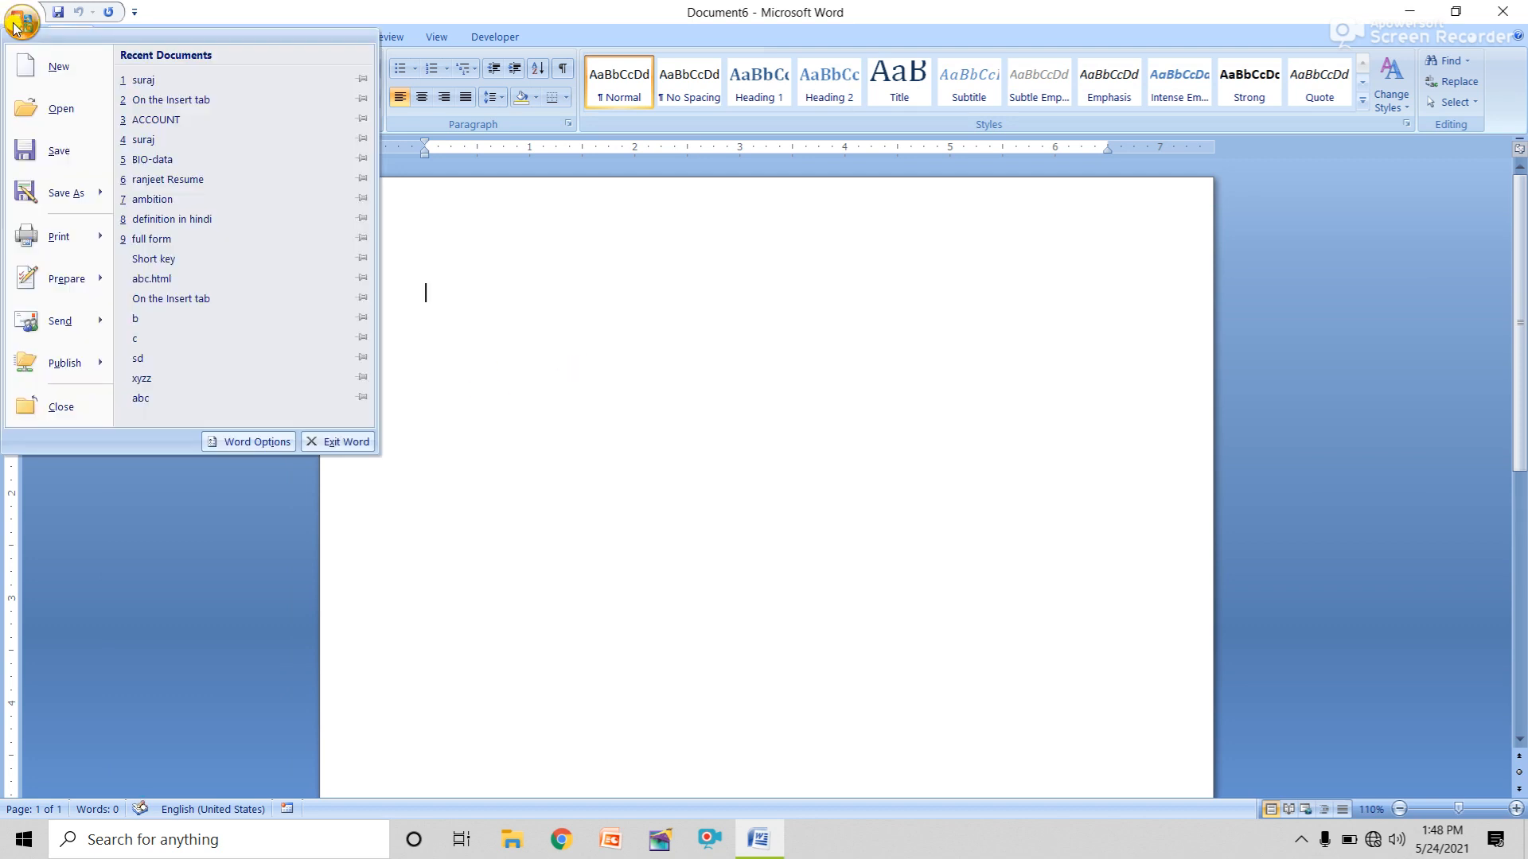
pyautogui.click(252, 445)
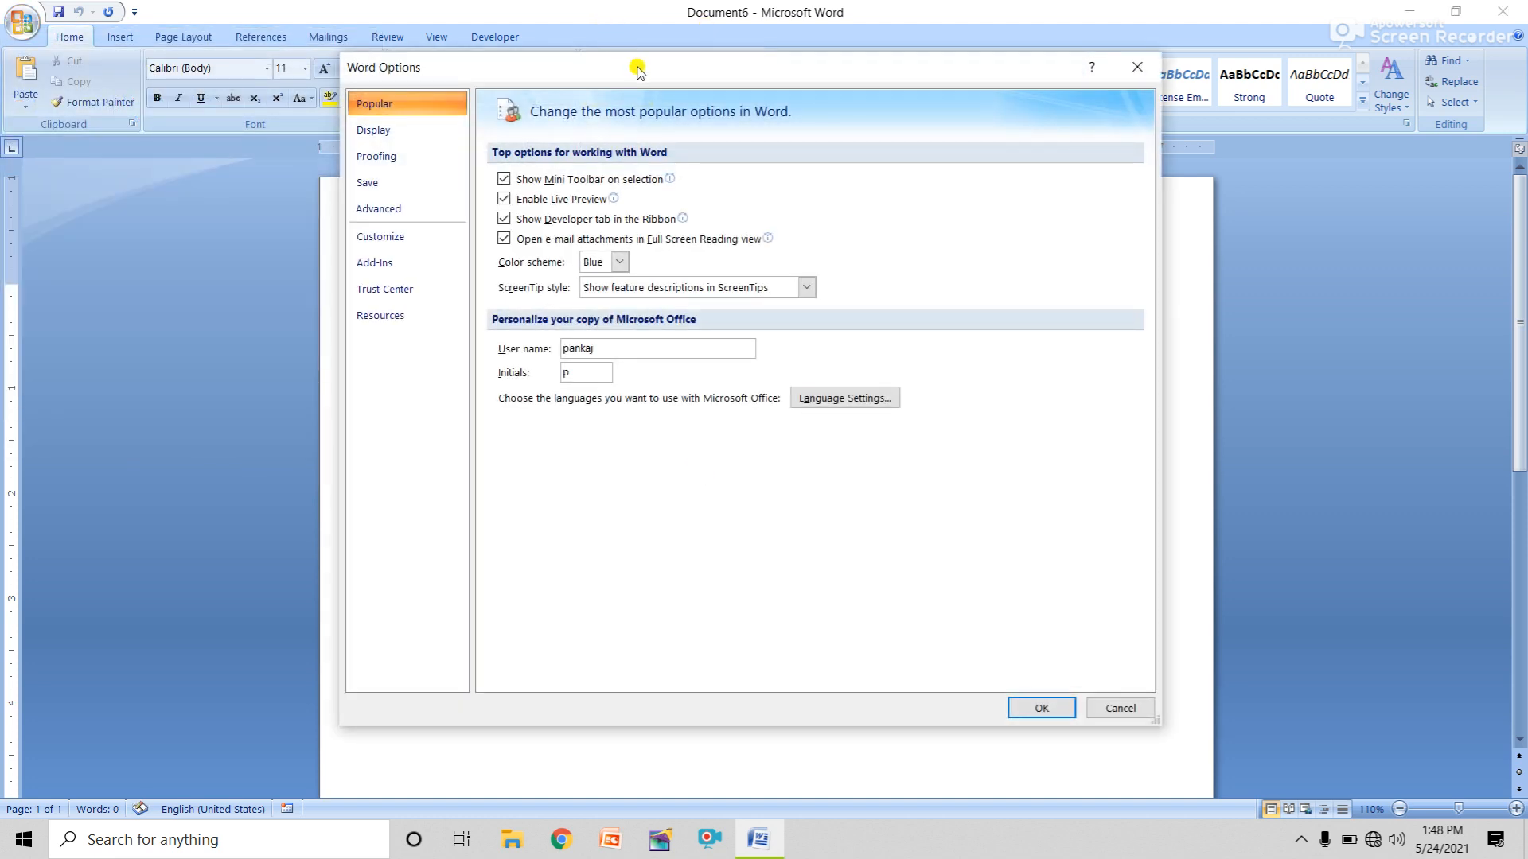
# Uncheck 'Show Developer tab in the Ribbon' in Word Options Popular and confirm with OK.
pyautogui.moveTo(636, 70); pyautogui.dragTo(657, 241)
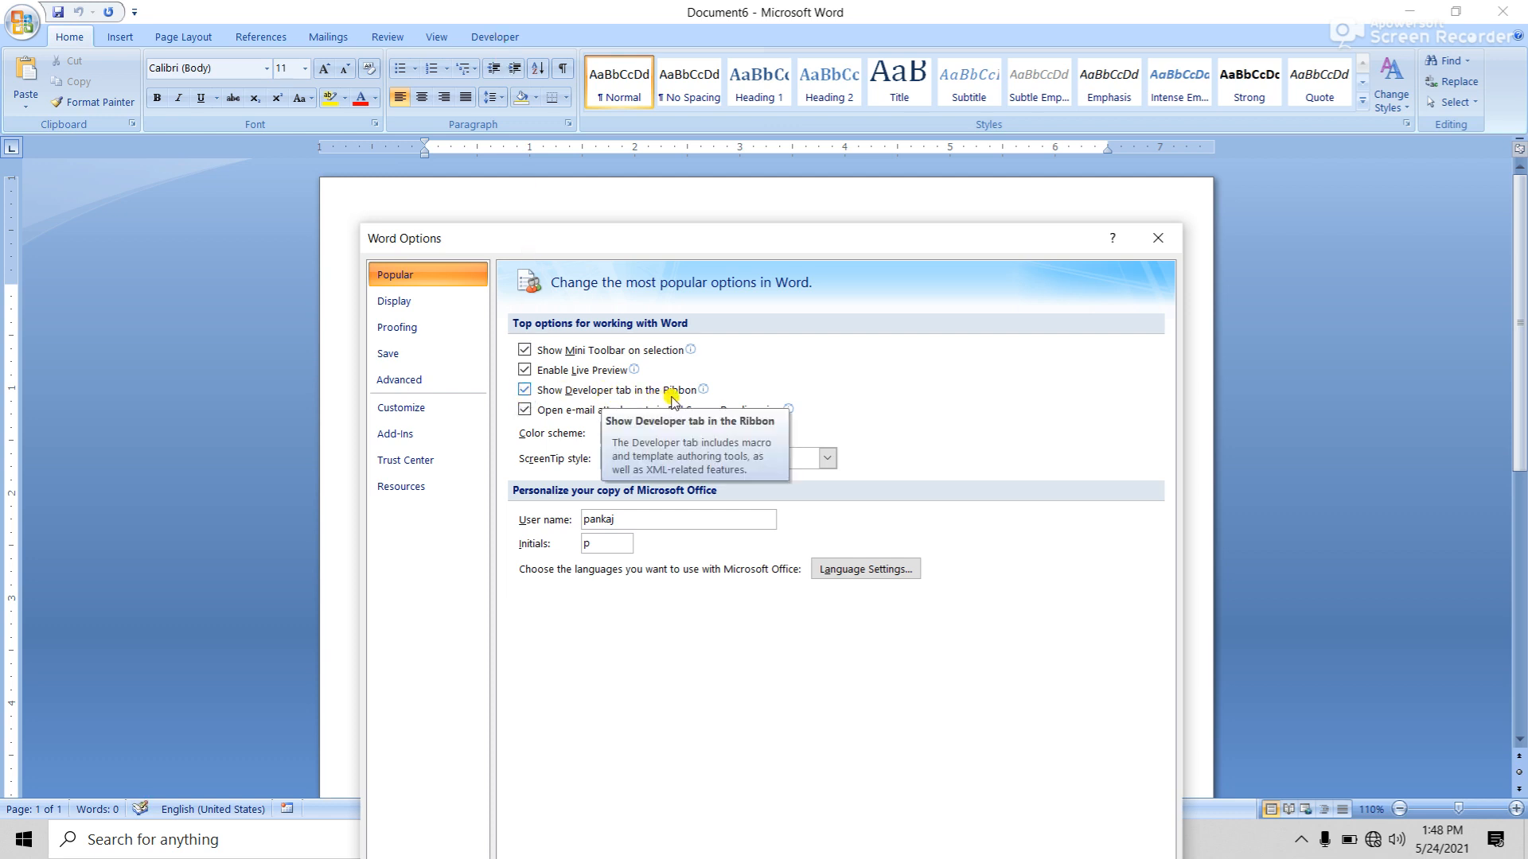
pyautogui.click(525, 390)
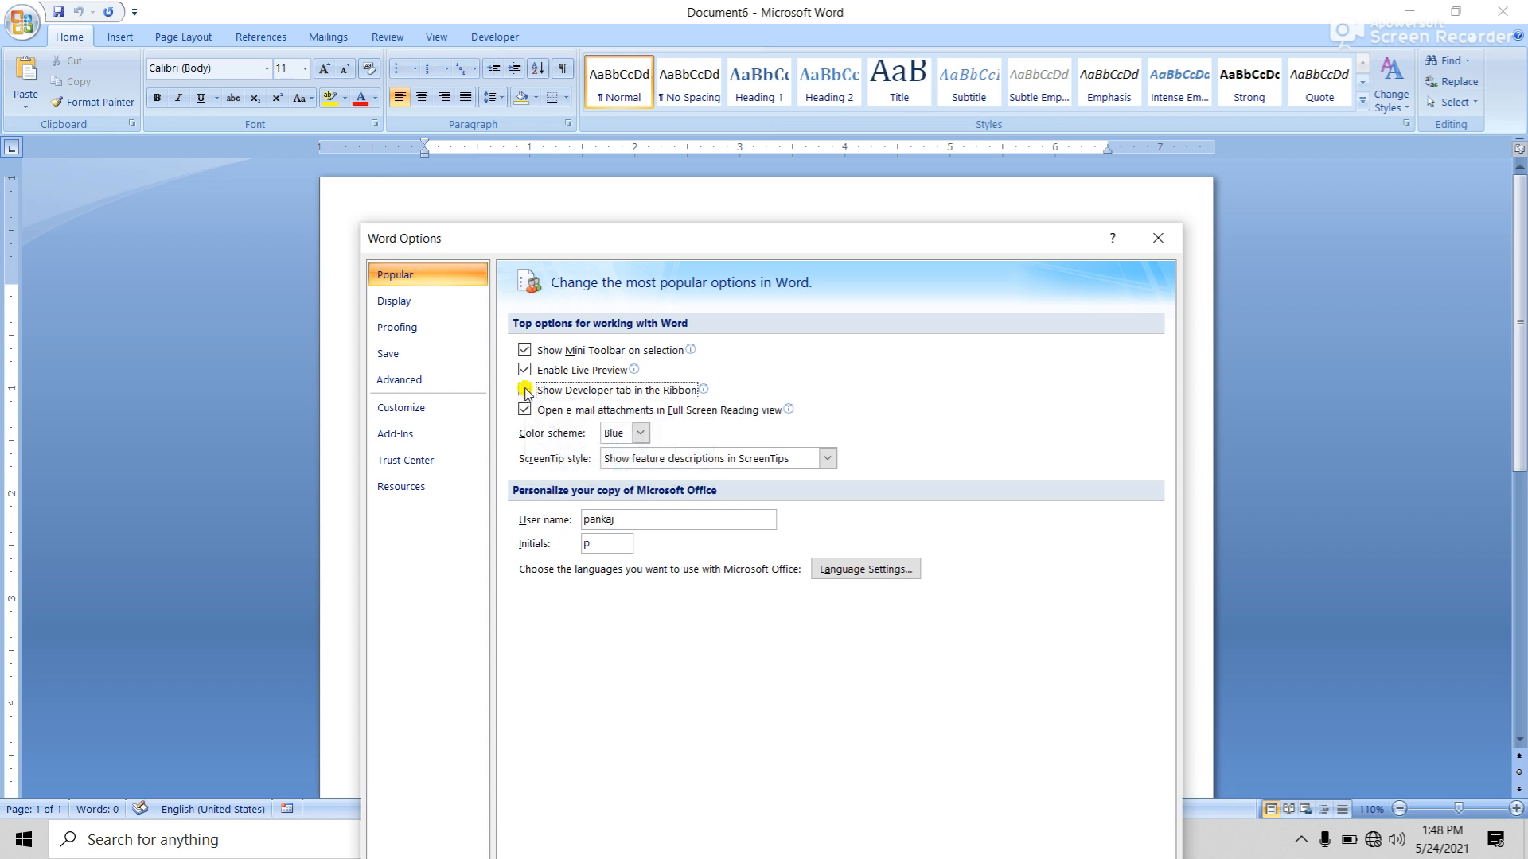
pyautogui.moveTo(967, 238); pyautogui.dragTo(971, 88)
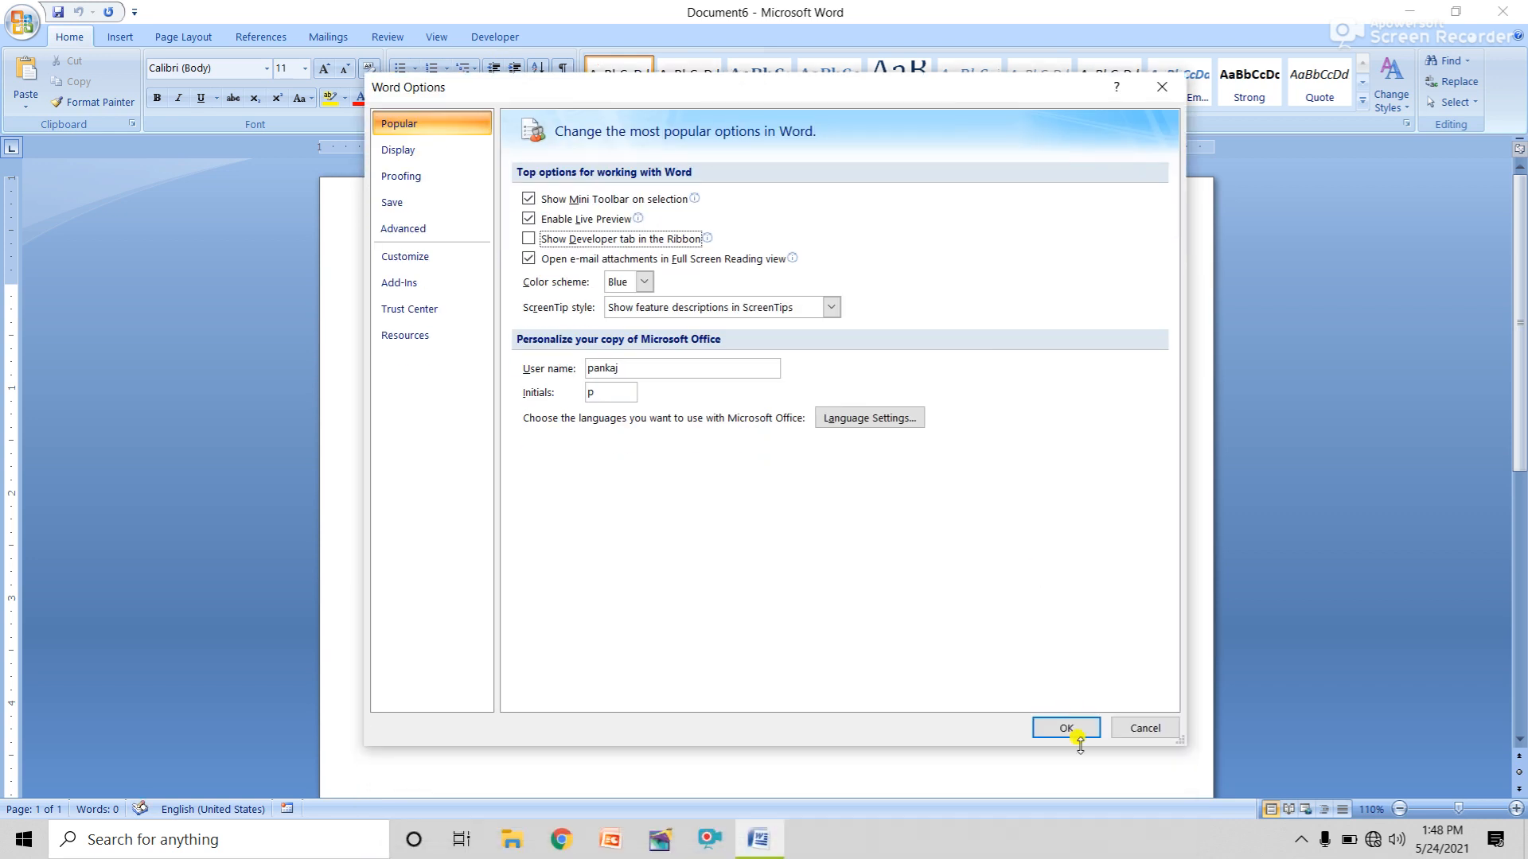
pyautogui.click(1074, 736)
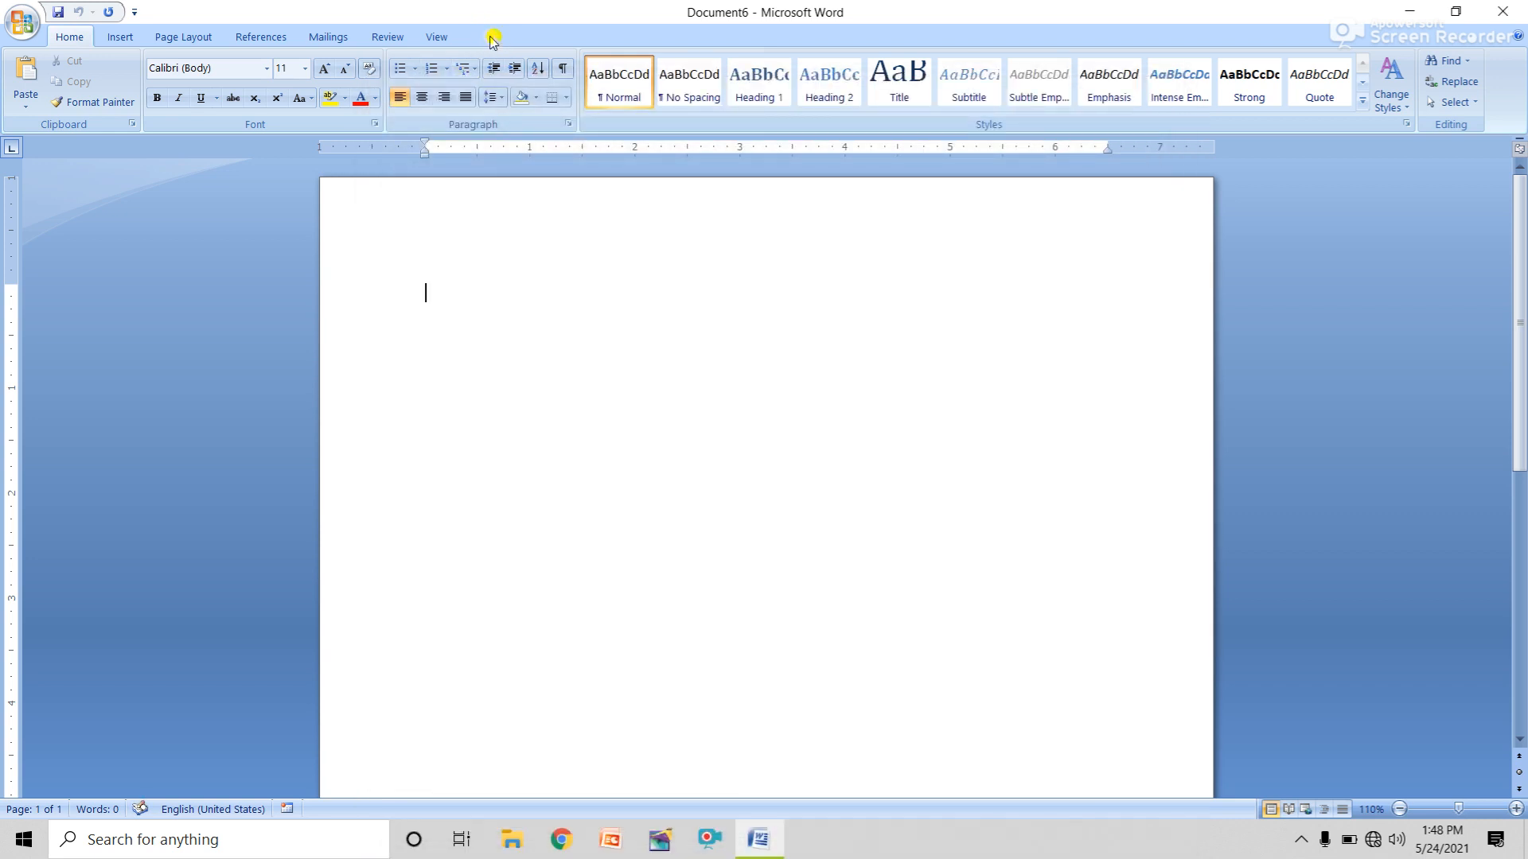
pyautogui.click(22, 22)
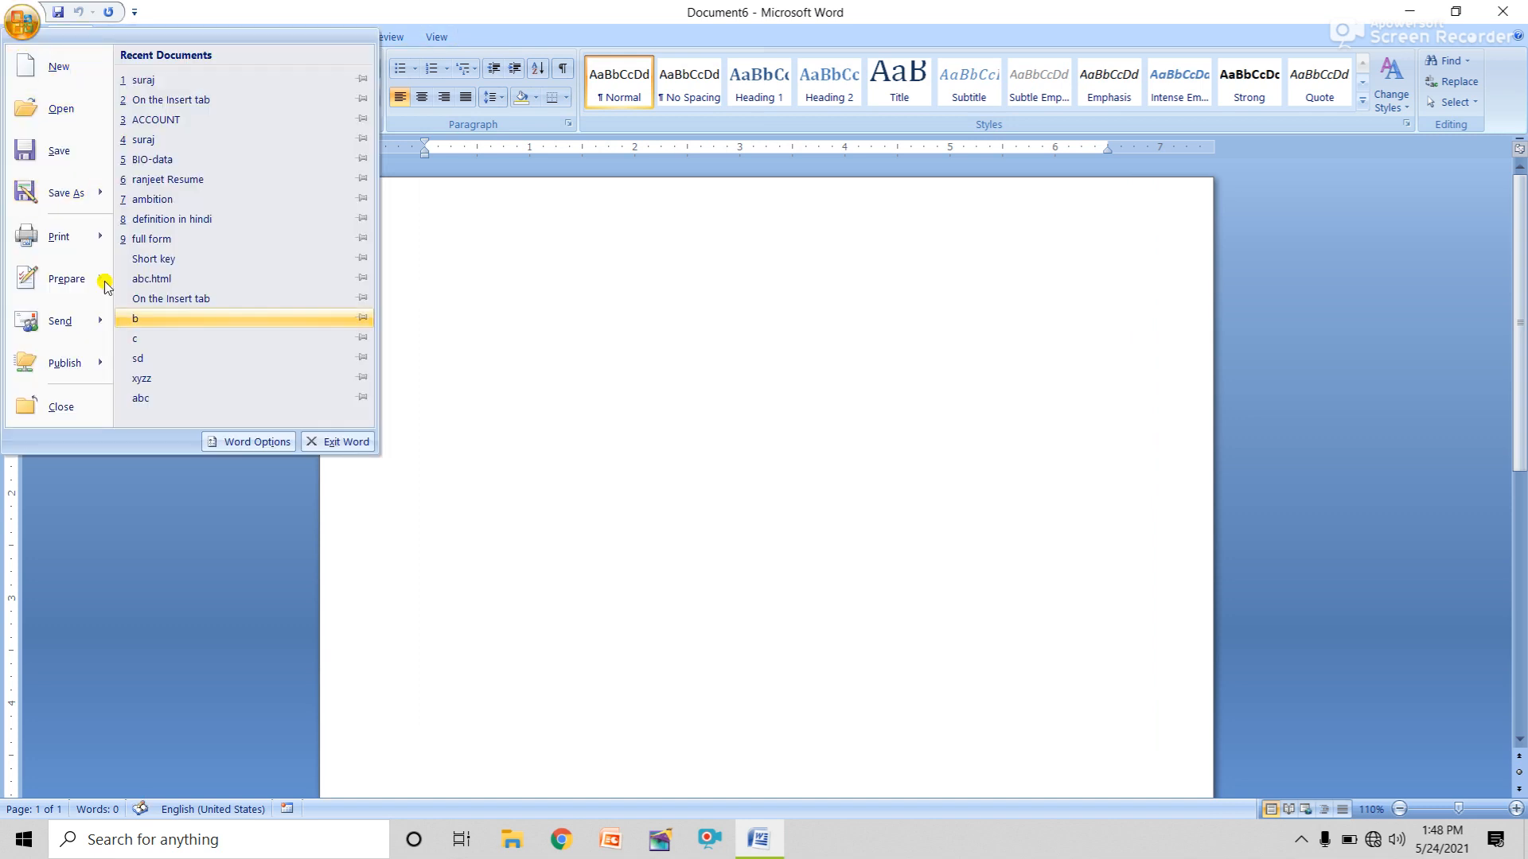
pyautogui.click(265, 450)
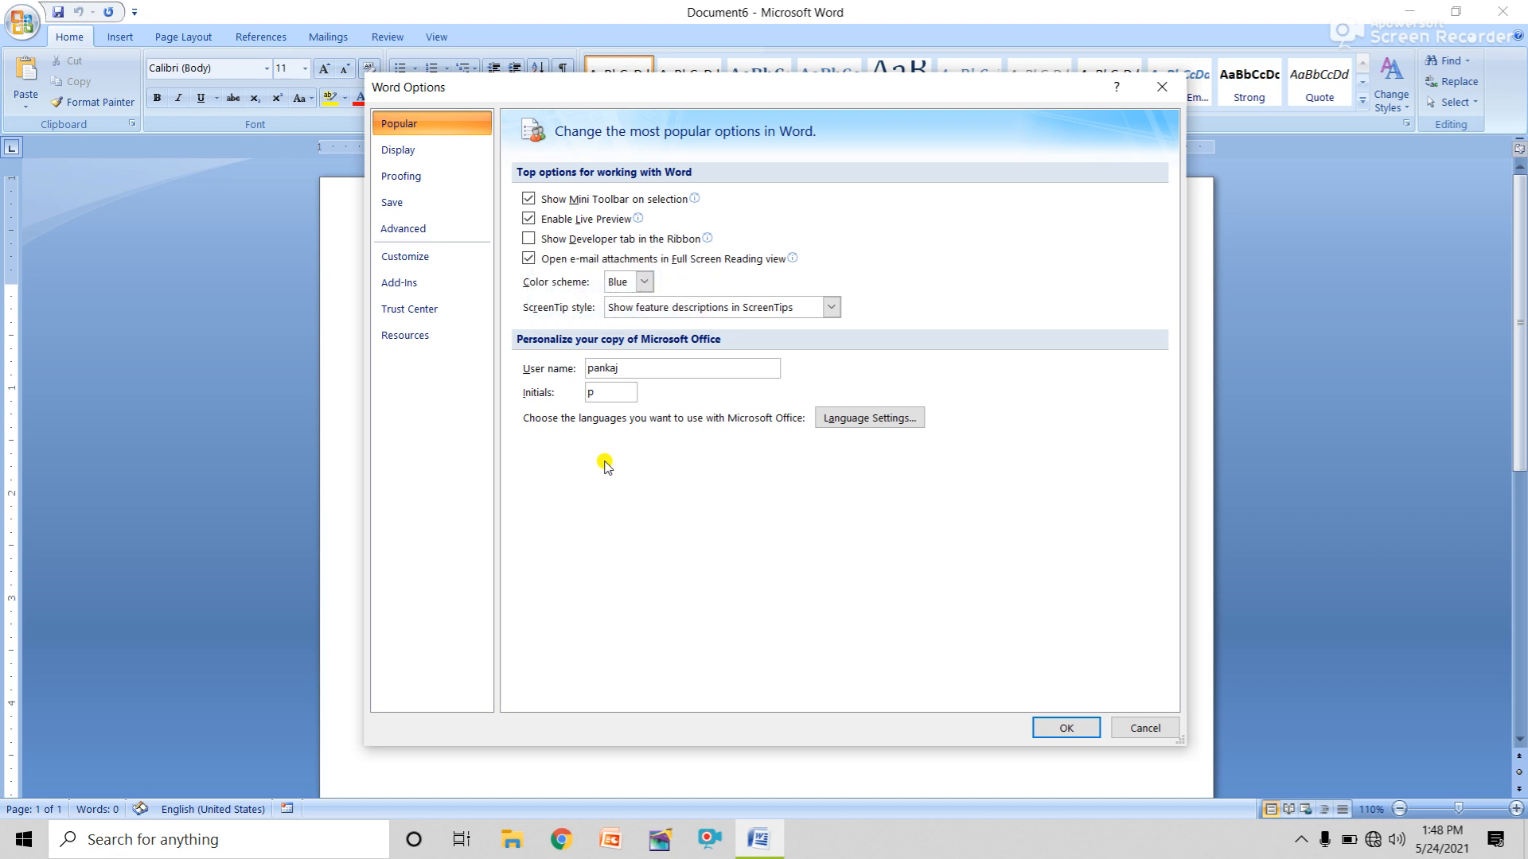
pyautogui.click(423, 233)
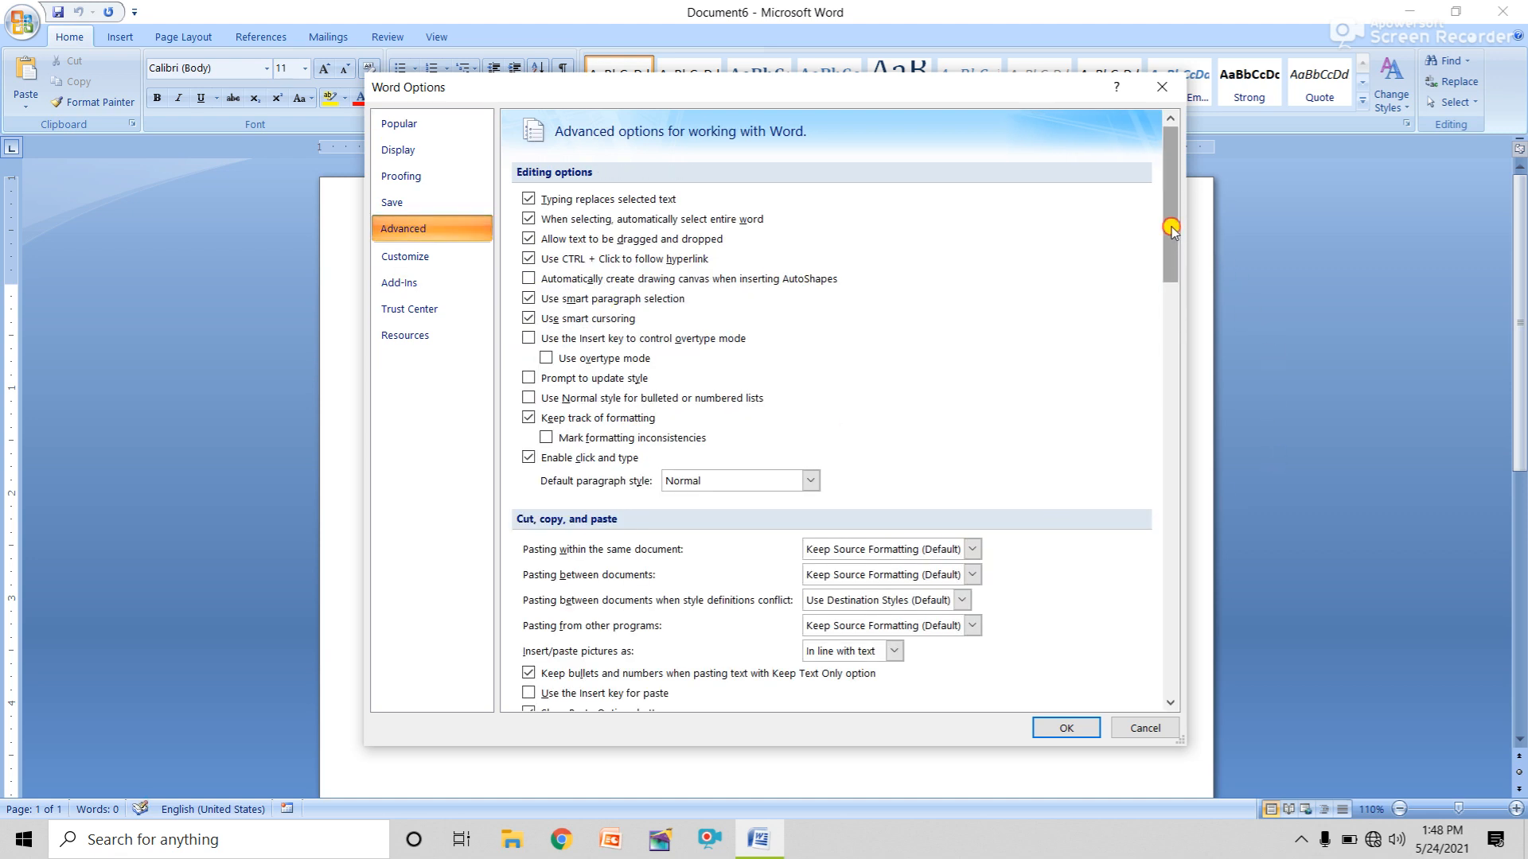
pyautogui.moveTo(1172, 228); pyautogui.dragTo(1176, 431)
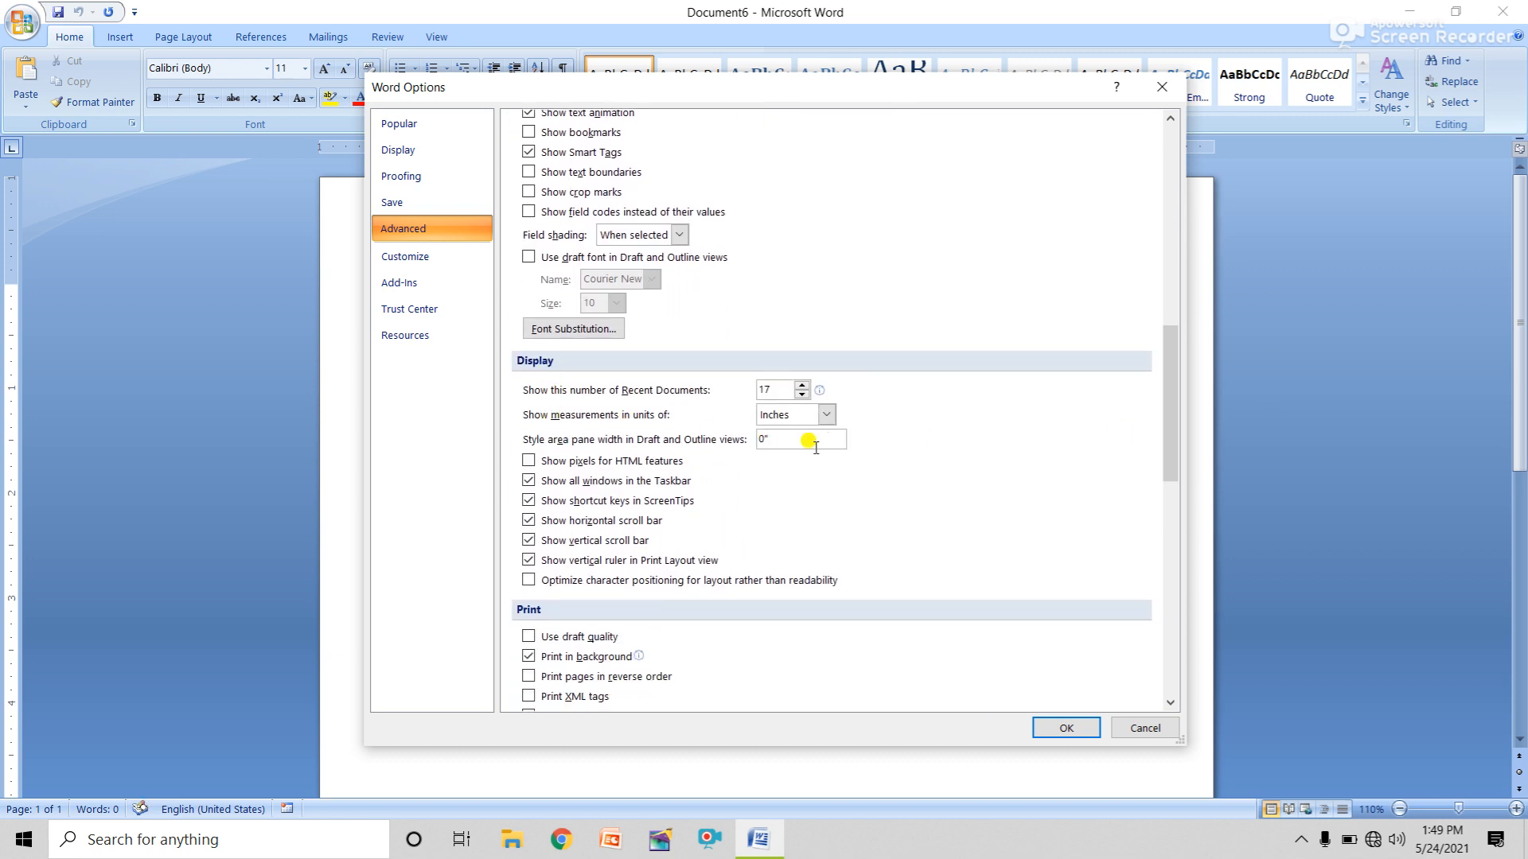
pyautogui.click(826, 415)
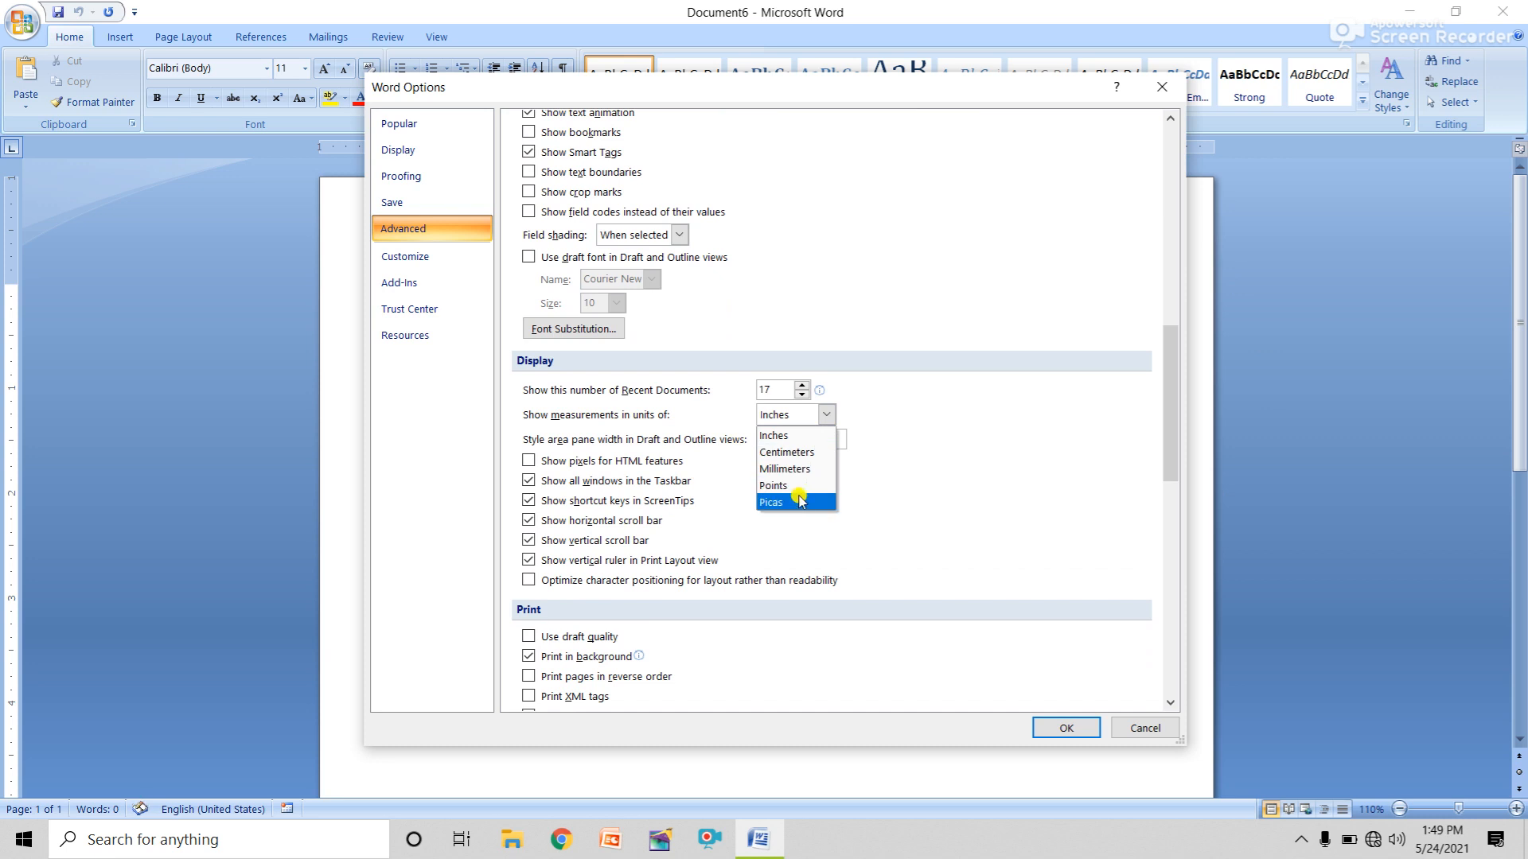
pyautogui.click(807, 452)
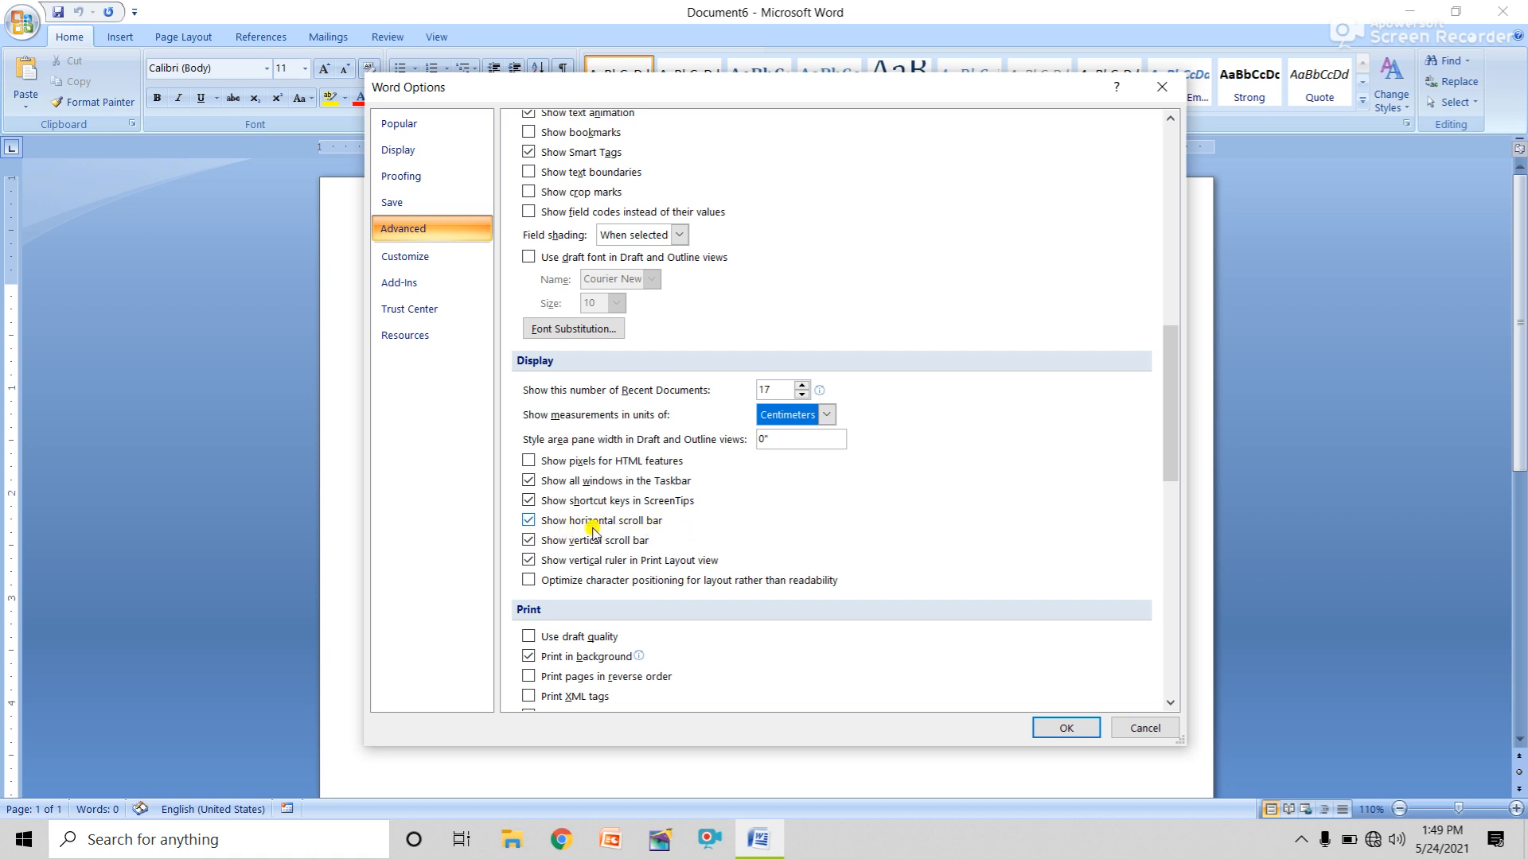
pyautogui.click(1144, 728)
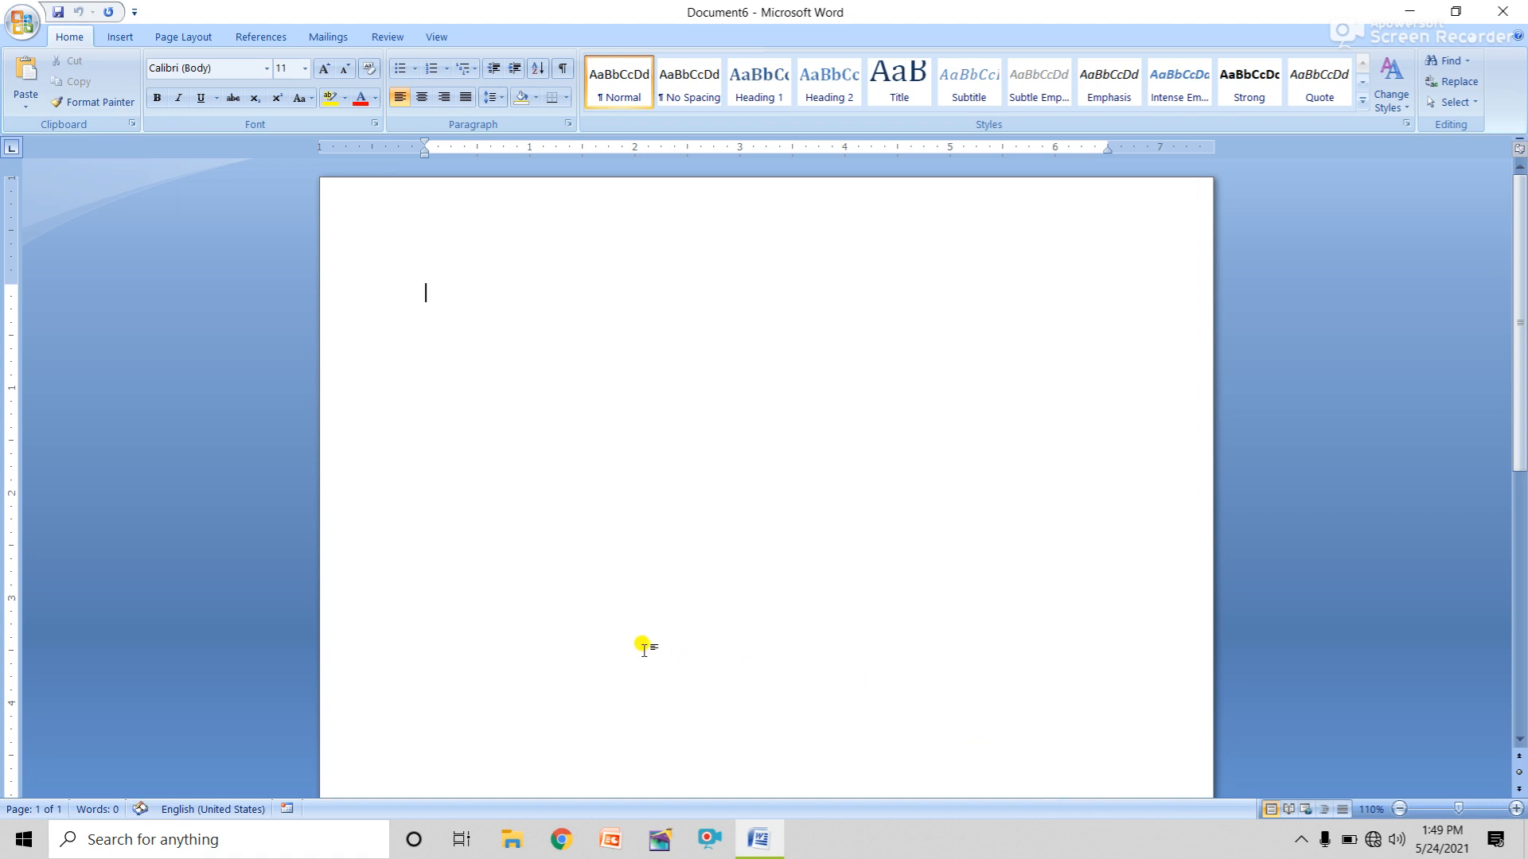
# Scroll Document6 right and down via the scroll bar thumbs until only blank page area shows.
pyautogui.keyDown('ctrl'); pyautogui.scroll(20, 645, 647); pyautogui.keyUp('ctrl')
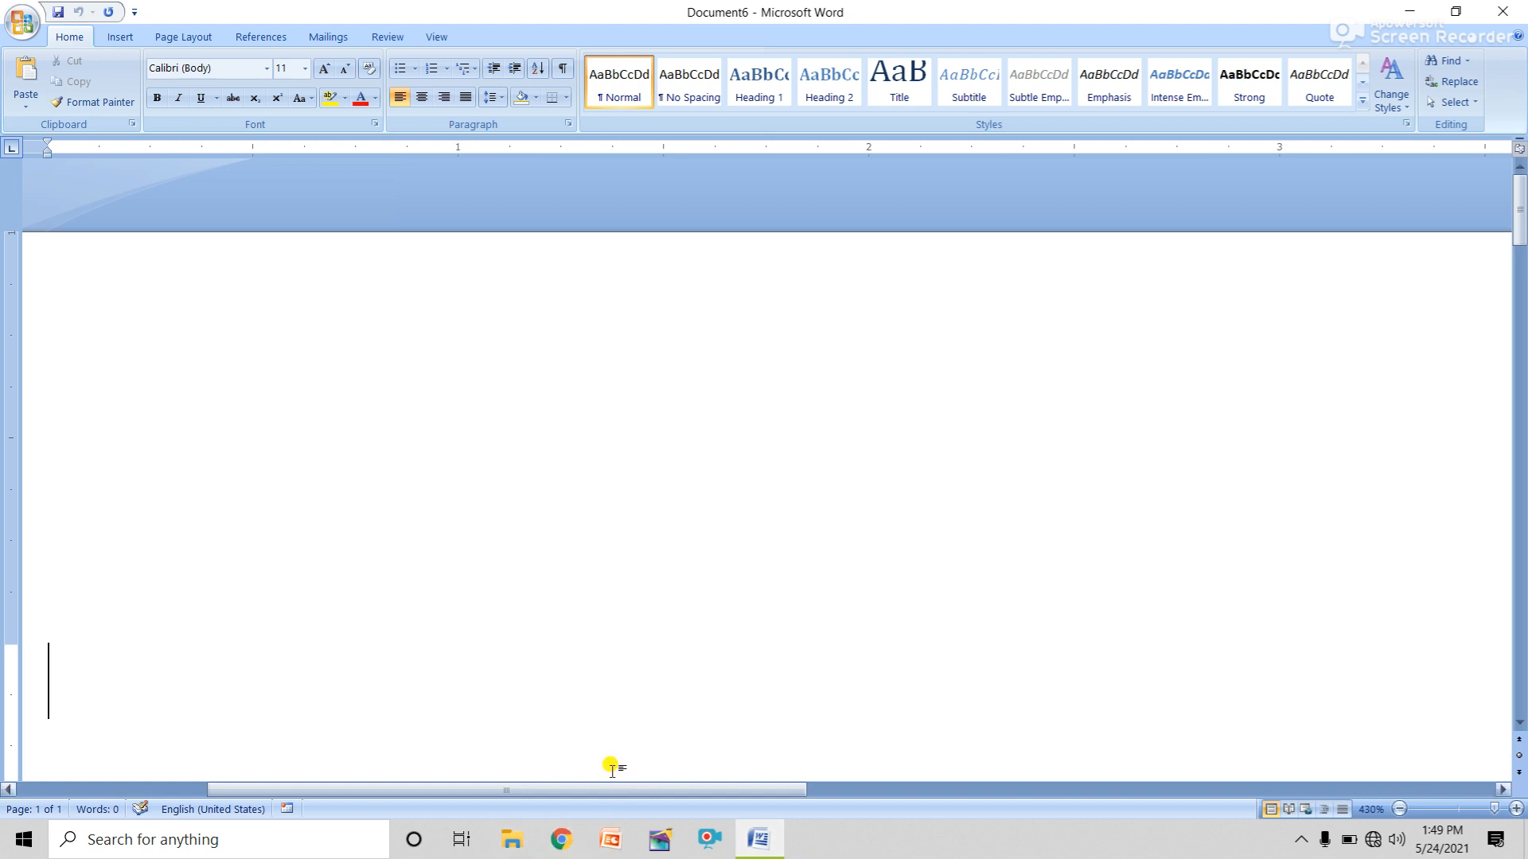
pyautogui.moveTo(590, 788); pyautogui.dragTo(769, 784)
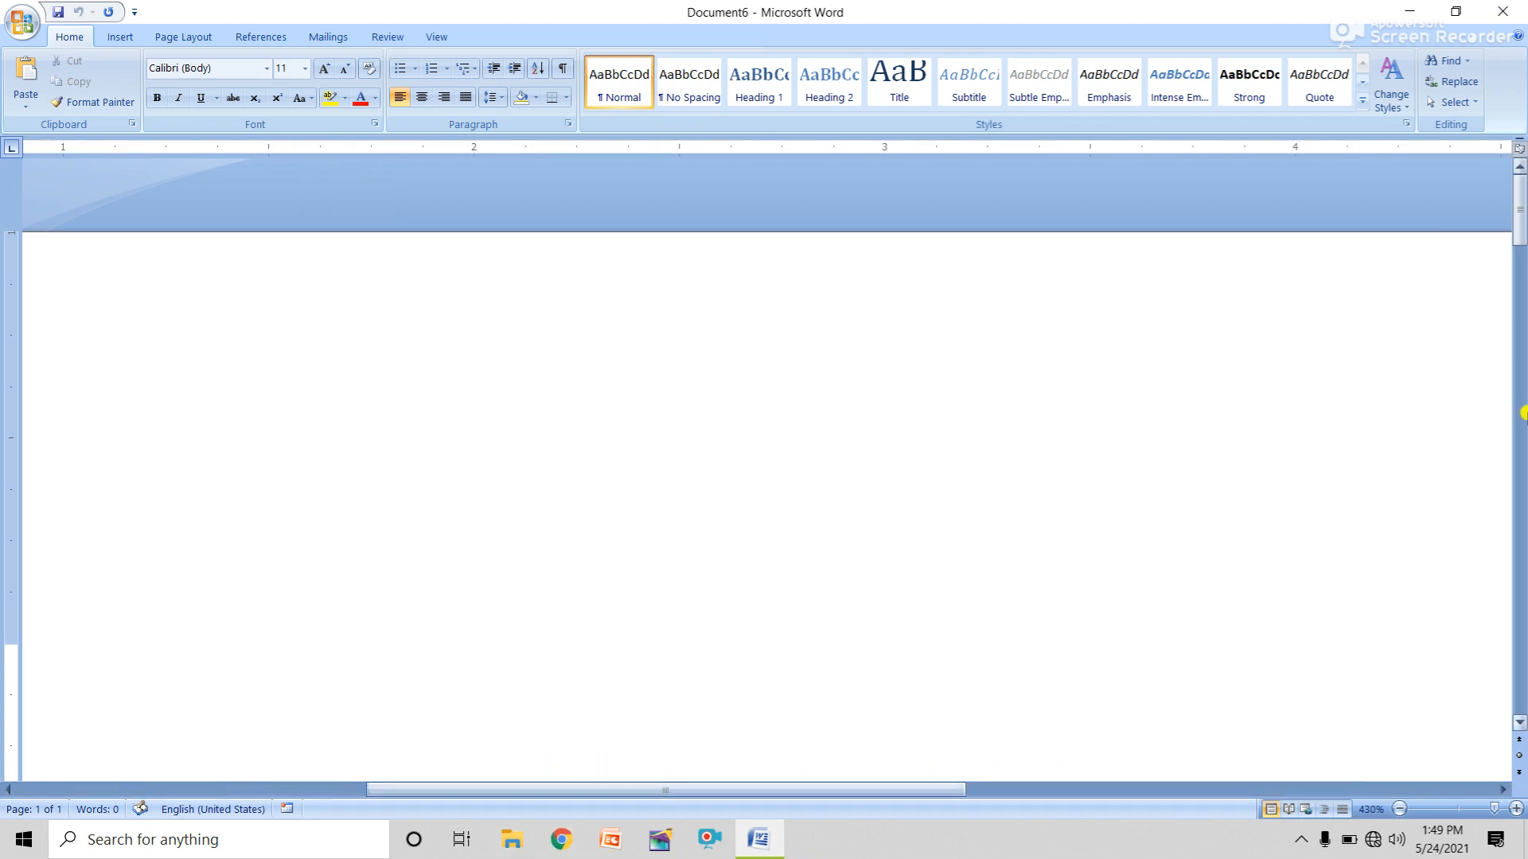
pyautogui.moveTo(1520, 215); pyautogui.dragTo(1521, 468)
# In Word Options Advanced, uncheck 'Show horizontal scroll bar' under Display and confirm with OK.
pyautogui.click(21, 22)
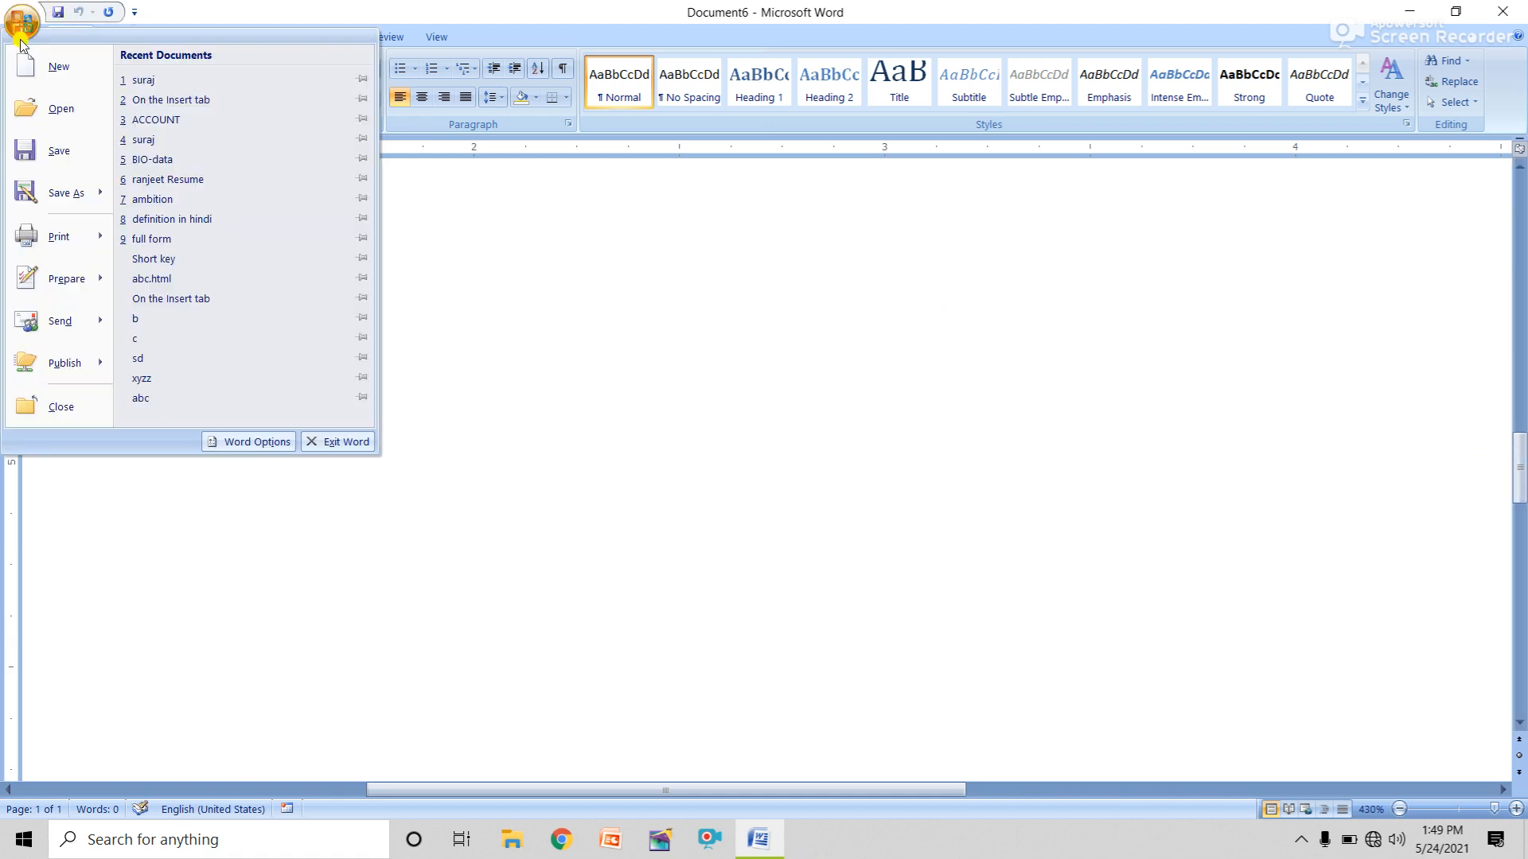
pyautogui.click(236, 442)
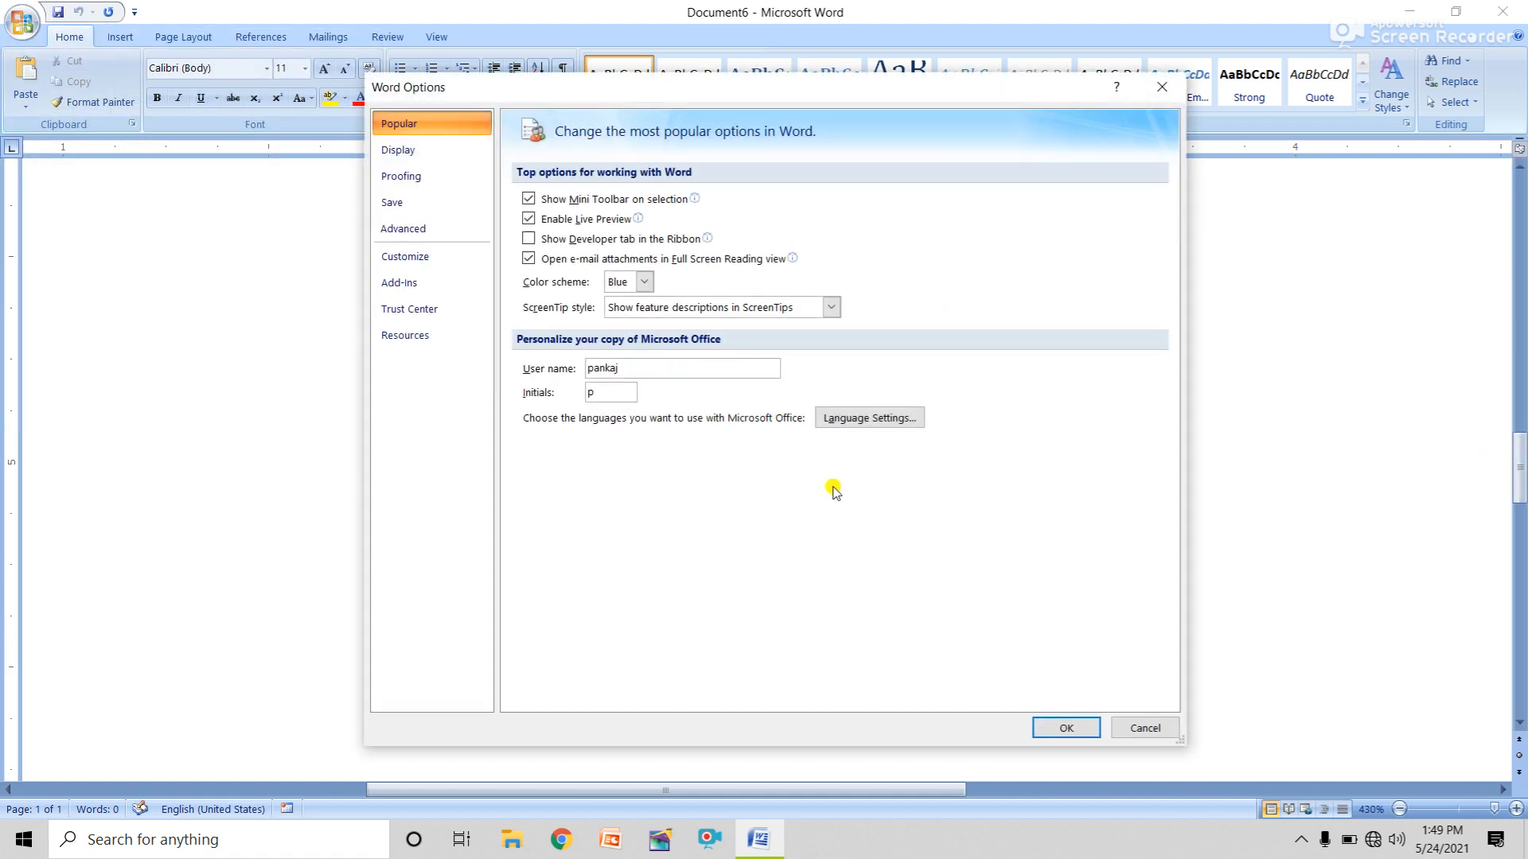
pyautogui.click(415, 227)
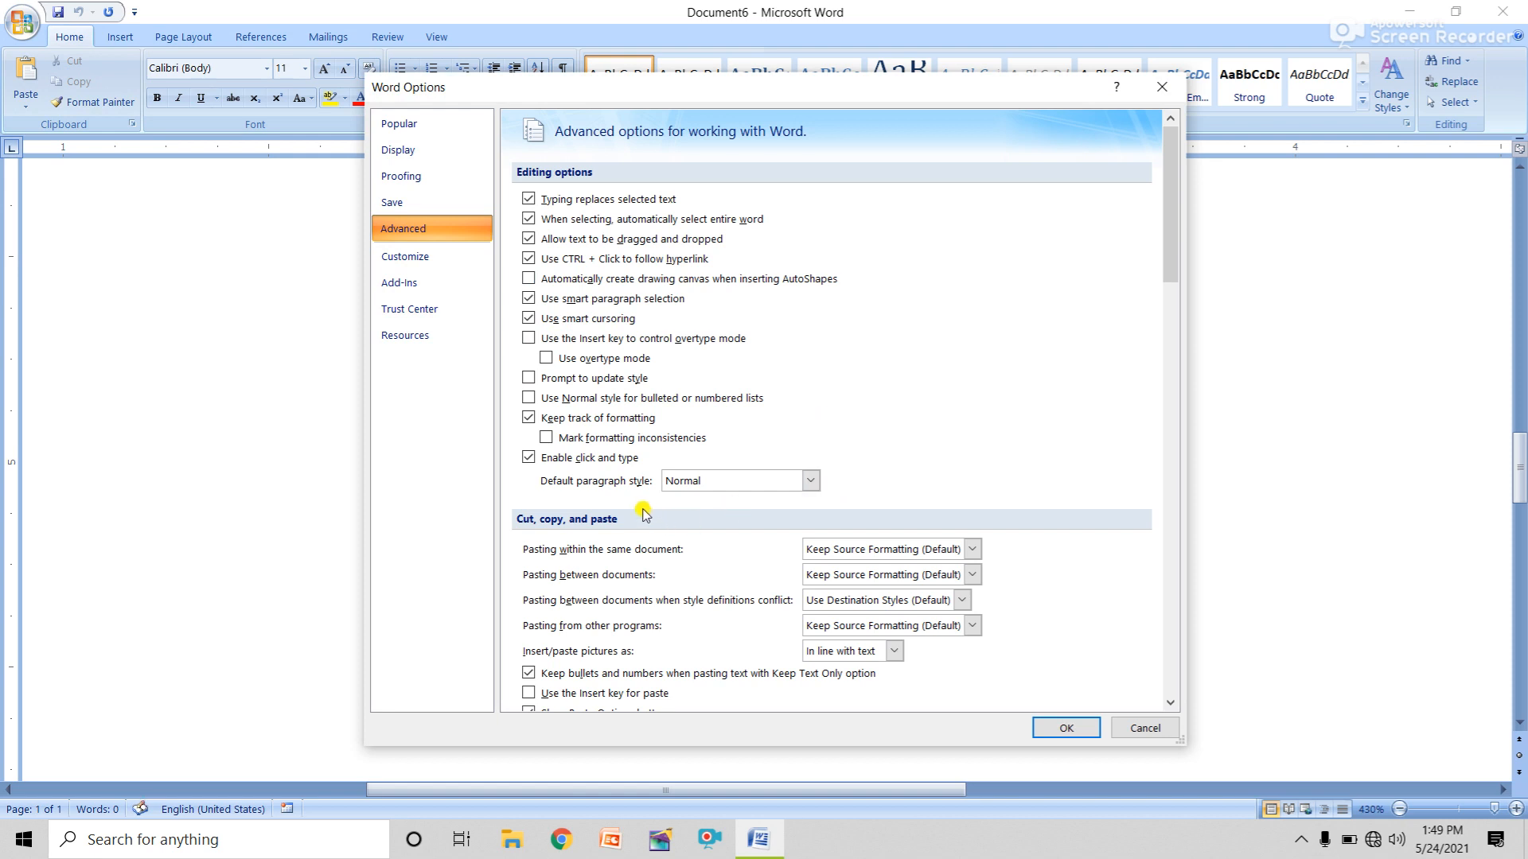
pyautogui.scroll(-3, 645, 505)
pyautogui.scroll(-9, 645, 517)
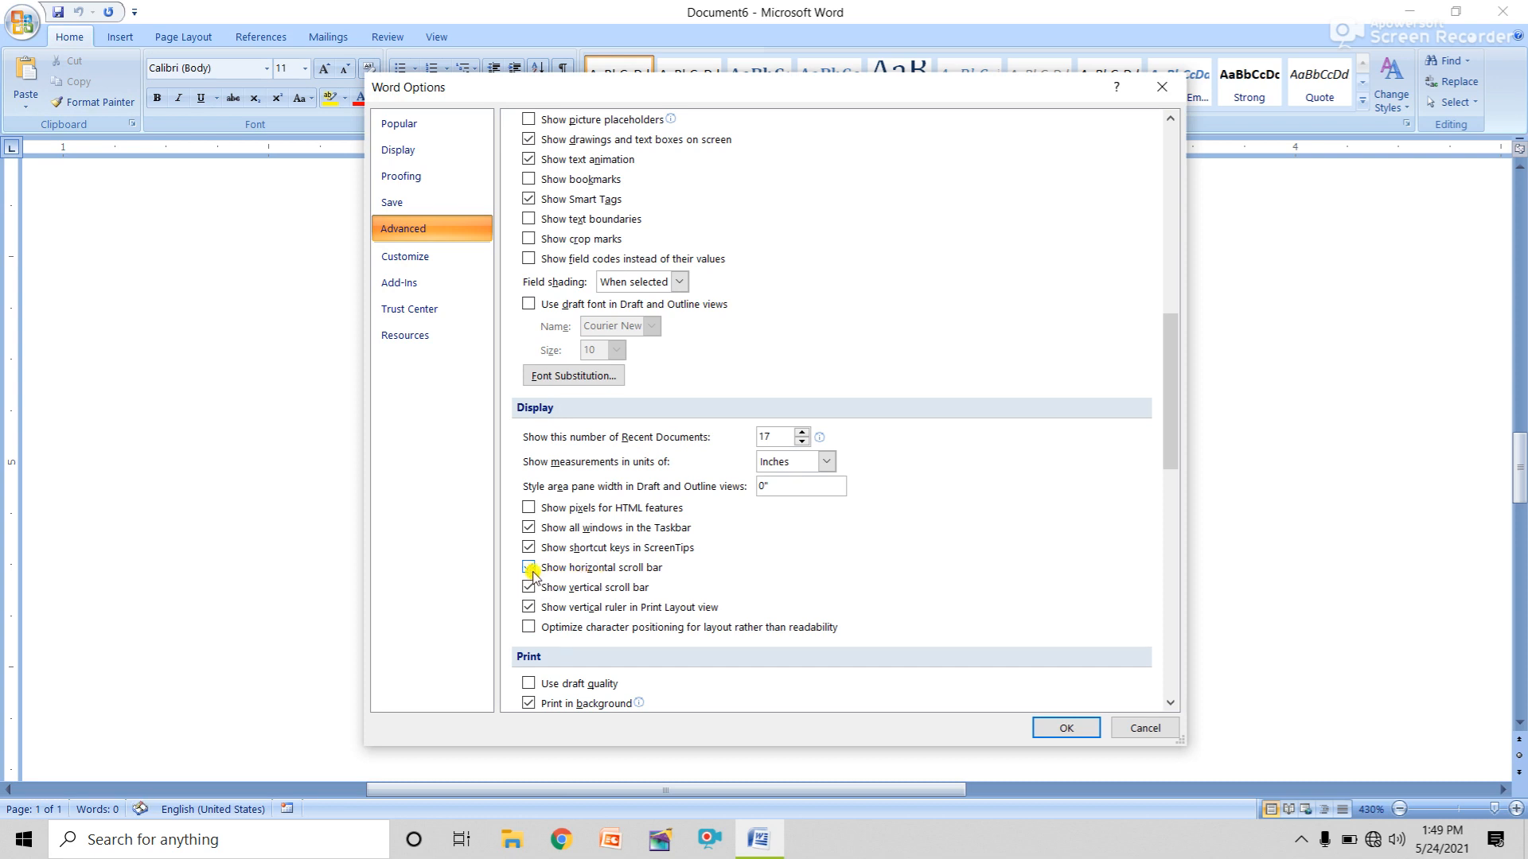
pyautogui.click(527, 568)
pyautogui.click(1044, 725)
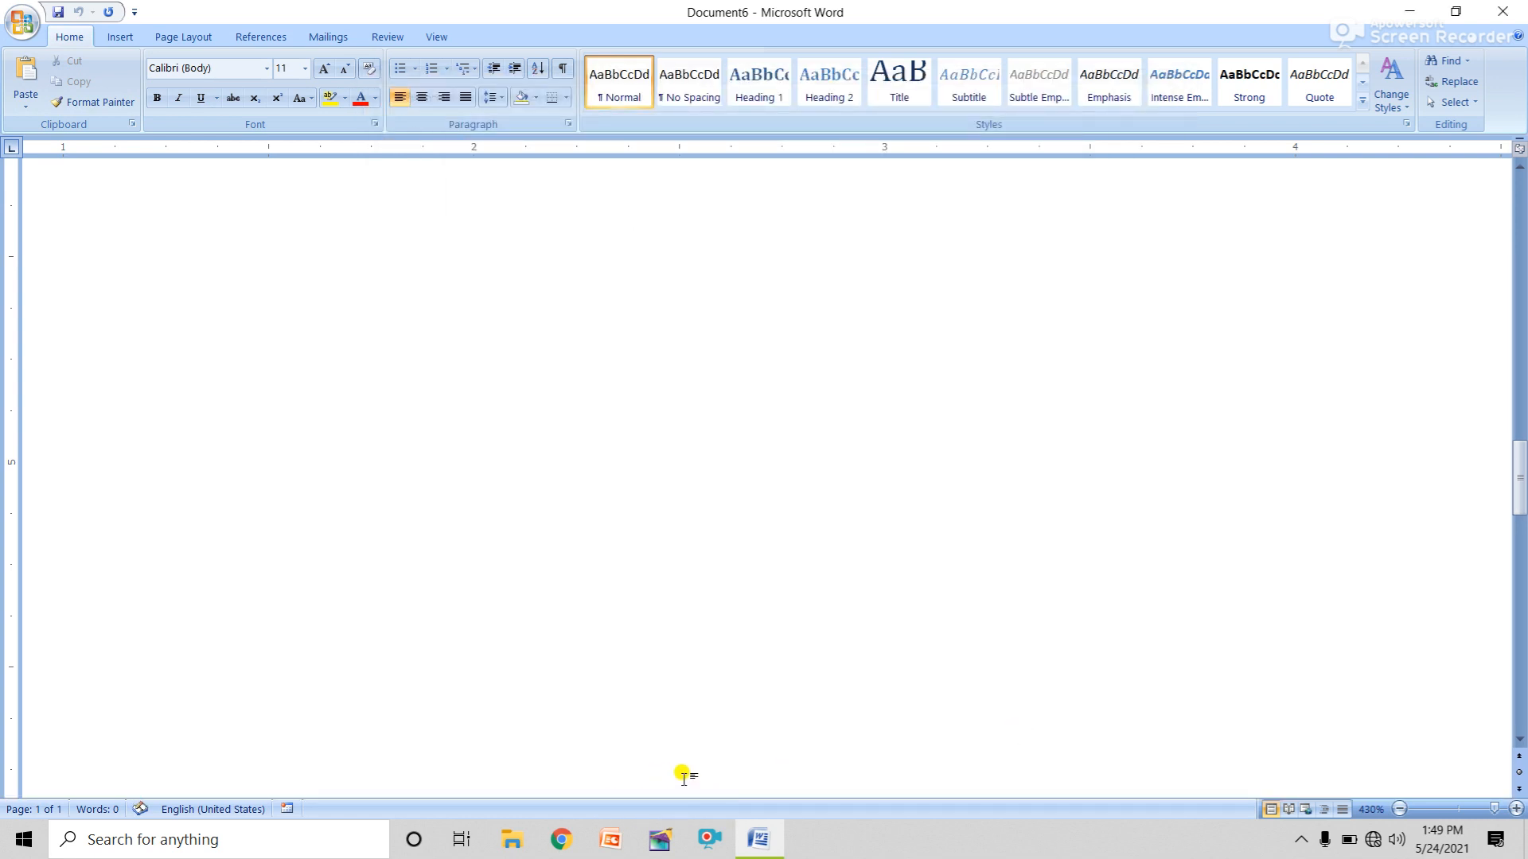
# Re-enable 'Show horizontal scroll bar' in Word Options Advanced Display settings and confirm with OK.
pyautogui.click(21, 24)
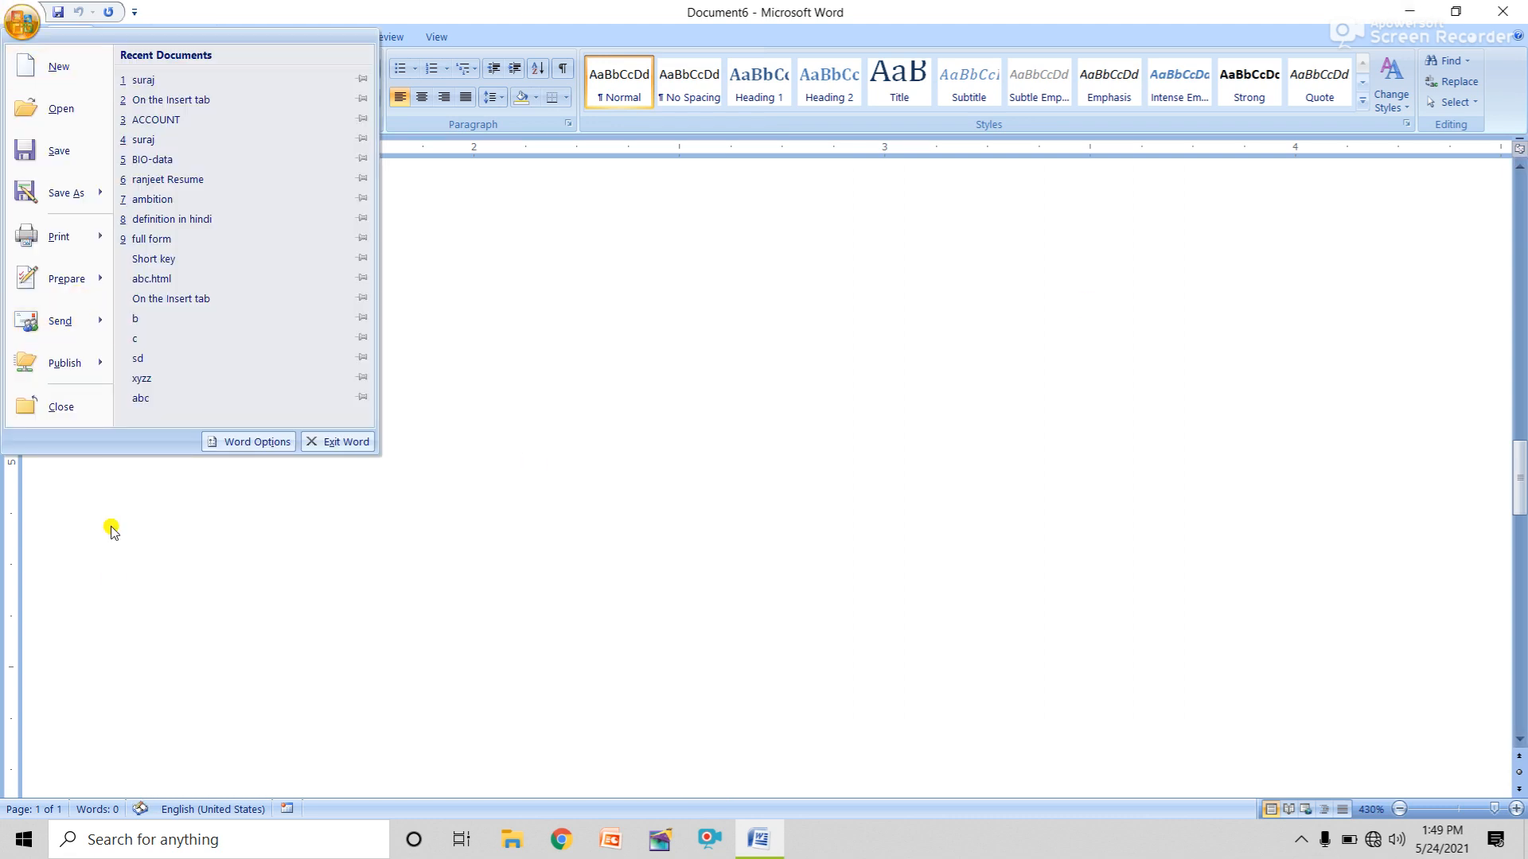
pyautogui.click(238, 442)
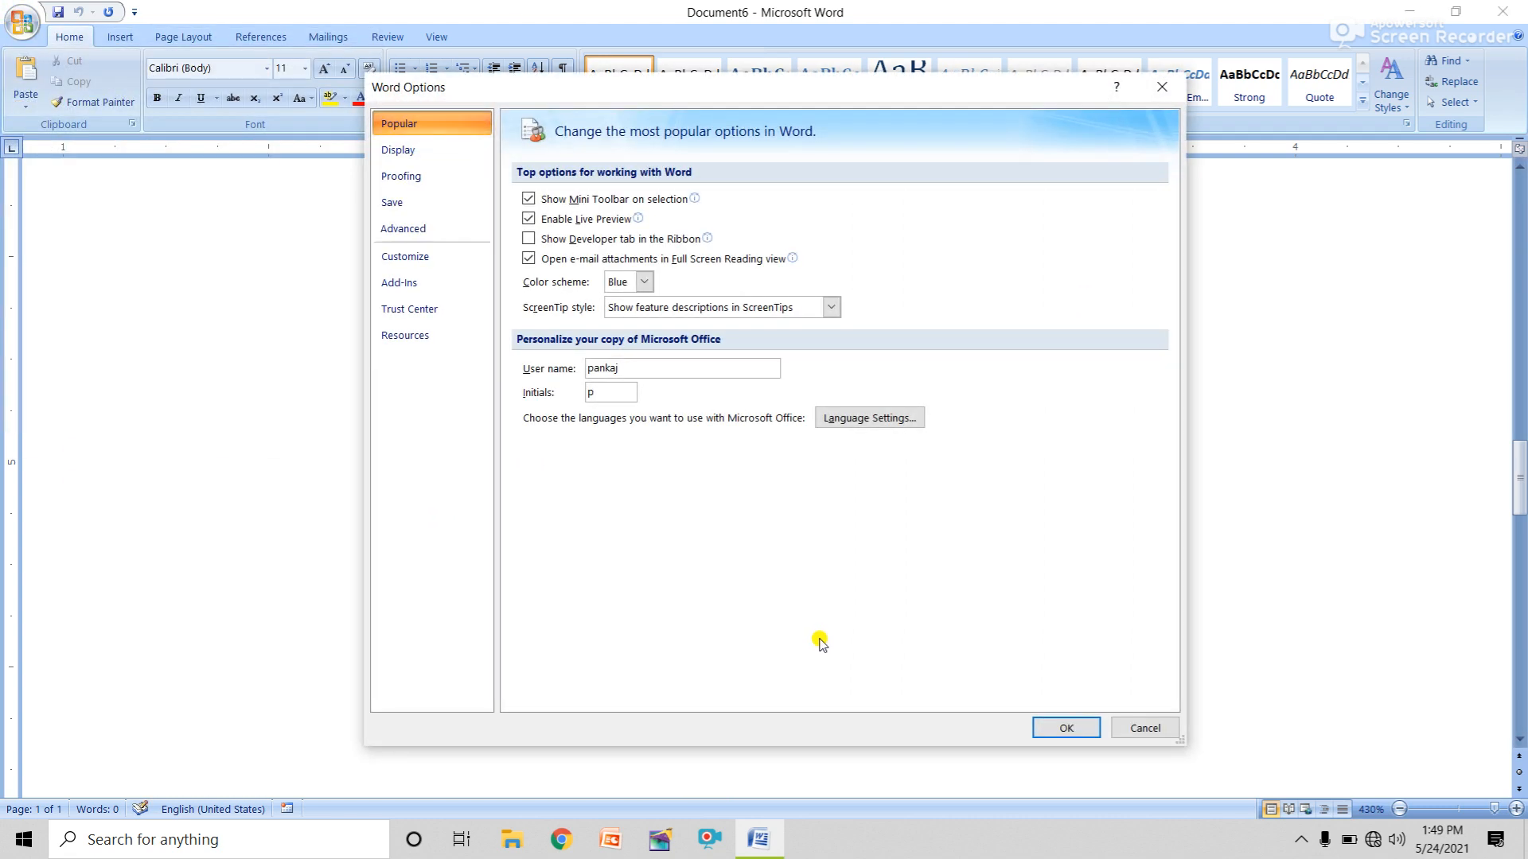
pyautogui.click(419, 235)
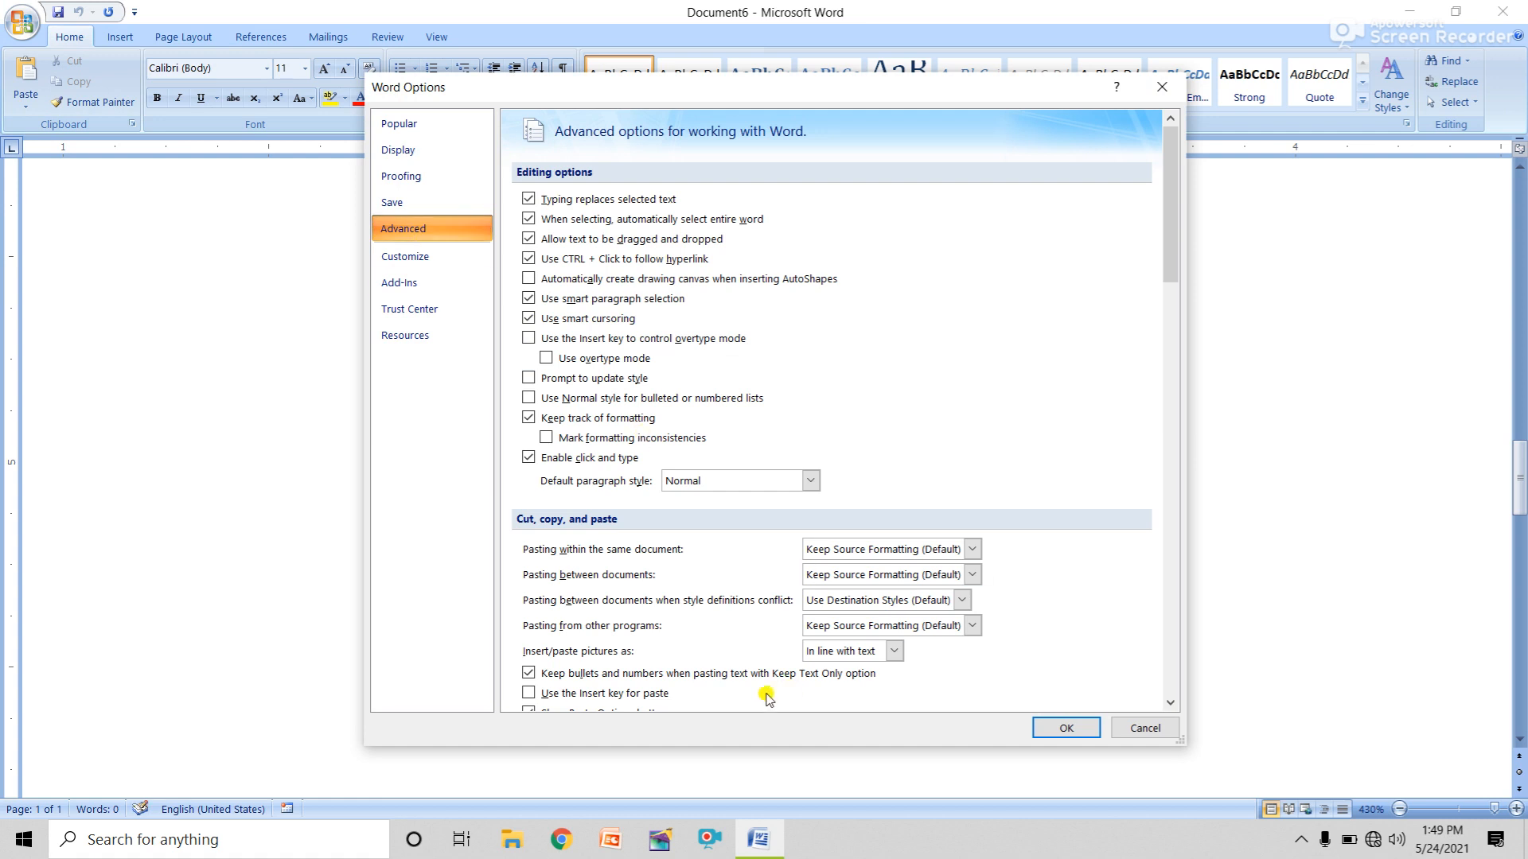
pyautogui.scroll(-5, 762, 696)
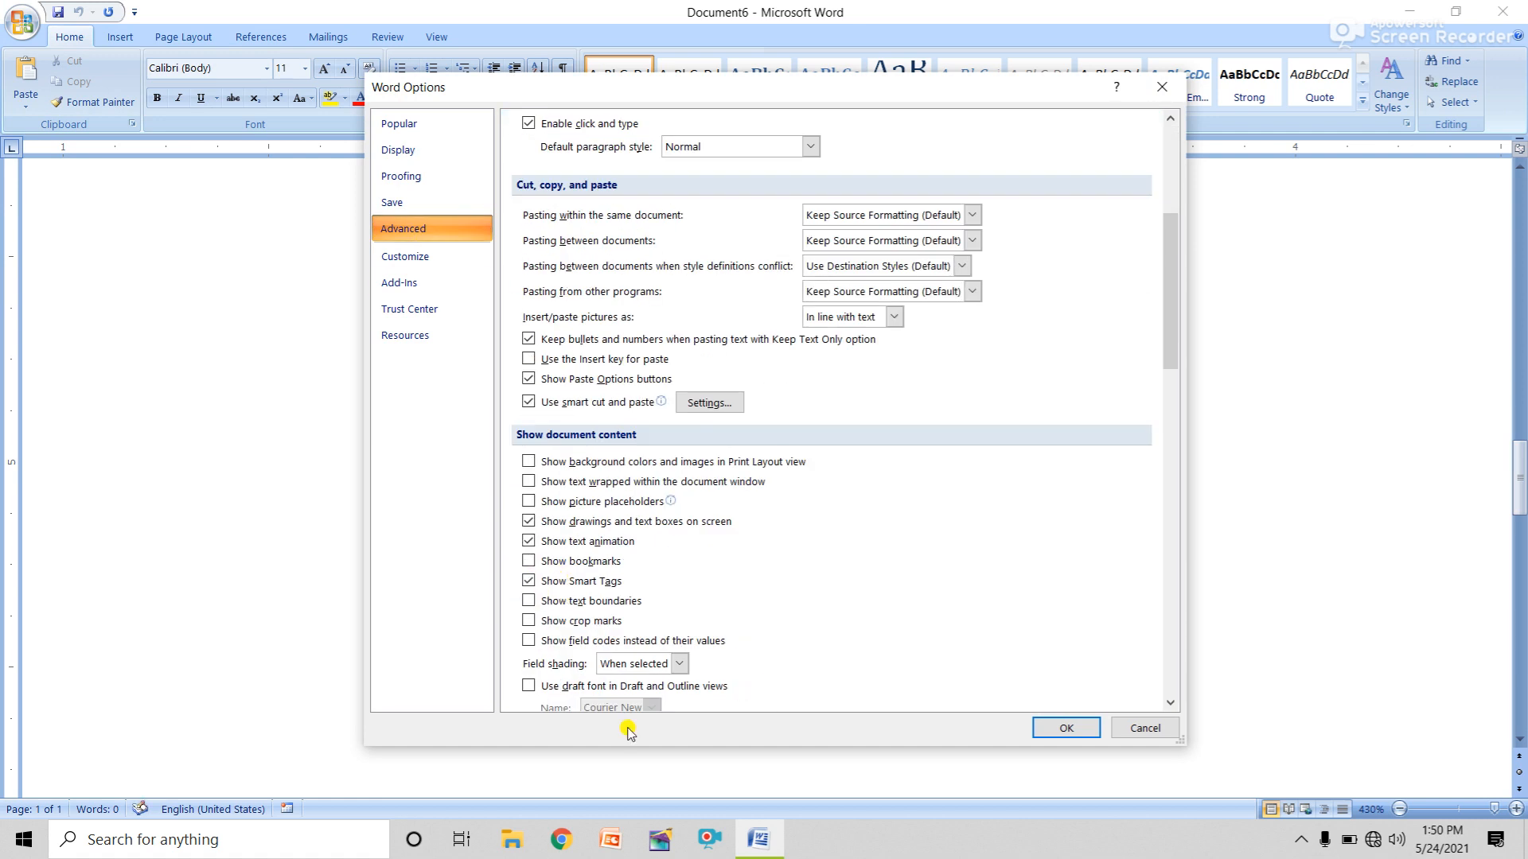
pyautogui.scroll(-5, 682, 580)
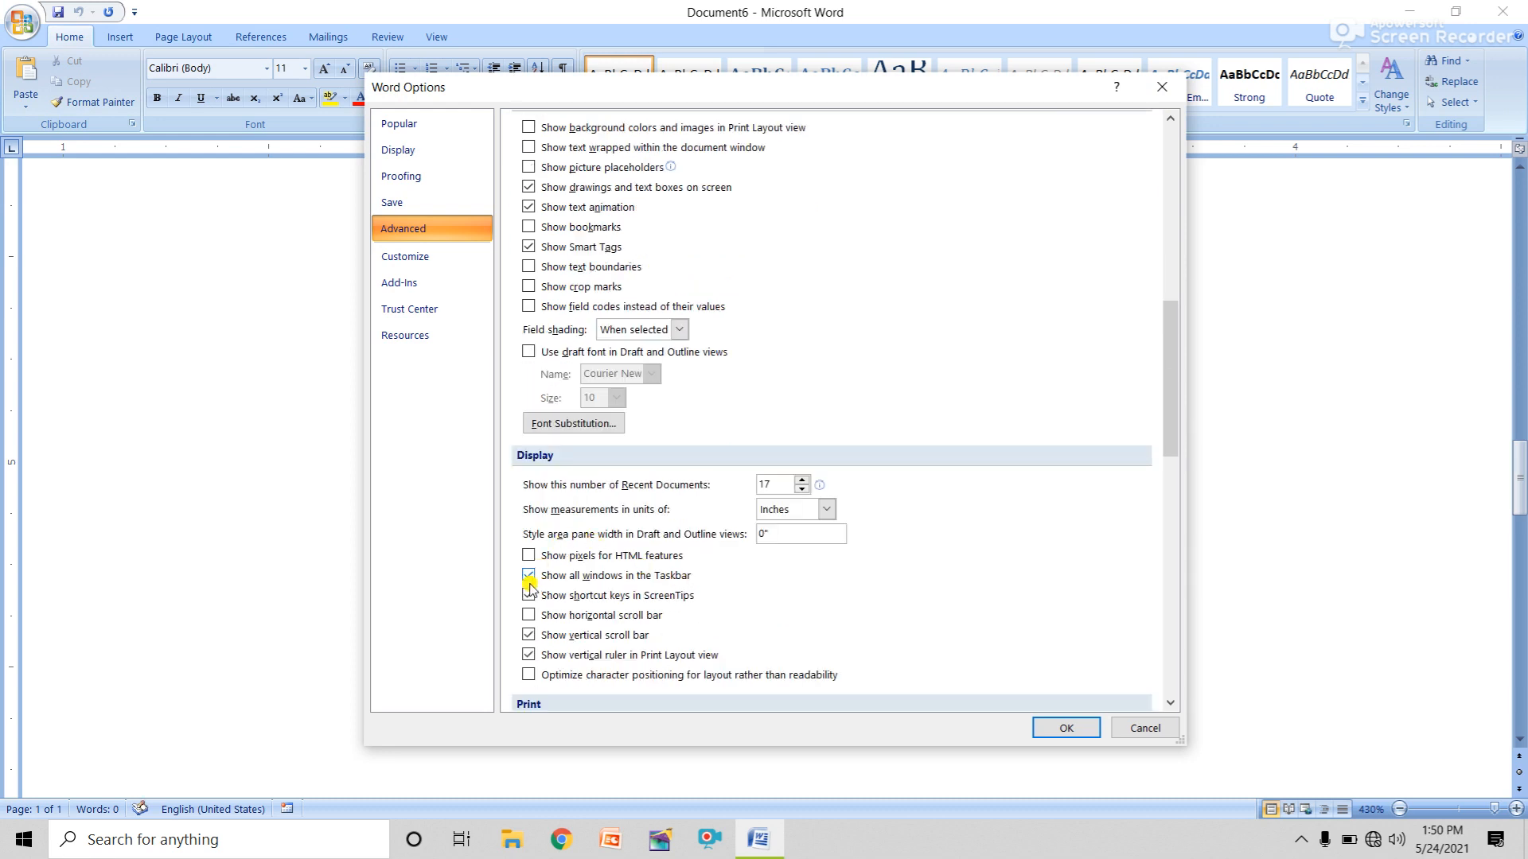
pyautogui.click(529, 615)
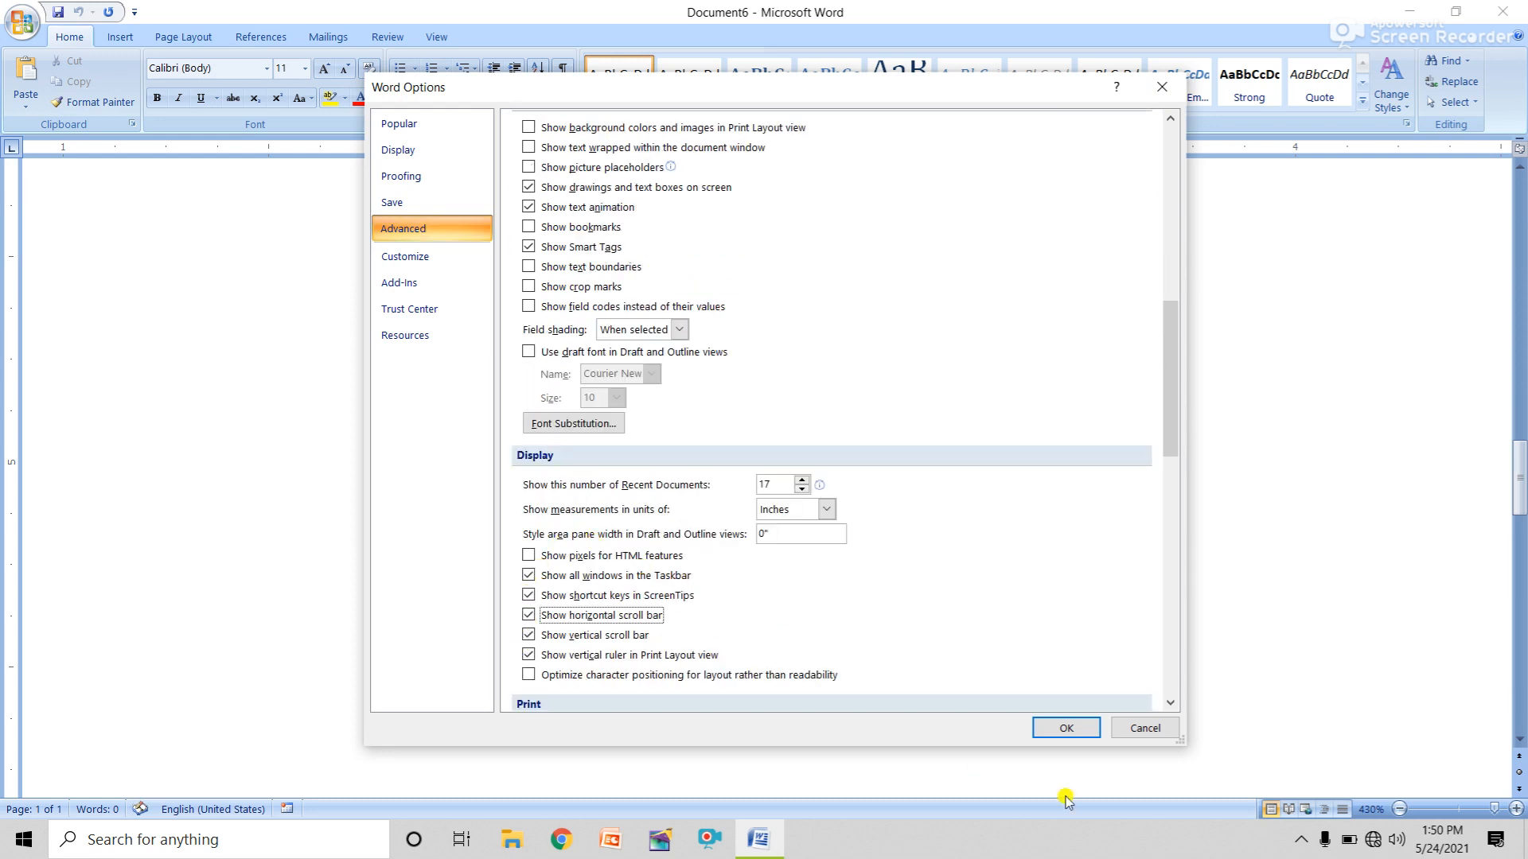
pyautogui.click(1066, 728)
# Shift the page view right, then review Word Options Advanced again and cancel without changes.
pyautogui.moveTo(767, 791); pyautogui.dragTo(685, 427)
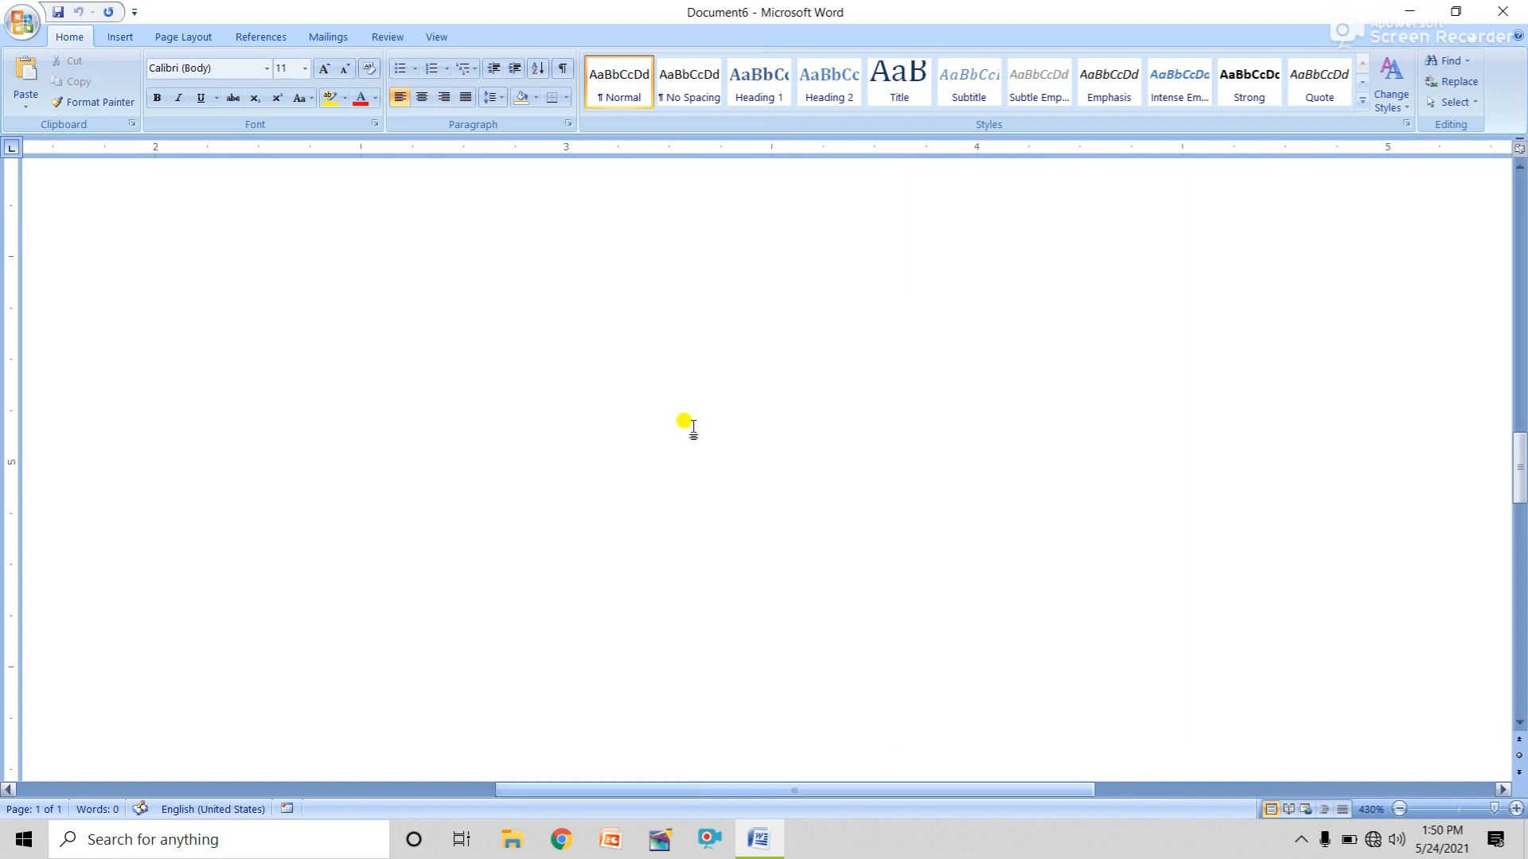
pyautogui.click(27, 26)
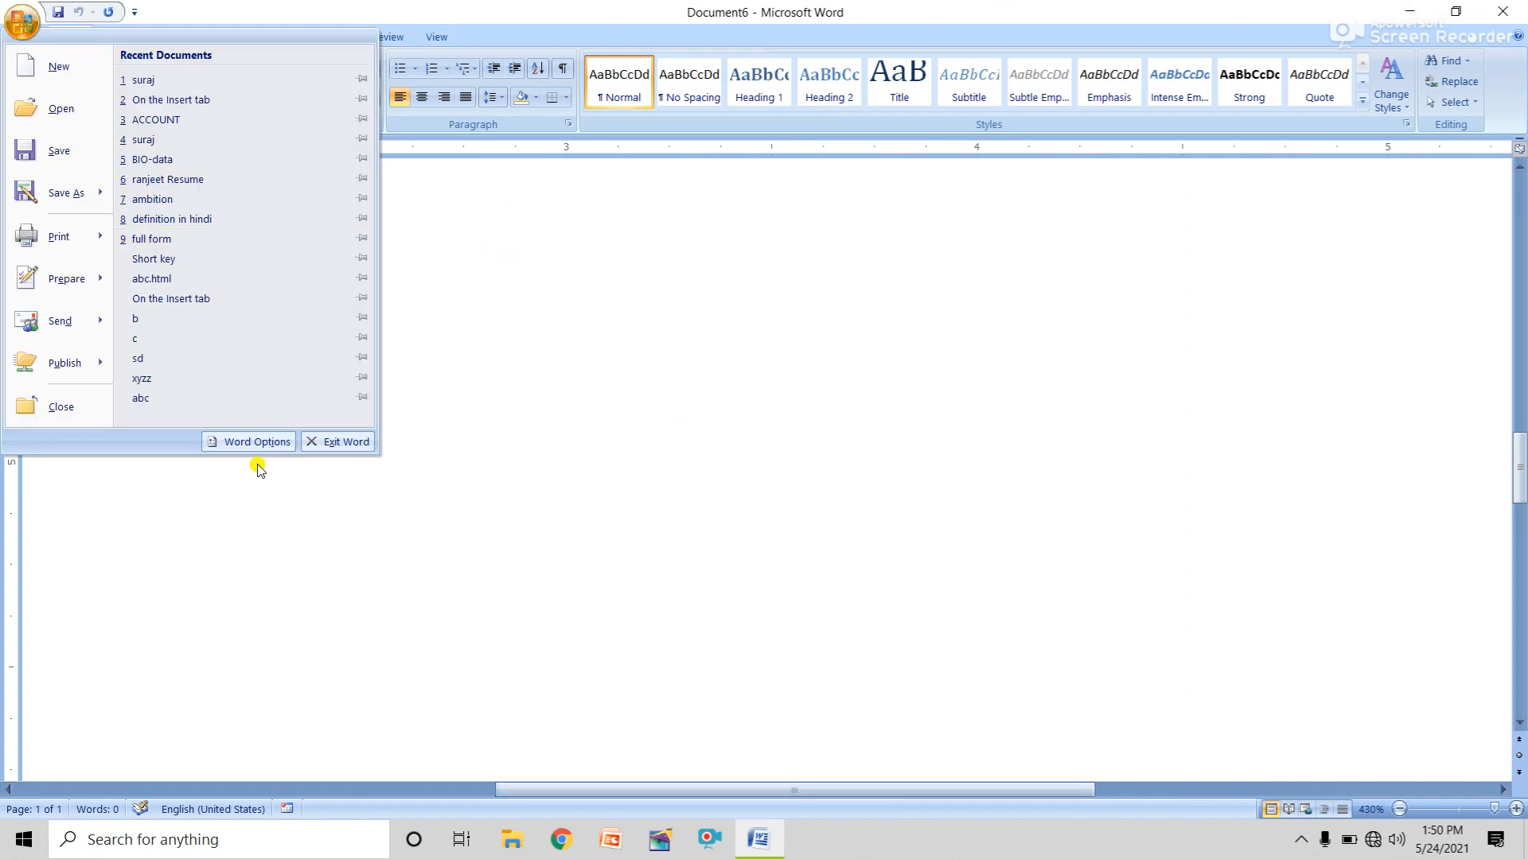
pyautogui.click(253, 443)
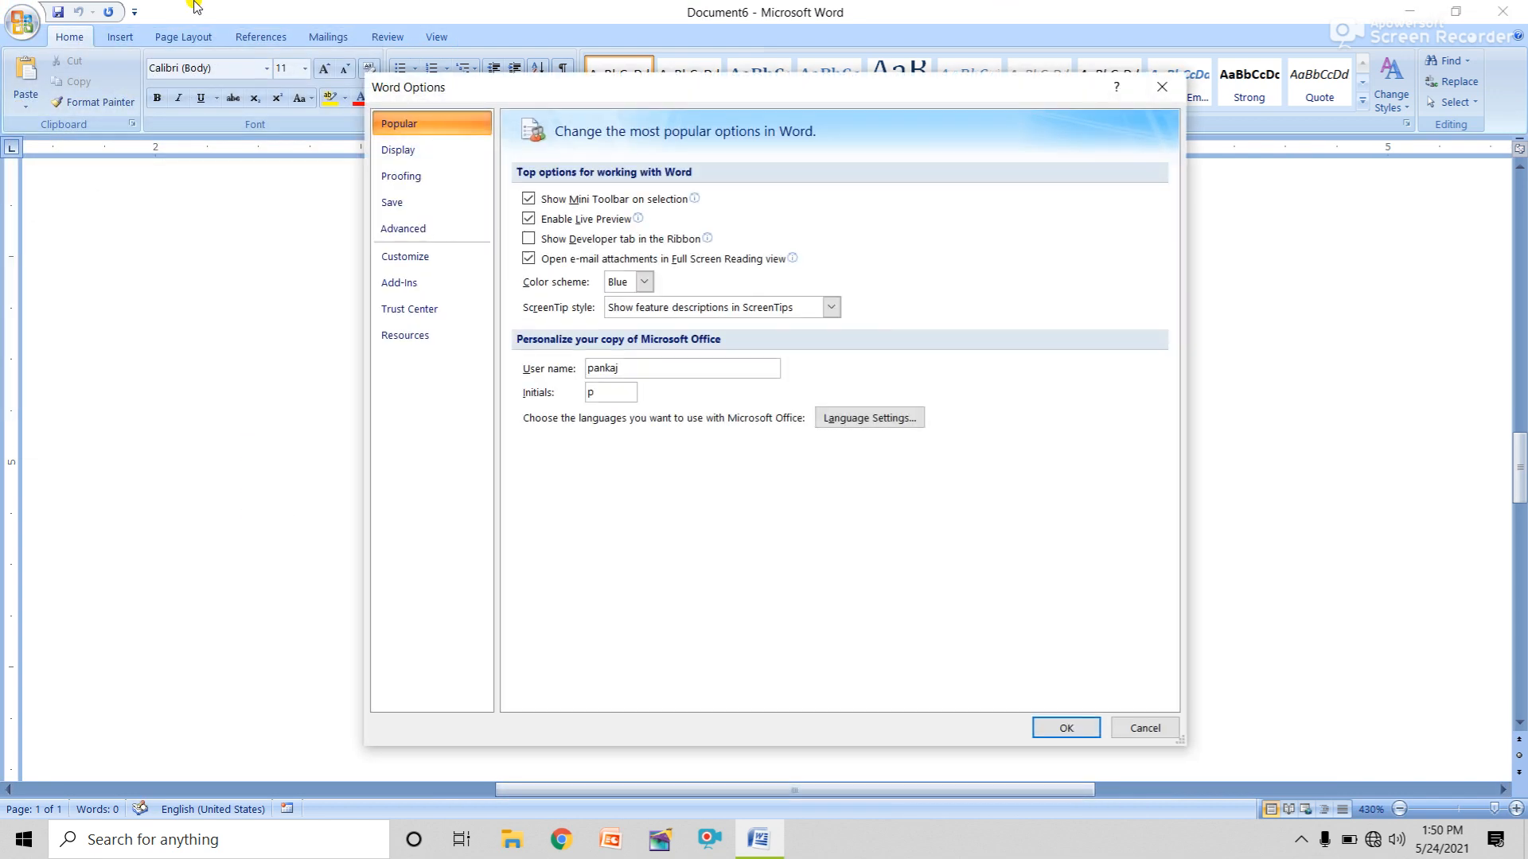
pyautogui.click(391, 228)
pyautogui.scroll(-5, 752, 599)
pyautogui.scroll(-15, 752, 599)
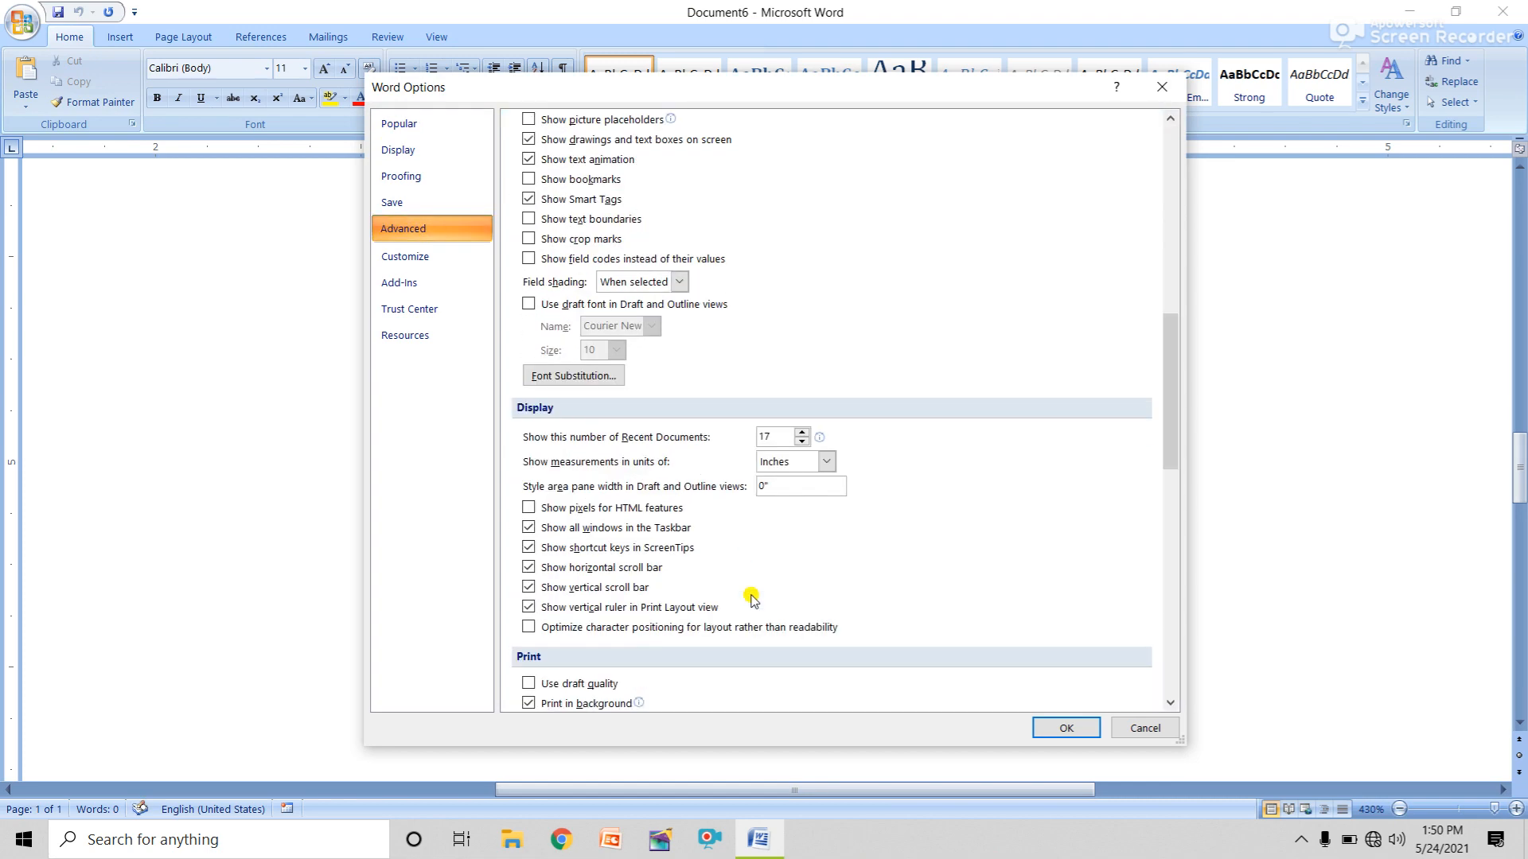
pyautogui.scroll(8, 752, 599)
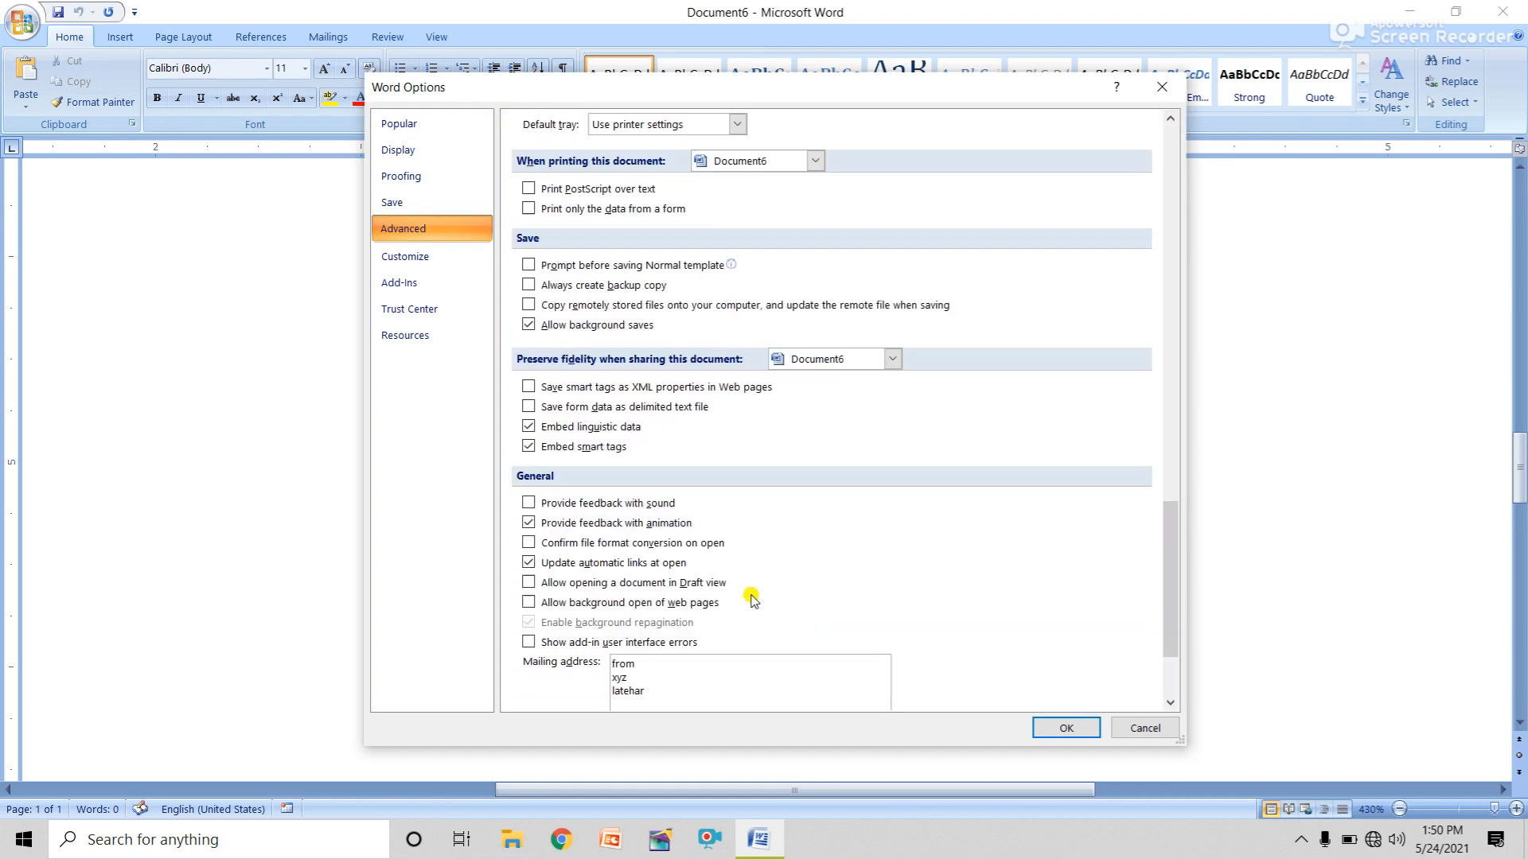
pyautogui.scroll(3, 724, 544)
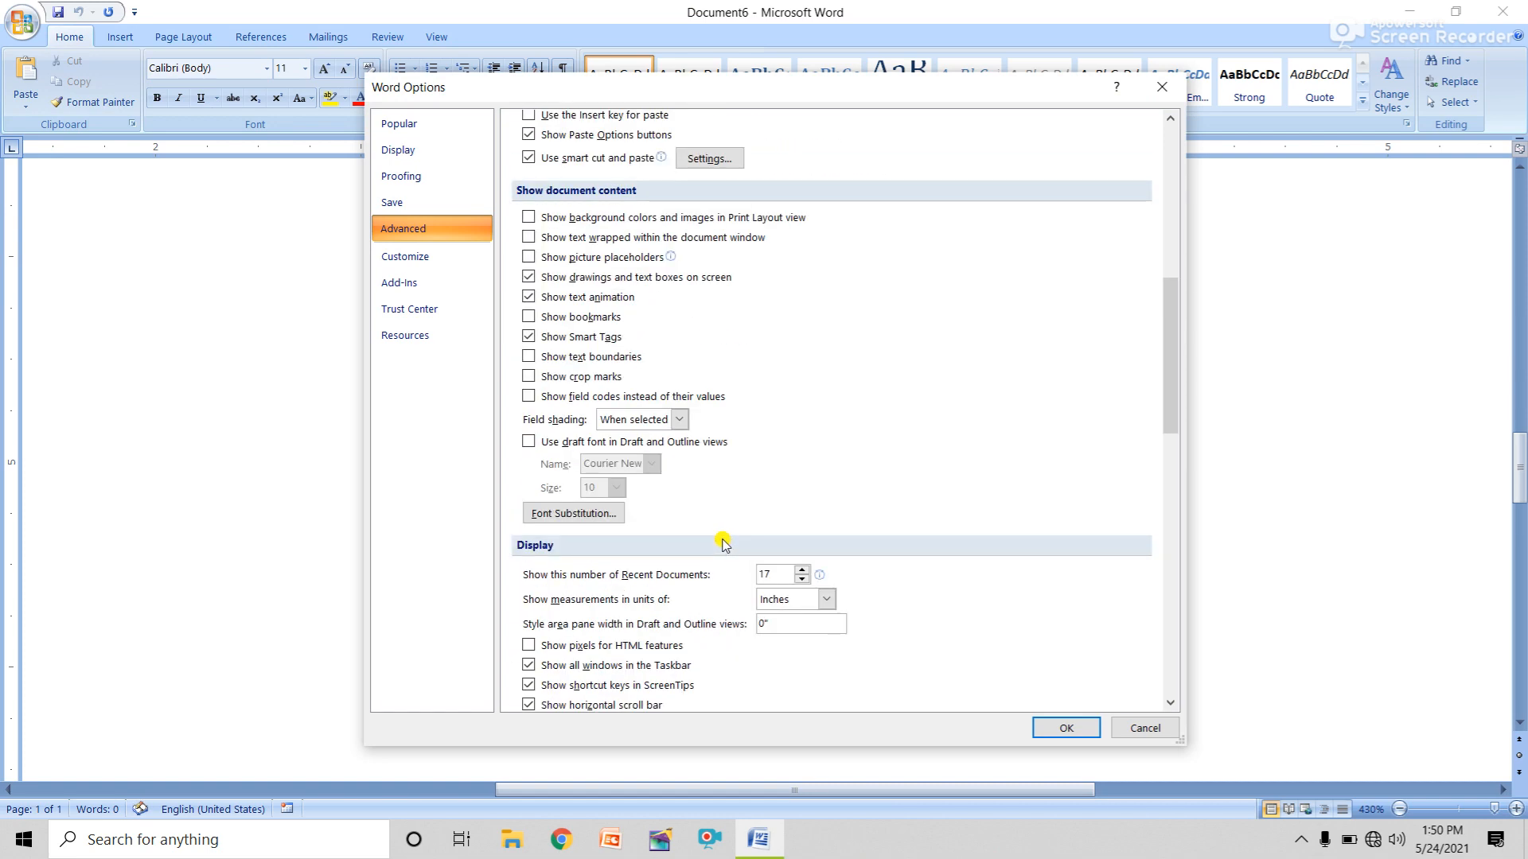
pyautogui.click(1146, 726)
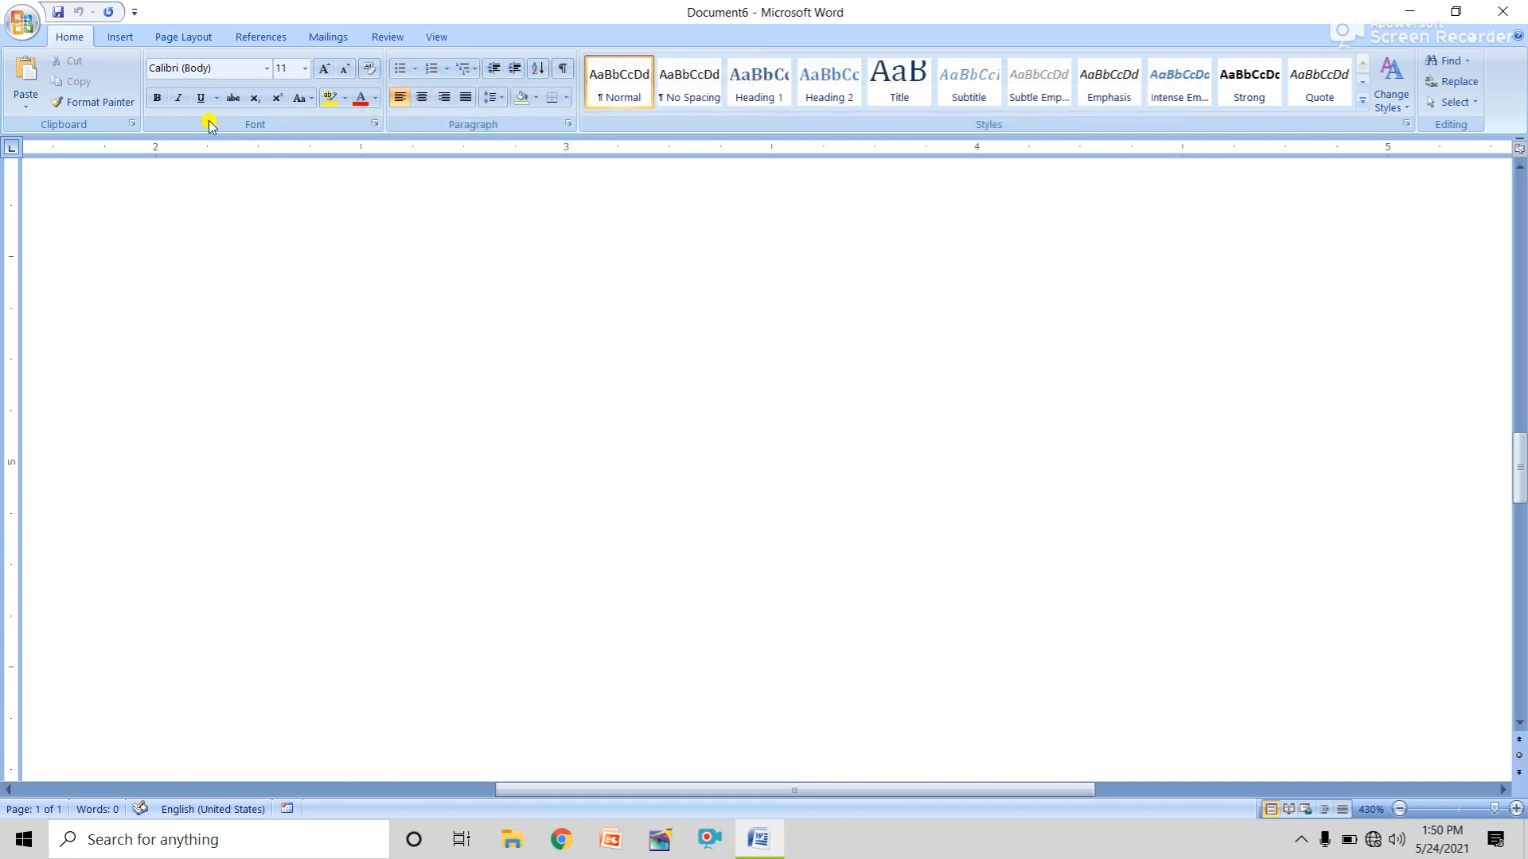
pyautogui.click(14, 30)
pyautogui.click(256, 16)
pyautogui.click(21, 24)
pyautogui.moveTo(63, 382)
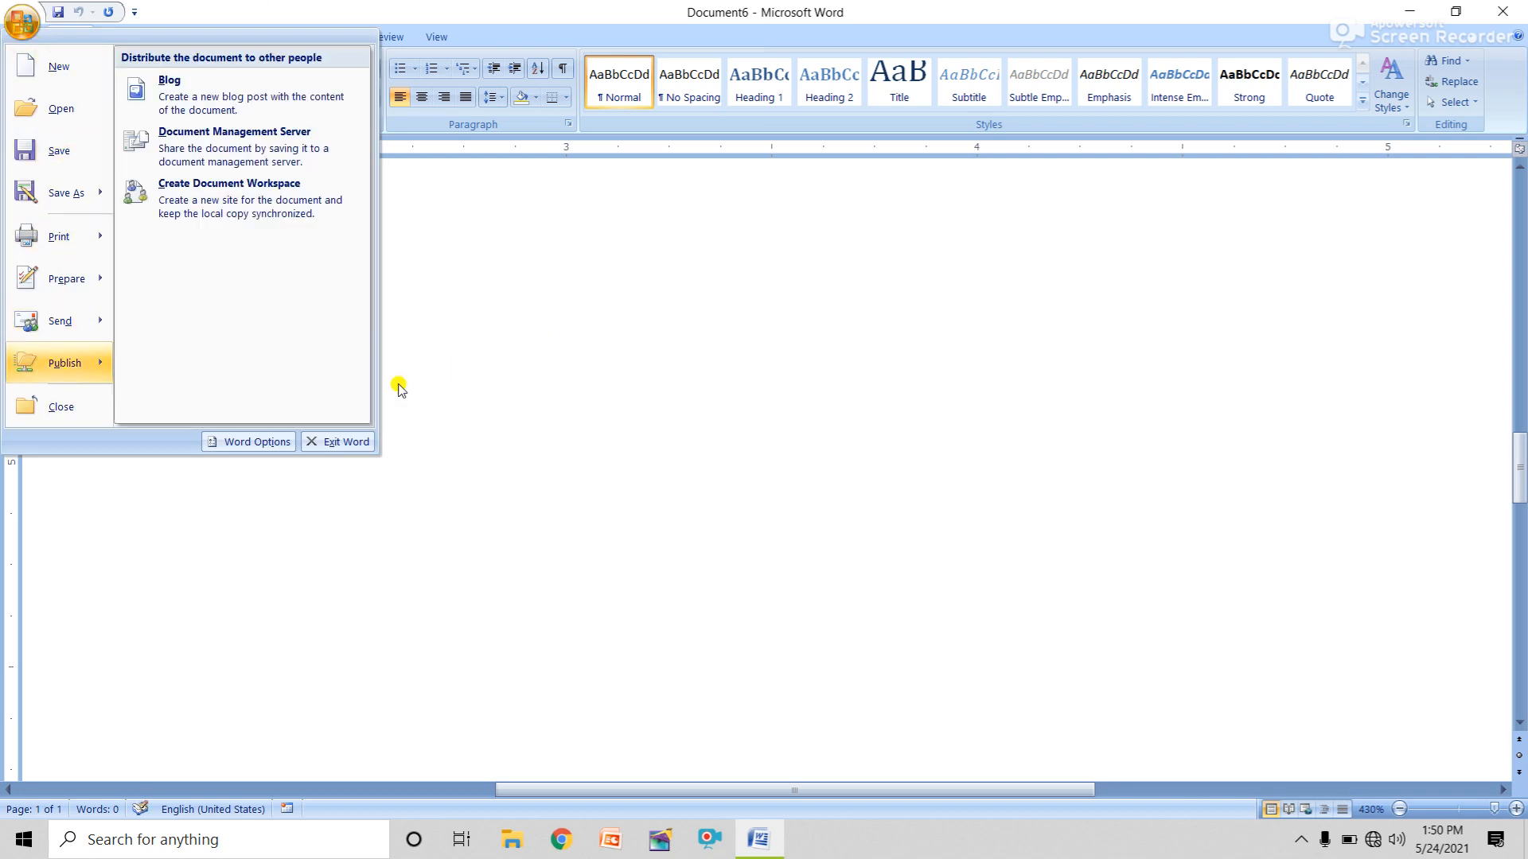
pyautogui.click(585, 382)
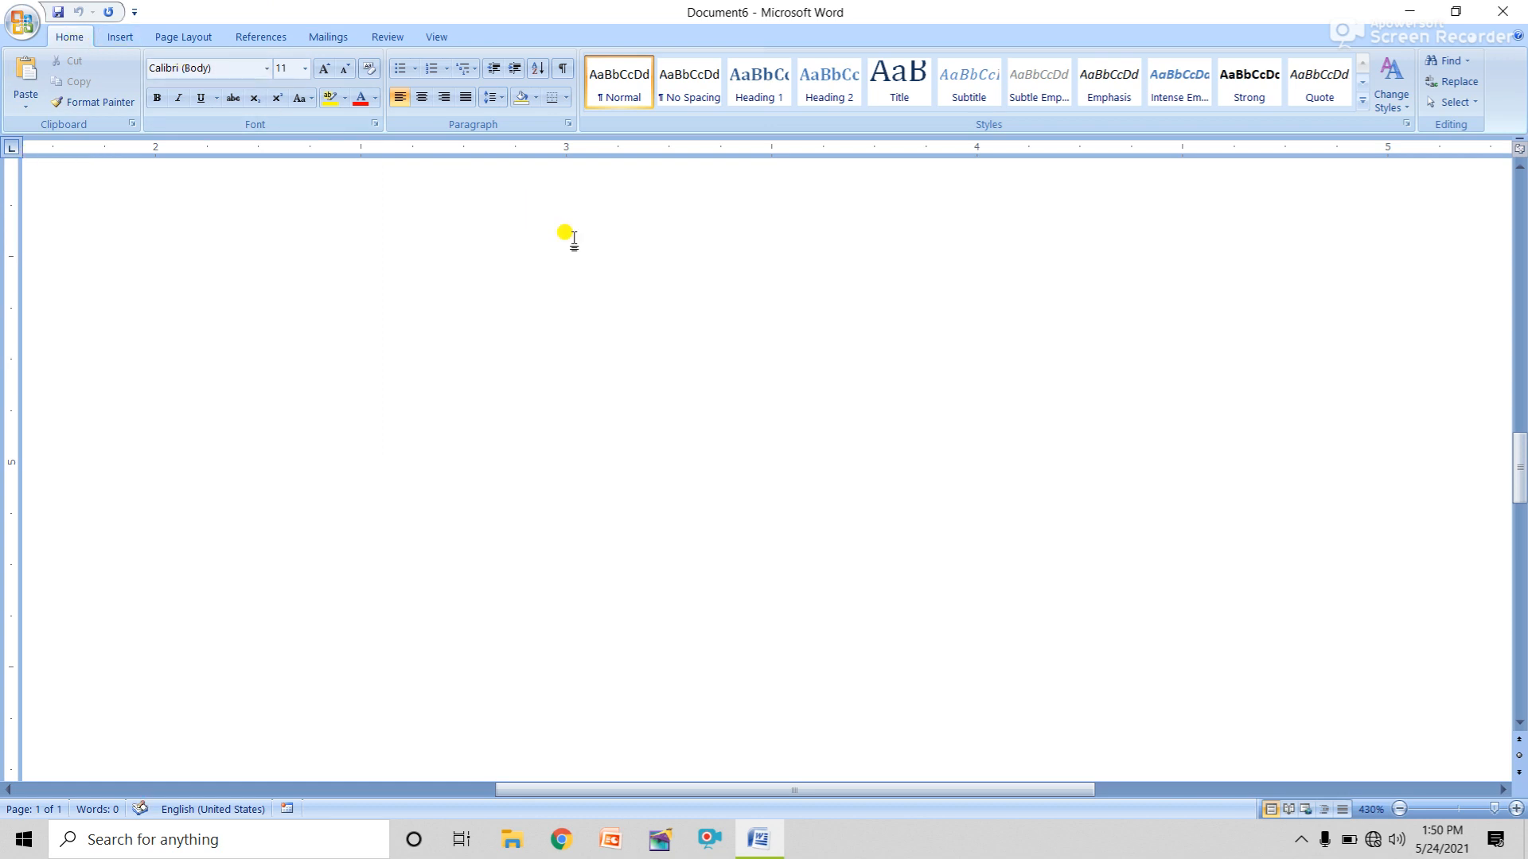
pyautogui.click(22, 21)
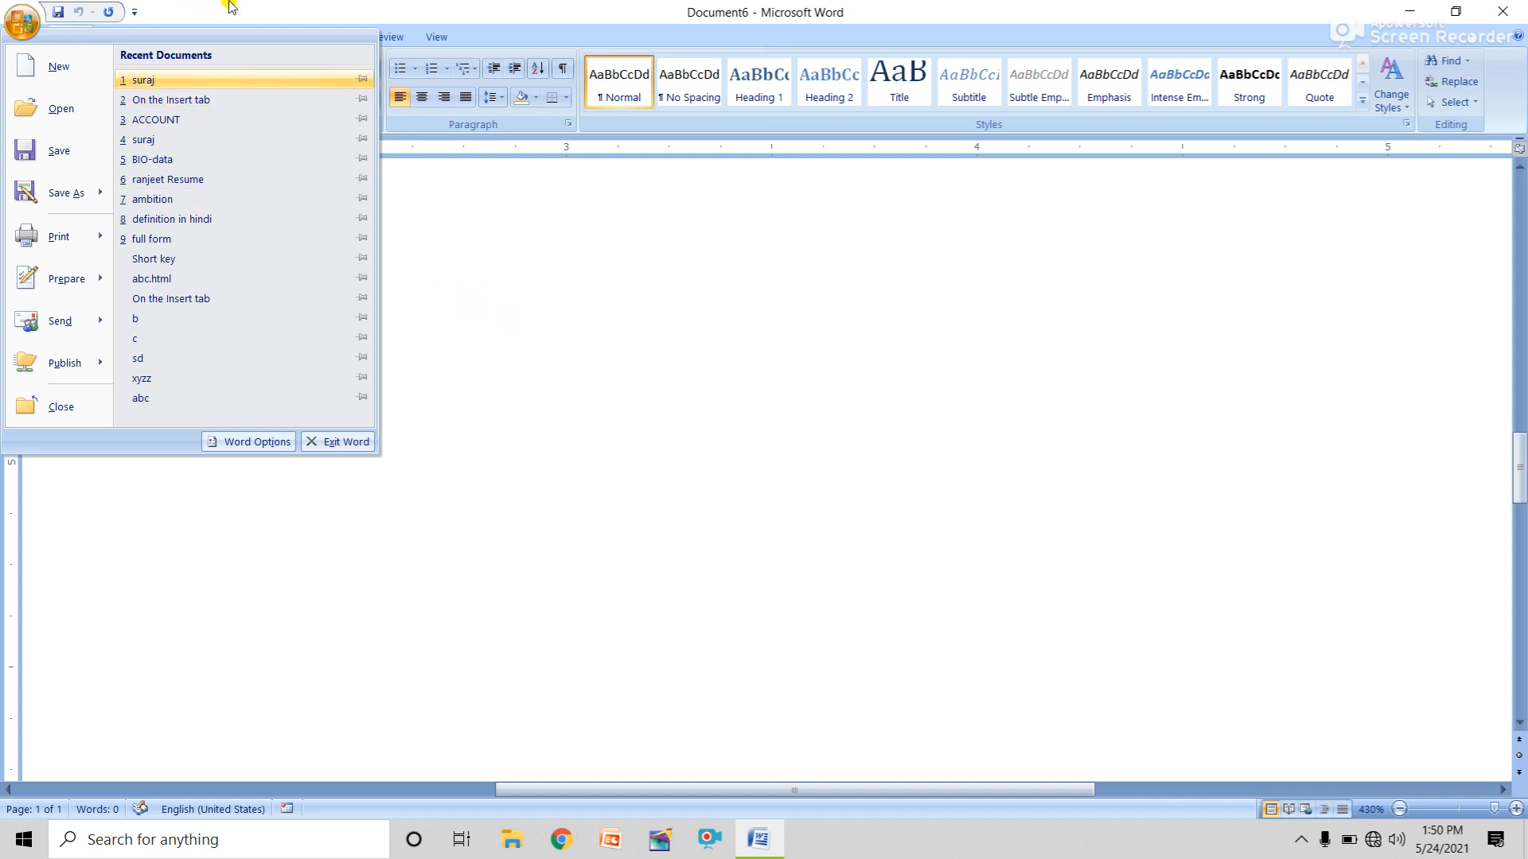
pyautogui.click(188, 41)
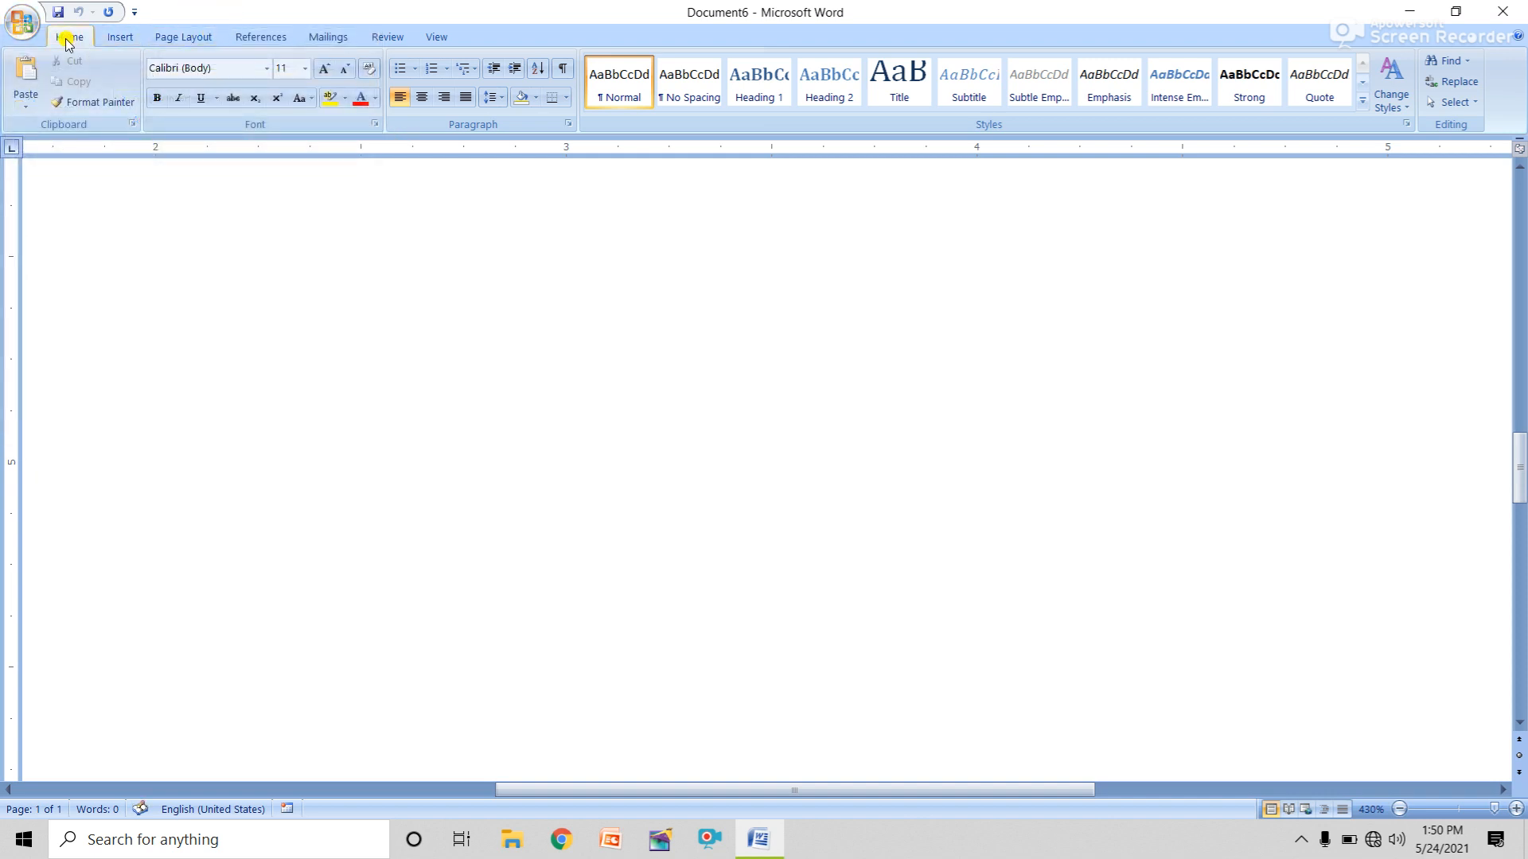
pyautogui.click(118, 37)
pyautogui.click(177, 37)
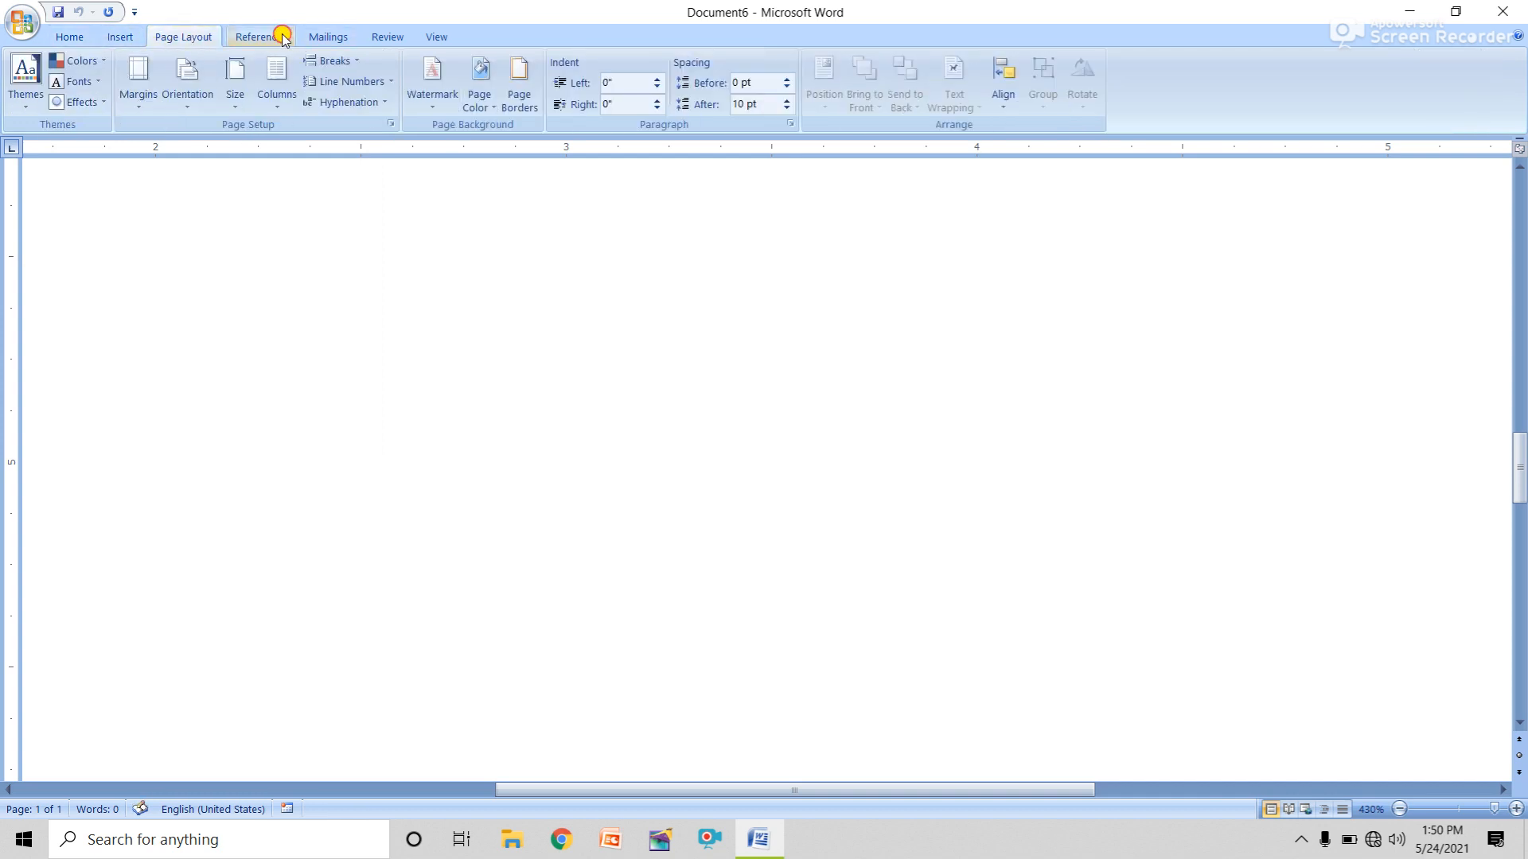
pyautogui.click(324, 38)
pyautogui.click(387, 37)
pyautogui.click(437, 36)
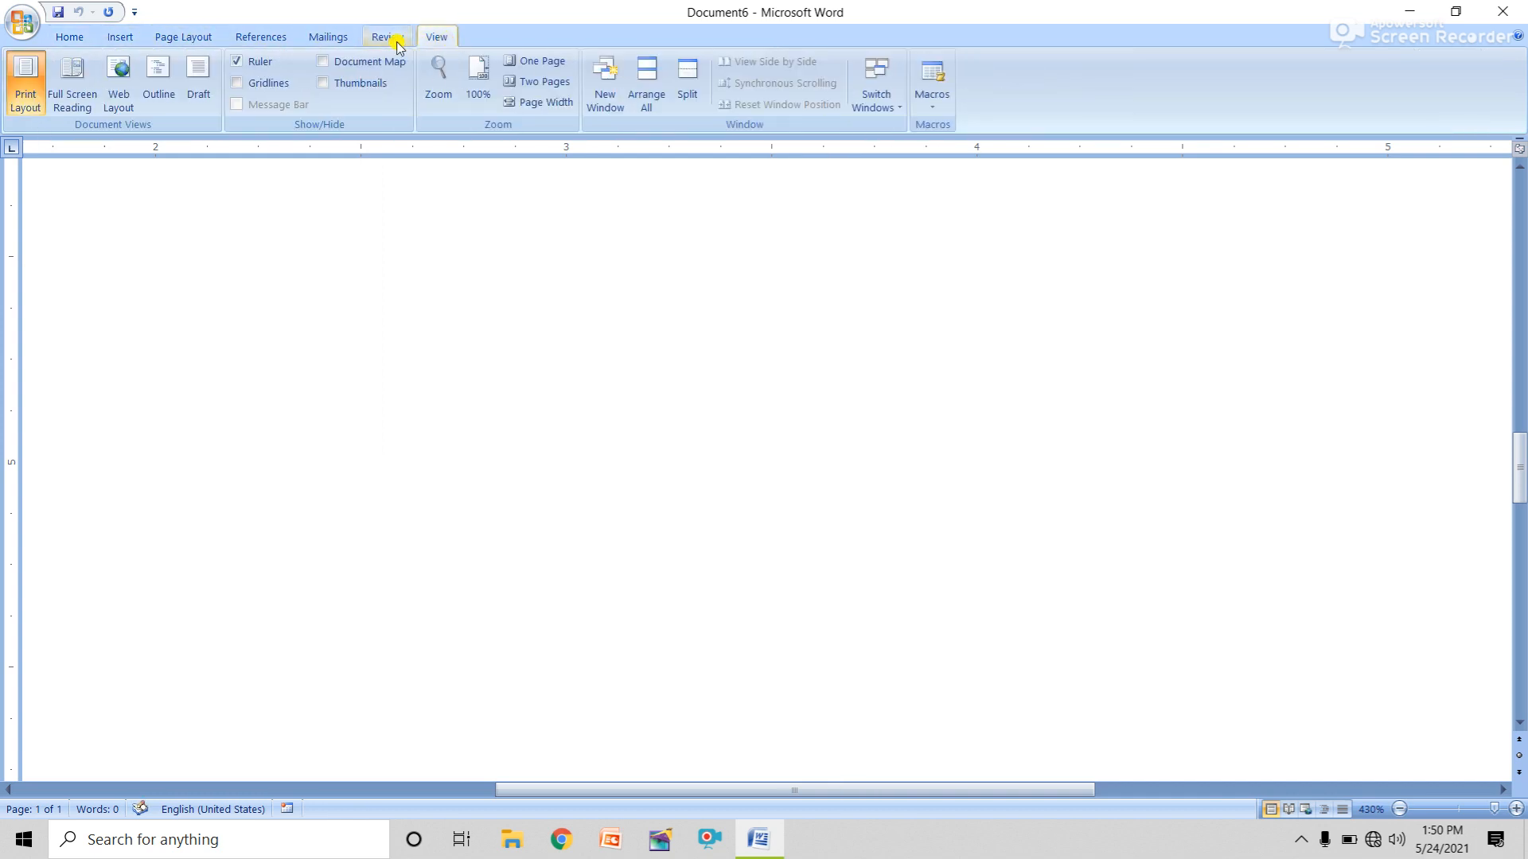
pyautogui.click(54, 43)
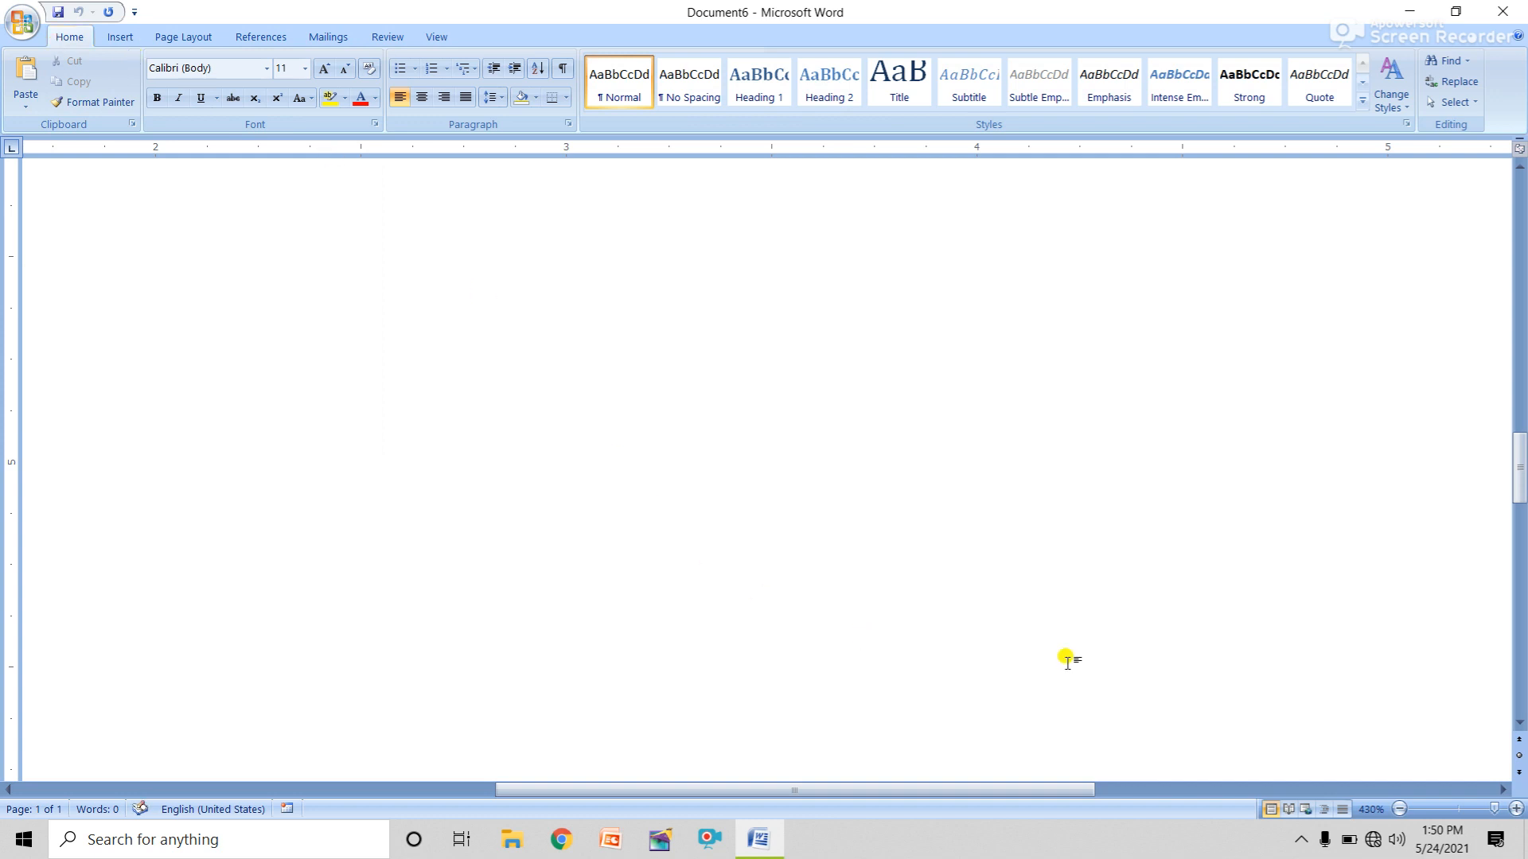